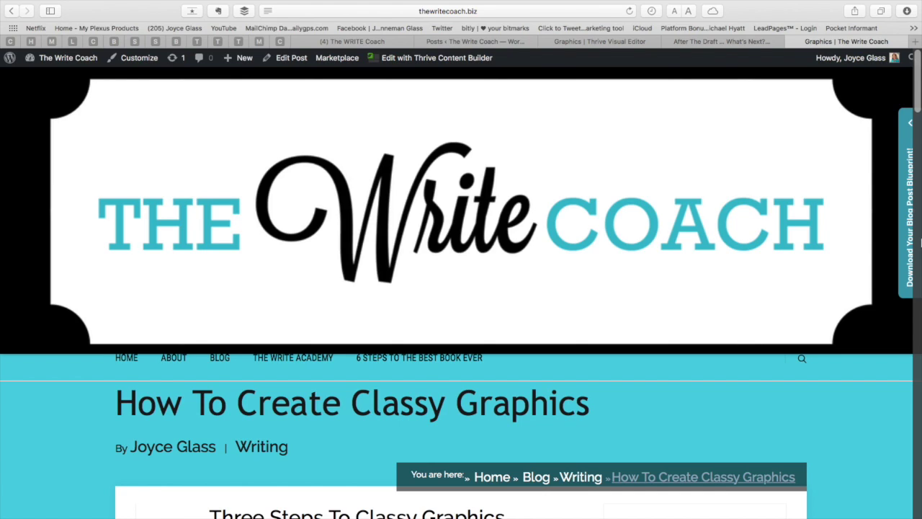
# Review the graphics post's first two sections, covering recommended design programs and photo sites.
pyautogui.scroll(-10, 920, 243)
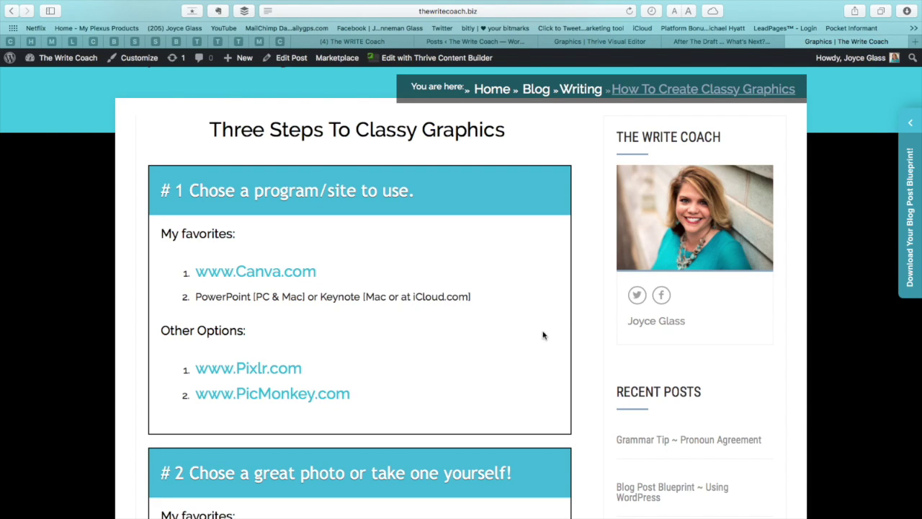
pyautogui.scroll(-5, 519, 344)
pyautogui.scroll(3, 519, 344)
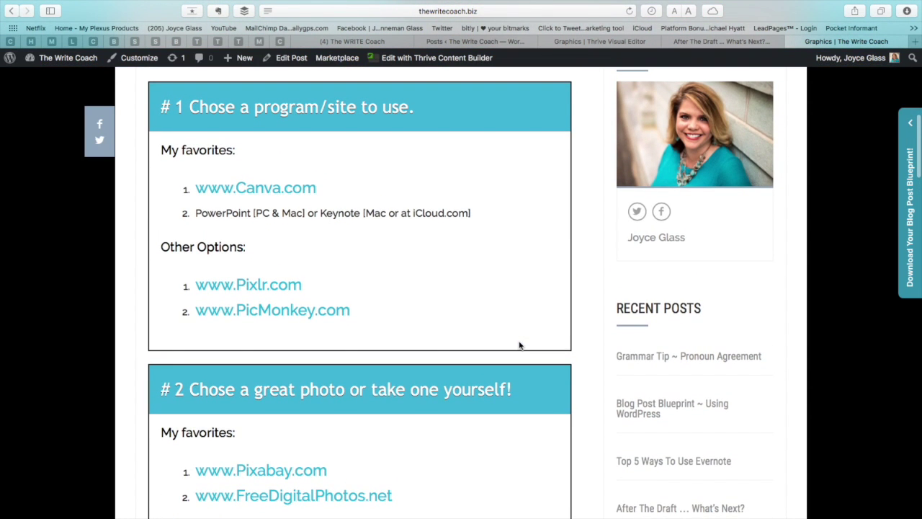
pyautogui.scroll(2, 447, 269)
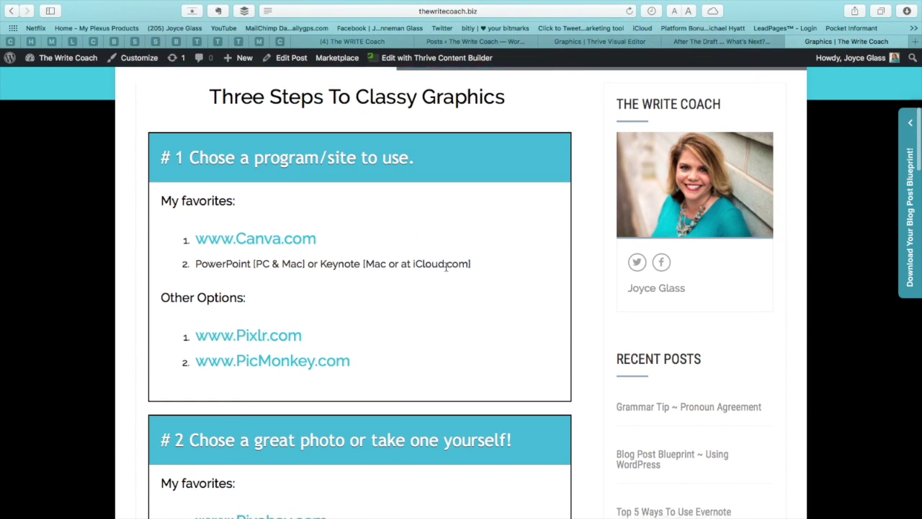
pyautogui.scroll(-8, 447, 270)
pyautogui.scroll(-1, 446, 267)
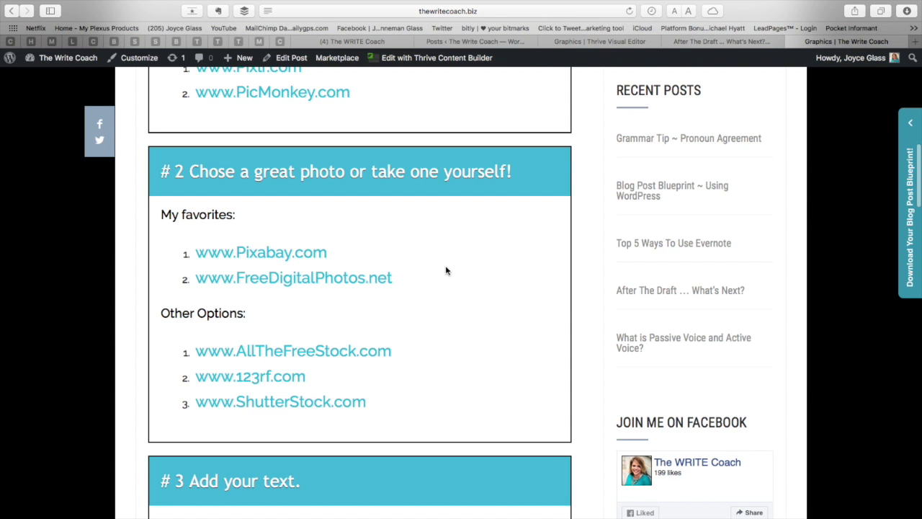
pyautogui.scroll(2, 446, 271)
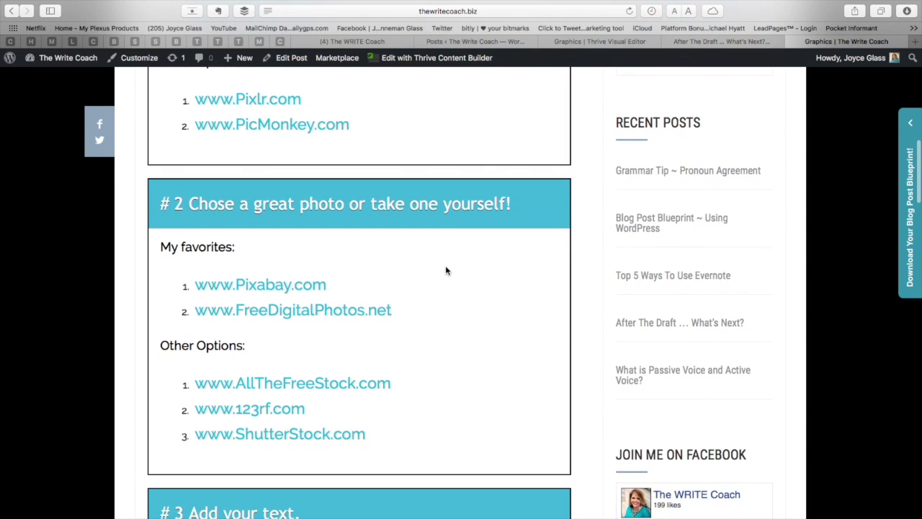
# Open the recent post "Blog Post Blueprint ~ Using WordPress" in a new tab and skim its numbered sections through "#4 Format Your Post".
pyautogui.rightClick(659, 224)
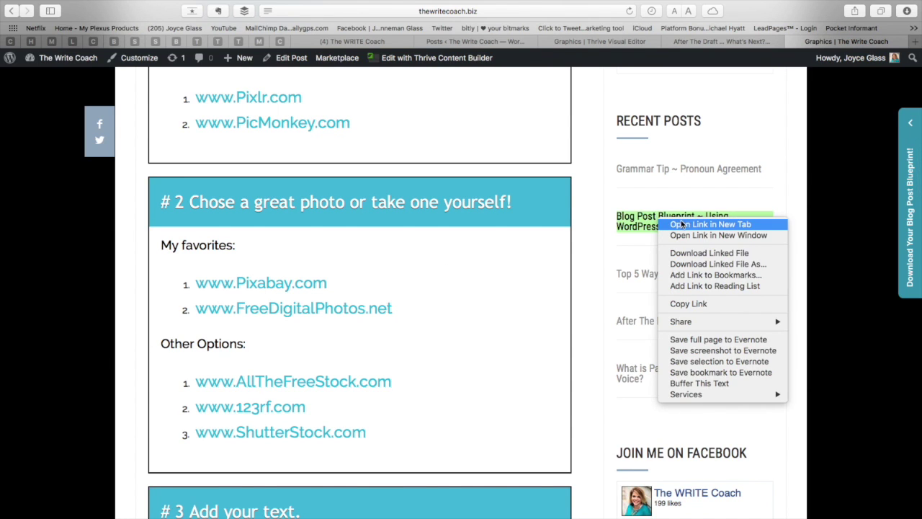
pyautogui.click(683, 225)
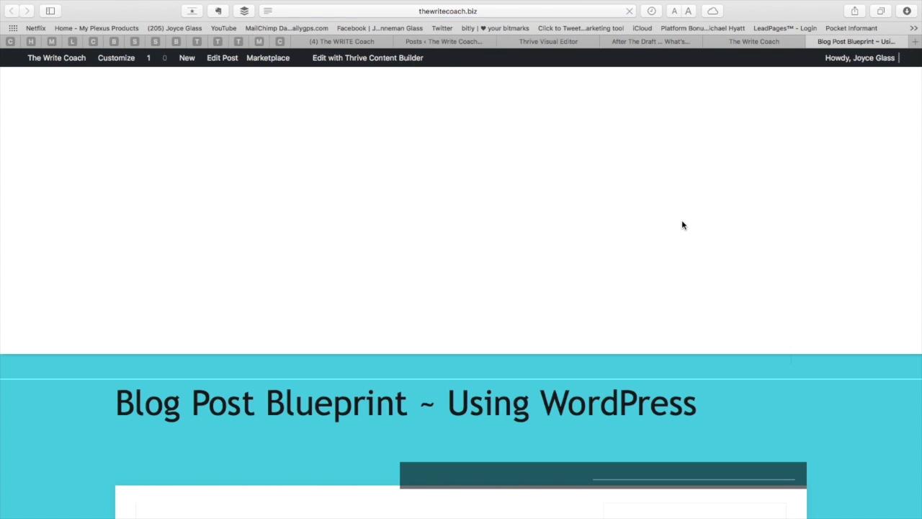
pyautogui.scroll(-5, 628, 294)
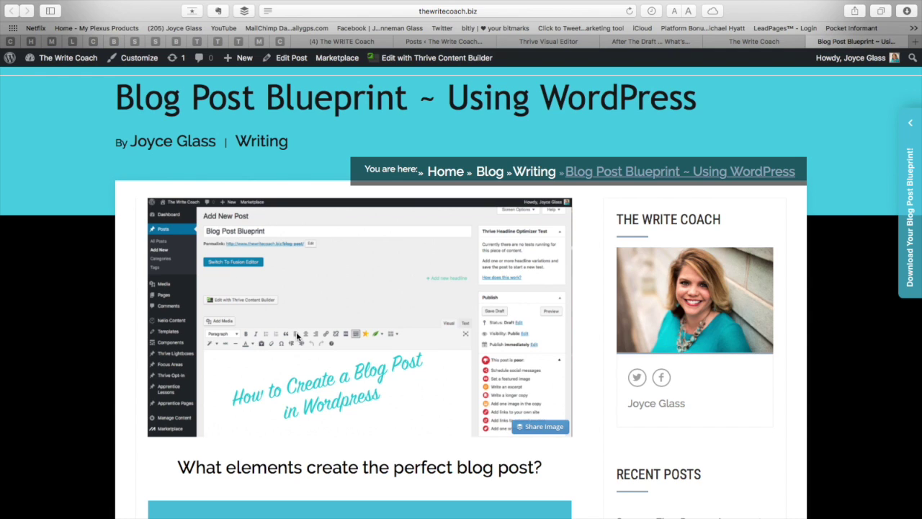
pyautogui.scroll(-2, 297, 335)
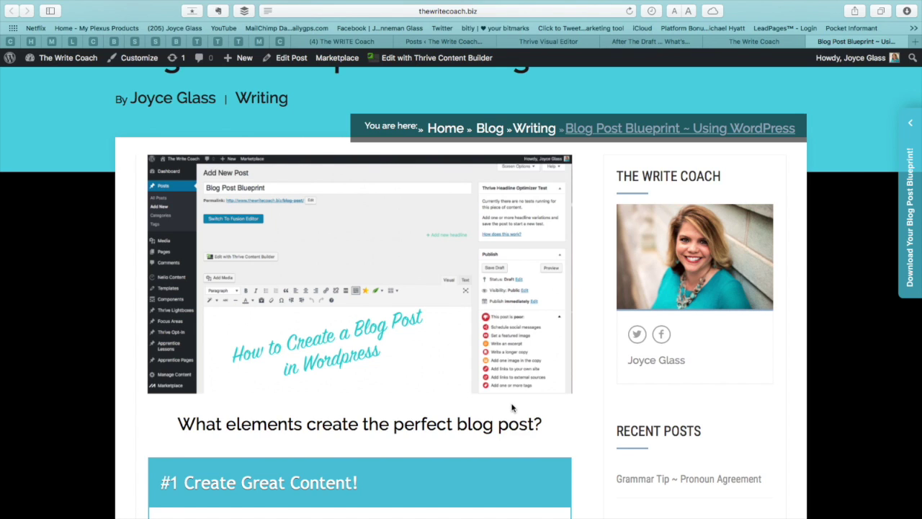
pyautogui.scroll(-1, 381, 389)
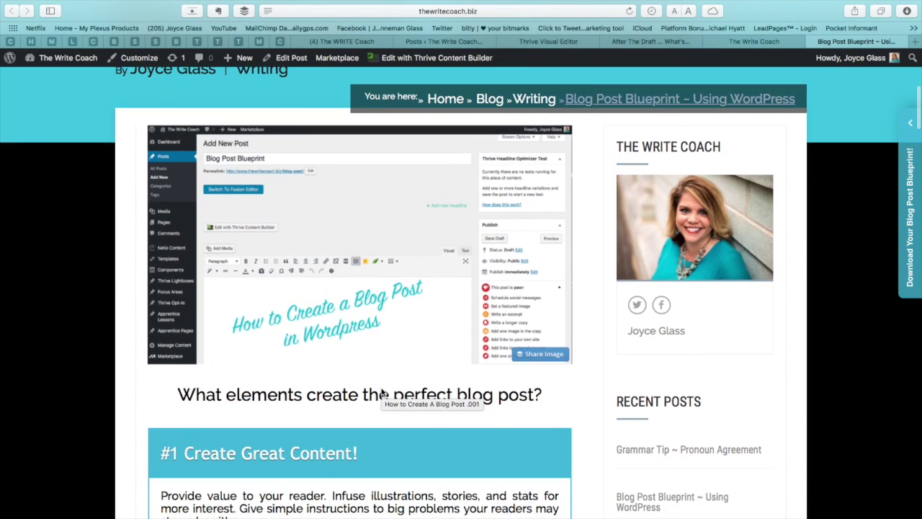
pyautogui.scroll(1, 454, 270)
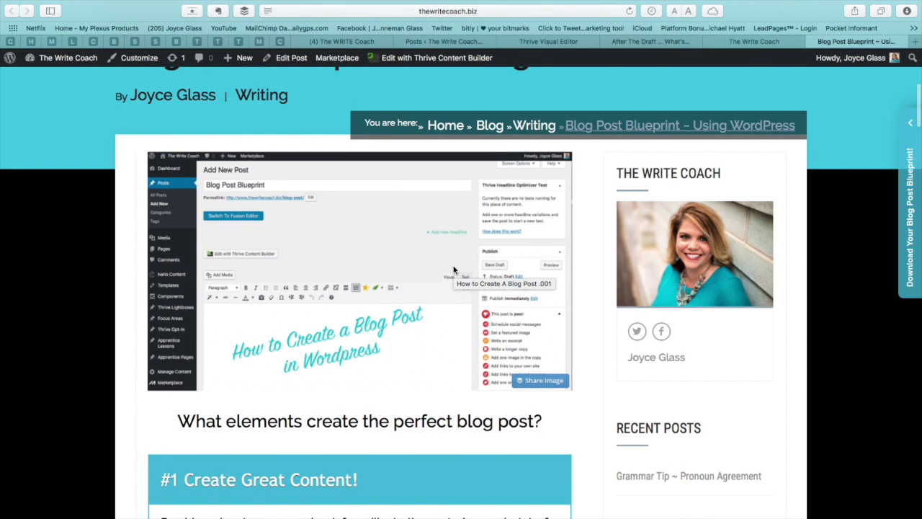
pyautogui.scroll(-10, 453, 270)
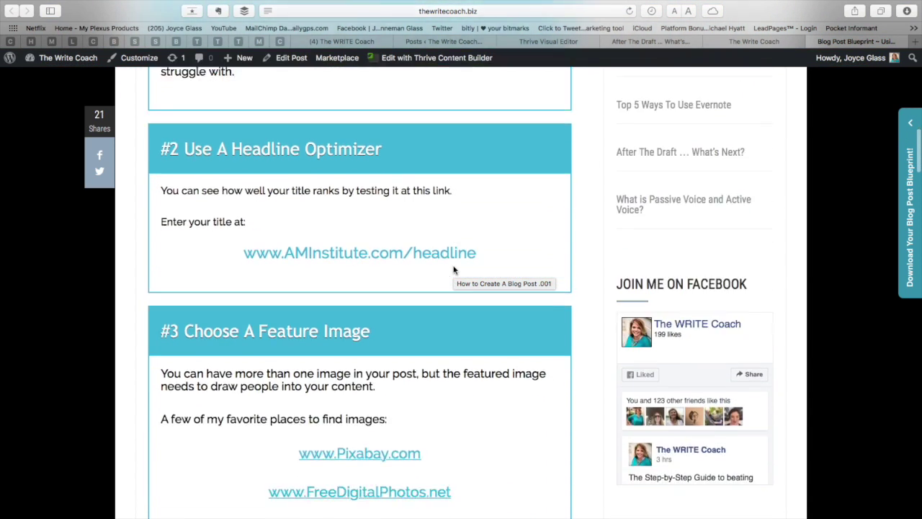
pyautogui.scroll(-2, 453, 269)
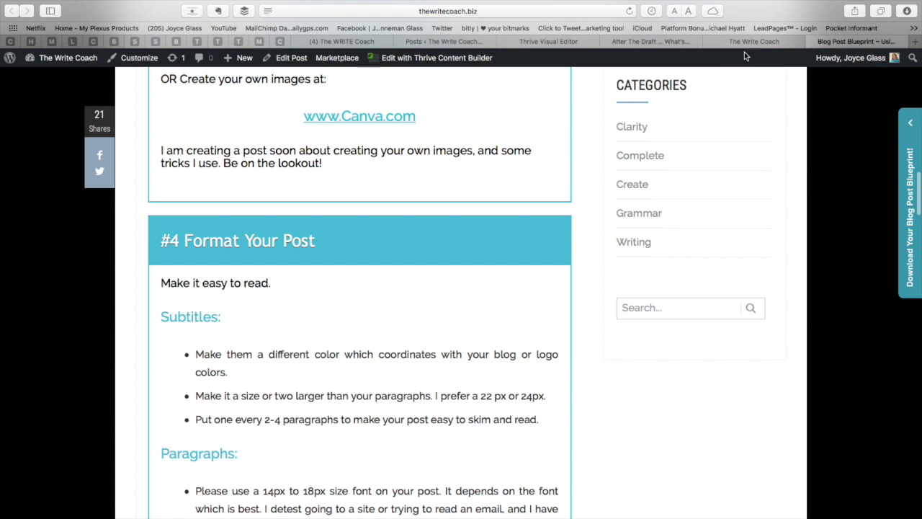
# Close the Blog Post Blueprint tab and review the favorite and alternative photo sites in section #2 of the graphics post.
pyautogui.click(813, 42)
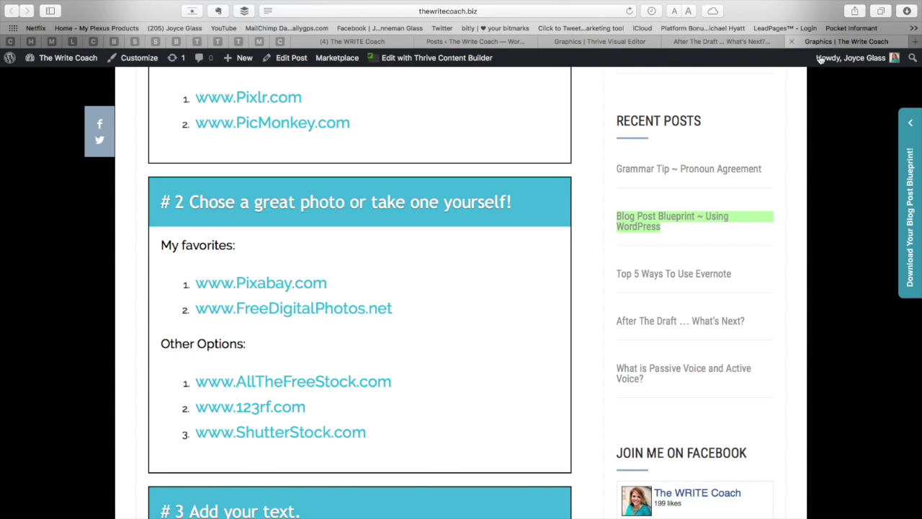
pyautogui.scroll(-2, 511, 246)
pyautogui.scroll(-4, 511, 246)
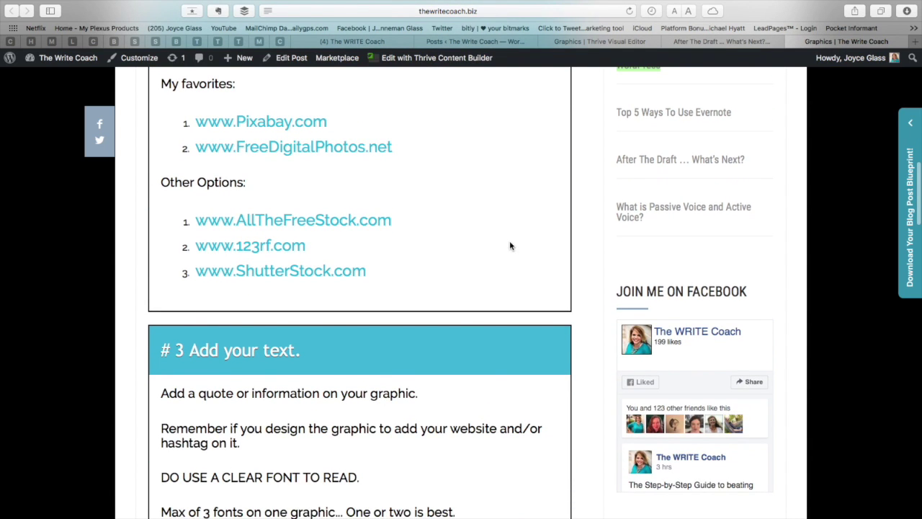
pyautogui.scroll(5, 510, 247)
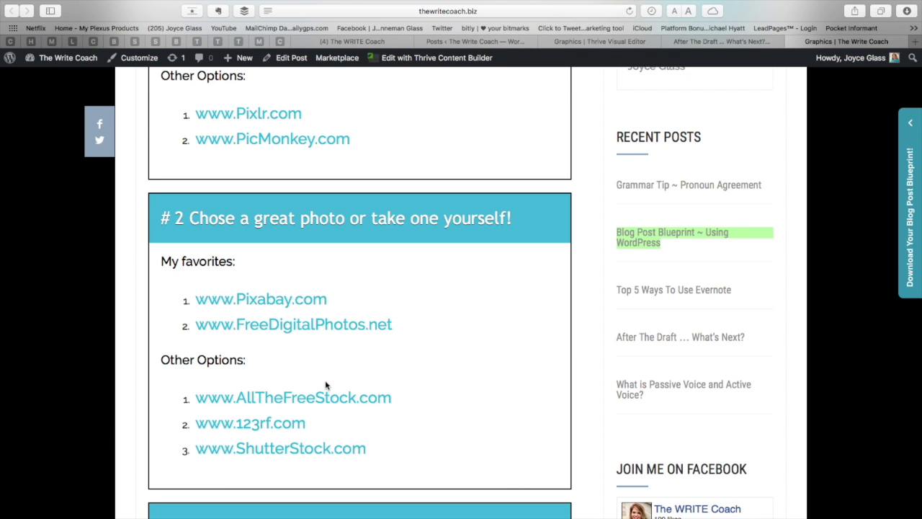
pyautogui.scroll(-2, 325, 385)
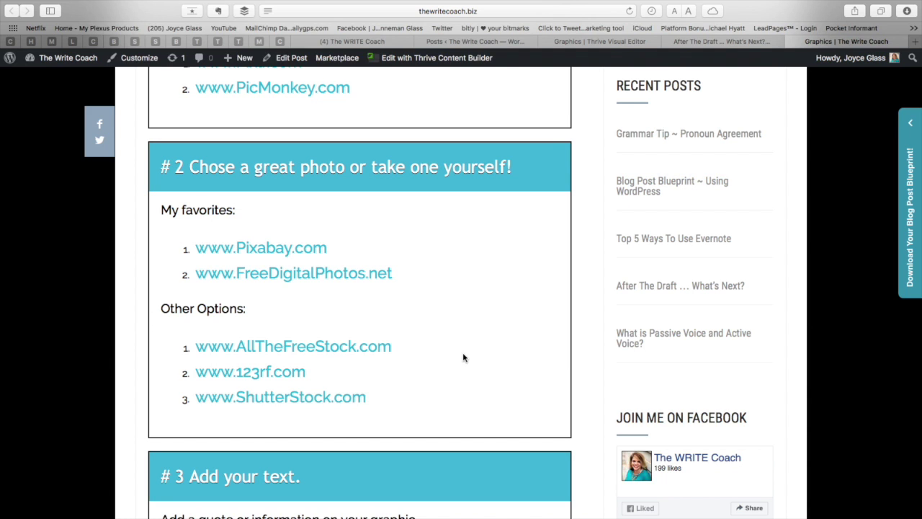
pyautogui.scroll(-2, 464, 358)
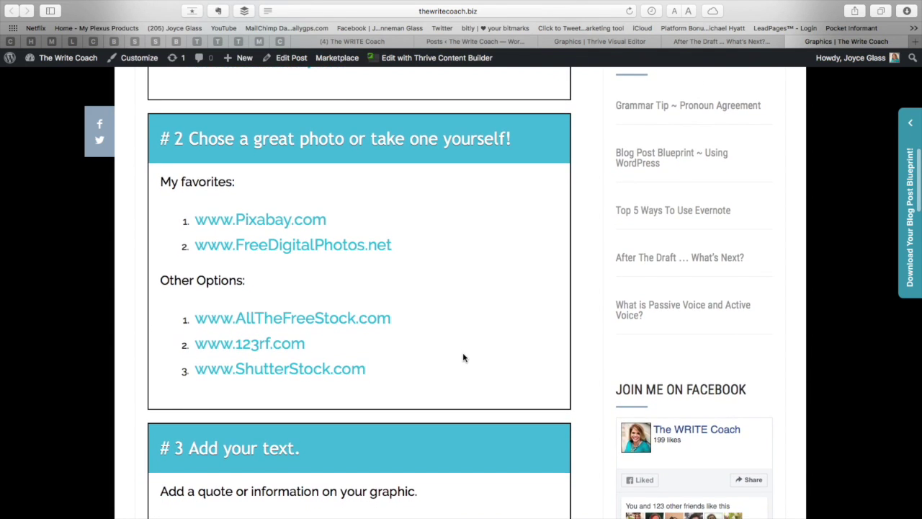
pyautogui.scroll(-2, 464, 358)
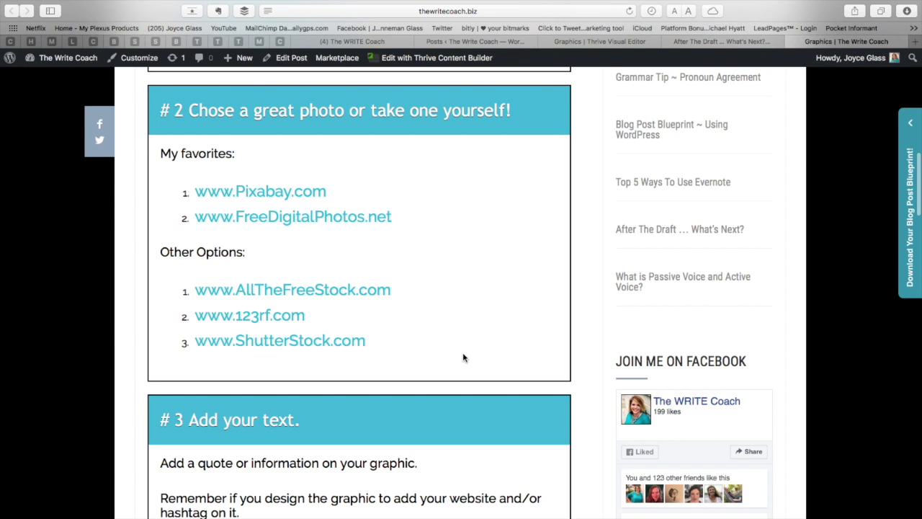
pyautogui.scroll(8, 463, 358)
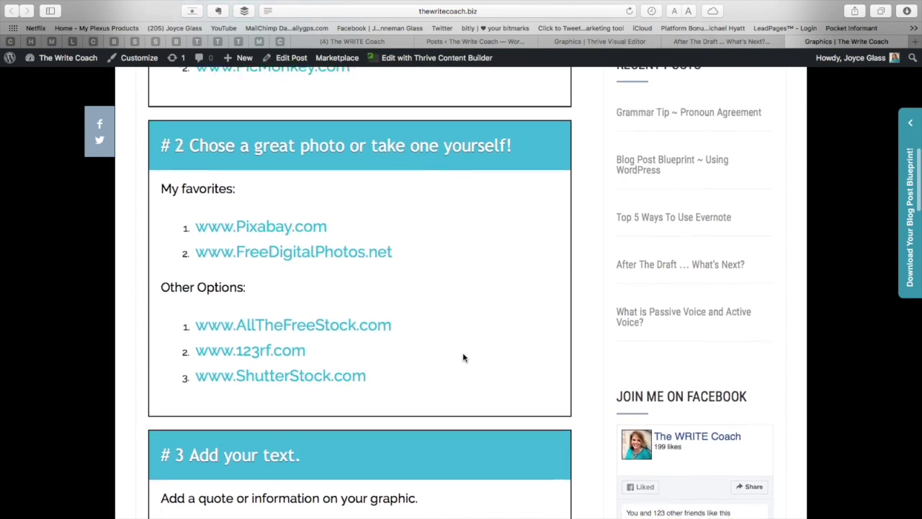
# Read the advice on quotes, website or hashtag, and fonts in section #3 "Add your text".
pyautogui.scroll(-12, 464, 358)
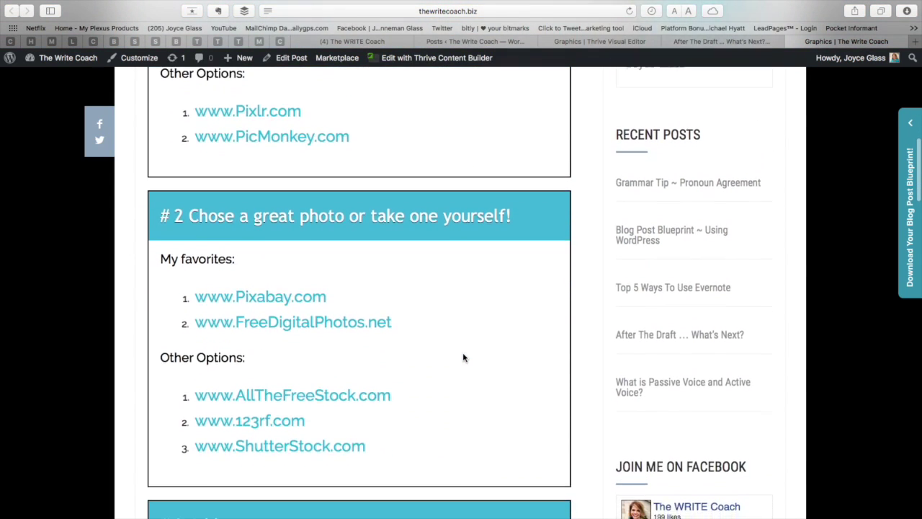
pyautogui.scroll(-1, 463, 358)
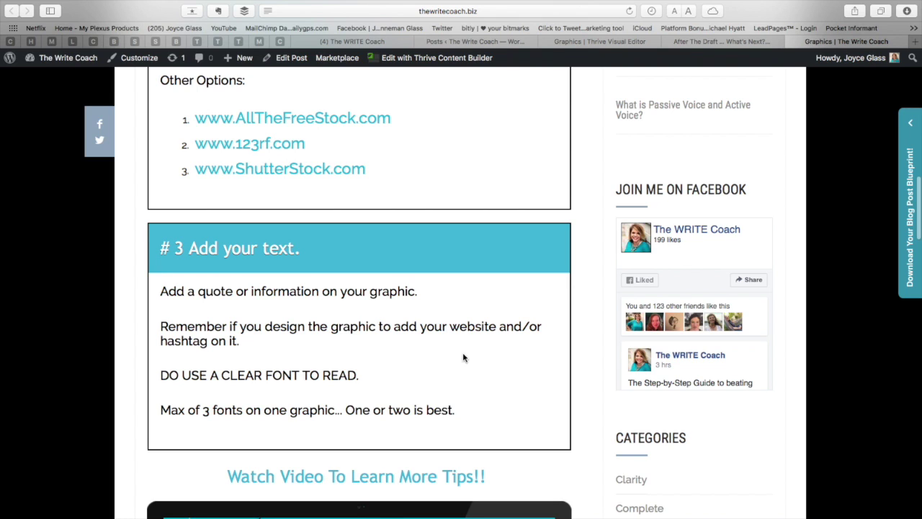
pyautogui.scroll(-1, 463, 358)
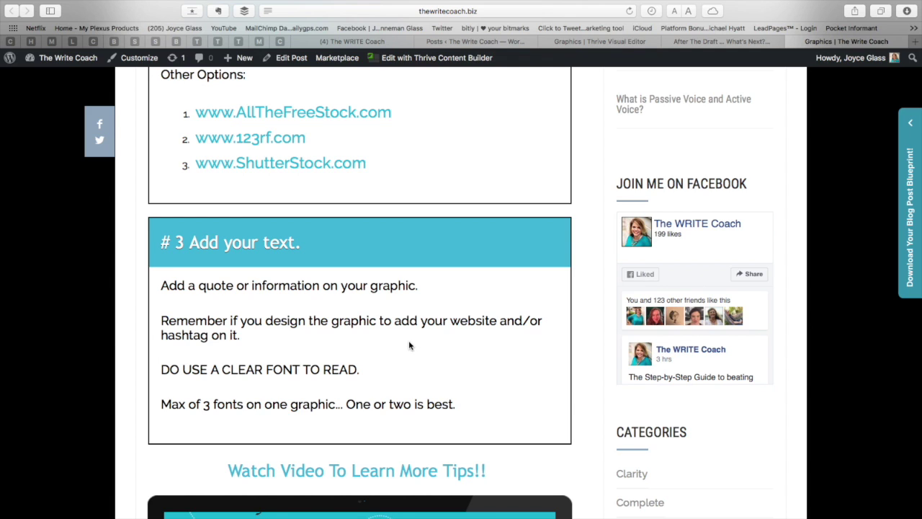
pyautogui.scroll(-3, 408, 340)
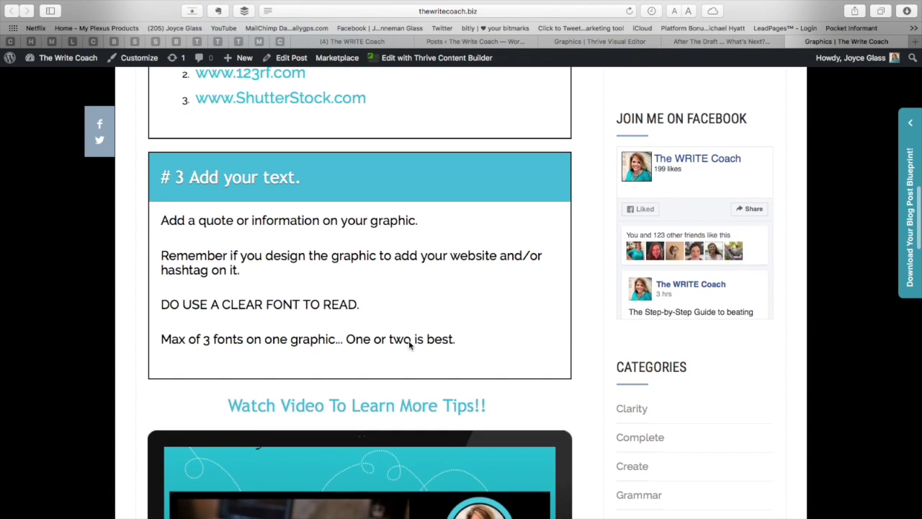
pyautogui.scroll(1, 409, 343)
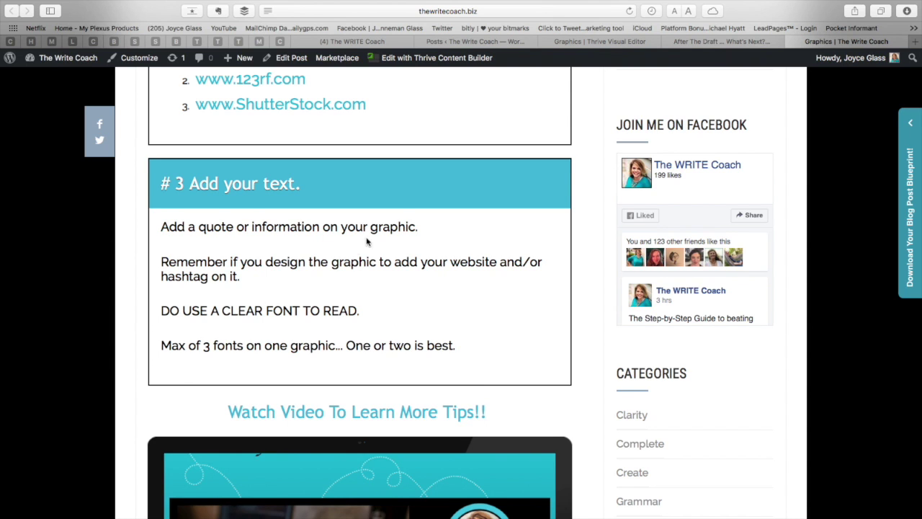
pyautogui.scroll(1, 377, 231)
pyautogui.scroll(-3, 377, 231)
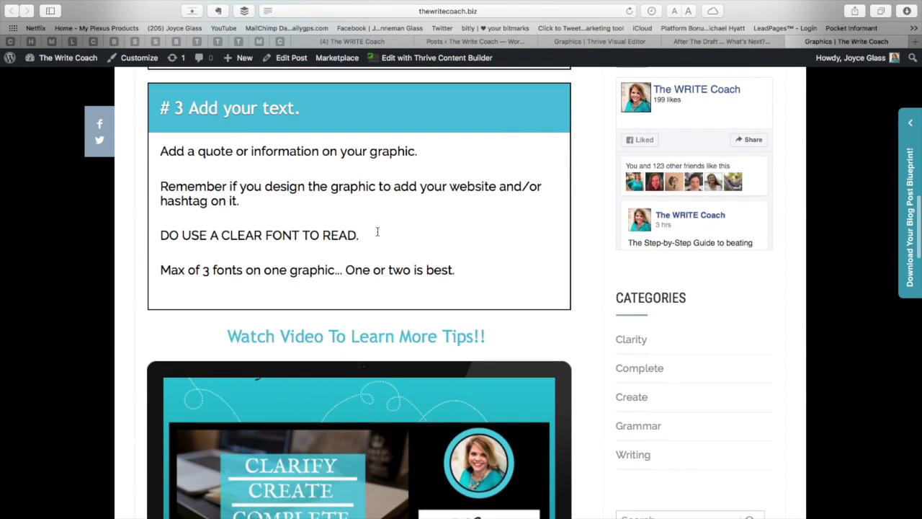
pyautogui.scroll(3, 377, 235)
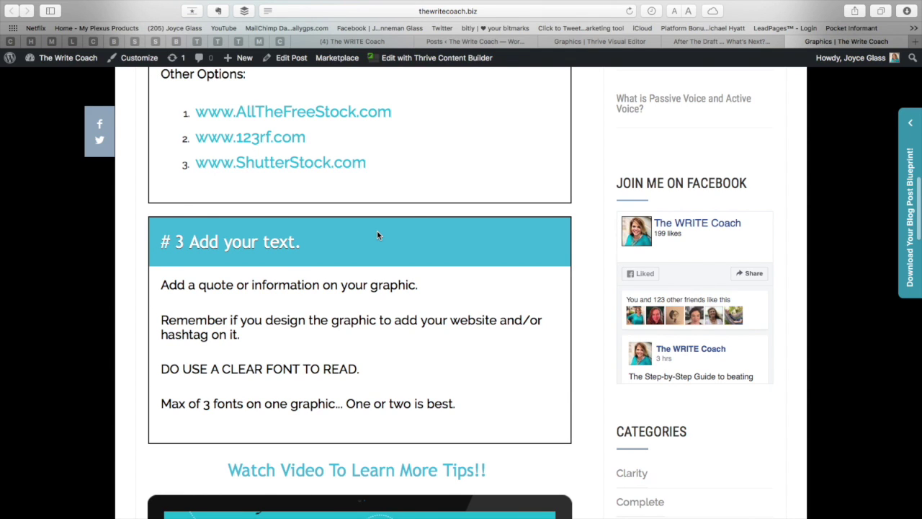
pyautogui.scroll(-5, 377, 235)
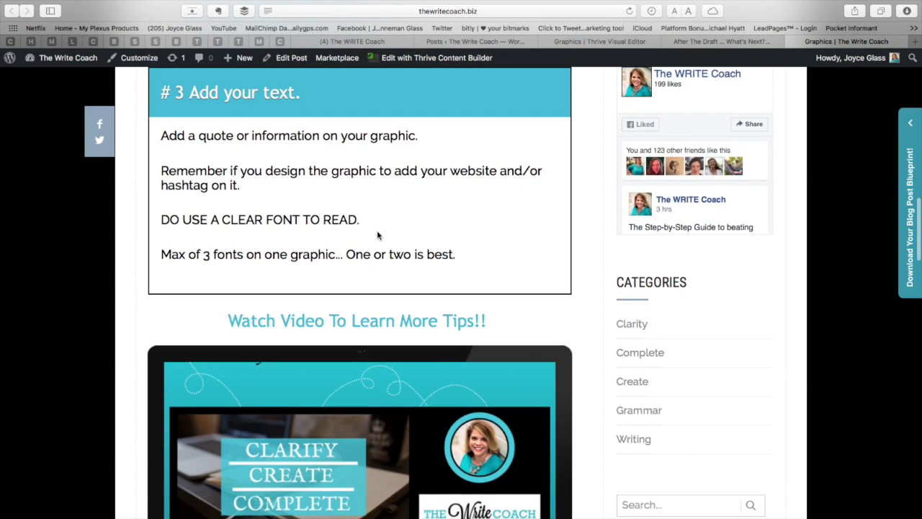
pyautogui.scroll(2, 377, 234)
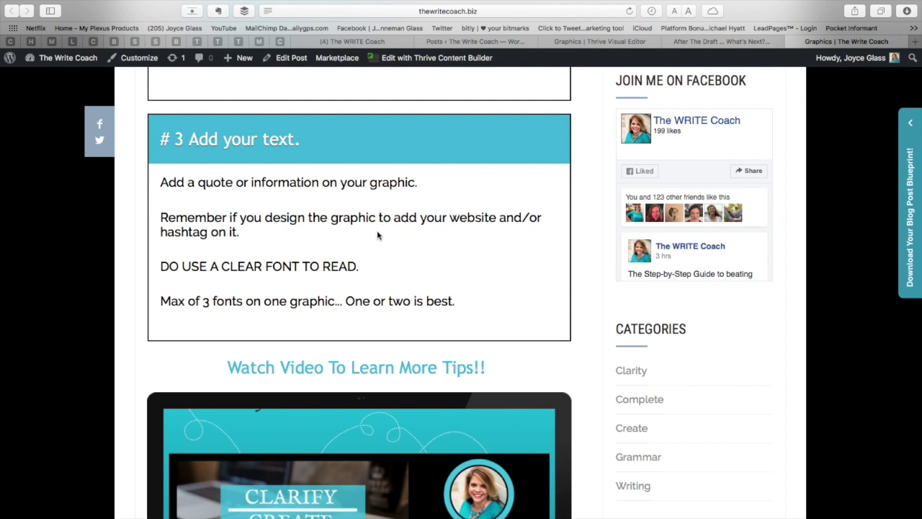
pyautogui.scroll(-2, 377, 235)
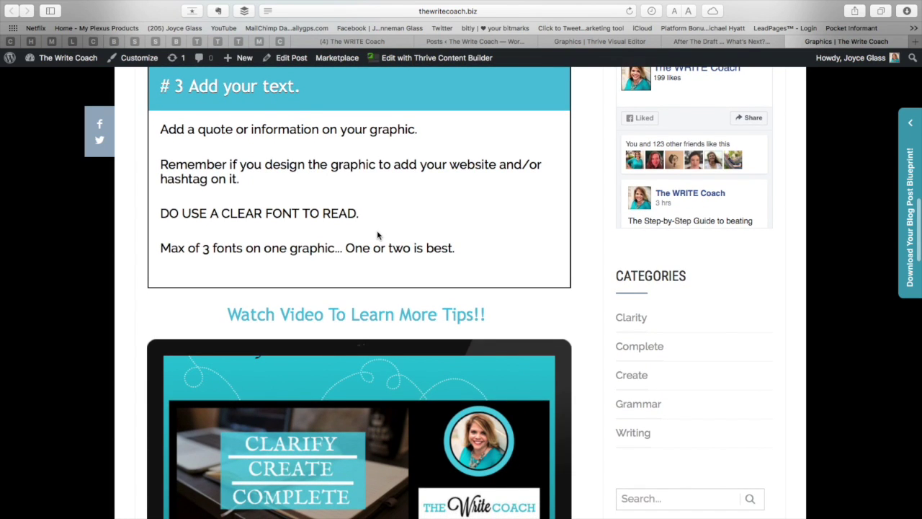
pyautogui.scroll(-1, 377, 235)
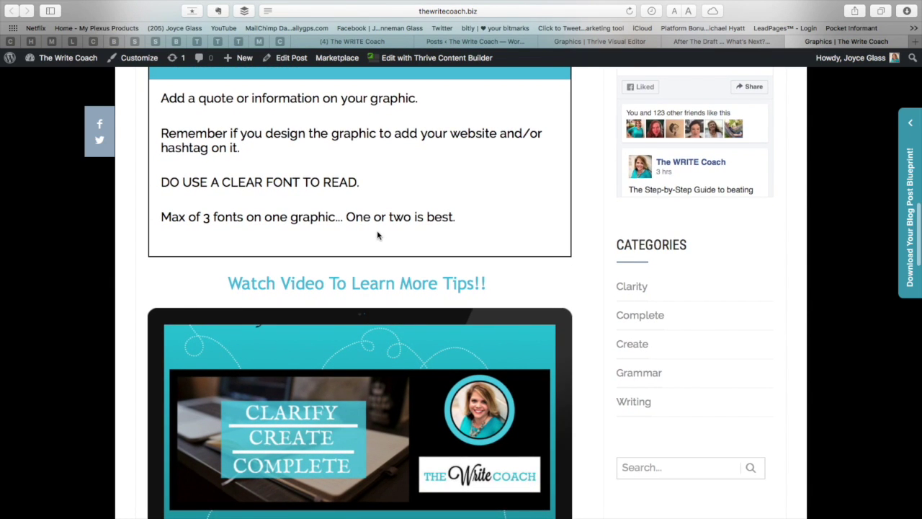
# Examine the text on the sample graphic under "Watch Video To Learn More Tips!!" and return to the font advice in section #3.
pyautogui.scroll(-1, 377, 231)
pyautogui.scroll(-2, 376, 235)
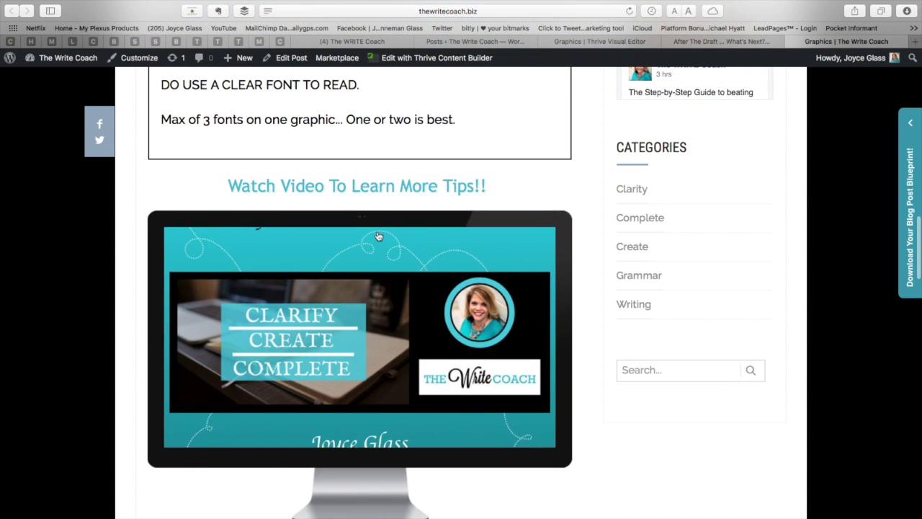
pyautogui.scroll(-1, 378, 236)
pyautogui.scroll(1, 378, 237)
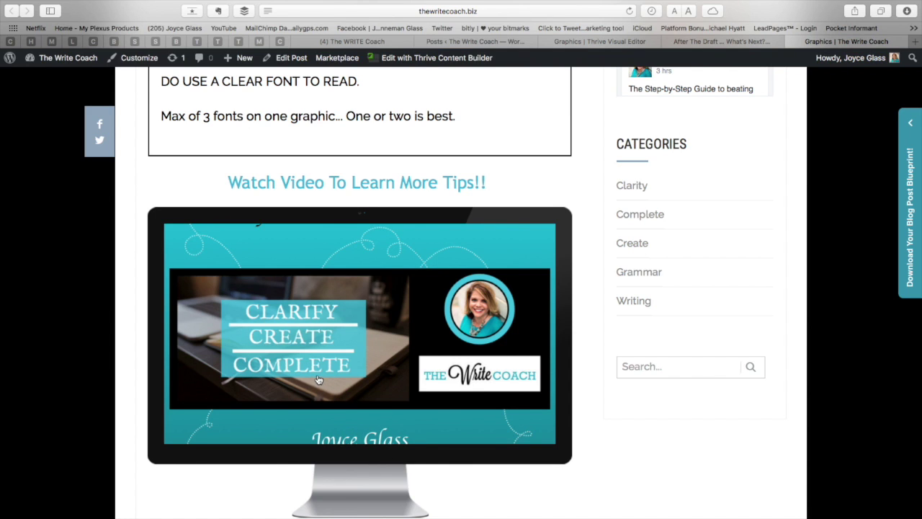
pyautogui.scroll(3, 319, 380)
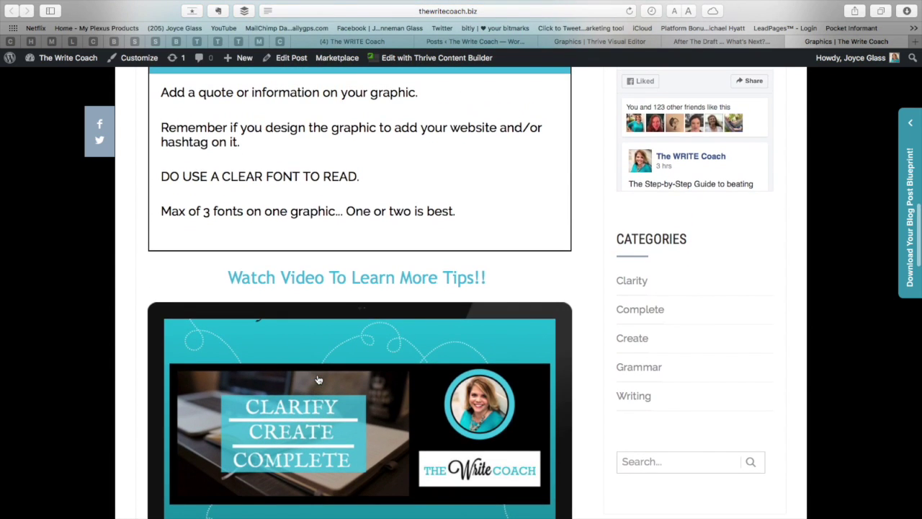
pyautogui.scroll(5, 318, 380)
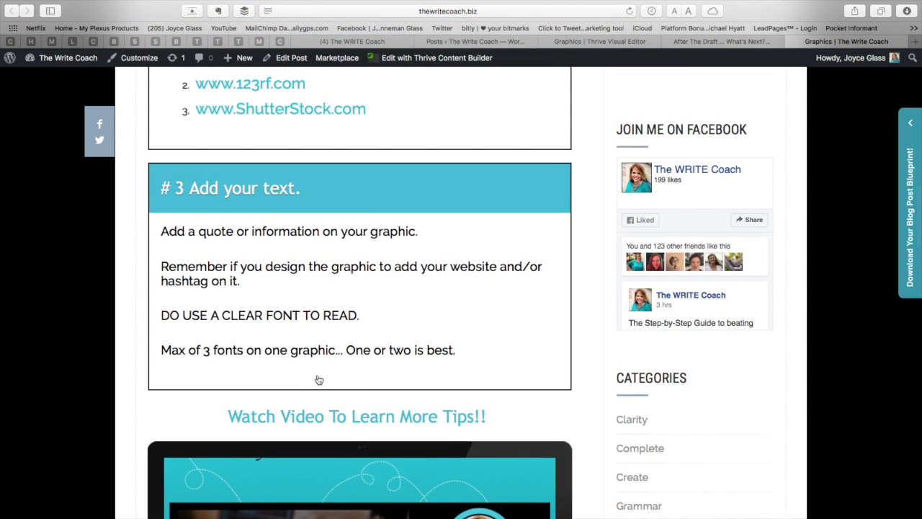
# Return to the top of the graphics post and examine the fonts used in the site's header logo.
pyautogui.scroll(2, 318, 379)
pyautogui.scroll(3, 318, 379)
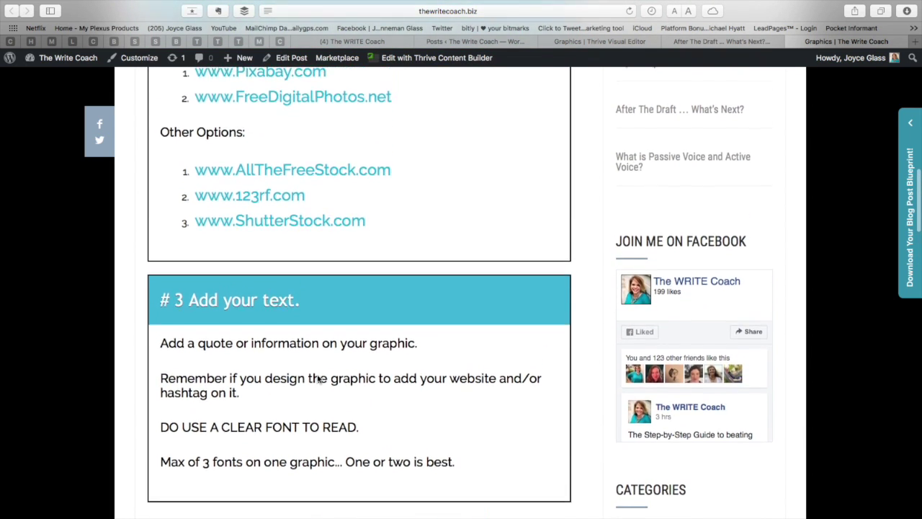
pyautogui.scroll(10, 380, 234)
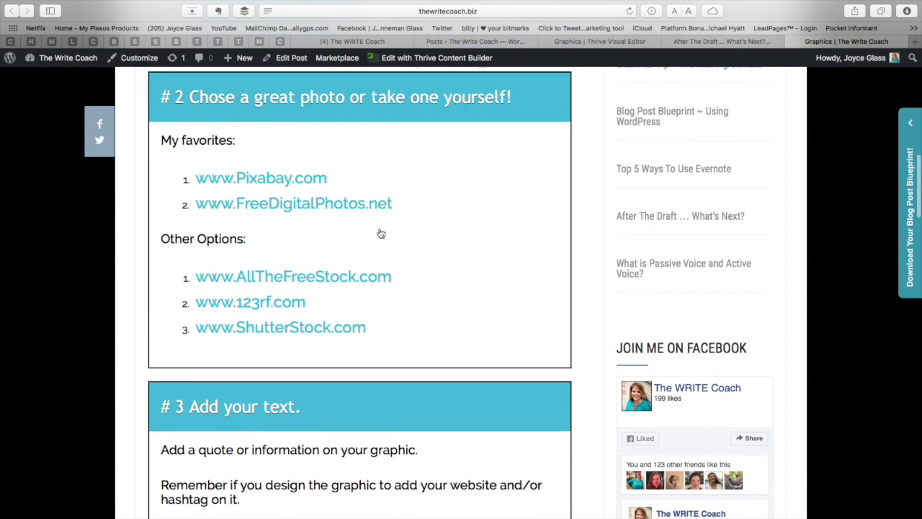
pyautogui.scroll(6, 381, 234)
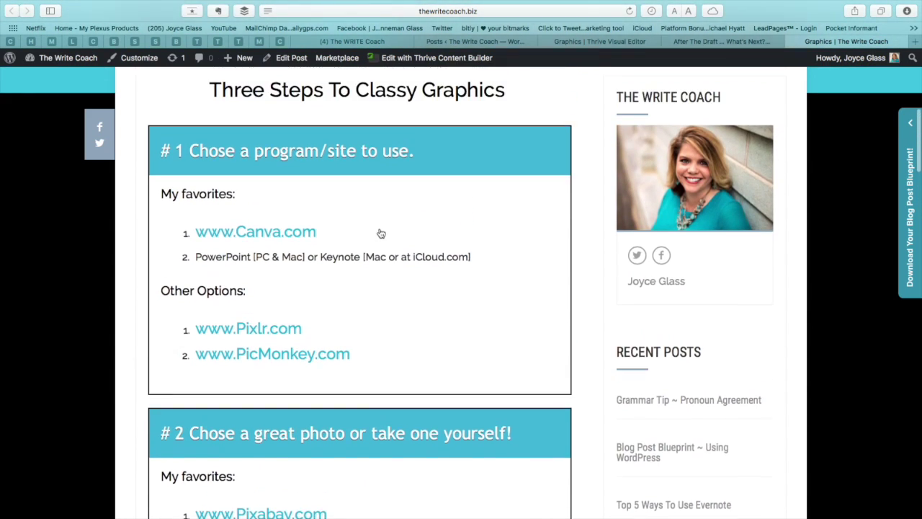
pyautogui.scroll(5, 381, 233)
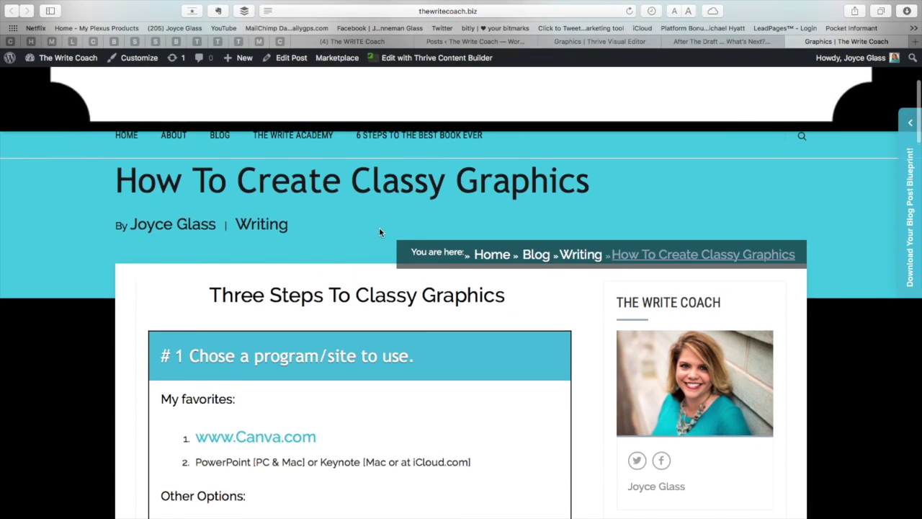
pyautogui.scroll(2, 380, 233)
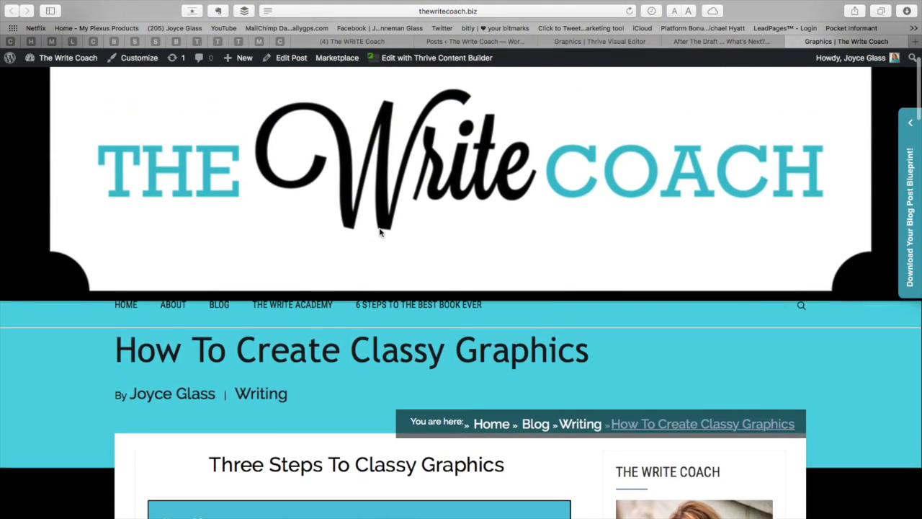
pyautogui.scroll(-5, 380, 231)
pyautogui.scroll(6, 380, 233)
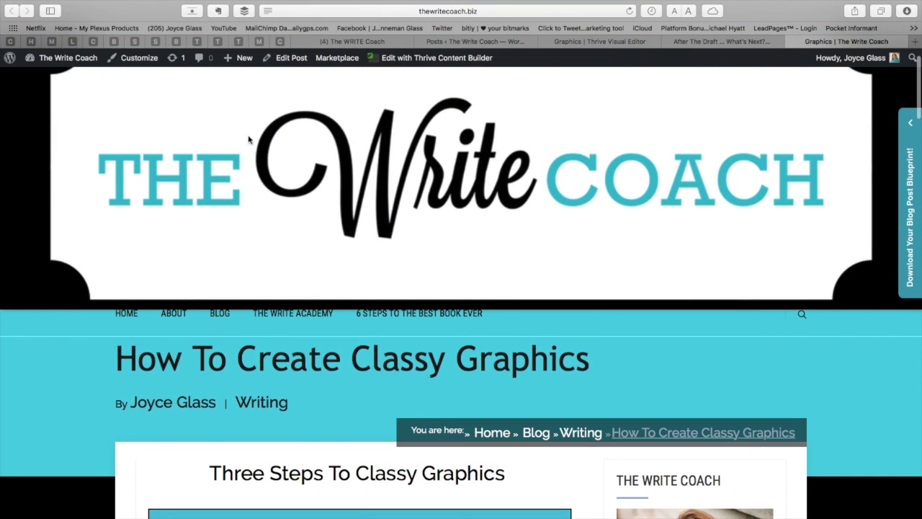
pyautogui.scroll(2, 180, 179)
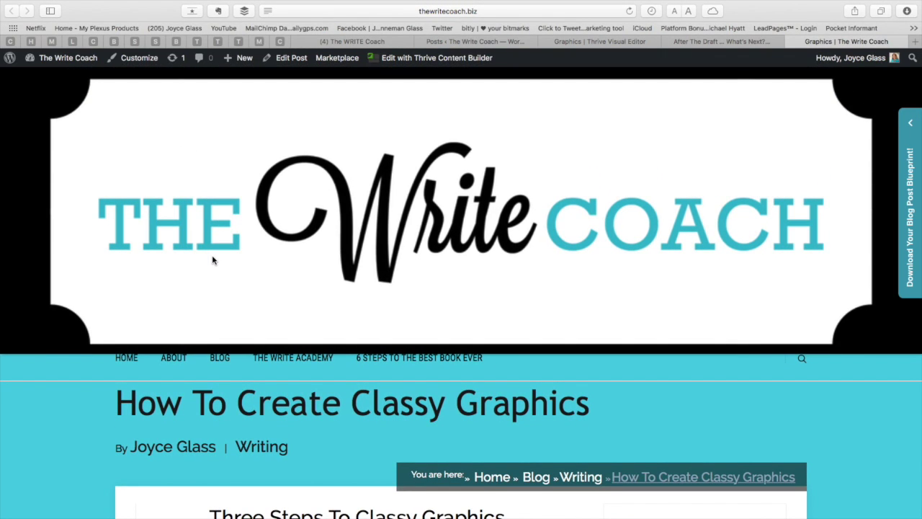
pyautogui.scroll(-3, 213, 260)
pyautogui.scroll(3, 212, 260)
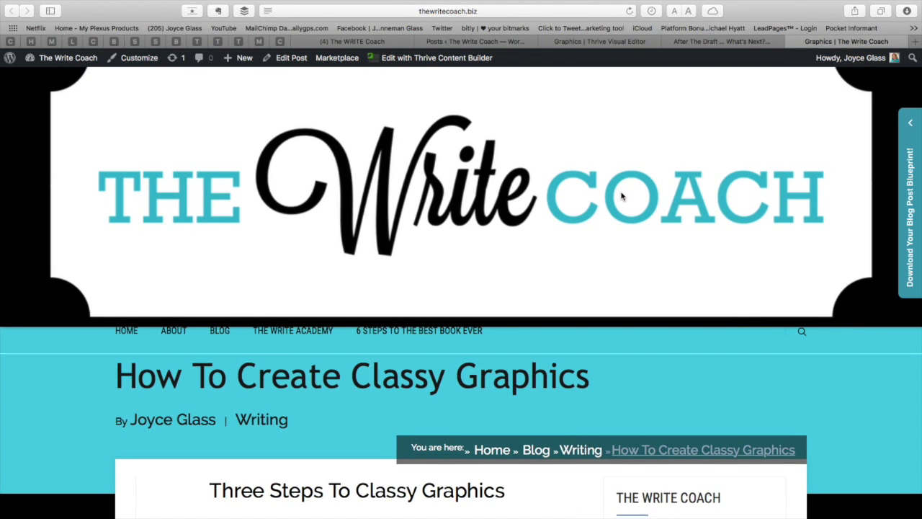
pyautogui.scroll(1, 749, 118)
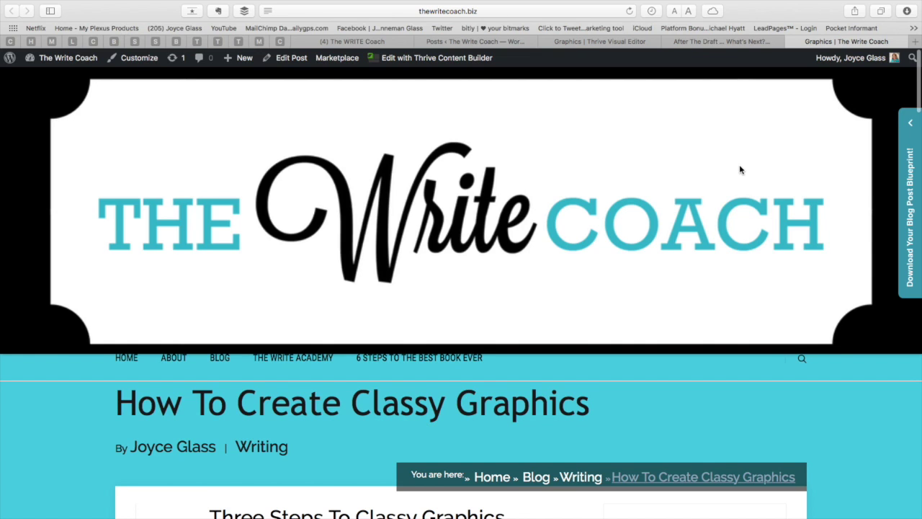
pyautogui.scroll(-1, 739, 165)
pyautogui.scroll(-3, 740, 166)
pyautogui.scroll(4, 740, 167)
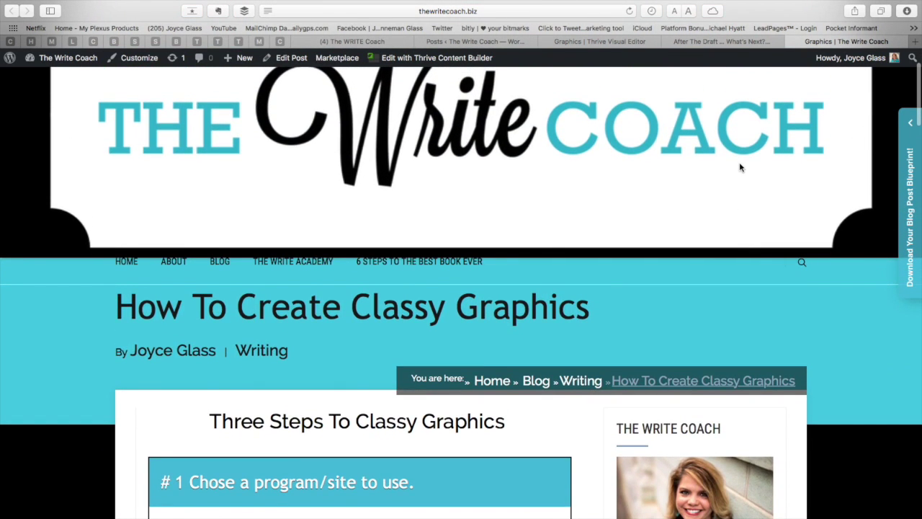
pyautogui.scroll(-5, 739, 168)
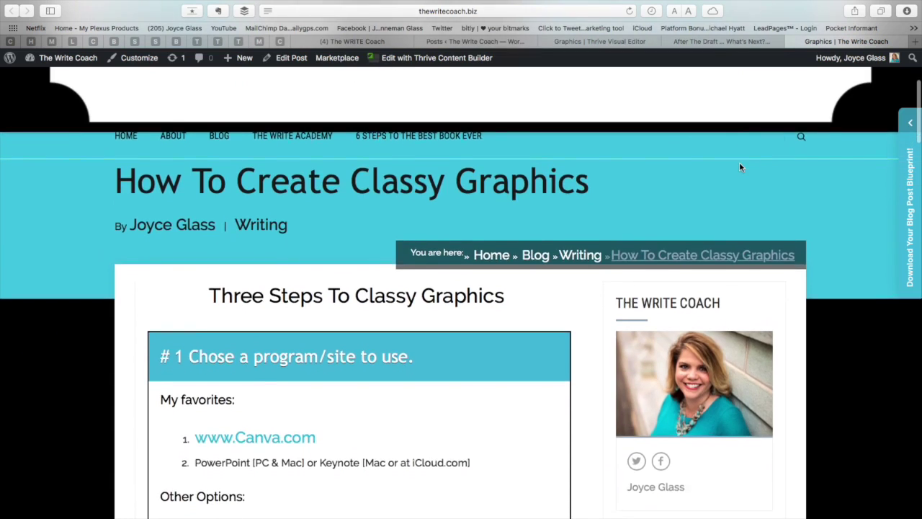
pyautogui.scroll(-3, 739, 167)
pyautogui.scroll(-1, 518, 216)
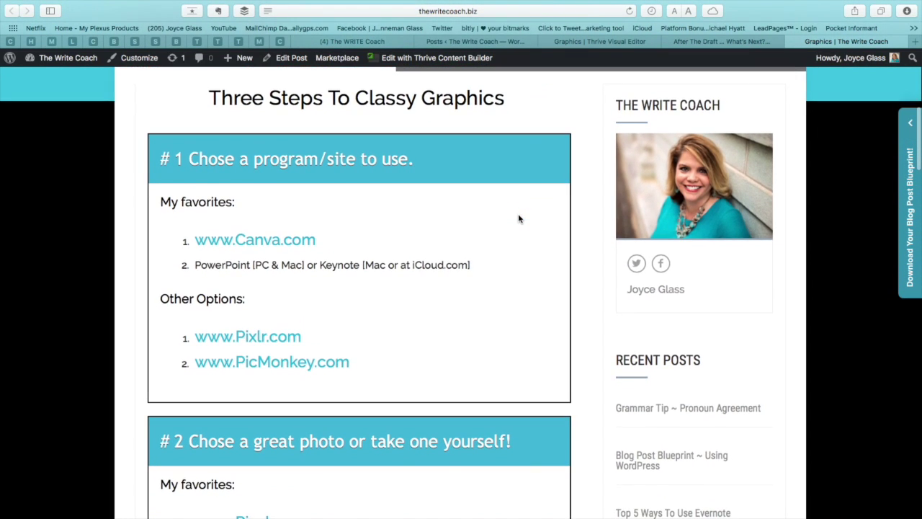
pyautogui.click(304, 240)
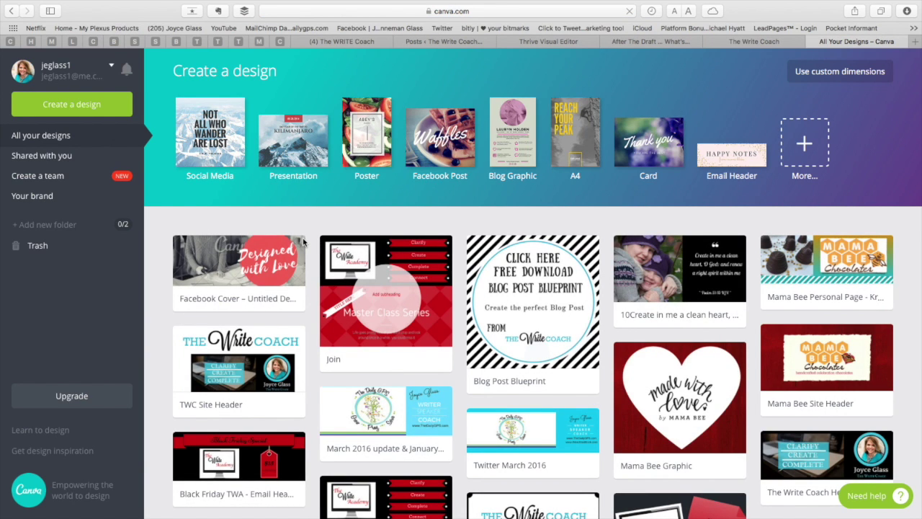
# Browse through all the saved designs and return to the design types offered for a new design.
pyautogui.scroll(-6, 303, 242)
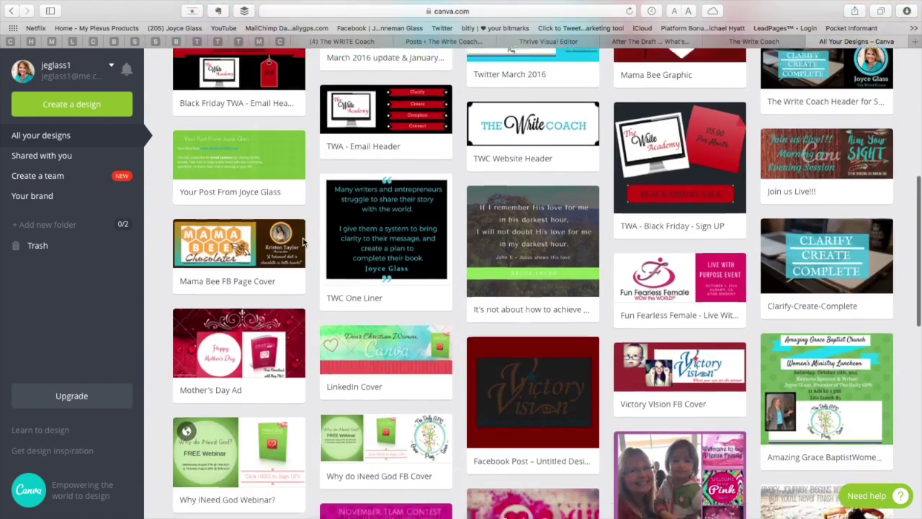
pyautogui.scroll(-5, 303, 242)
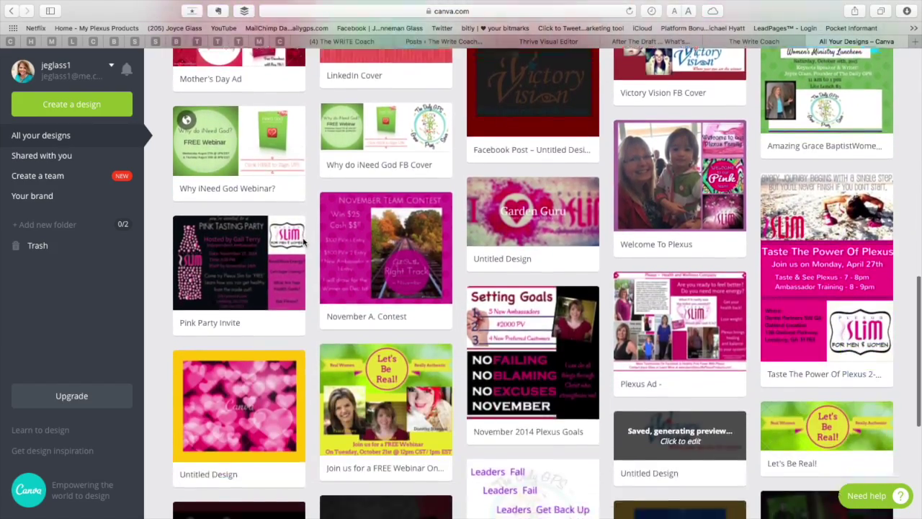
pyautogui.scroll(-3, 303, 242)
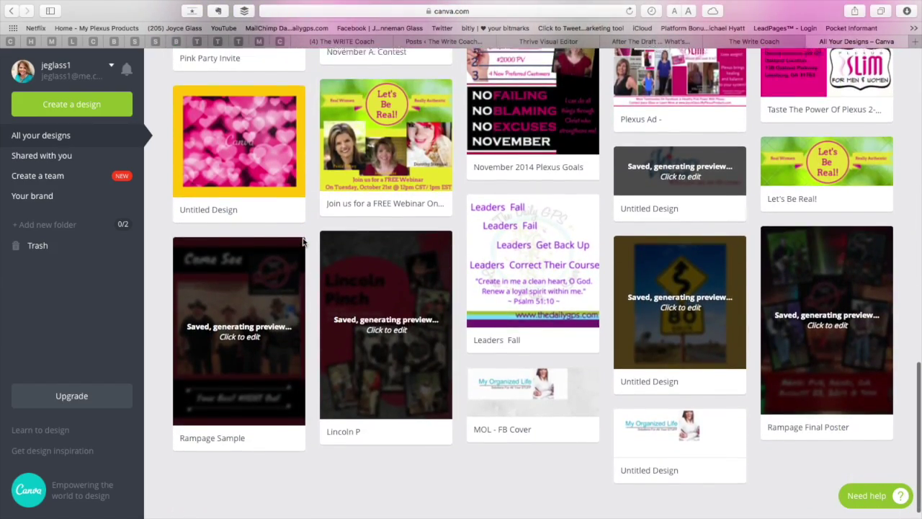
pyautogui.scroll(8, 303, 242)
pyautogui.scroll(6, 303, 242)
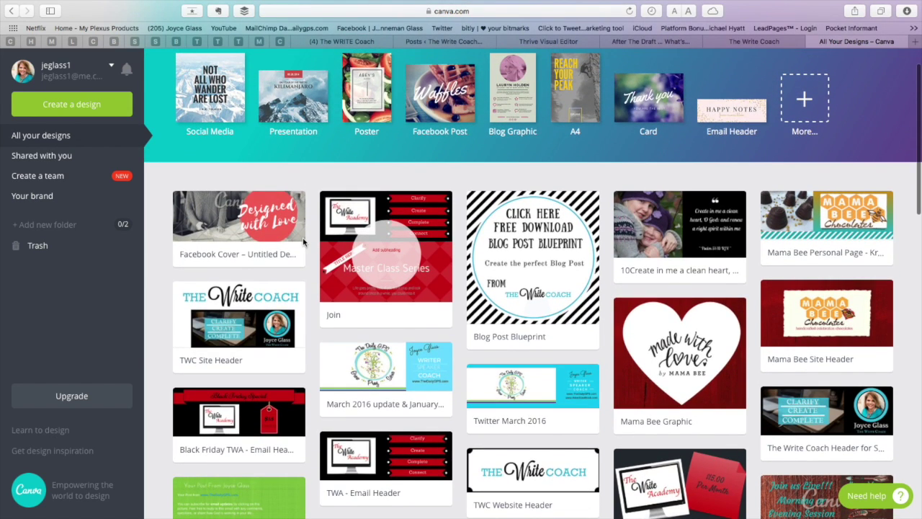
pyautogui.scroll(1, 303, 242)
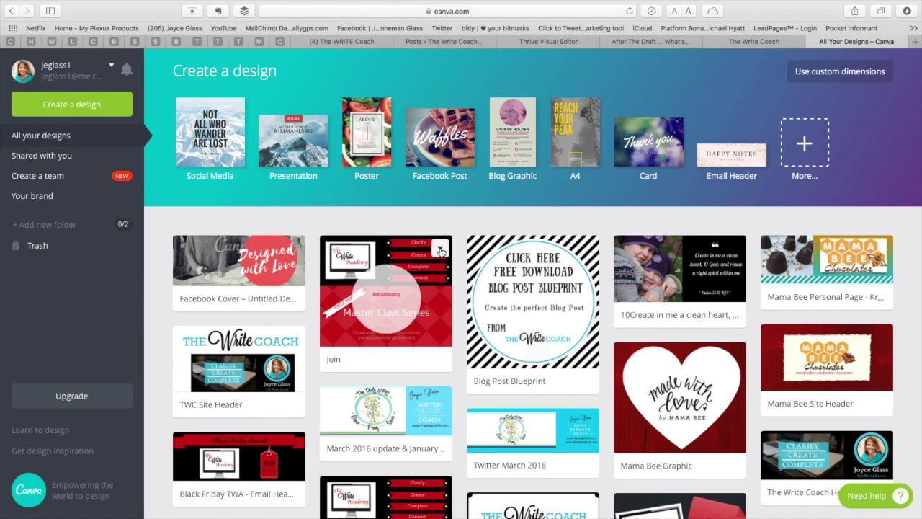
# Move the "Join" design and the untitled Facebook Cover design to the trash.
pyautogui.click(441, 250)
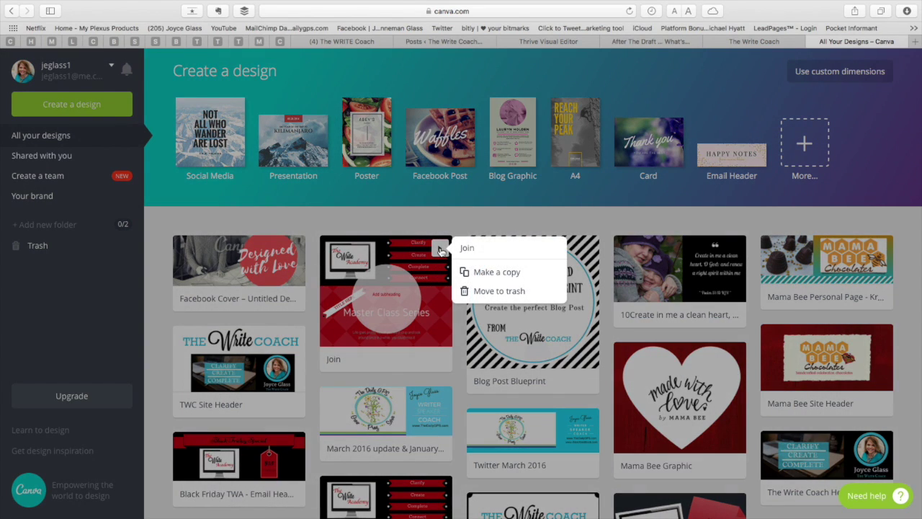
pyautogui.click(465, 291)
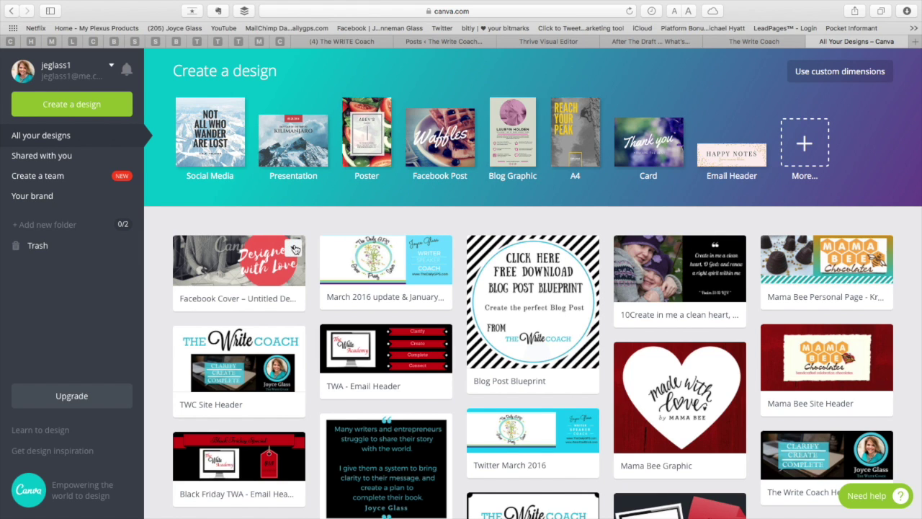
pyautogui.click(295, 249)
pyautogui.click(337, 295)
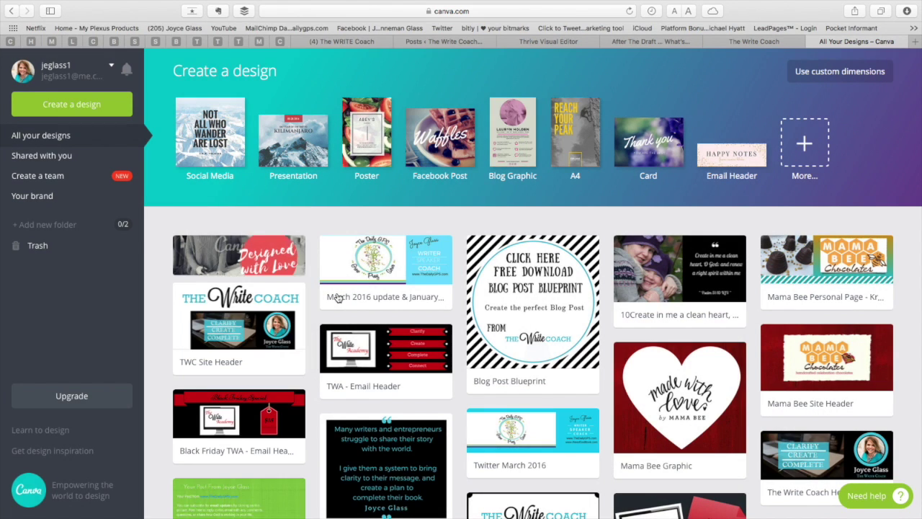
# Create a new Facebook Post design and apply the pink "Girls' Weekend" layout to it.
pyautogui.click(434, 141)
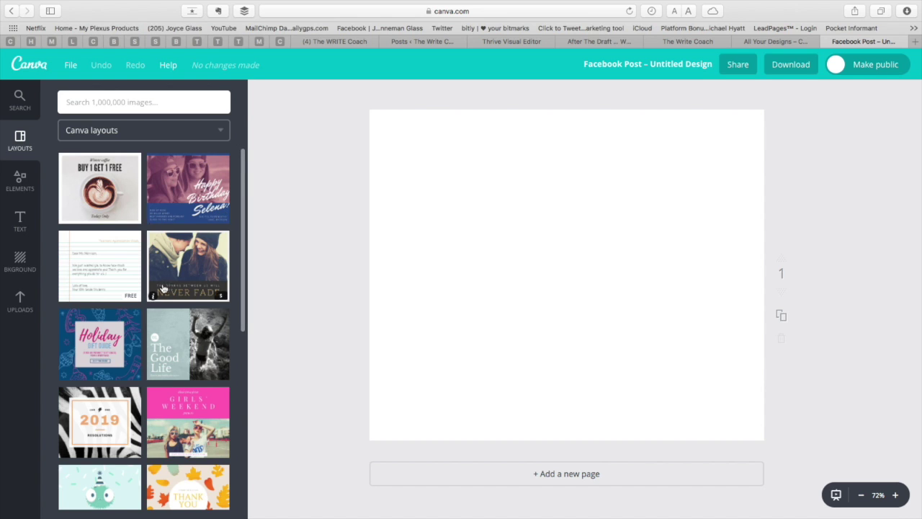
pyautogui.scroll(-5, 164, 290)
pyautogui.scroll(-1, 164, 289)
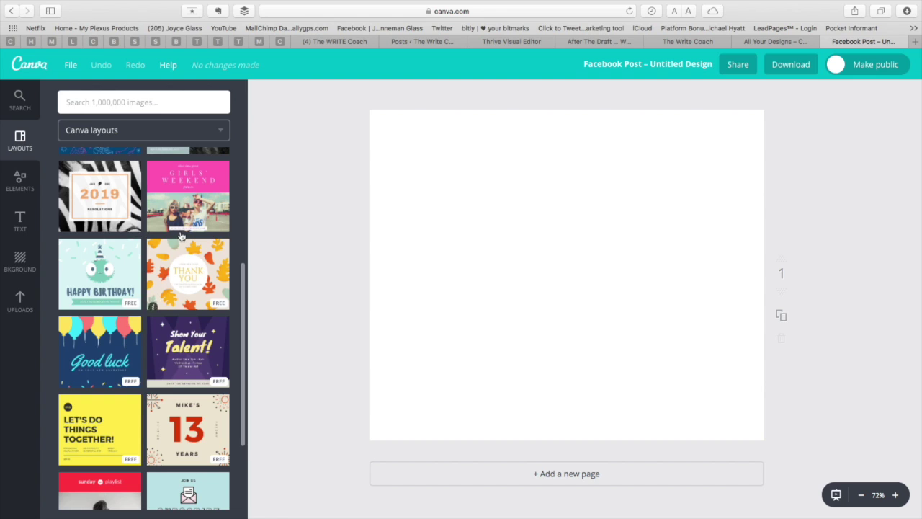
pyautogui.click(181, 208)
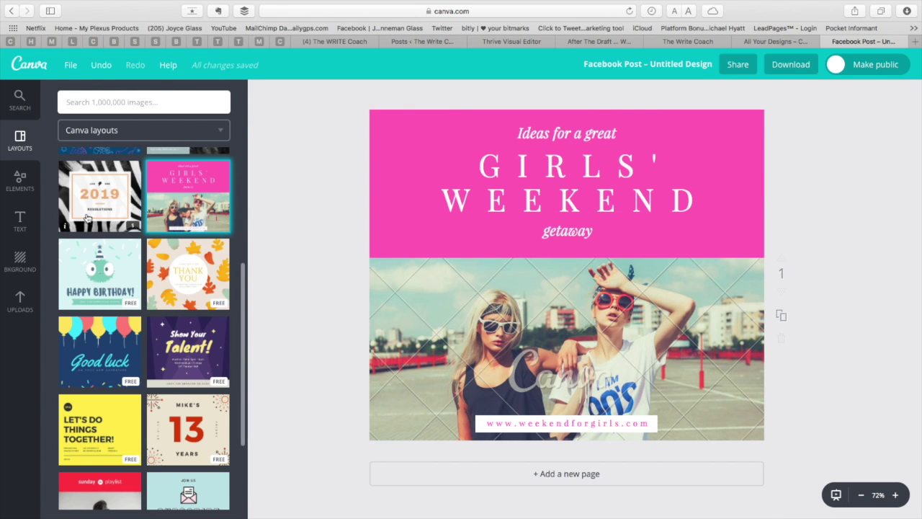
# Replace the layout's photo of two women with the free photo of a white-railed boardwalk by the sea.
pyautogui.click(18, 186)
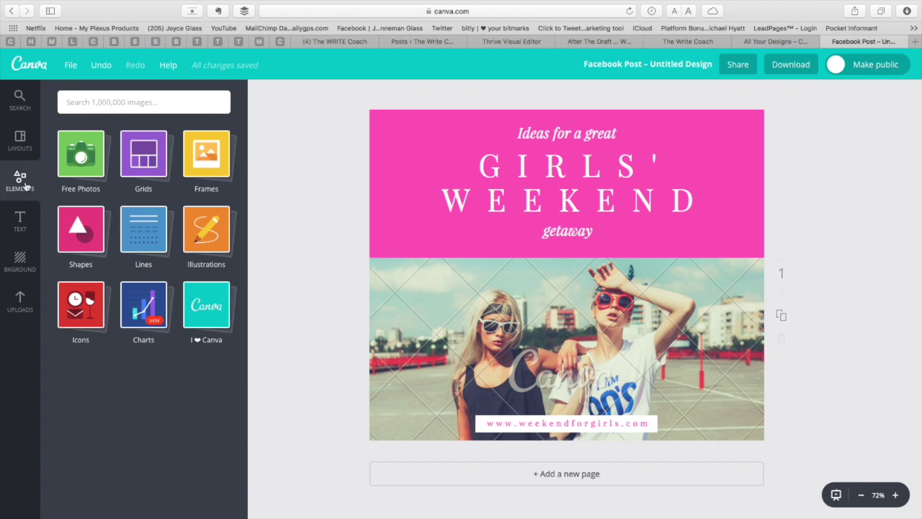
pyautogui.click(80, 167)
pyautogui.scroll(-10, 115, 274)
pyautogui.scroll(-10, 126, 308)
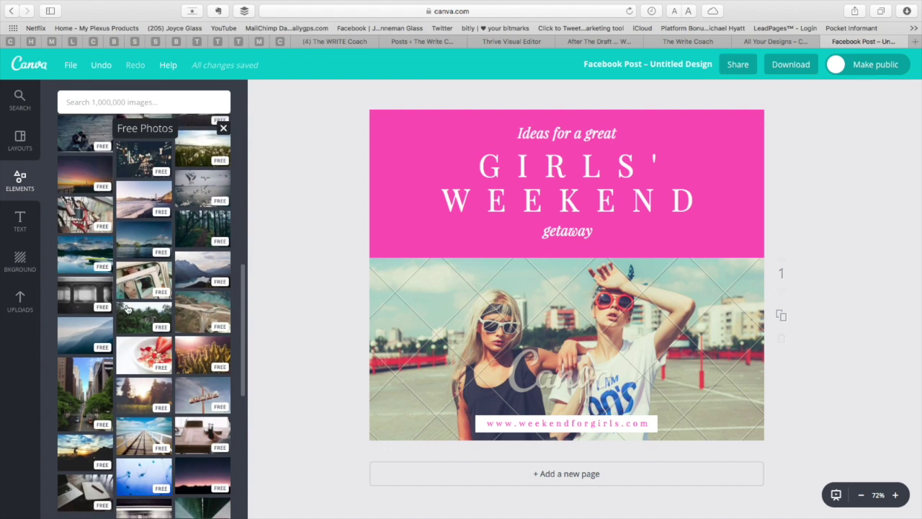
pyautogui.scroll(-4, 126, 308)
pyautogui.scroll(-4, 126, 309)
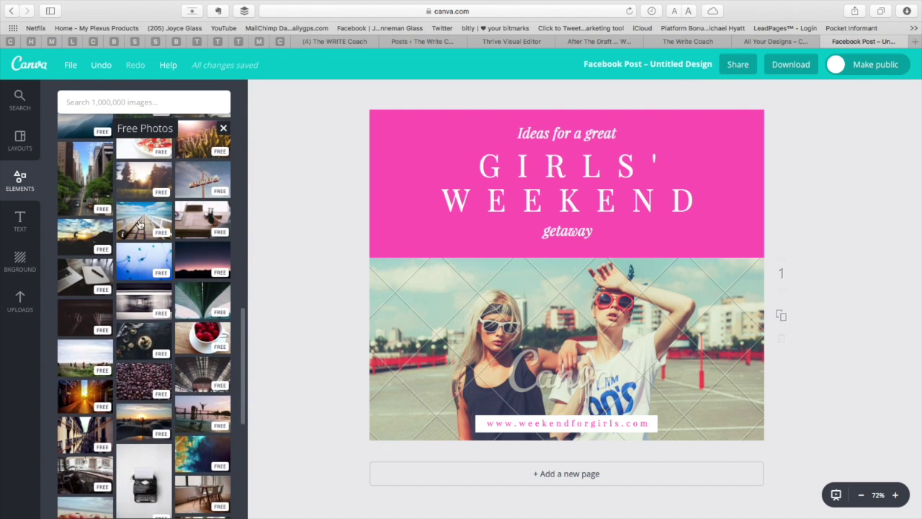
pyautogui.moveTo(139, 219); pyautogui.dragTo(464, 315)
pyautogui.click(280, 378)
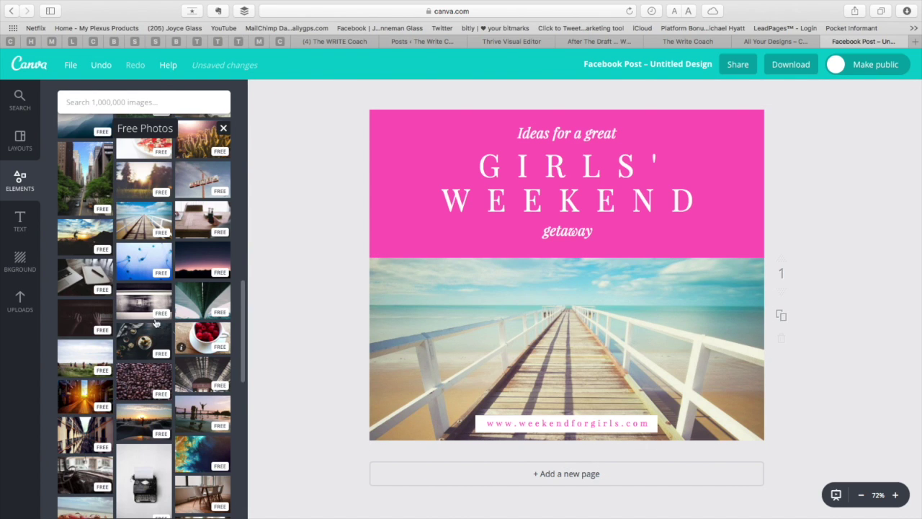
# Look through the available grid elements and the frame elements, including the striped, picture and device frames.
pyautogui.scroll(15, 152, 317)
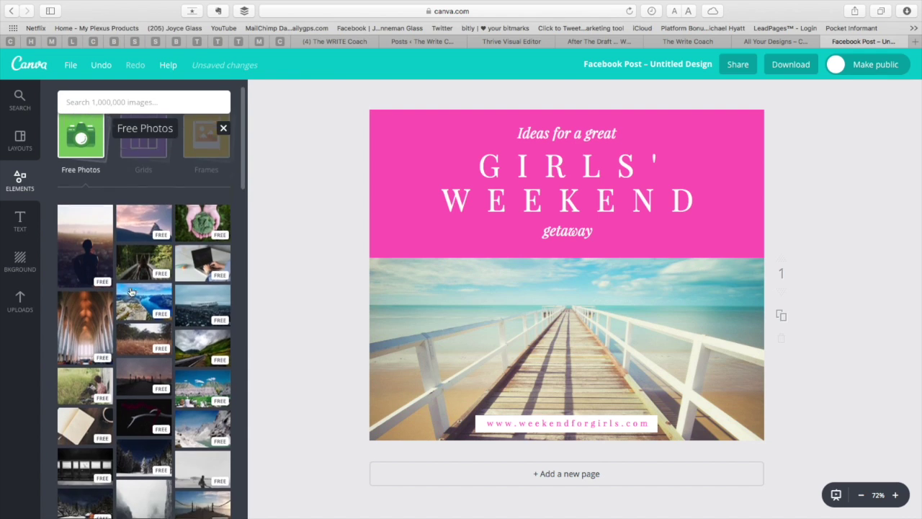
pyautogui.scroll(2, 131, 292)
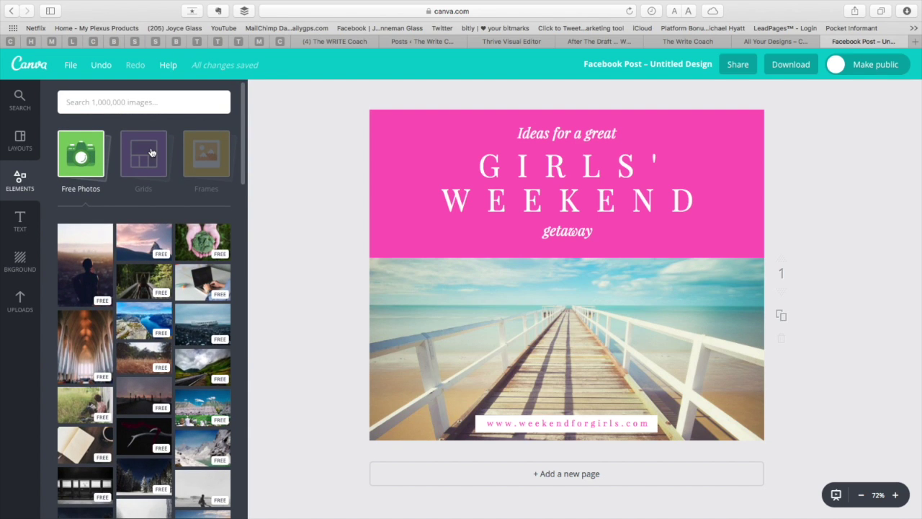
pyautogui.click(151, 152)
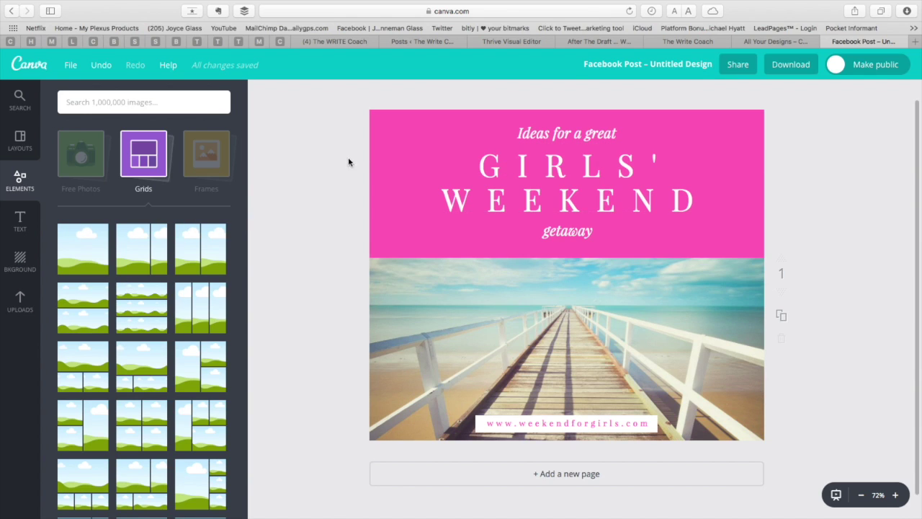
pyautogui.click(223, 164)
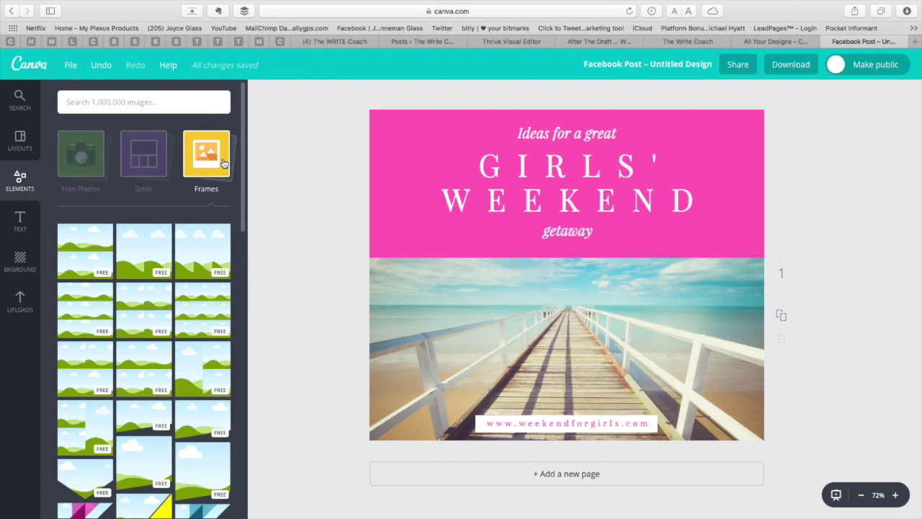
pyautogui.scroll(-10, 194, 296)
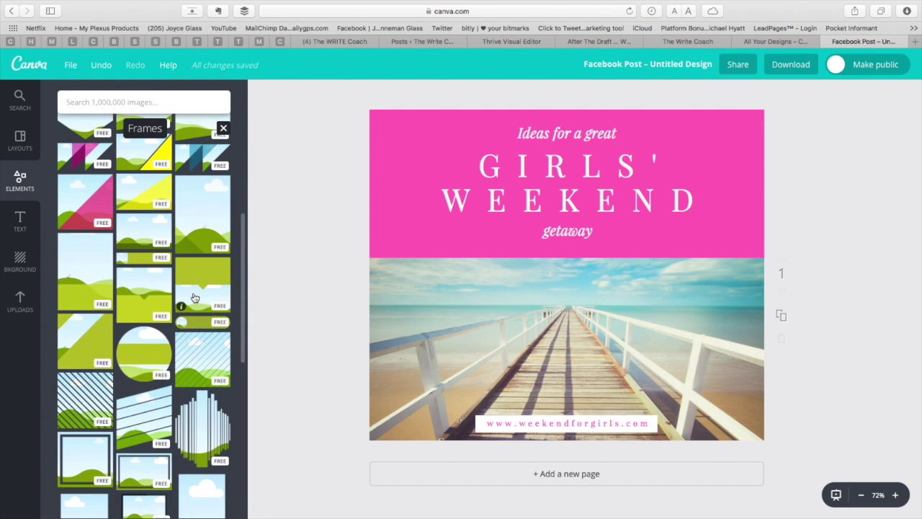
pyautogui.scroll(-1, 189, 432)
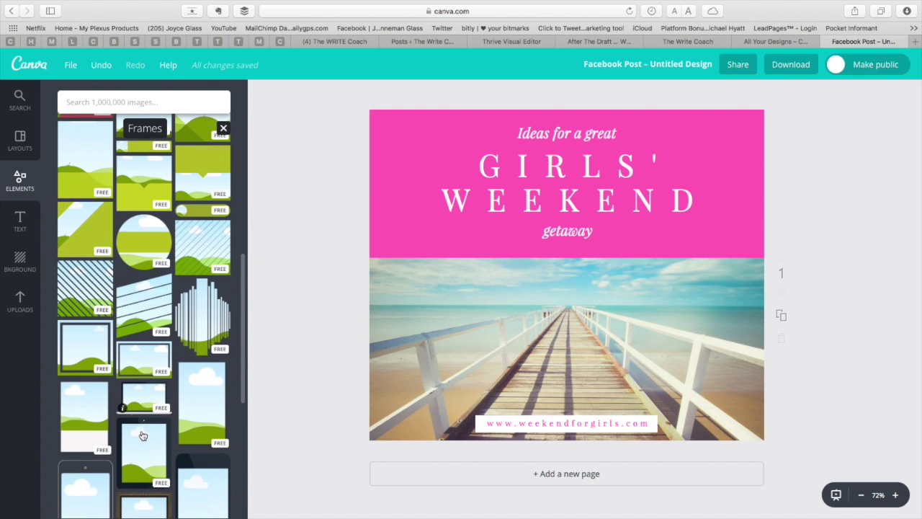
pyautogui.scroll(-5, 191, 463)
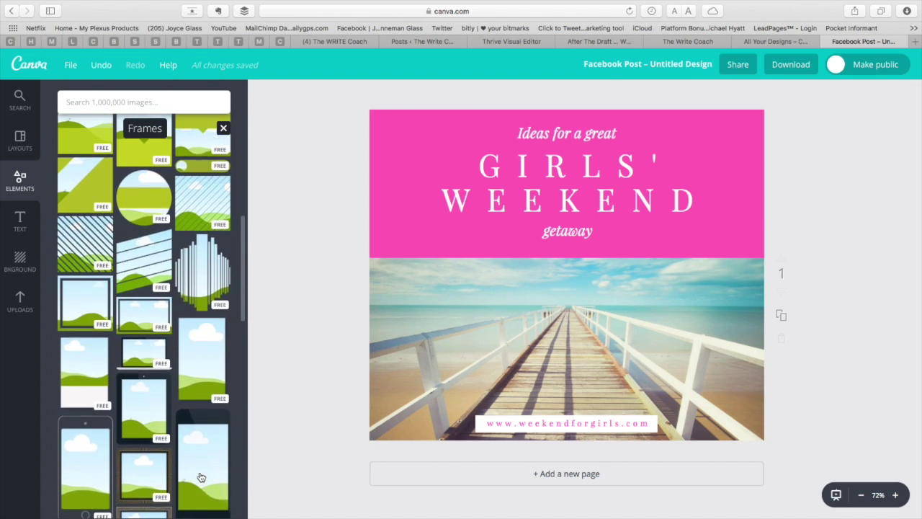
# Add the black smartphone frame to the pink area, enlarge it and place it to the left of the "GIRLS' WEEKEND" title.
pyautogui.scroll(-1, 201, 477)
pyautogui.moveTo(206, 311); pyautogui.dragTo(388, 240)
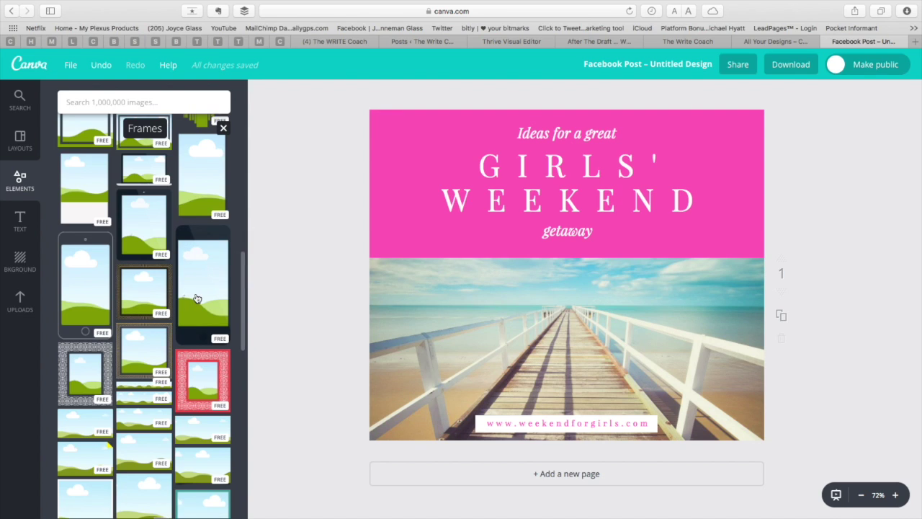
pyautogui.click(198, 298)
pyautogui.moveTo(566, 289); pyautogui.dragTo(416, 201)
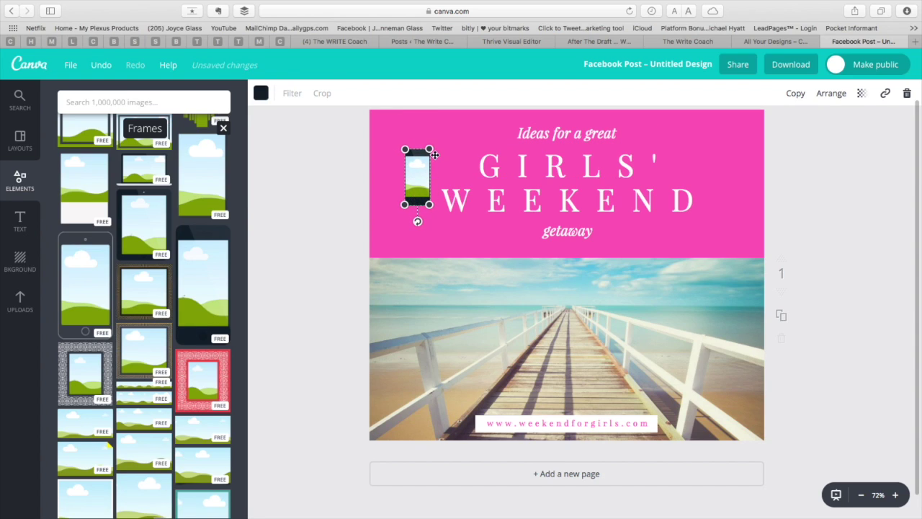
pyautogui.moveTo(429, 148); pyautogui.dragTo(445, 115)
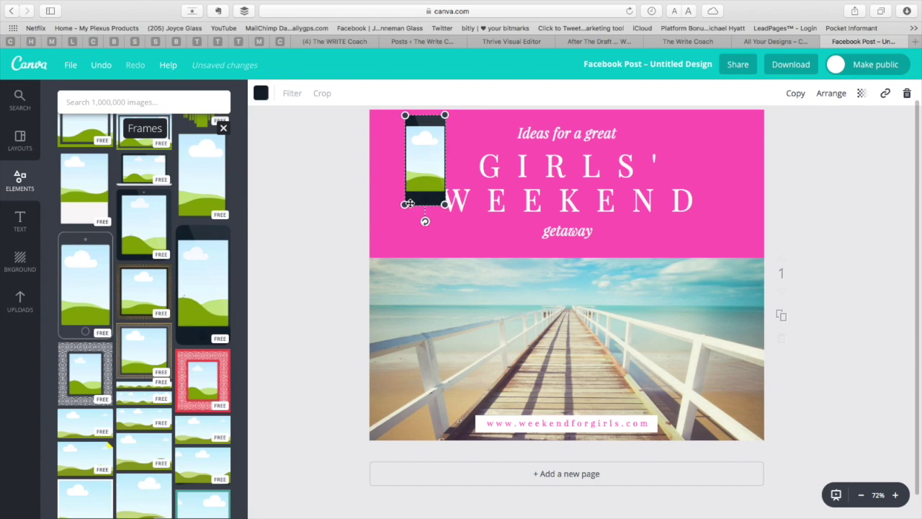
pyautogui.moveTo(404, 205)
pyautogui.mouseDown()
pyautogui.moveTo(397, 223)
pyautogui.moveTo(404, 198)
pyautogui.mouseUp()
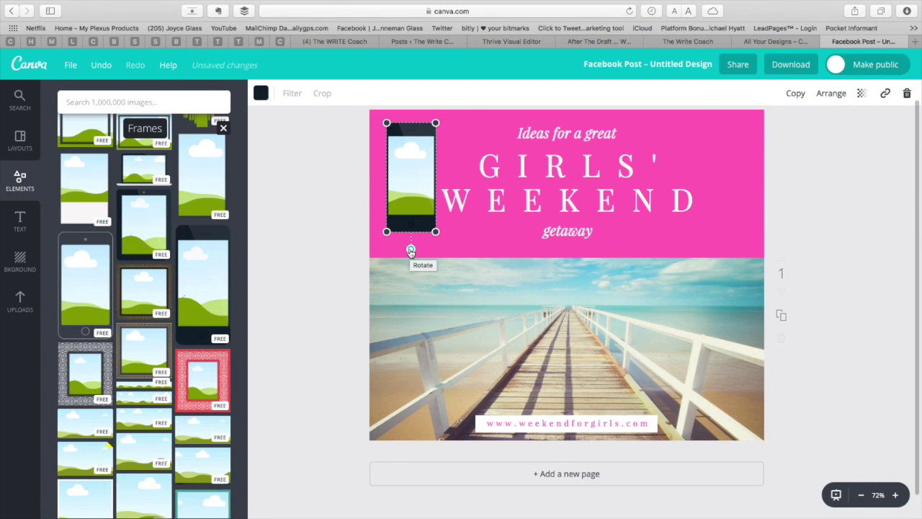
pyautogui.moveTo(411, 250)
pyautogui.mouseDown()
pyautogui.moveTo(445, 242)
pyautogui.moveTo(422, 251)
pyautogui.moveTo(384, 245)
pyautogui.moveTo(431, 246)
pyautogui.moveTo(411, 249)
pyautogui.mouseUp()
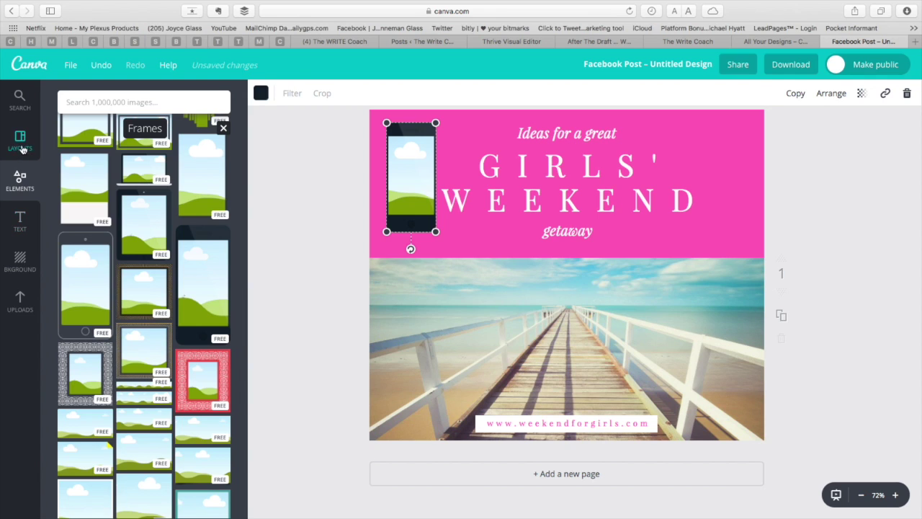
# Fill the smartphone frame with the free photo of a person overlooking a hazy city.
pyautogui.scroll(10, 87, 212)
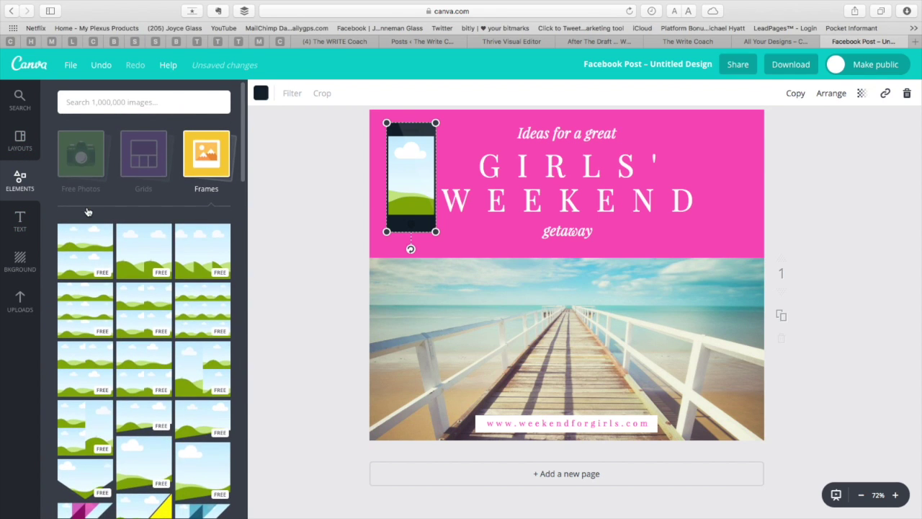
pyautogui.click(83, 155)
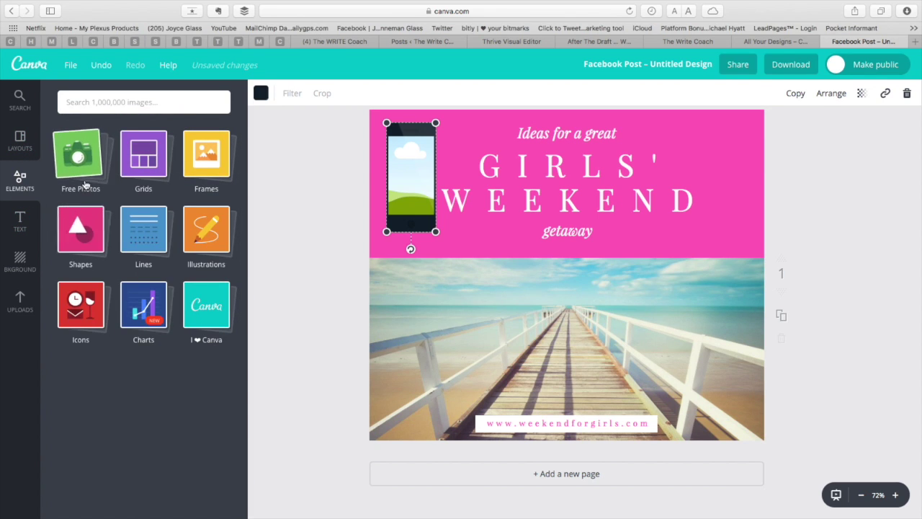
pyautogui.click(84, 174)
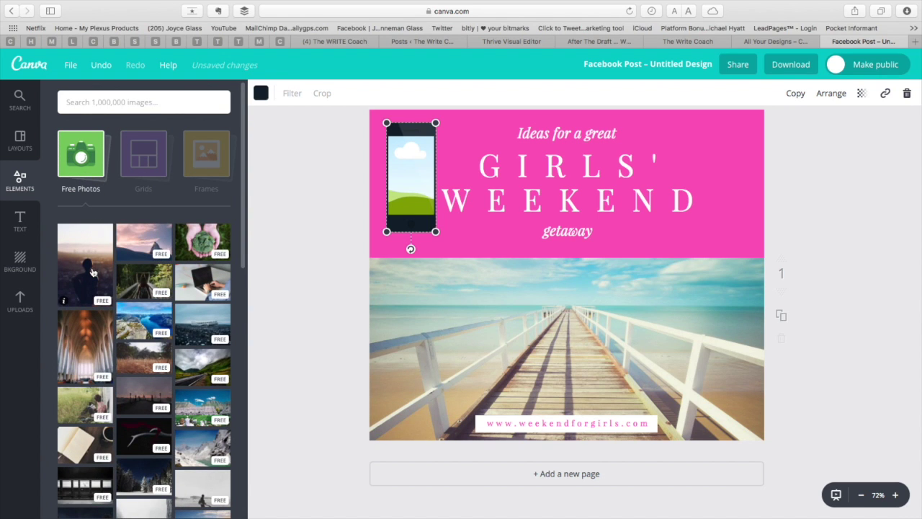
pyautogui.moveTo(92, 273); pyautogui.dragTo(414, 204)
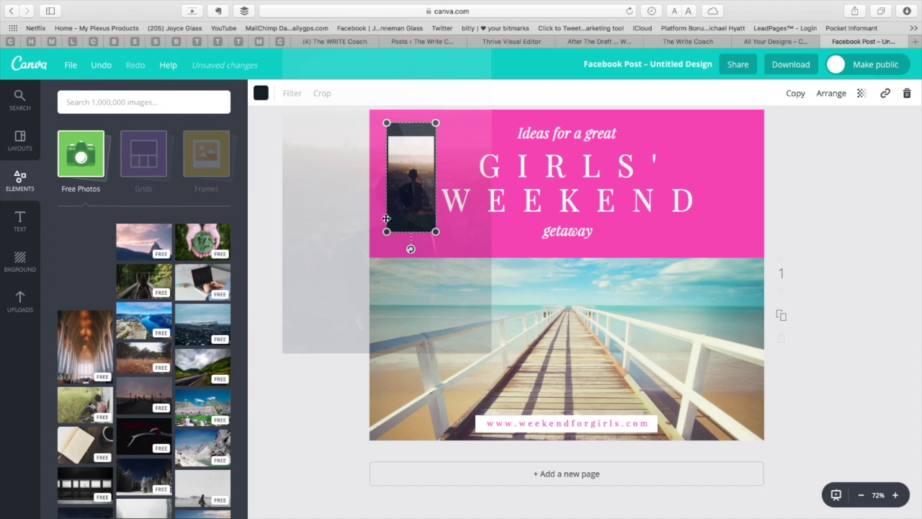
pyautogui.click(491, 235)
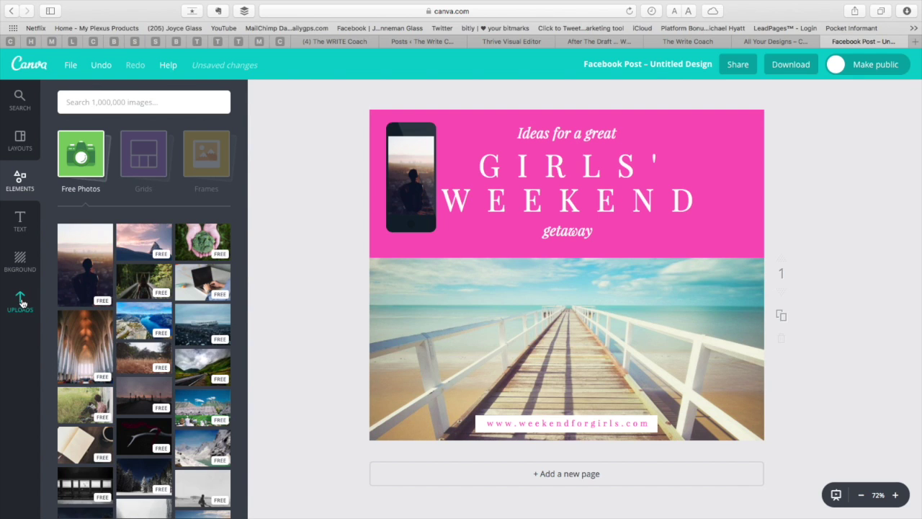
# Place the uploaded red textured image on the design and enlarge it to about 1054 × 602 so it covers the full width of the title area.
pyautogui.click(20, 301)
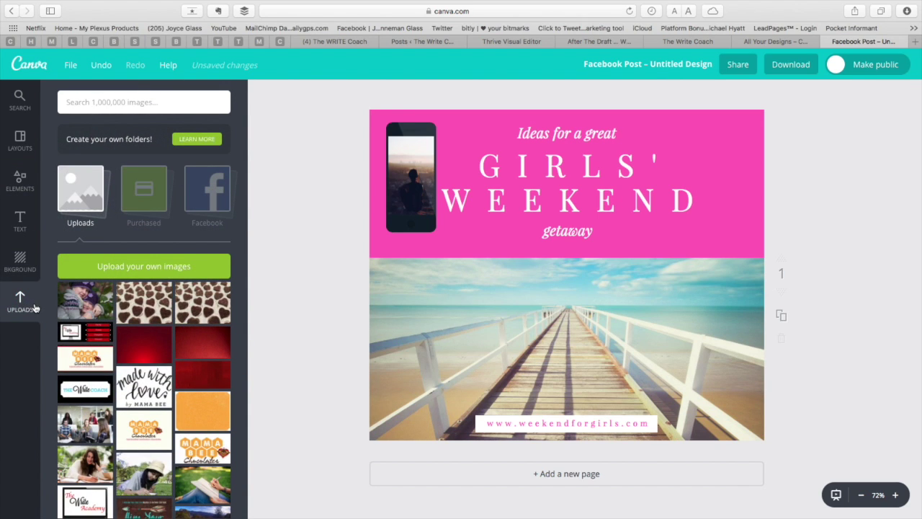
pyautogui.scroll(-3, 62, 353)
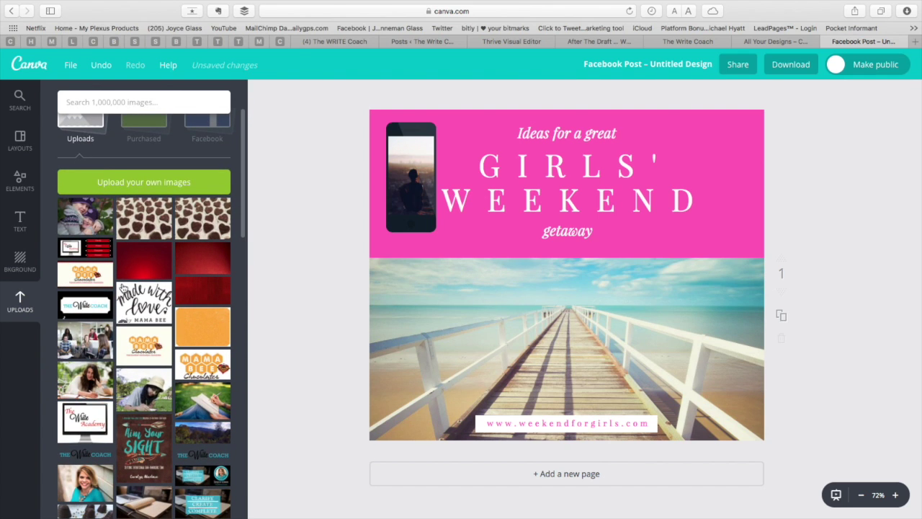
pyautogui.moveTo(208, 261); pyautogui.dragTo(591, 191)
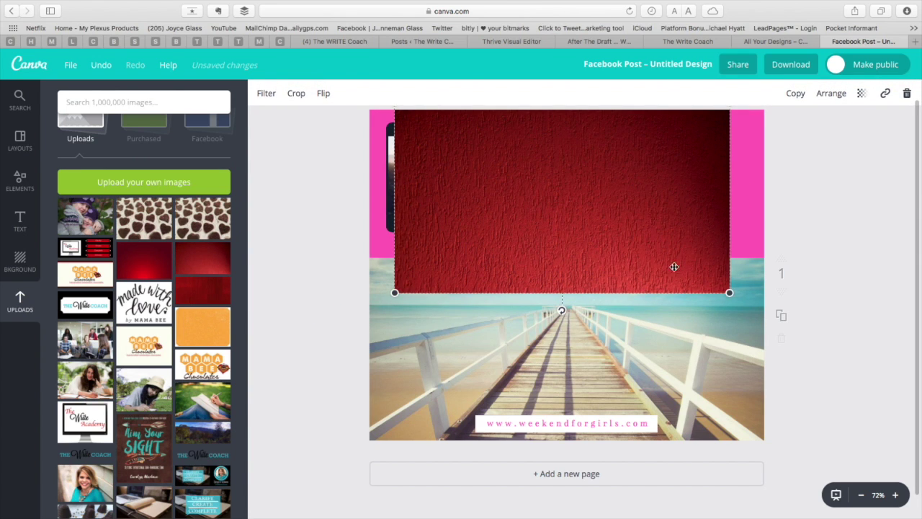
pyautogui.click(749, 223)
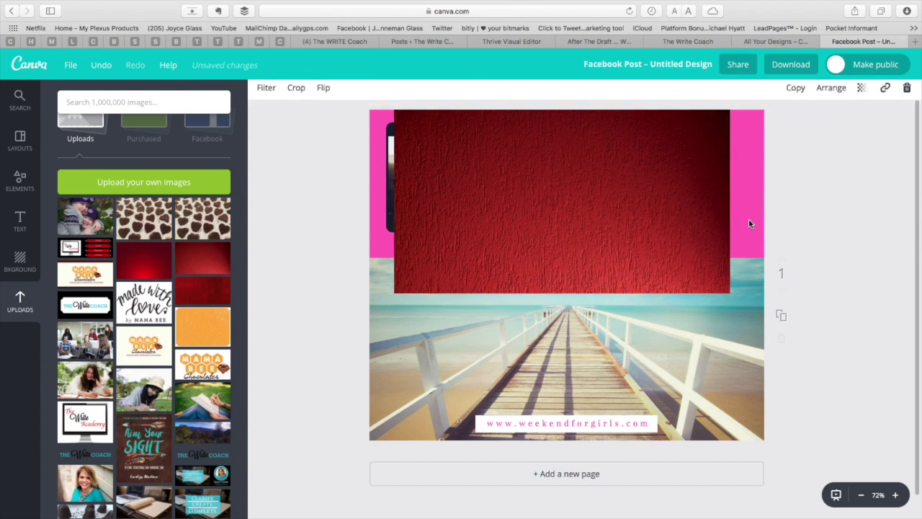
pyautogui.click(693, 151)
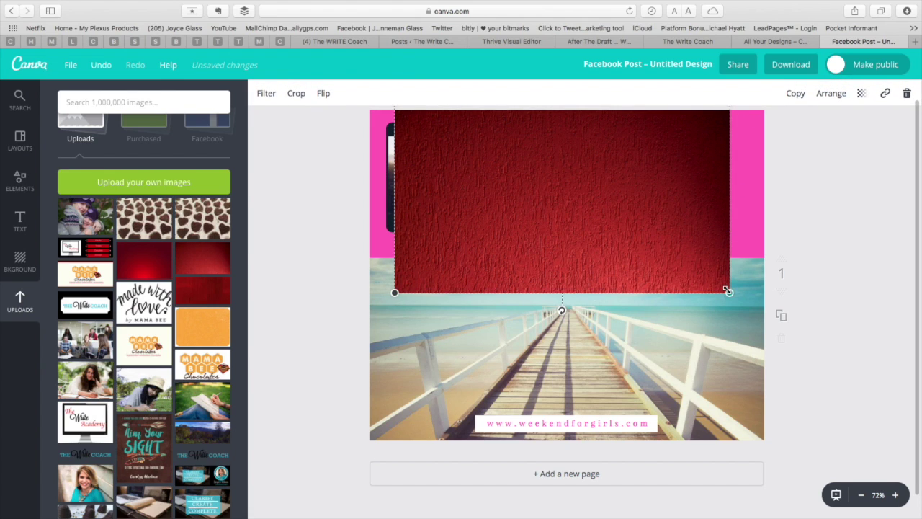
pyautogui.scroll(2, 728, 290)
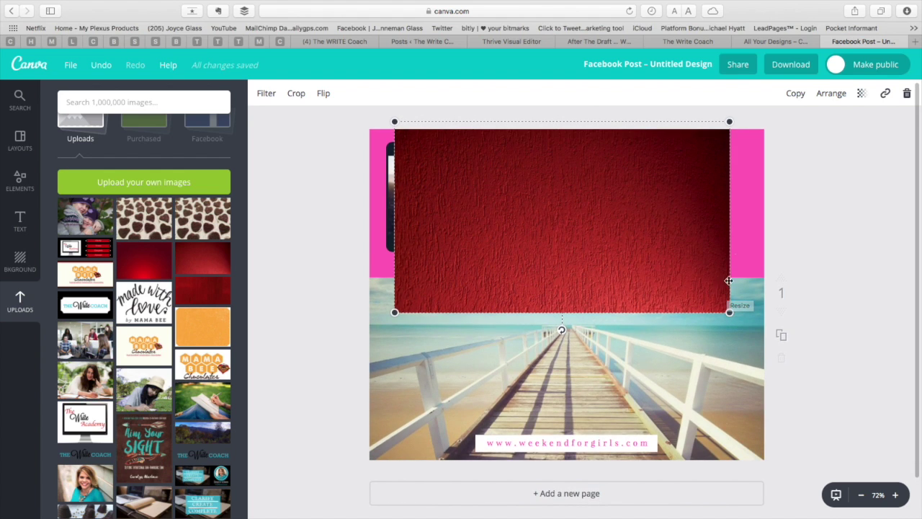
pyautogui.moveTo(729, 122); pyautogui.dragTo(800, 106)
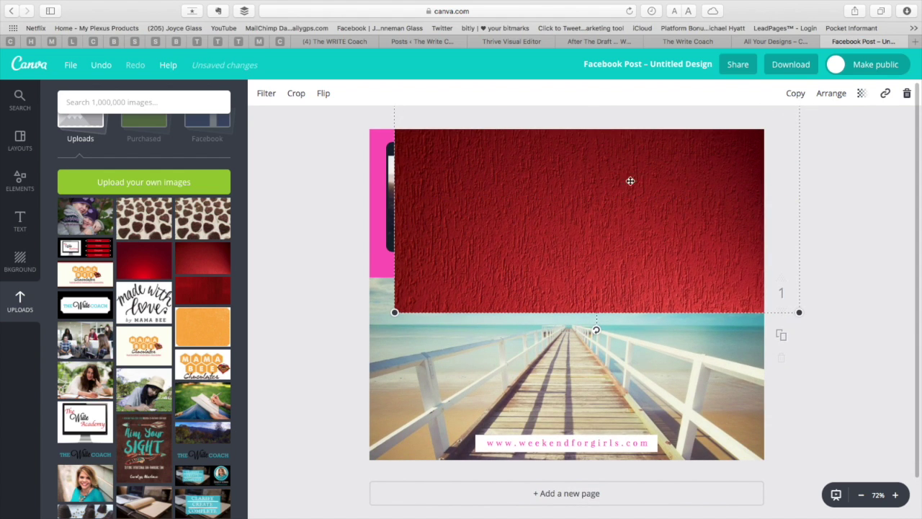
pyautogui.moveTo(378, 313); pyautogui.dragTo(348, 323)
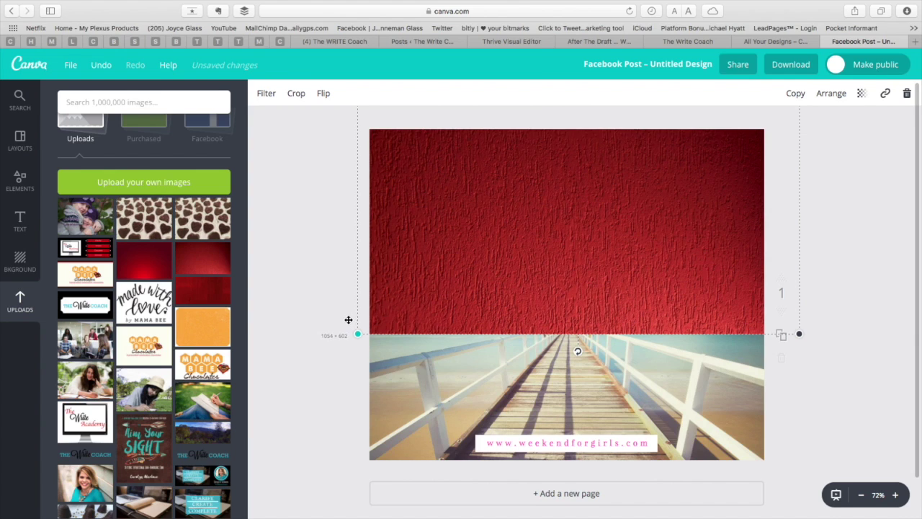
# Send the red textured image back behind the title text, the smartphone frame and the boardwalk photo.
pyautogui.click(832, 95)
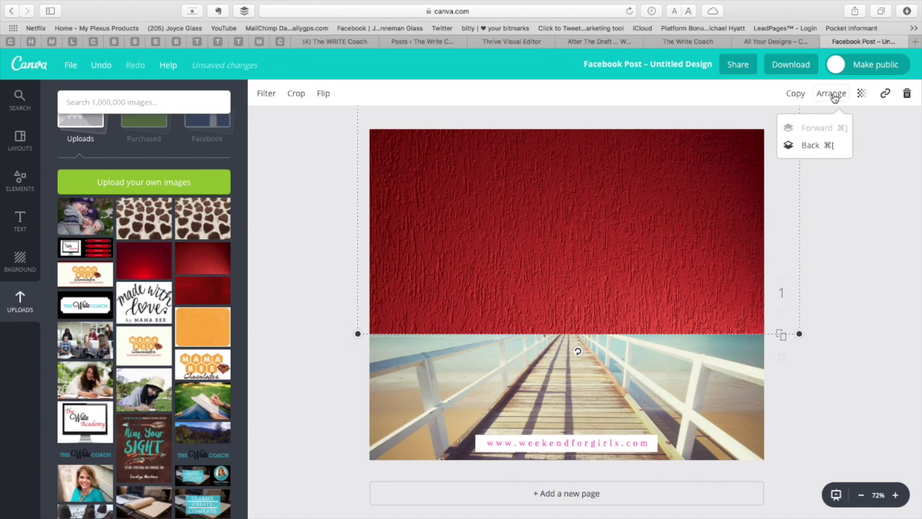
pyautogui.click(808, 146)
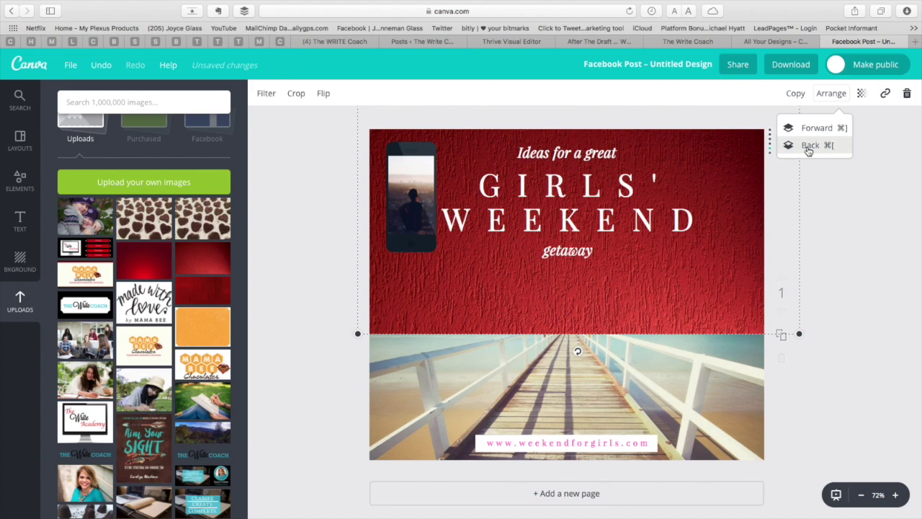
pyautogui.click(809, 147)
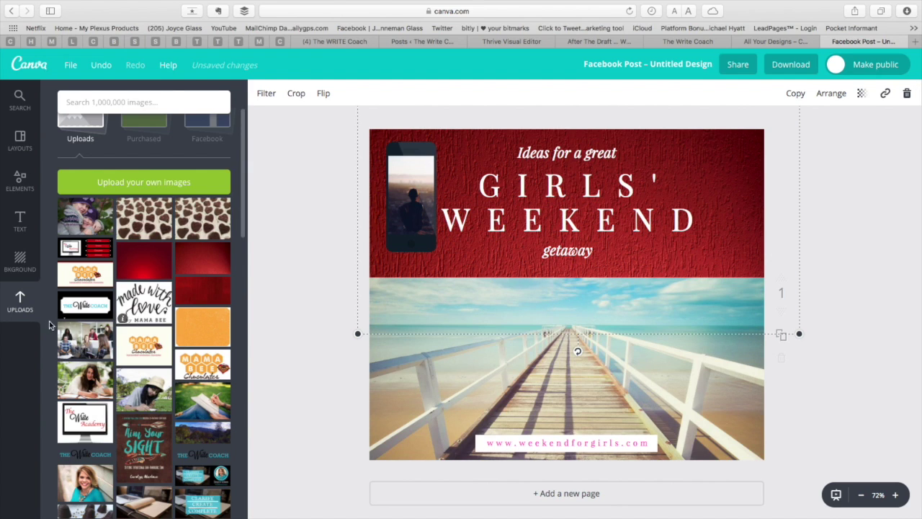
# Replace the boardwalk photo with the uploaded "The Write Coach" logo that has a black border.
pyautogui.scroll(-1, 123, 367)
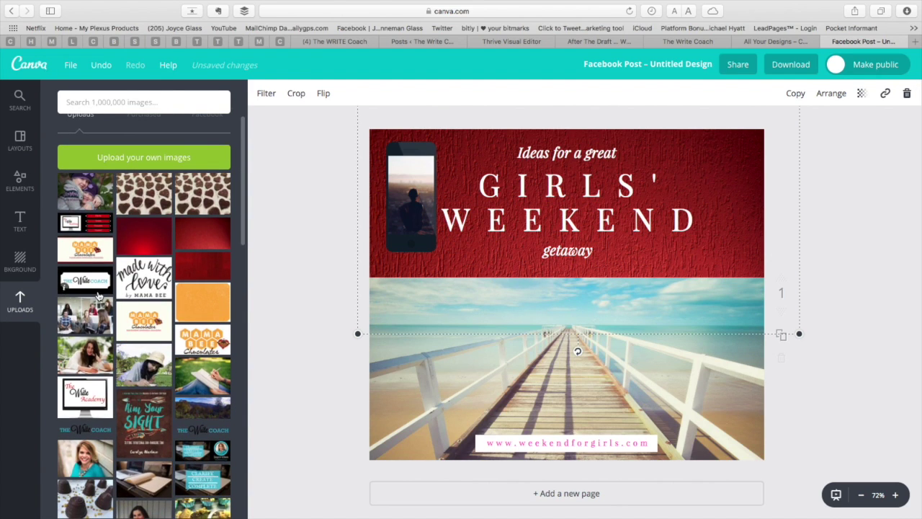
pyautogui.moveTo(84, 282); pyautogui.dragTo(562, 368)
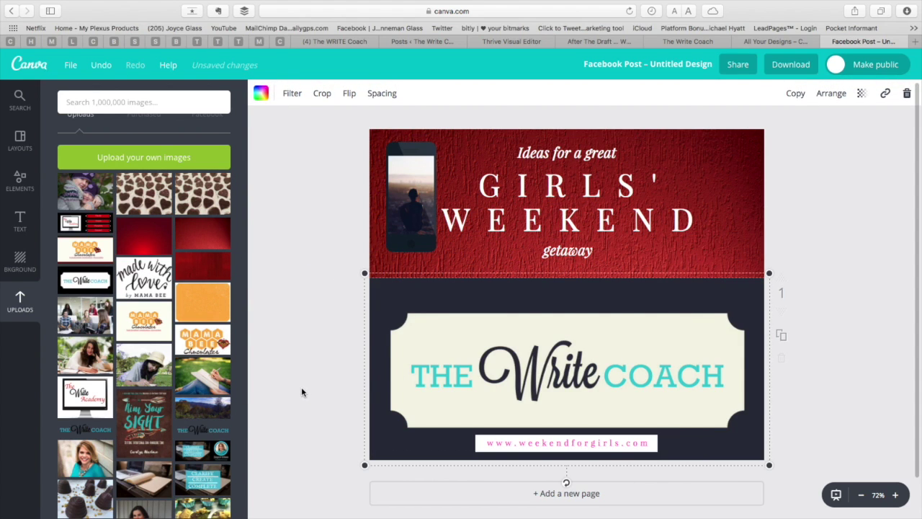
pyautogui.click(301, 387)
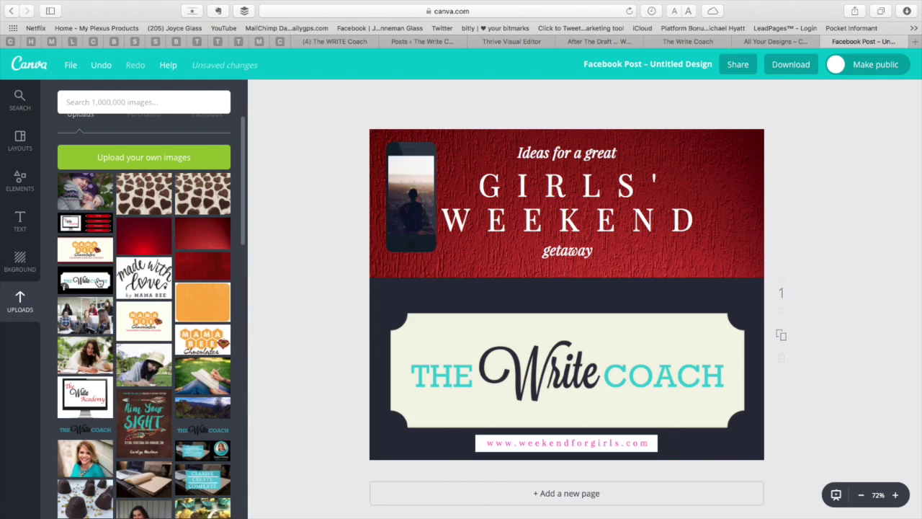
pyautogui.moveTo(92, 281); pyautogui.dragTo(602, 343)
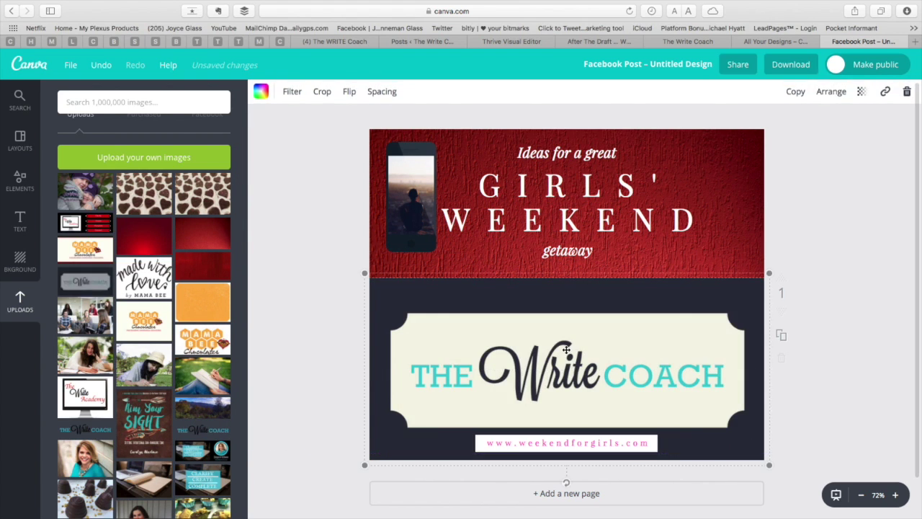
# Set the filter of "The Write Coach" image to Normal and try its contrast adjustment.
pyautogui.click(292, 94)
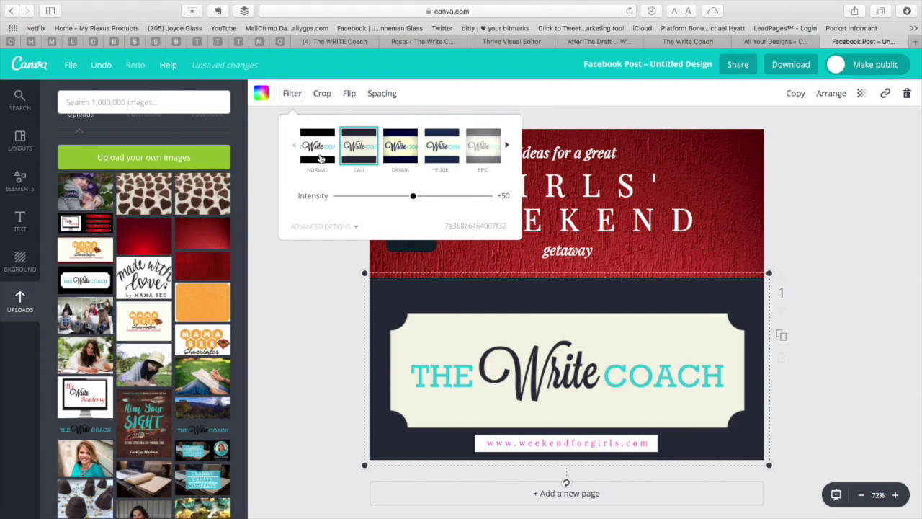
pyautogui.click(321, 157)
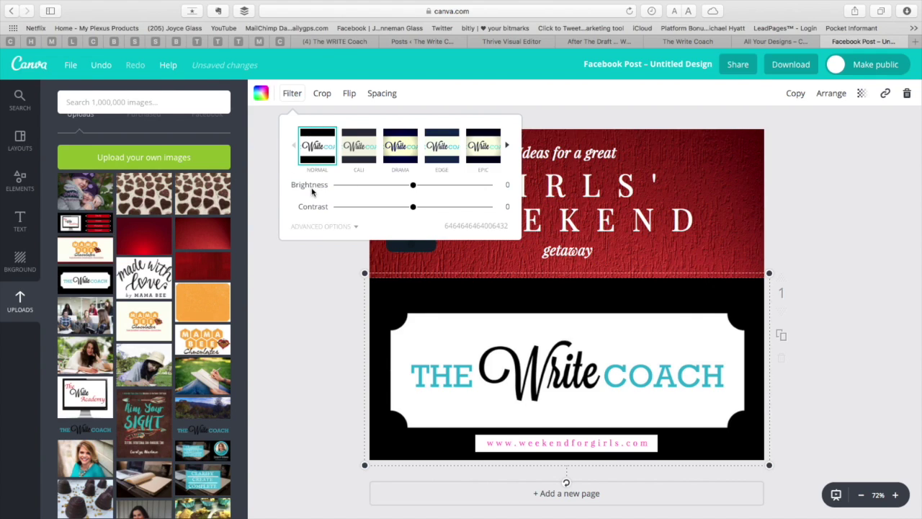
pyautogui.click(322, 289)
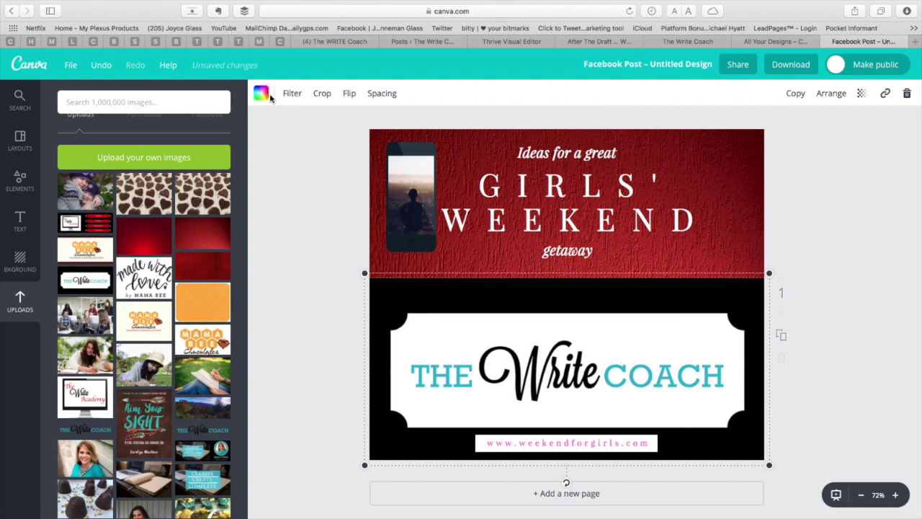
pyautogui.click(303, 99)
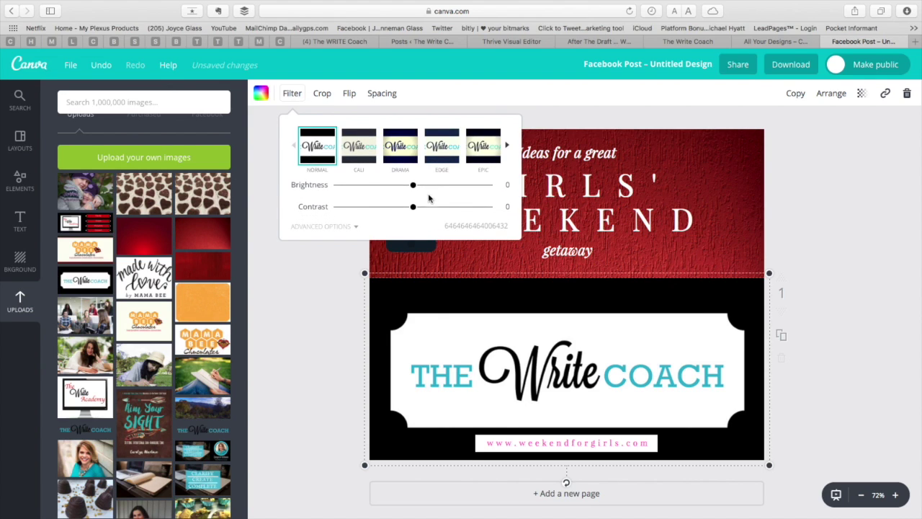
pyautogui.moveTo(415, 210)
pyautogui.mouseDown()
pyautogui.moveTo(486, 208)
pyautogui.moveTo(406, 211)
pyautogui.mouseUp()
pyautogui.click(447, 253)
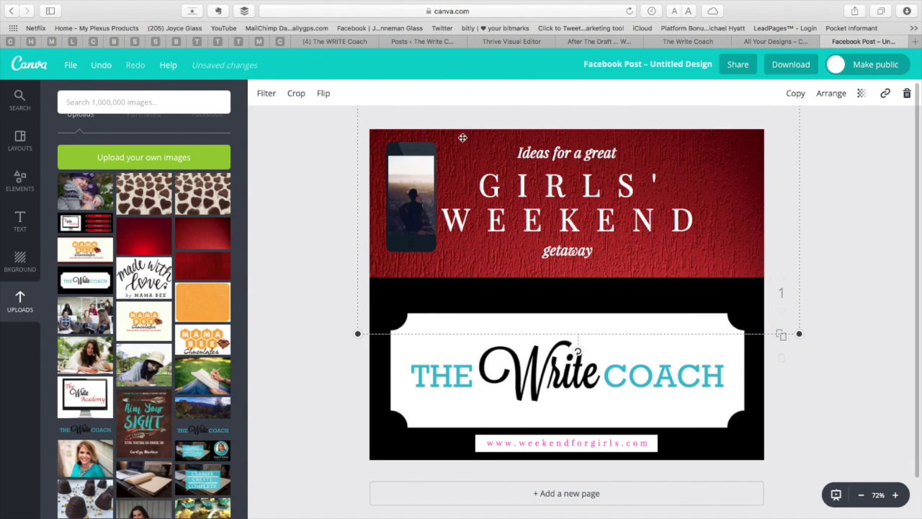
# Apply the free pink striped background to the design.
pyautogui.click(18, 264)
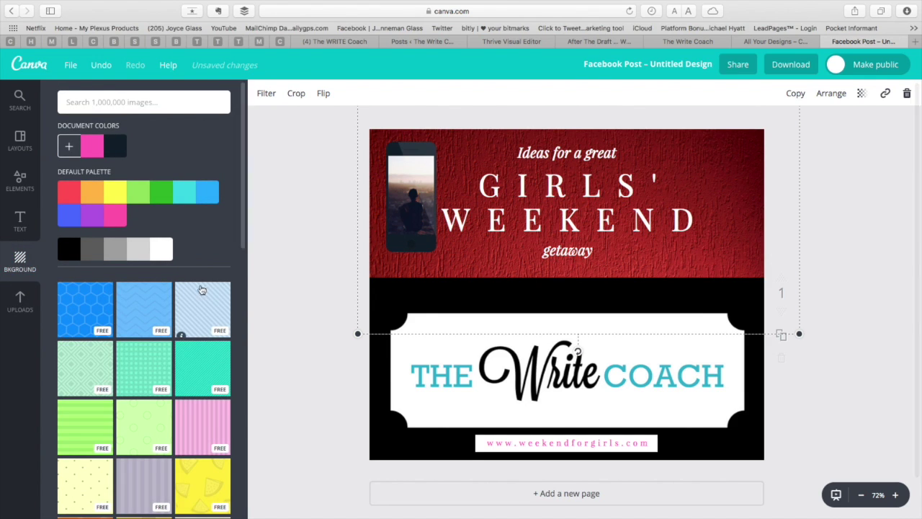
pyautogui.scroll(-2, 143, 353)
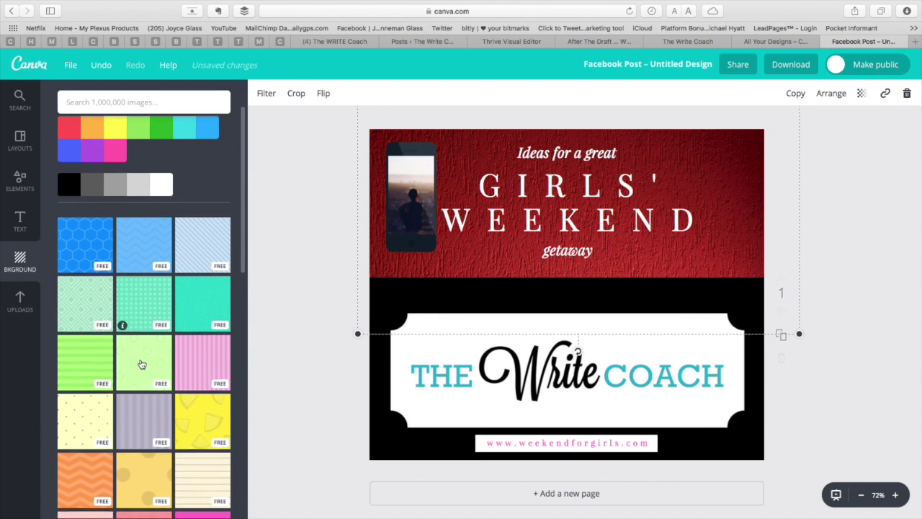
pyautogui.click(201, 246)
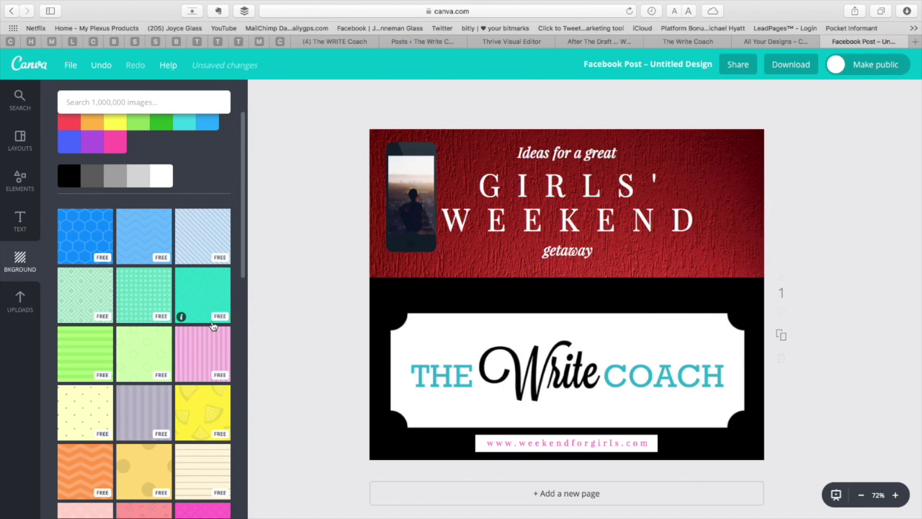
pyautogui.moveTo(206, 354); pyautogui.dragTo(536, 224)
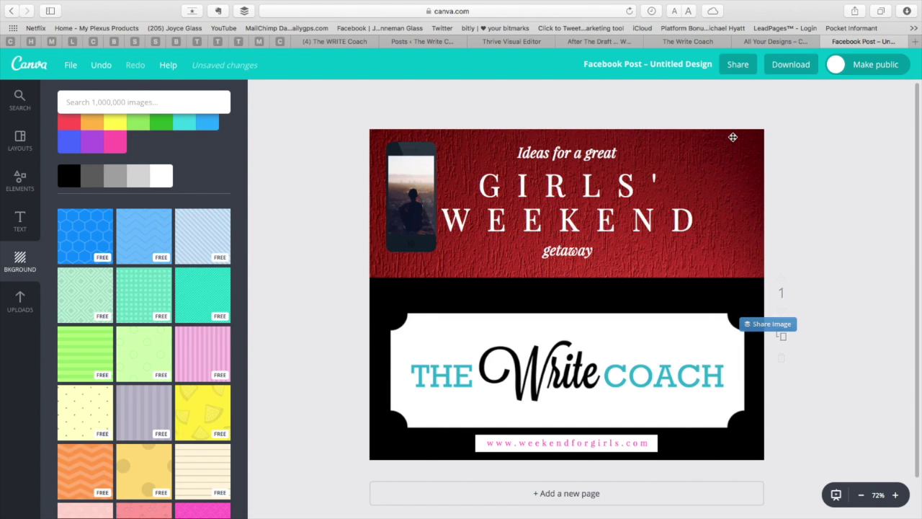
# Delete the red textured image covering the title area.
pyautogui.click(738, 142)
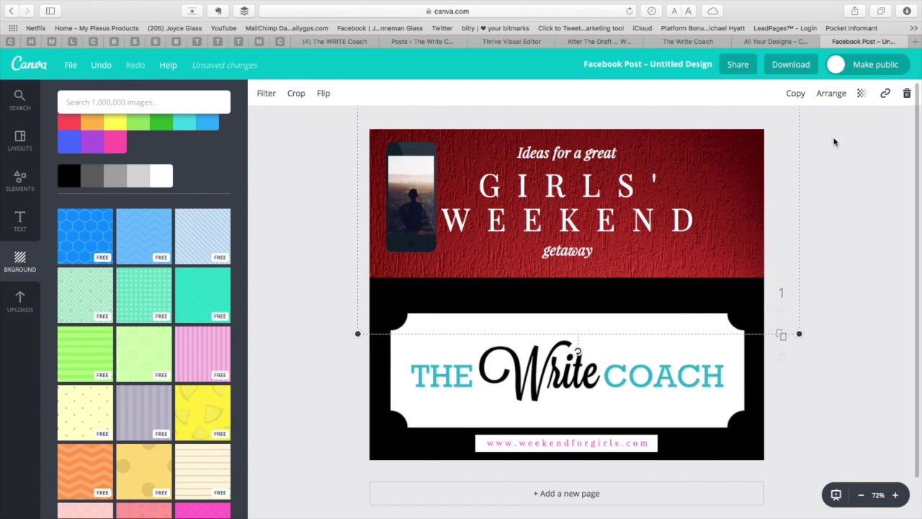
pyautogui.click(720, 173)
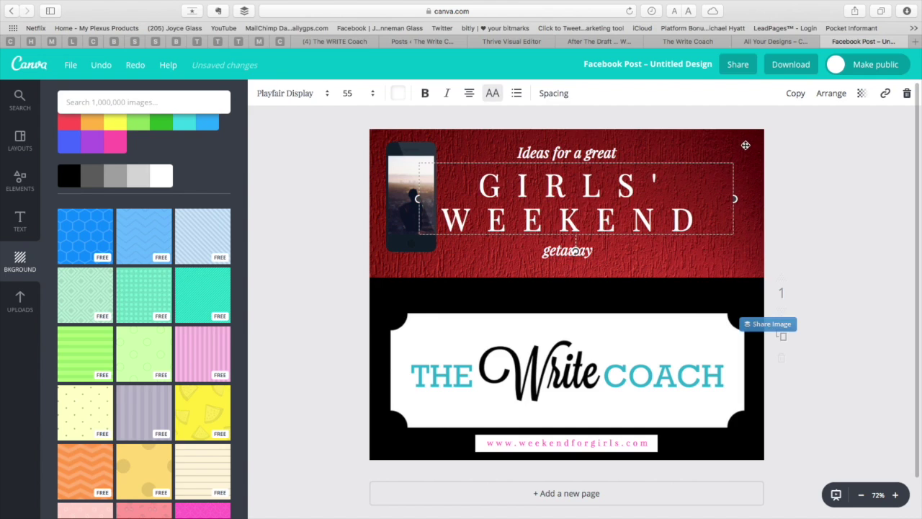
pyautogui.click(744, 147)
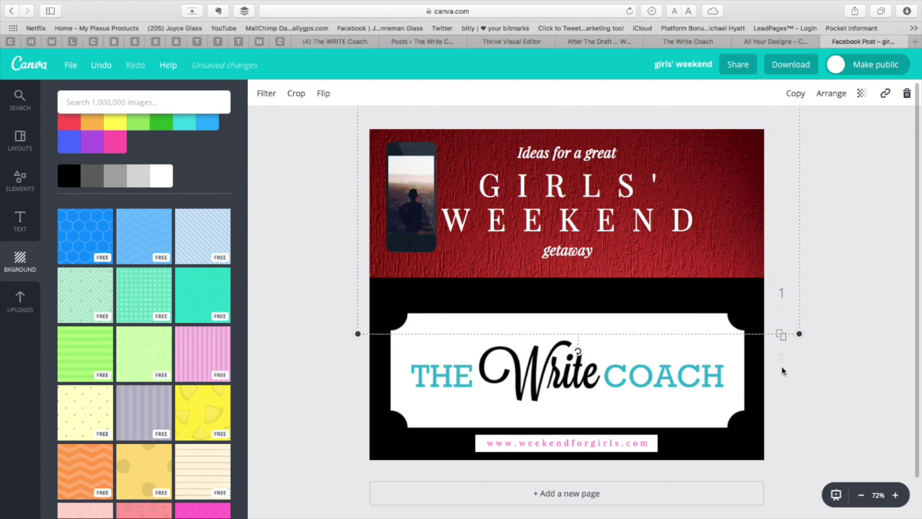
pyautogui.click(908, 94)
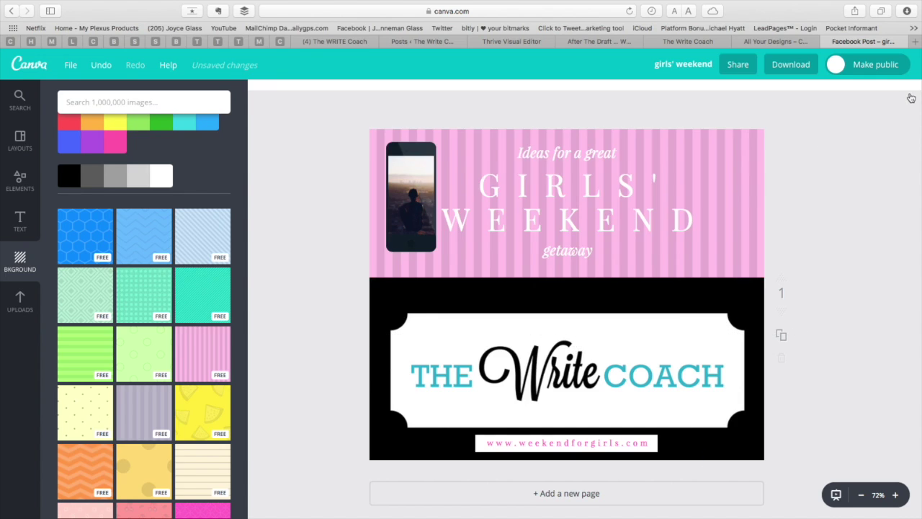
# Try dark navy, red and light blue as the colour of the striped background behind the title.
pyautogui.click(715, 163)
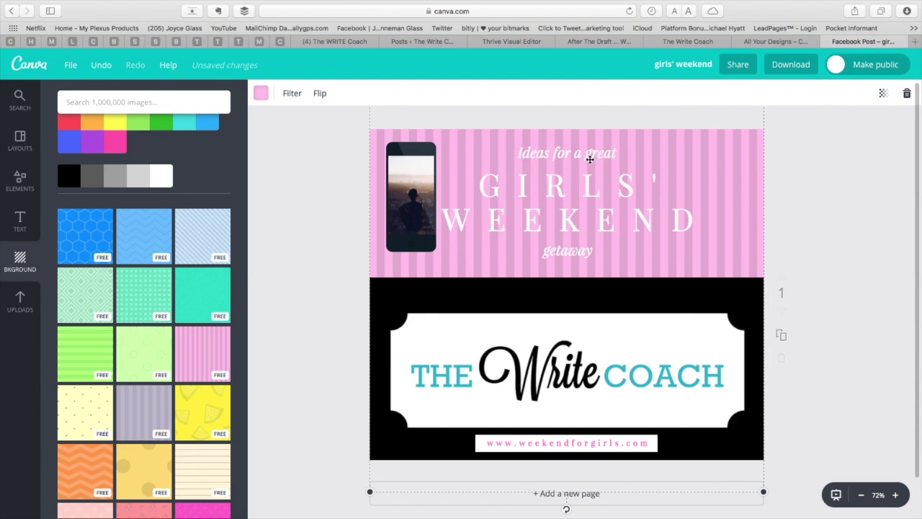
pyautogui.click(262, 95)
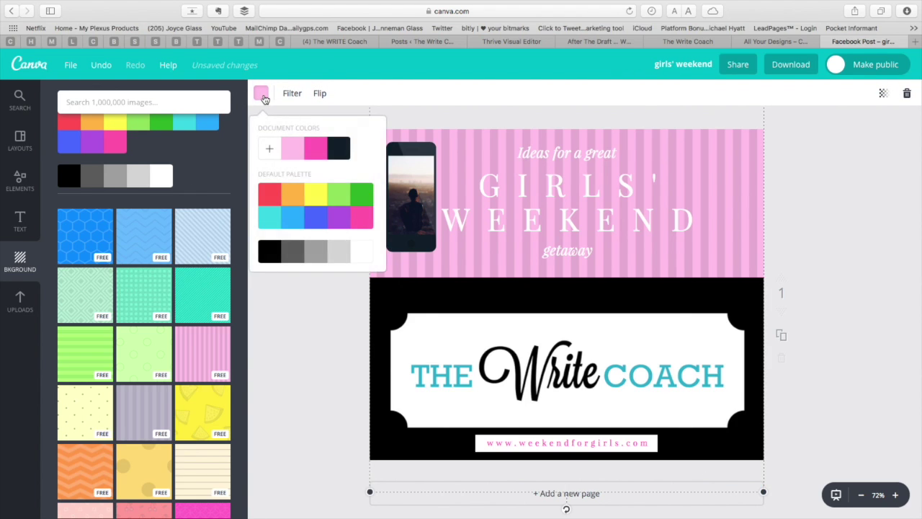
pyautogui.click(345, 153)
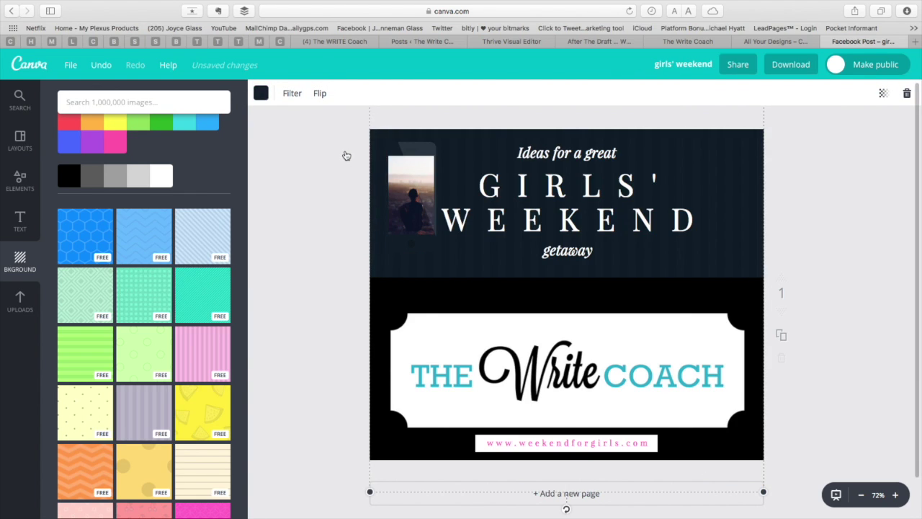
pyautogui.click(261, 93)
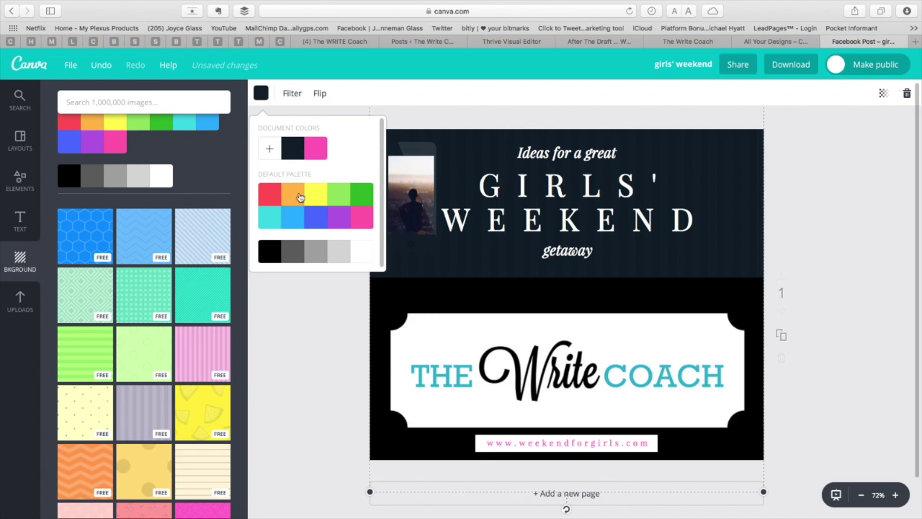
pyautogui.click(269, 201)
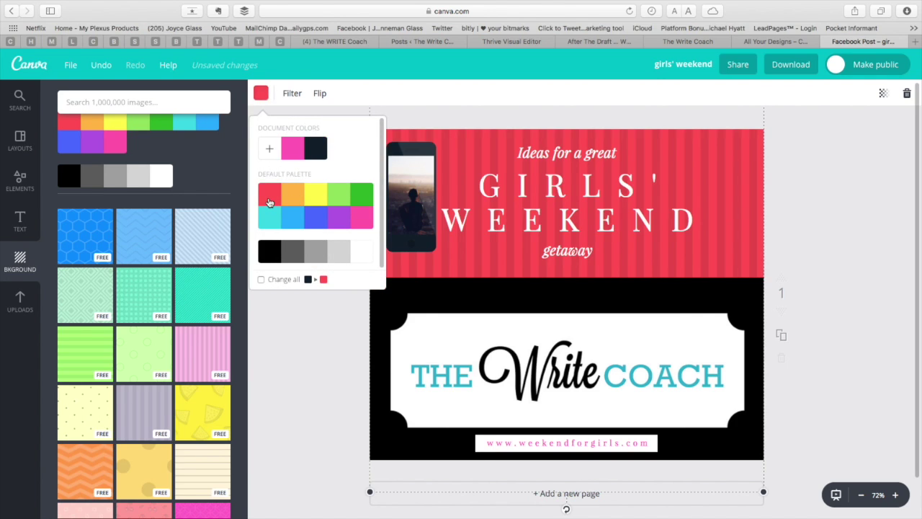
pyautogui.click(290, 225)
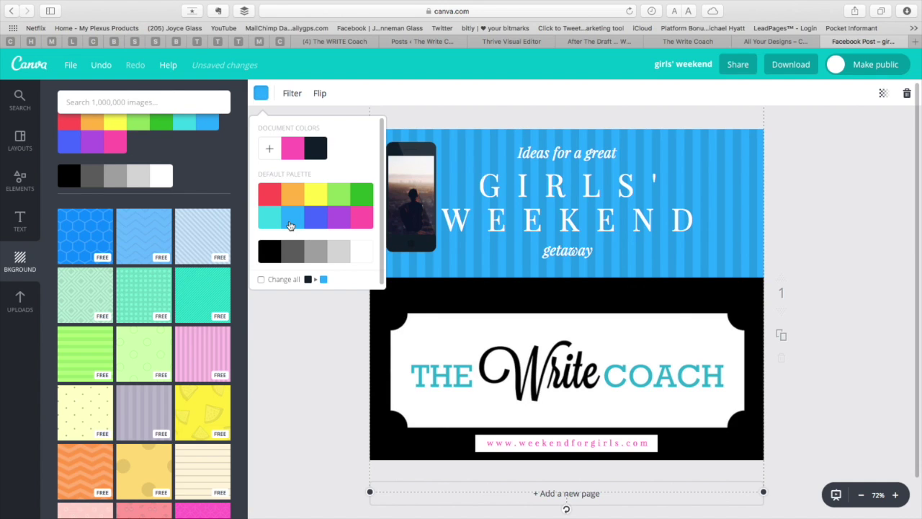
# Set a custom colour with code 4abdbb for the striped background.
pyautogui.click(268, 149)
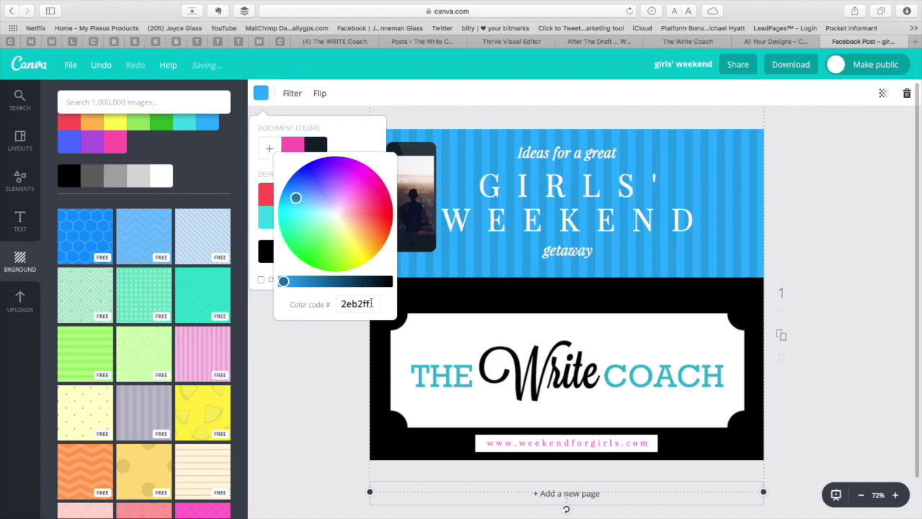
pyautogui.moveTo(372, 304); pyautogui.dragTo(322, 303)
pyautogui.write('4')
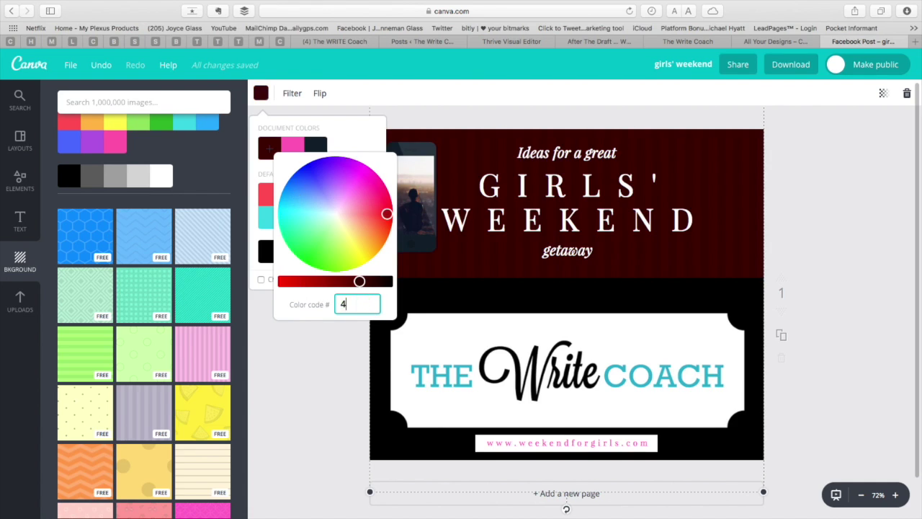
pyautogui.write('ab')
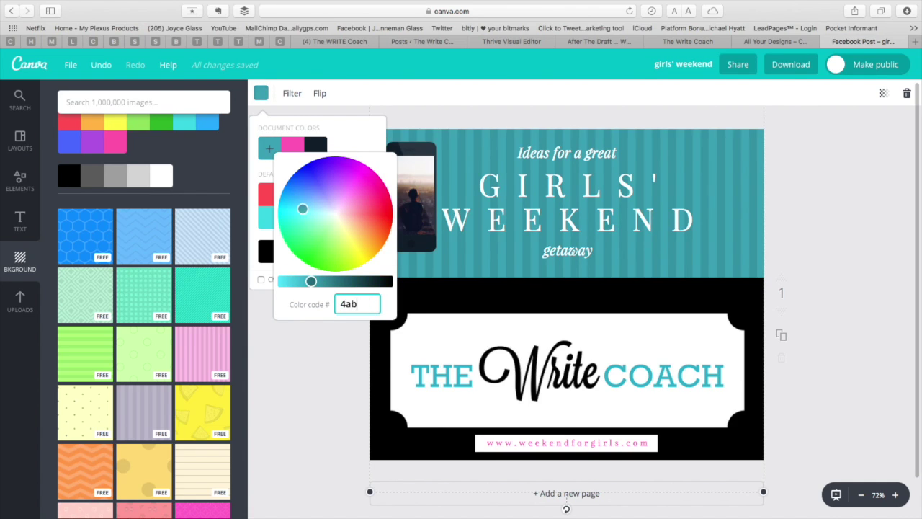
pyautogui.write('dbb')
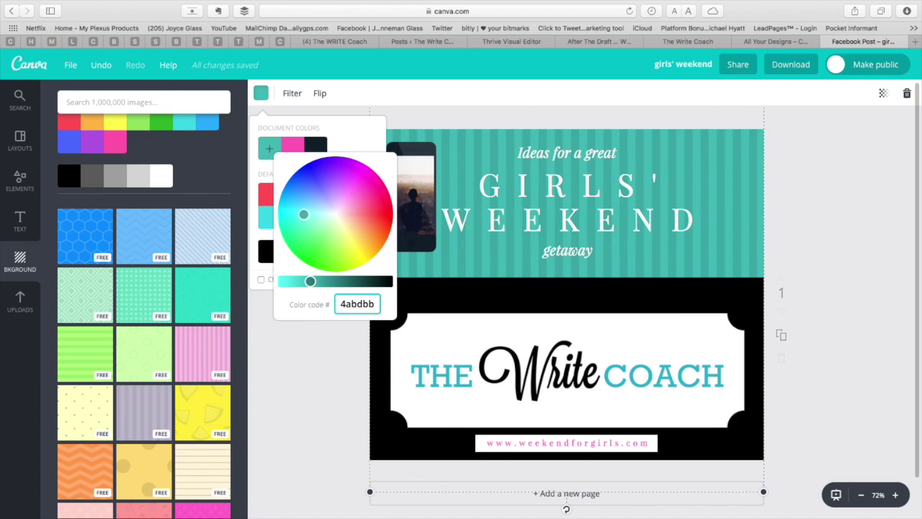
pyautogui.press('Return')
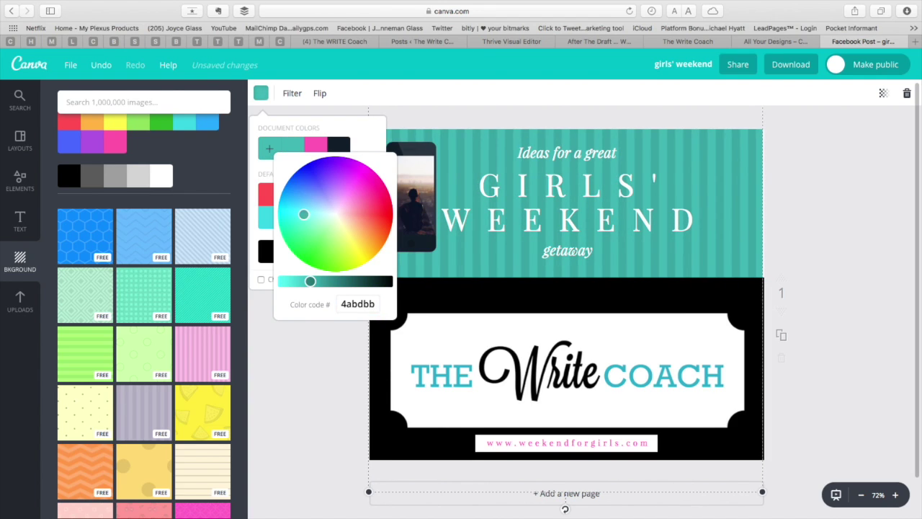
# Correct the striped background's colour code to 4abbdb and reopen its custom colour settings.
pyautogui.click(369, 303)
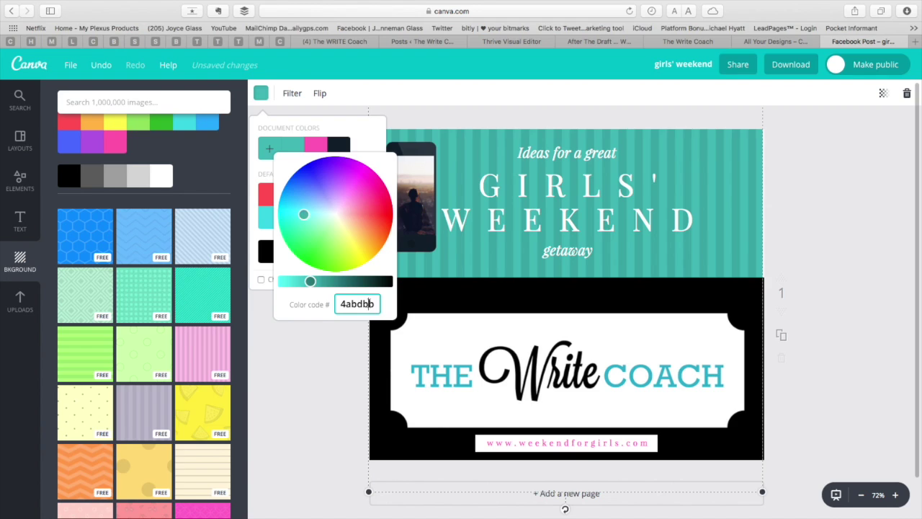
pyautogui.press('BackSpace')
pyautogui.press('BackSpace')
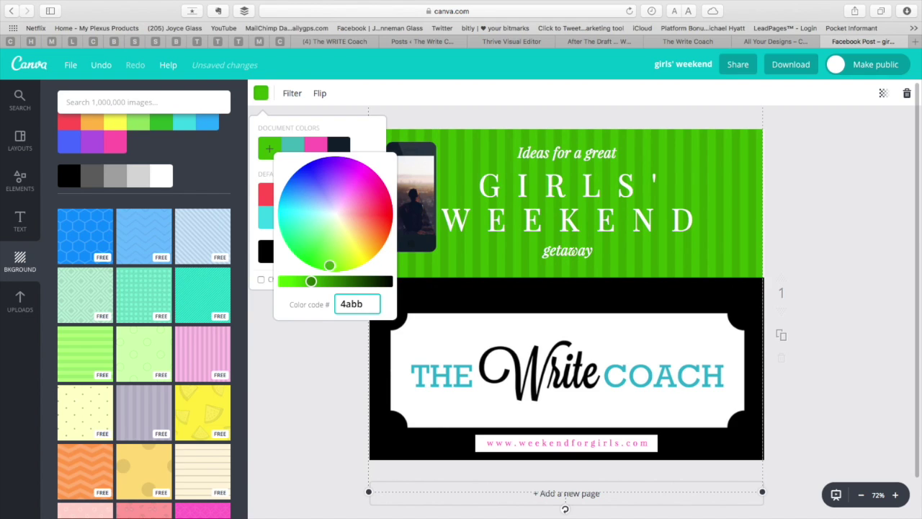
pyautogui.write('bdb')
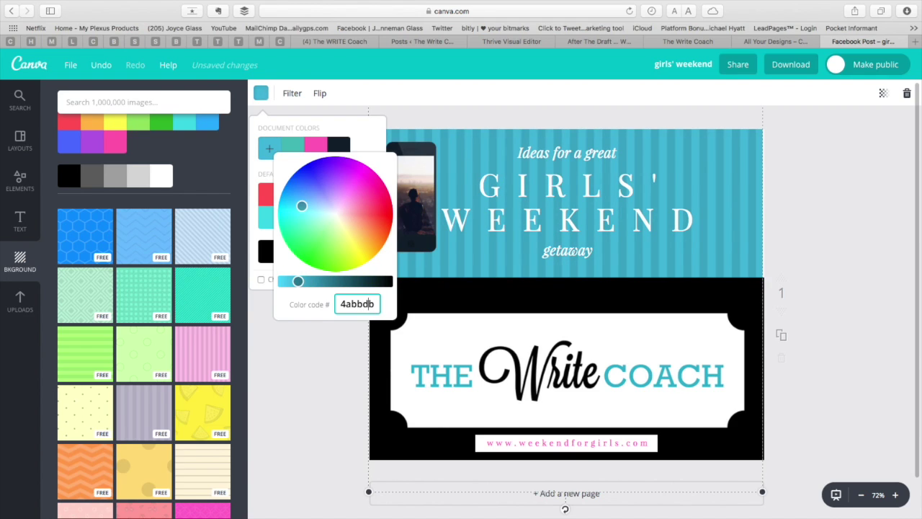
pyautogui.click(309, 389)
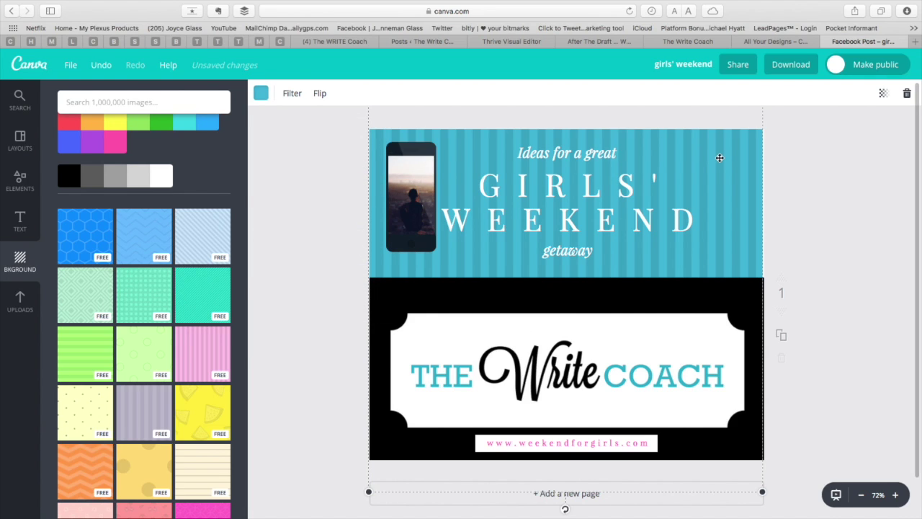
pyautogui.click(261, 93)
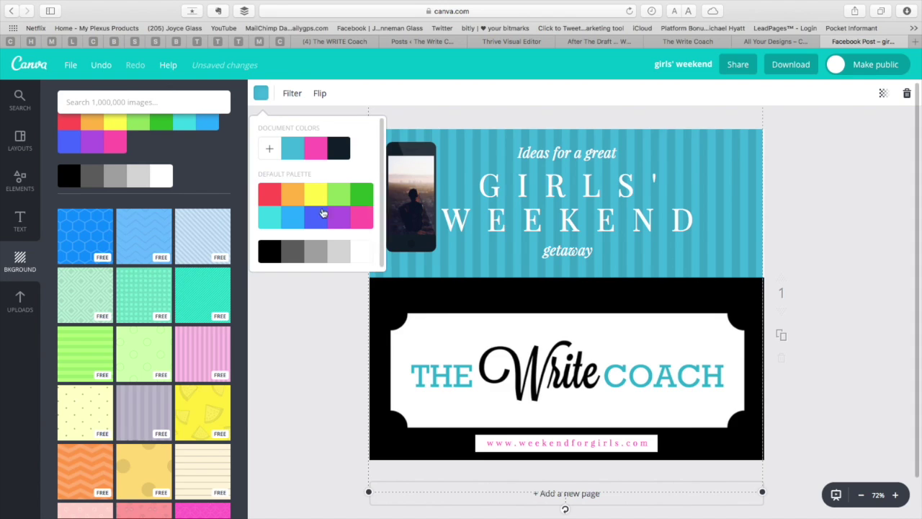
pyautogui.click(269, 149)
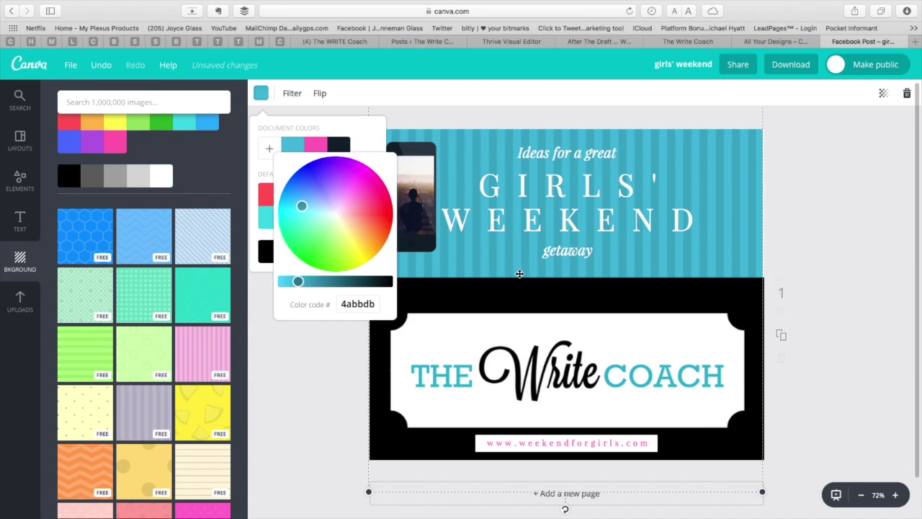
# Replace the title text "GIRLS' WEEKEND" with "TIPS FROM THE WRITECOACH".
pyautogui.click(546, 200)
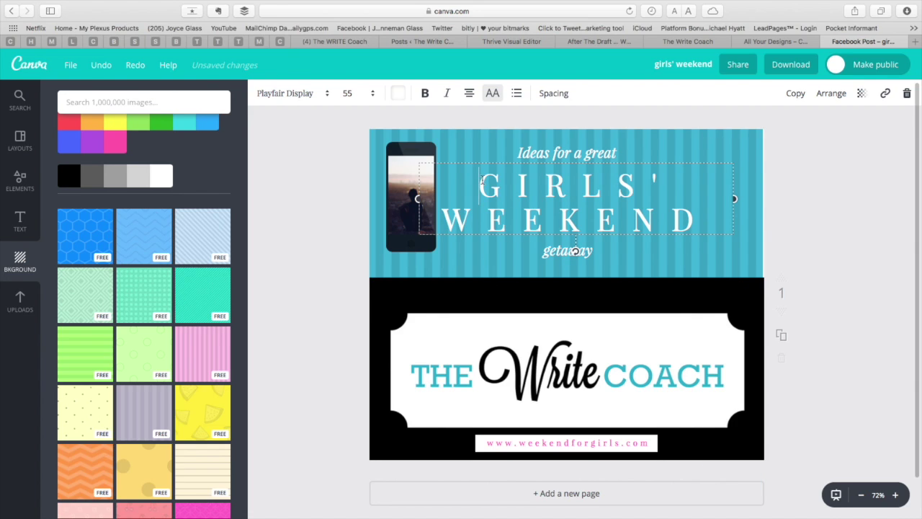
pyautogui.moveTo(482, 180); pyautogui.dragTo(707, 216)
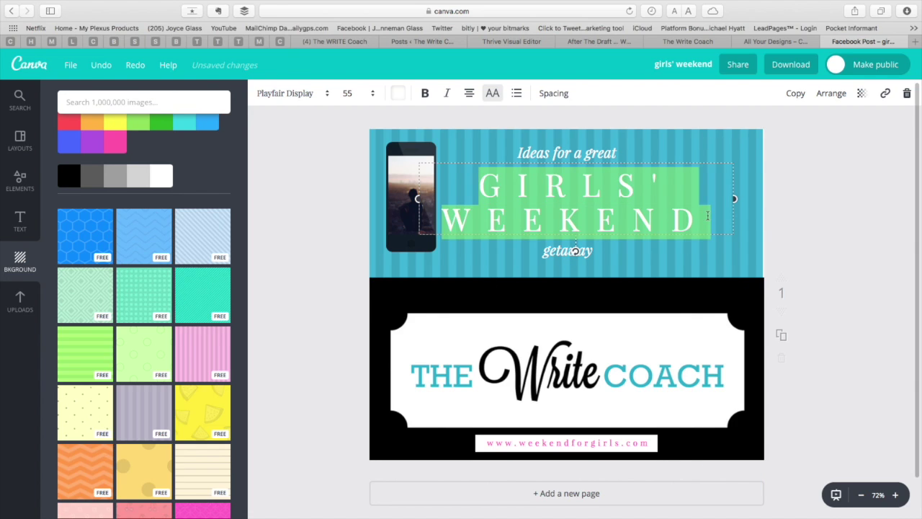
pyautogui.write('TIP')
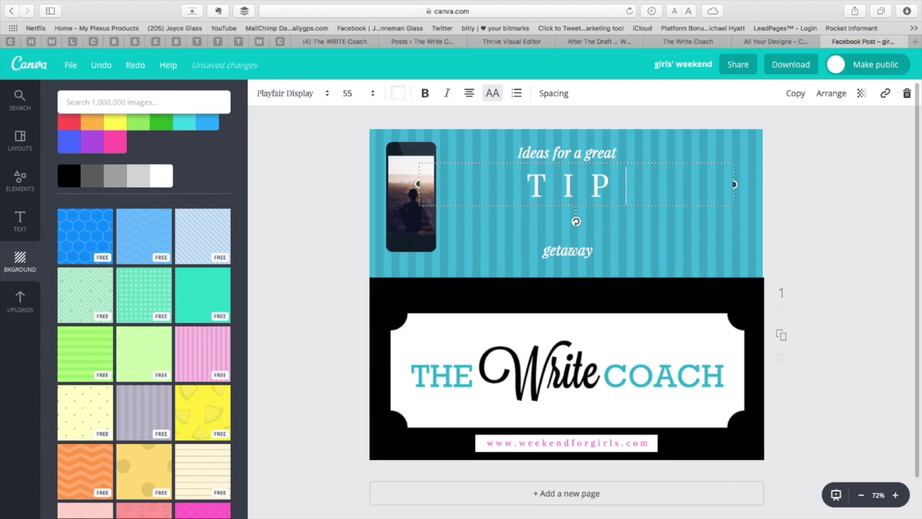
pyautogui.write('S FROM')
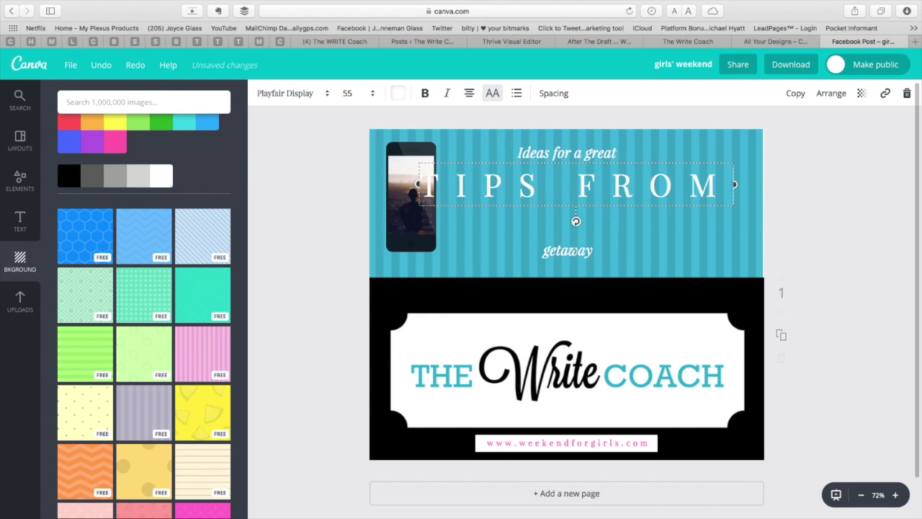
pyautogui.write(' THE WRITE C')
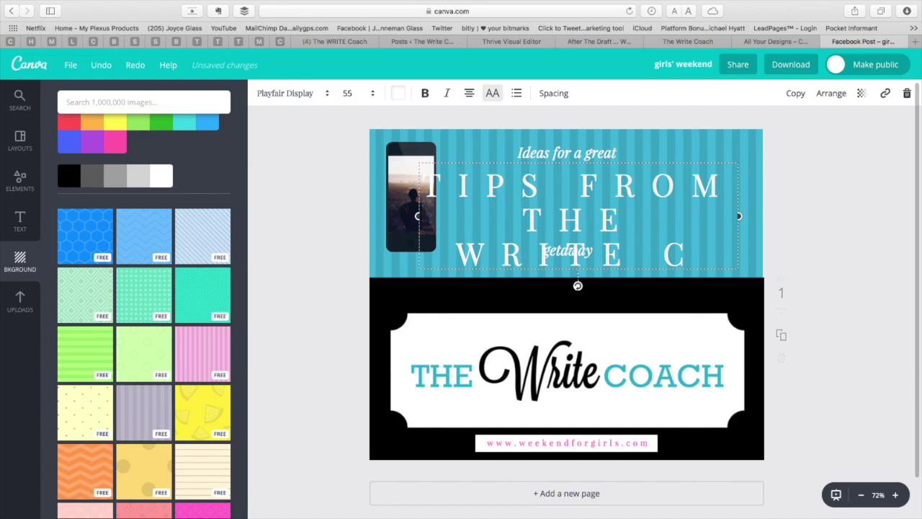
pyautogui.press('BackSpace')
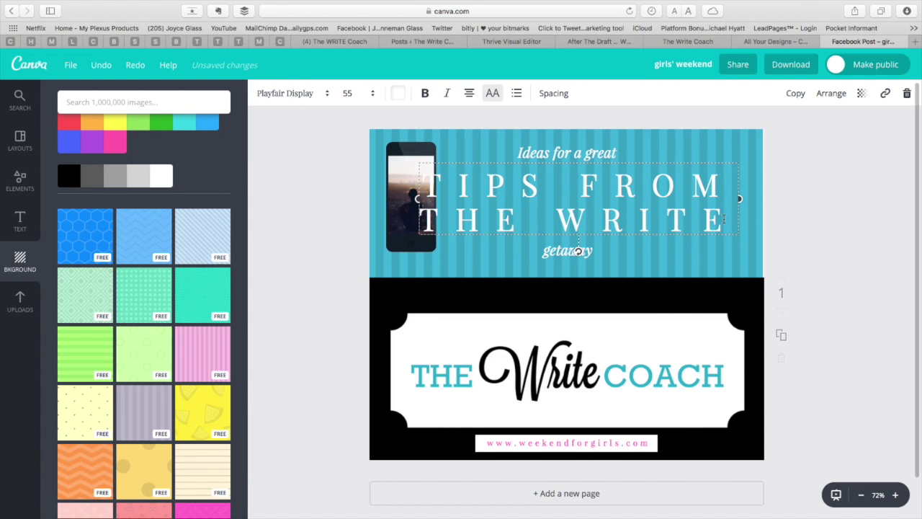
pyautogui.write('COACH')
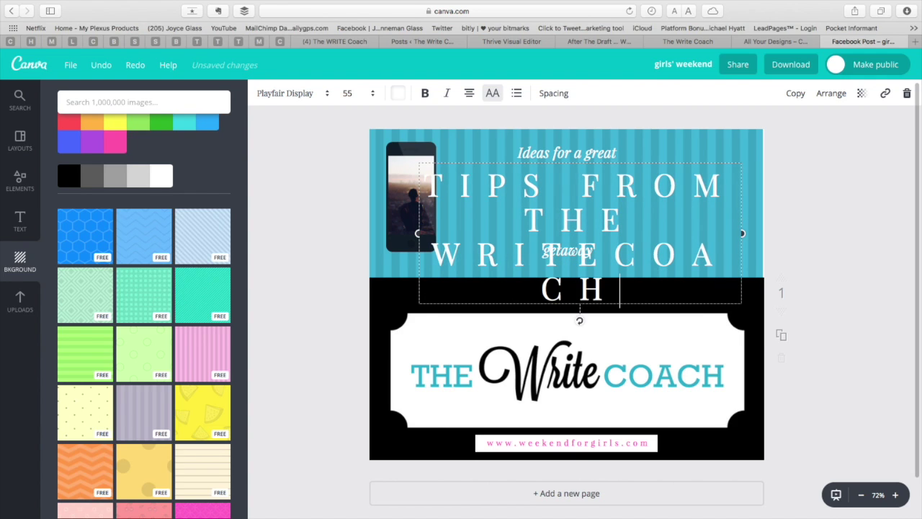
# Widen the title text box, shift it slightly up and left, and shorten its text to "TIPS FROM".
pyautogui.moveTo(742, 233); pyautogui.dragTo(820, 217)
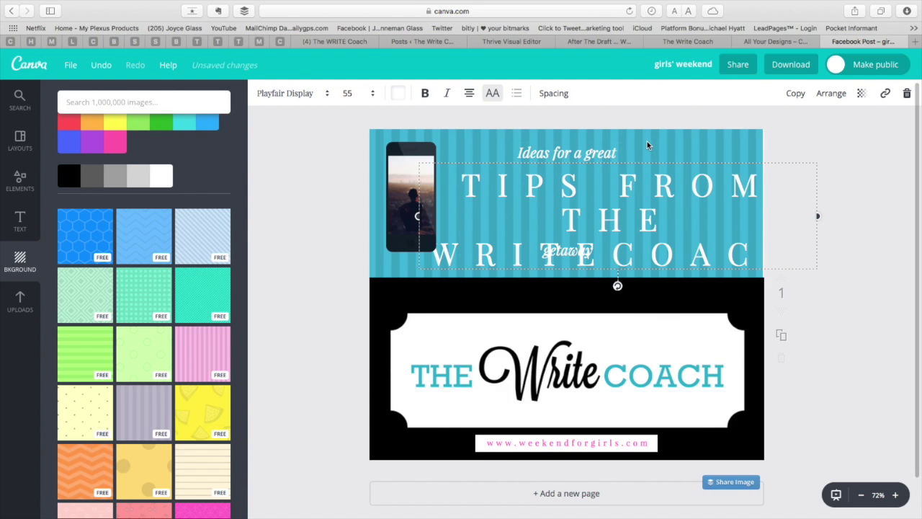
pyautogui.moveTo(653, 217); pyautogui.dragTo(628, 207)
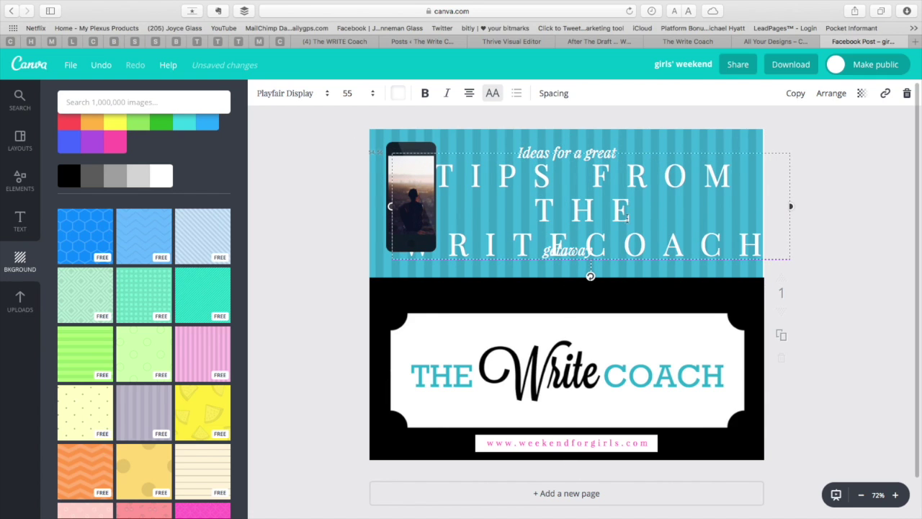
pyautogui.press('super+z')
pyautogui.moveTo(531, 207); pyautogui.dragTo(727, 250)
pyautogui.press('BackSpace')
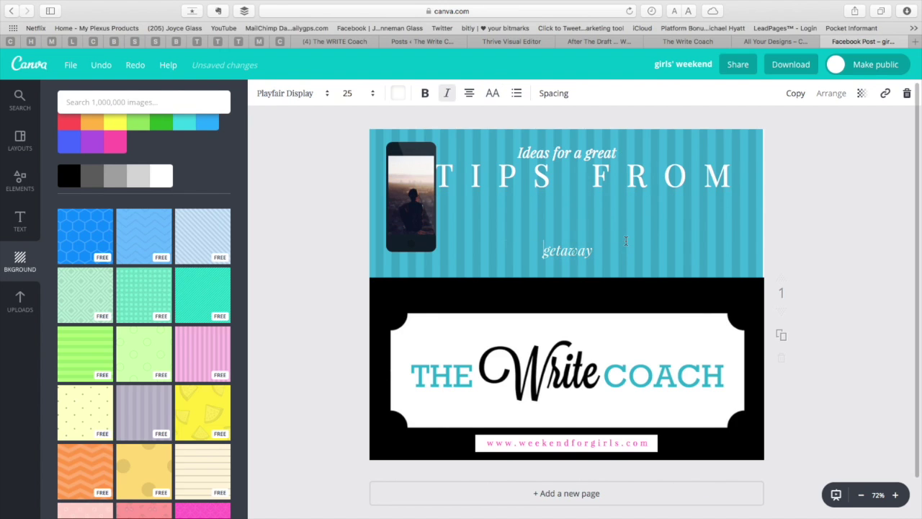
# Move the "TIPS FROM" title below "Ideas for a great" and replace the text "getaway" with "The Write Coach".
pyautogui.moveTo(589, 192); pyautogui.dragTo(590, 210)
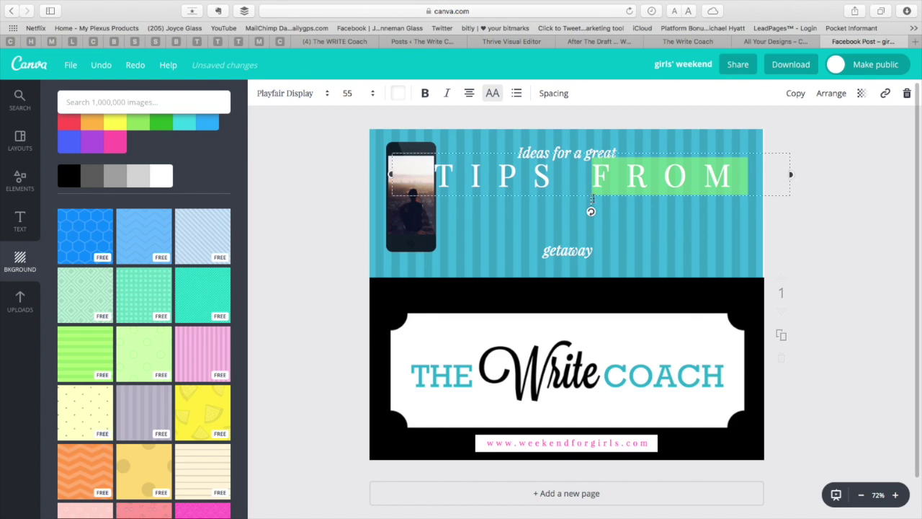
pyautogui.moveTo(624, 147); pyautogui.dragTo(642, 169)
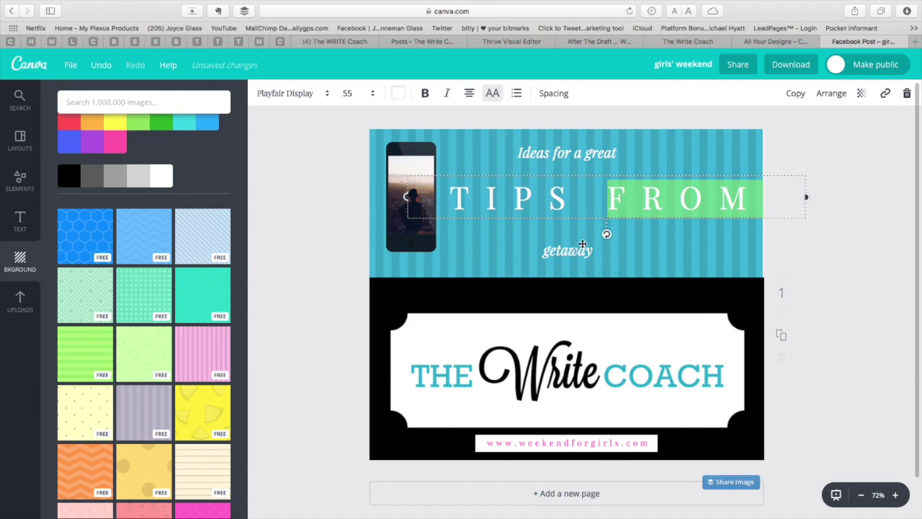
pyautogui.click(581, 250)
pyautogui.moveTo(604, 250); pyautogui.dragTo(527, 245)
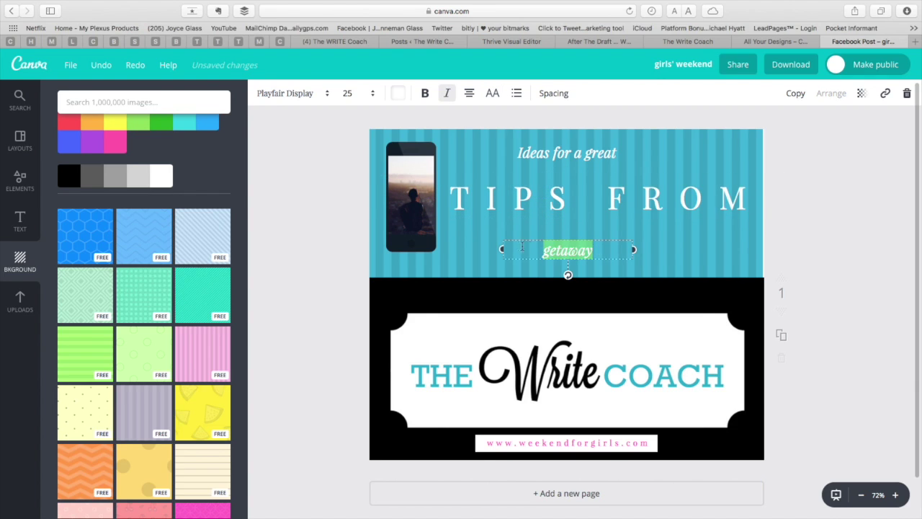
pyautogui.write('The Wr')
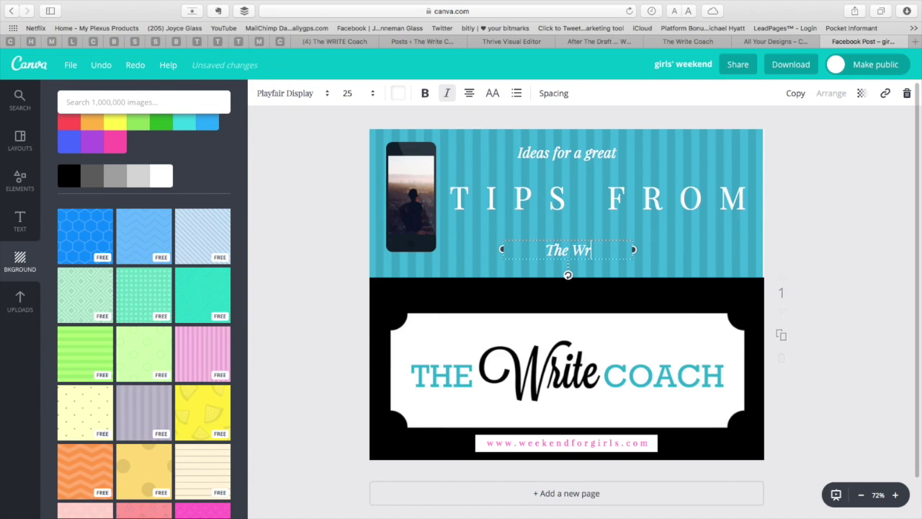
pyautogui.write('ite Coach')
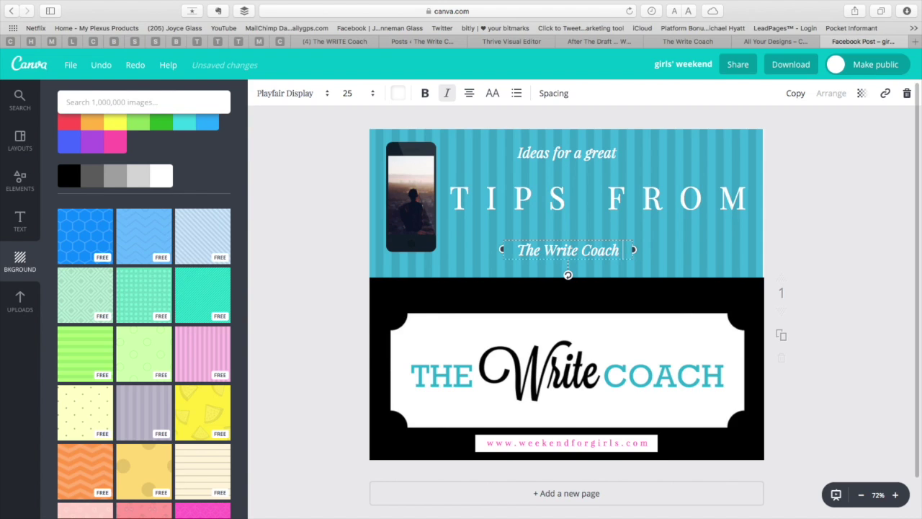
# Set "The Write Coach" to font size 42, widen its text box and position it just beneath the title.
pyautogui.moveTo(623, 250); pyautogui.dragTo(516, 250)
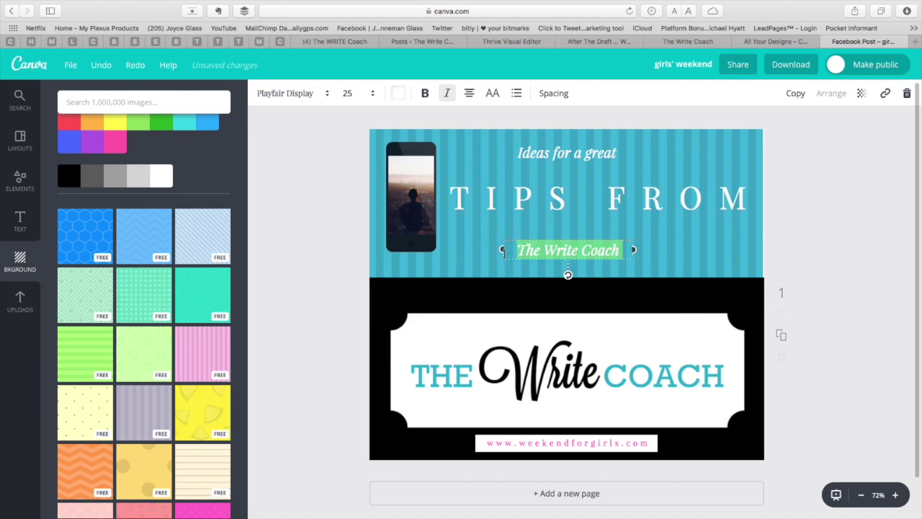
pyautogui.click(347, 93)
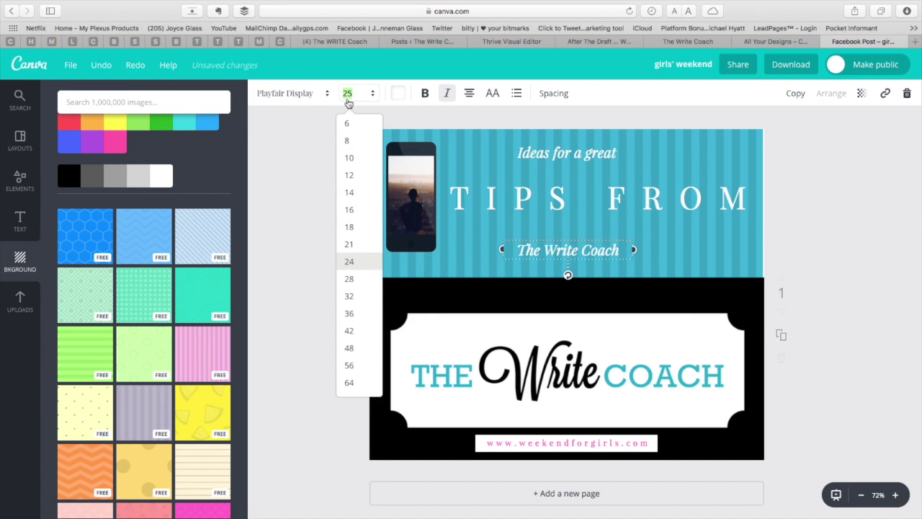
pyautogui.click(350, 333)
pyautogui.moveTo(503, 273); pyautogui.dragTo(448, 268)
pyautogui.moveTo(591, 228); pyautogui.dragTo(626, 229)
# Delete the "Ideas for a great" text and move "TIPS FROM" and "The Write Coach" up into the freed space.
pyautogui.click(607, 153)
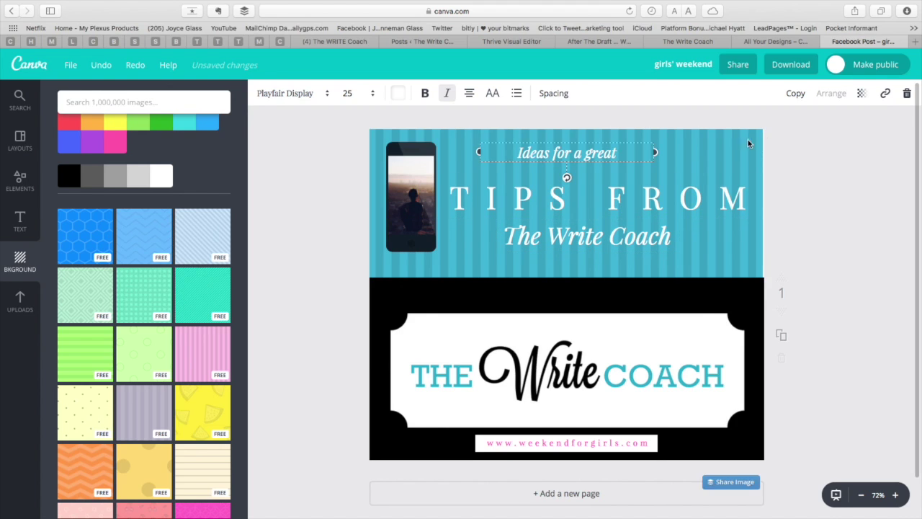
pyautogui.click(907, 94)
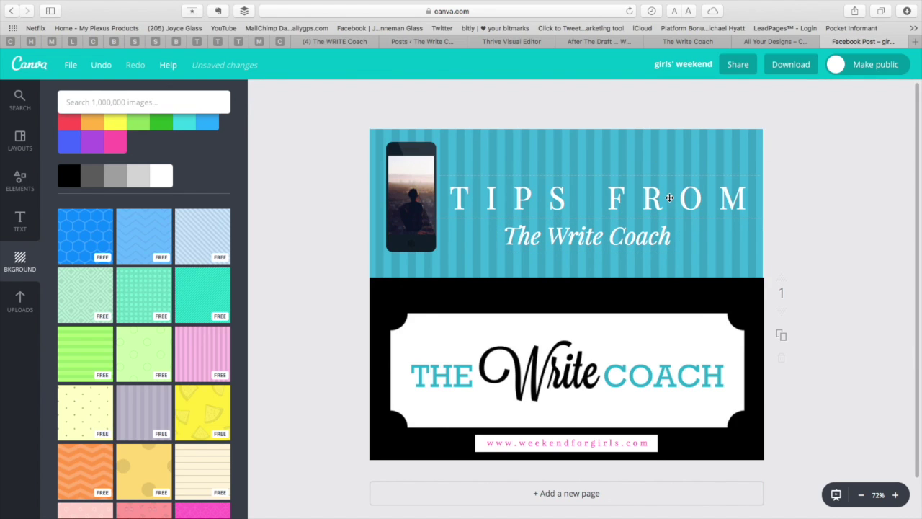
pyautogui.moveTo(670, 199); pyautogui.dragTo(665, 172)
pyautogui.moveTo(626, 236); pyautogui.dragTo(616, 223)
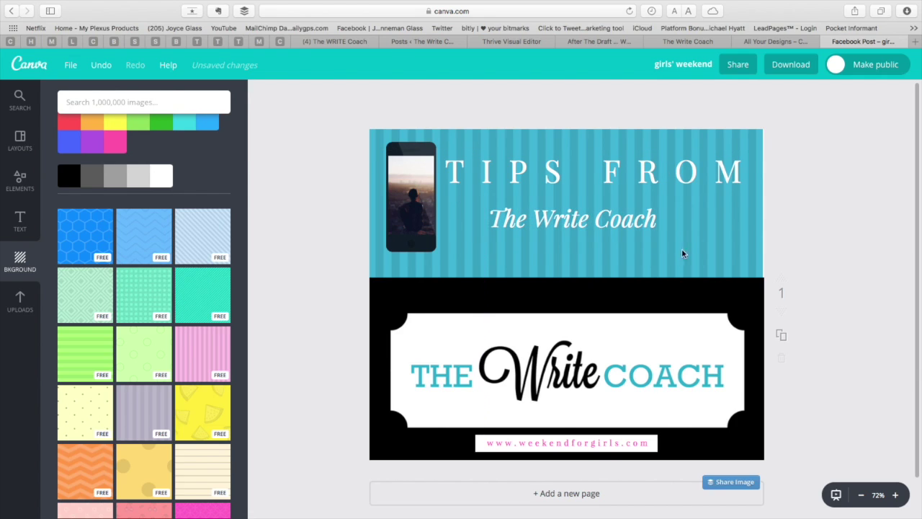
# Delete the pink website address at the bottom of the graphic and the white box behind it.
pyautogui.click(658, 446)
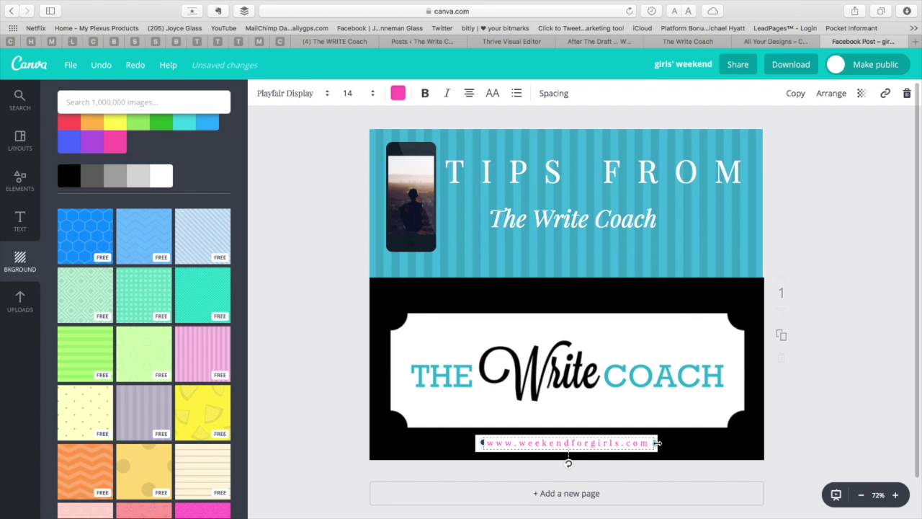
pyautogui.click(906, 96)
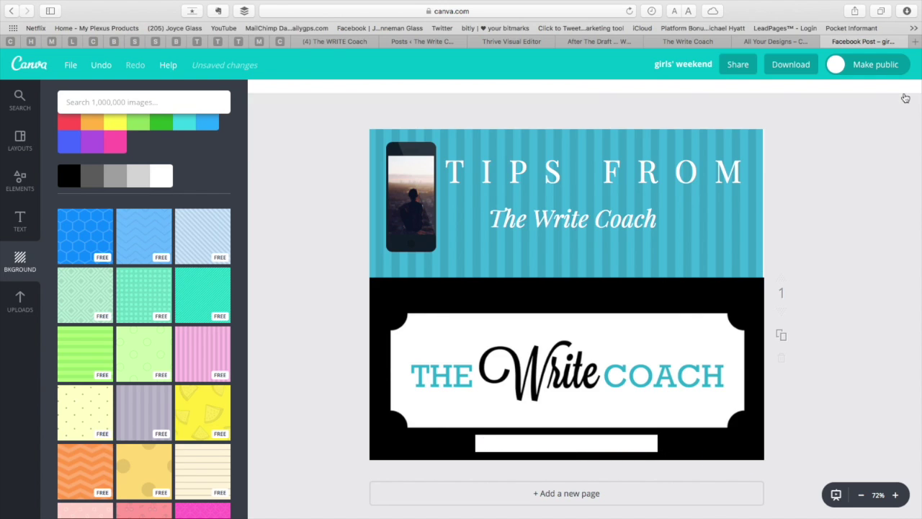
pyautogui.click(621, 445)
pyautogui.click(621, 445)
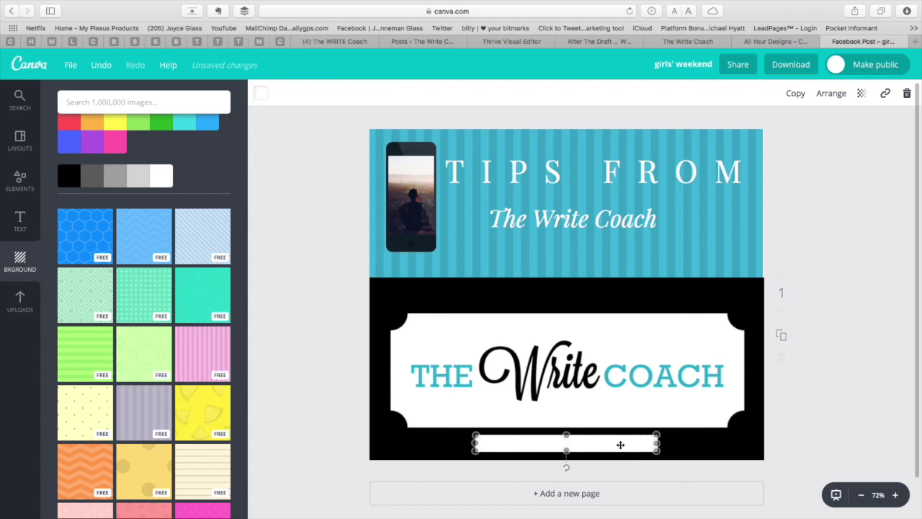
pyautogui.click(907, 97)
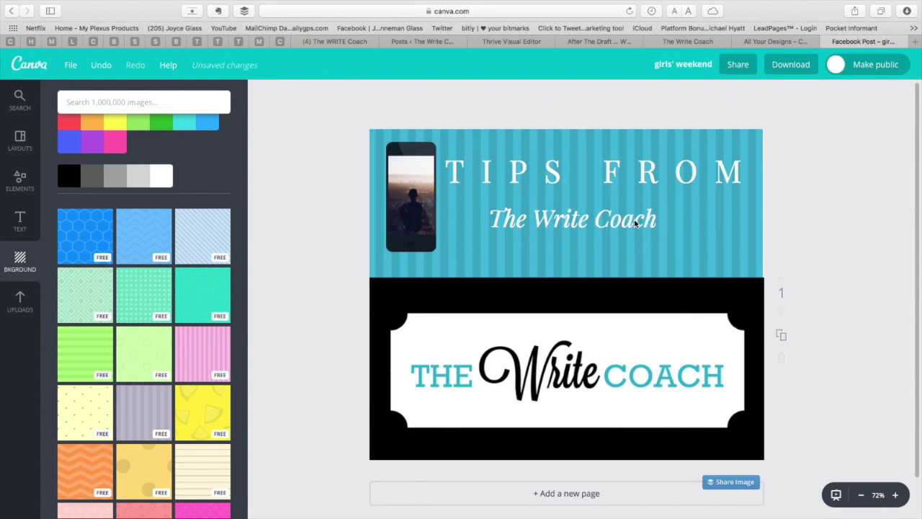
# Delete the photo inside the phone frame and the phone frame element itself.
pyautogui.click(408, 196)
pyautogui.press('Delete')
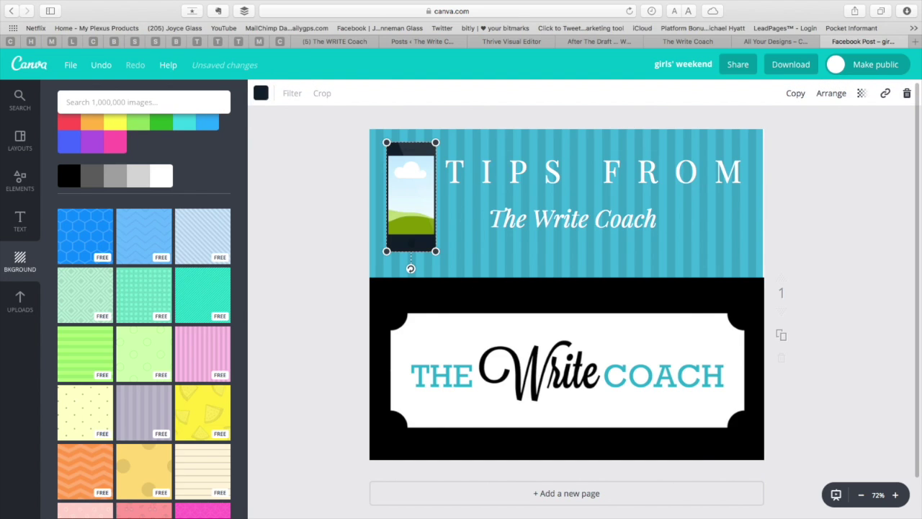
pyautogui.click(907, 94)
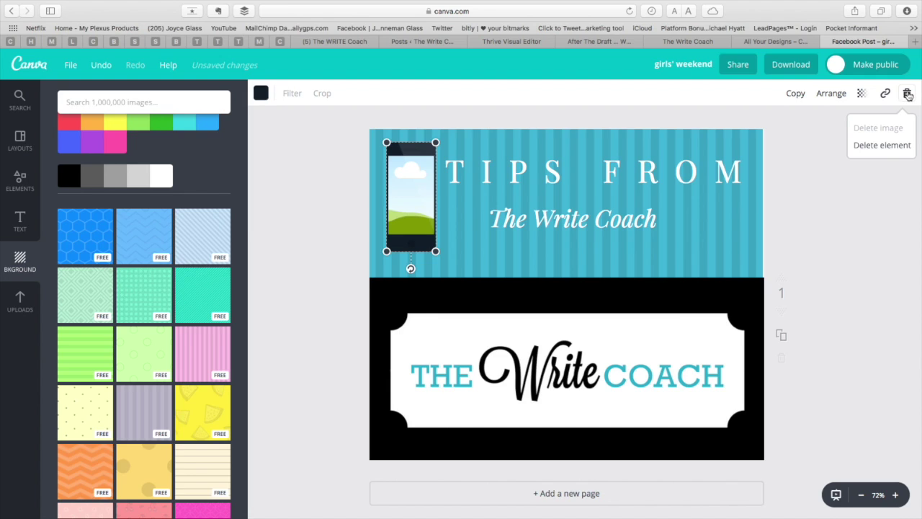
pyautogui.click(360, 209)
pyautogui.click(395, 205)
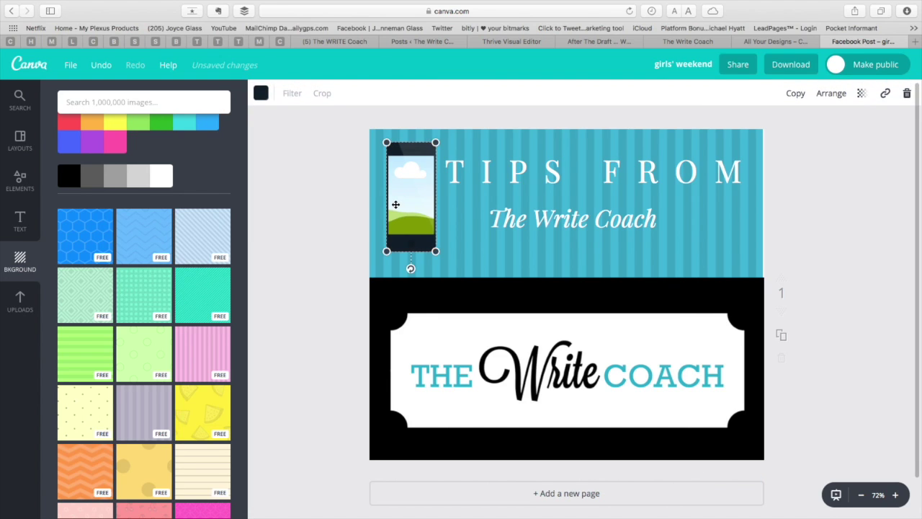
pyautogui.click(908, 95)
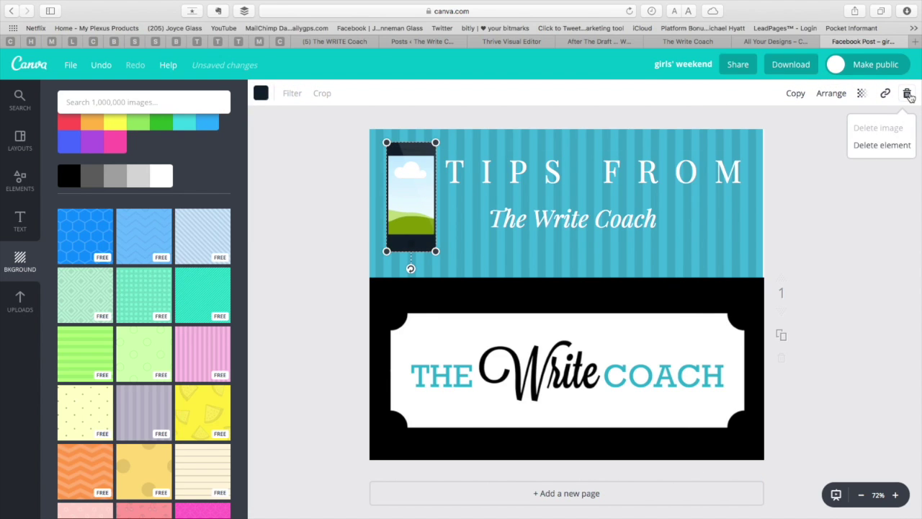
pyautogui.click(909, 96)
pyautogui.click(907, 98)
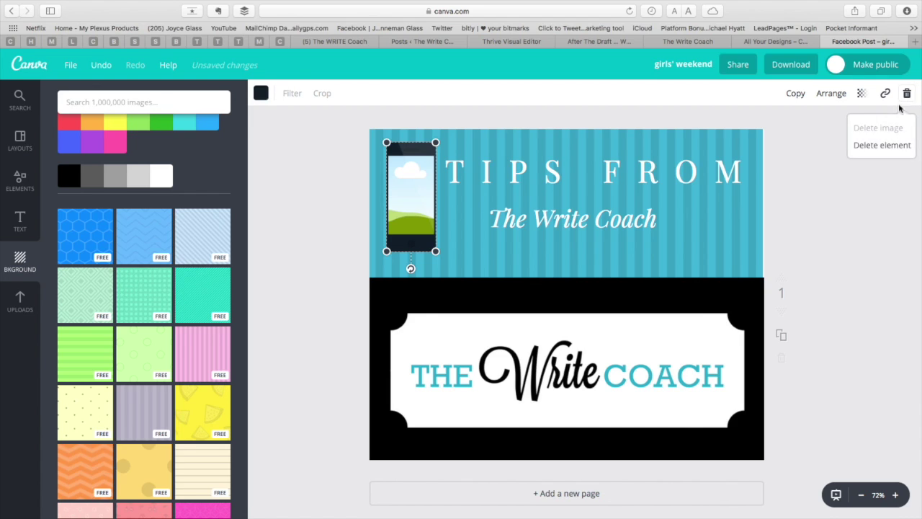
pyautogui.click(882, 145)
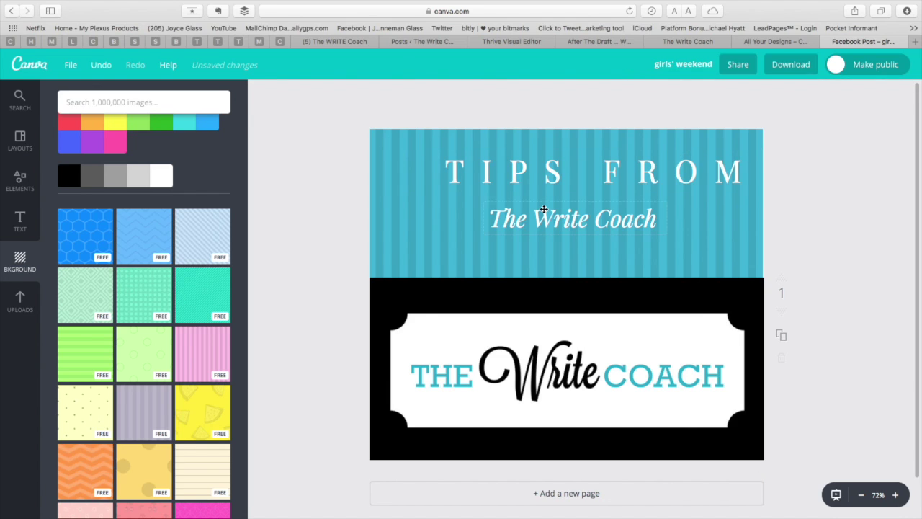
# Reposition "TIPS FROM" and "The Write Coach" lower and roughly centred in the striped area above the logo.
pyautogui.moveTo(534, 167); pyautogui.dragTo(515, 183)
pyautogui.moveTo(529, 219); pyautogui.dragTo(521, 237)
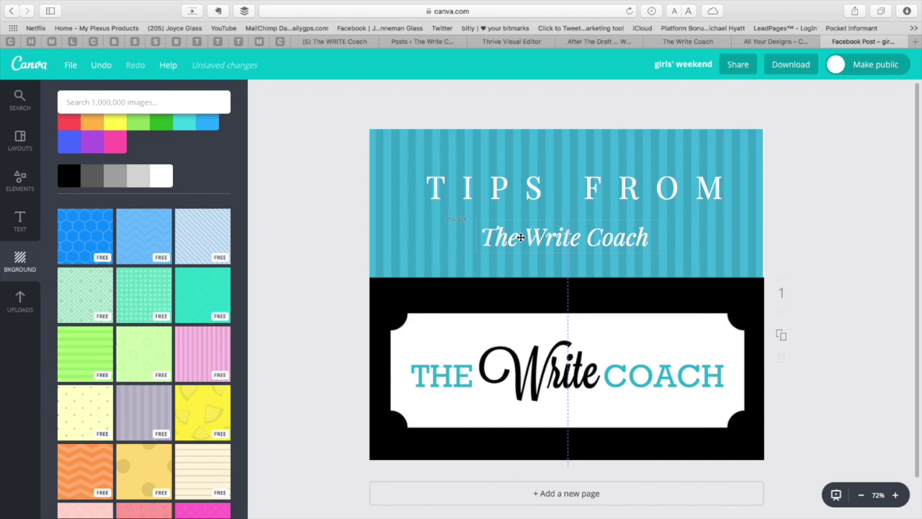
pyautogui.moveTo(500, 184)
pyautogui.mouseDown()
pyautogui.moveTo(518, 185)
pyautogui.moveTo(493, 185)
pyautogui.mouseUp()
pyautogui.moveTo(499, 184)
pyautogui.mouseDown()
pyautogui.moveTo(518, 185)
pyautogui.moveTo(487, 185)
pyautogui.mouseUp()
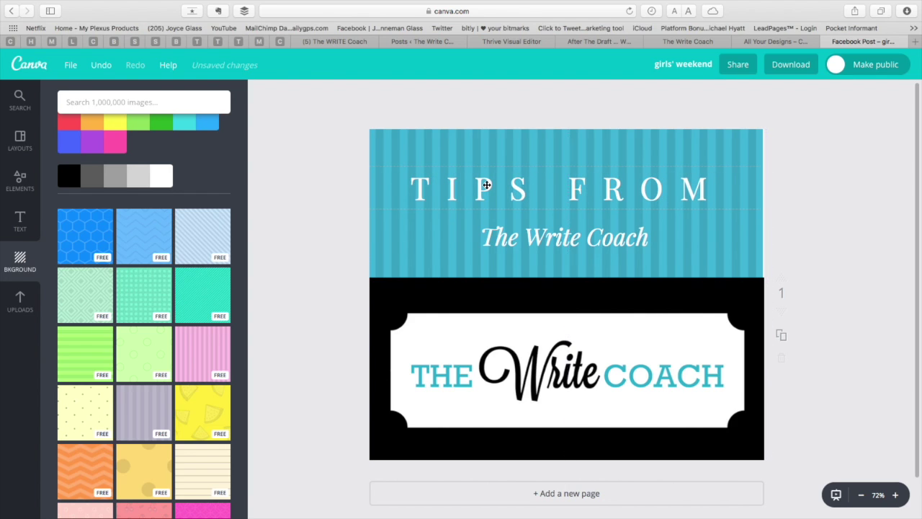
pyautogui.moveTo(727, 187); pyautogui.dragTo(709, 194)
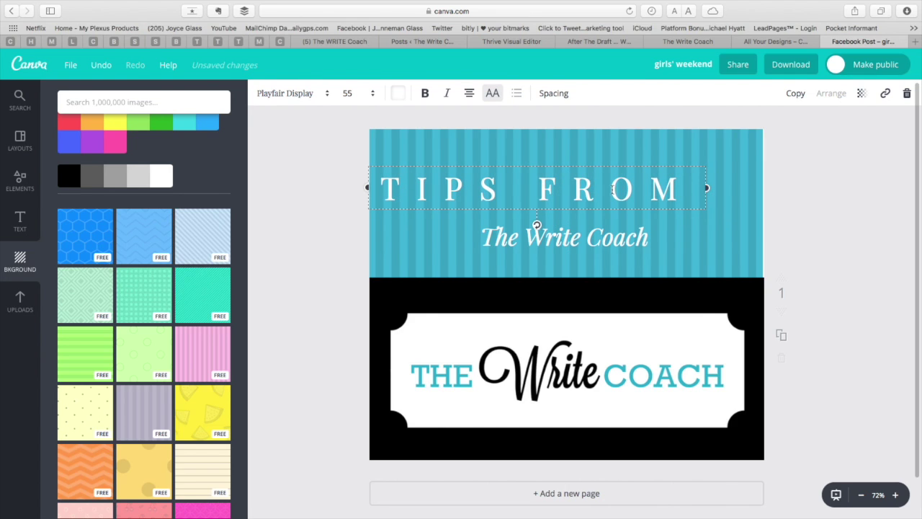
pyautogui.moveTo(572, 193); pyautogui.dragTo(604, 193)
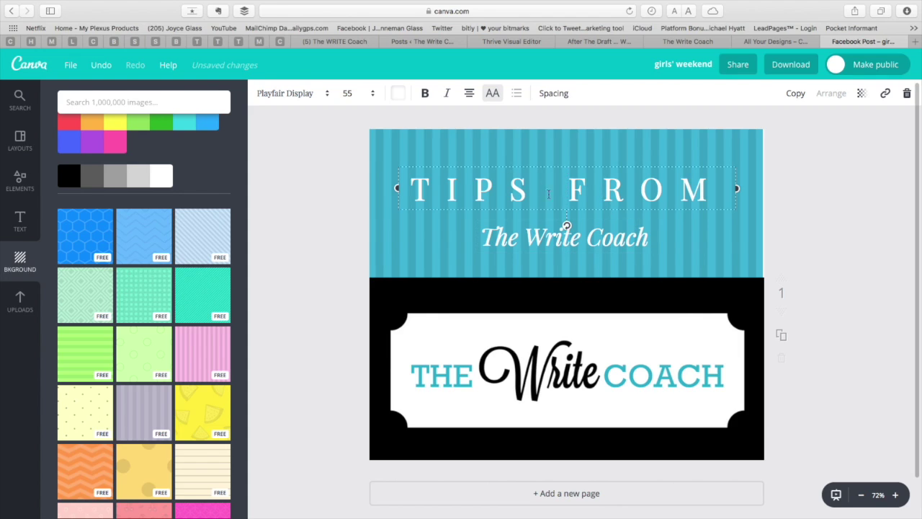
pyautogui.click(676, 232)
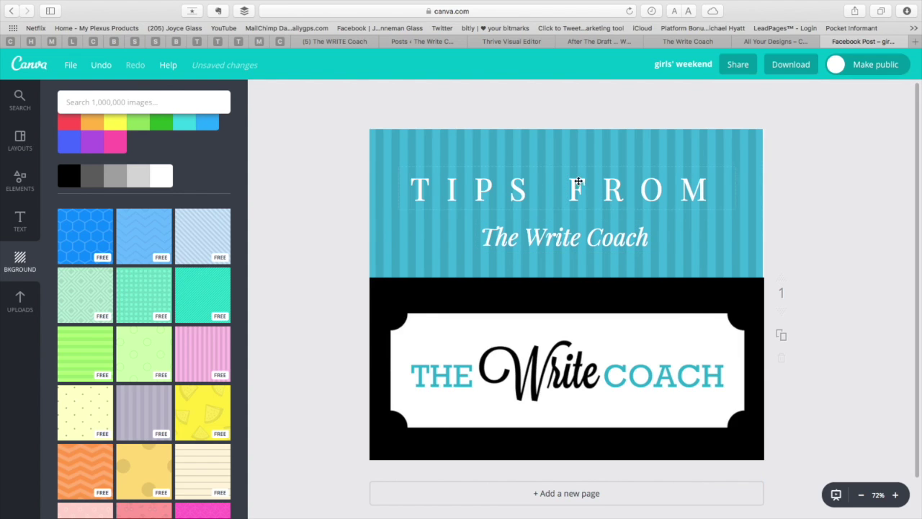
pyautogui.moveTo(581, 189); pyautogui.dragTo(593, 189)
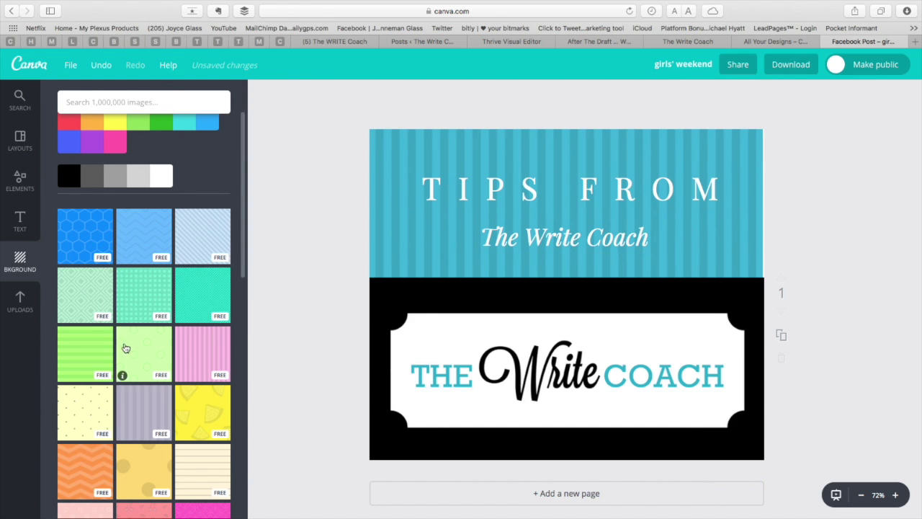
# Apply the $1 USD whitewashed wood-plank background to the graphic.
pyautogui.scroll(-10, 124, 347)
pyautogui.scroll(-5, 125, 348)
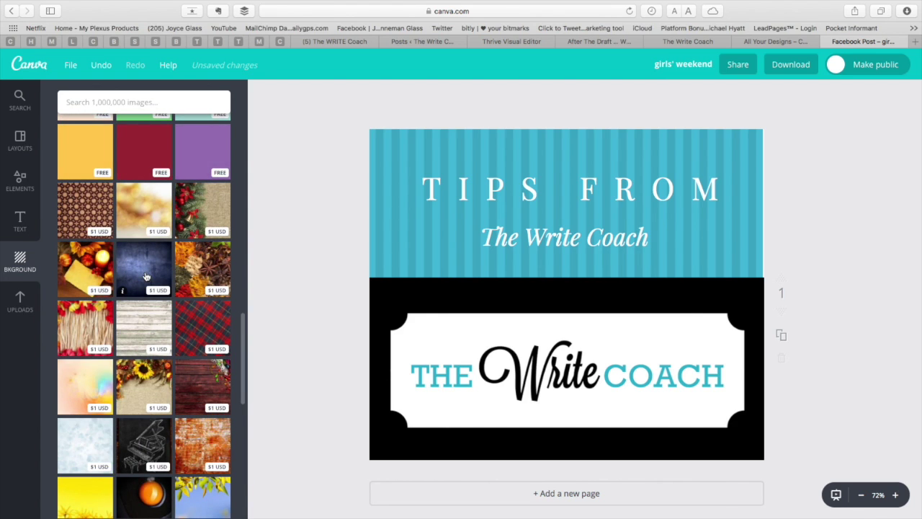
pyautogui.click(135, 335)
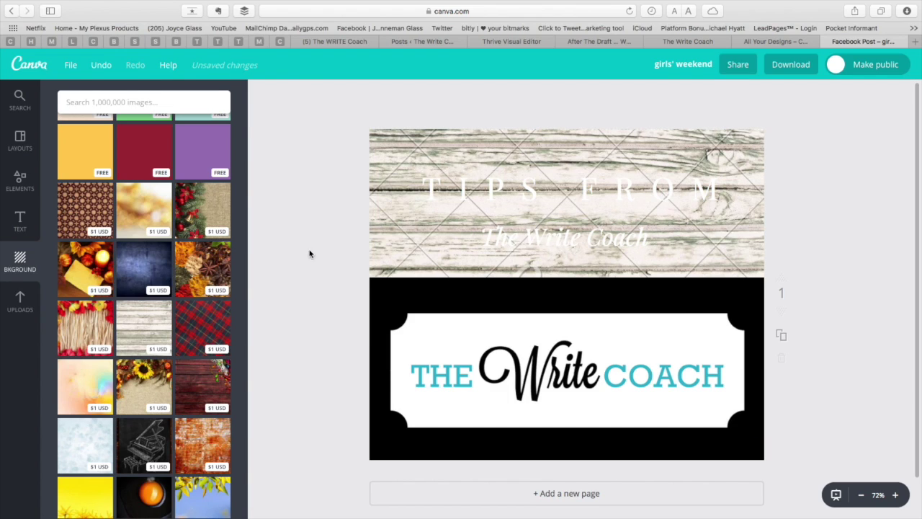
# Replace the wood background with the free grey-green background with horizontal lines.
pyautogui.scroll(10, 138, 272)
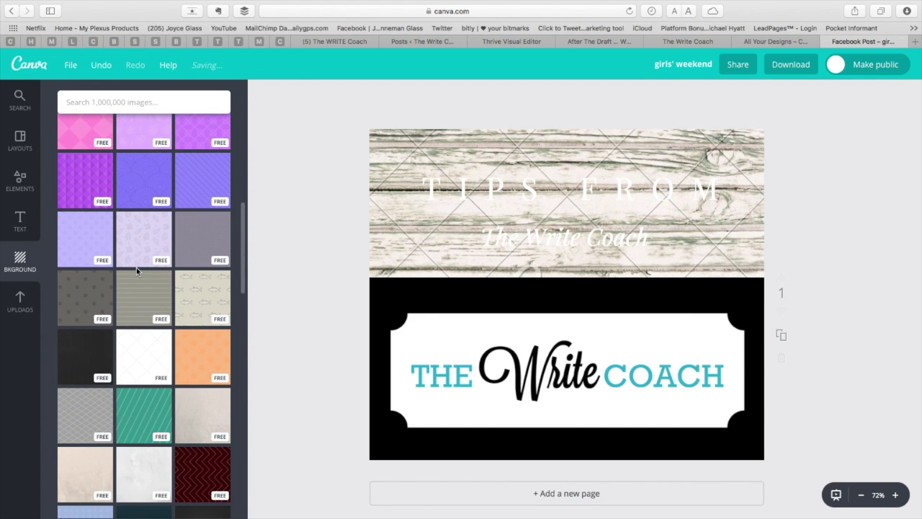
pyautogui.scroll(1, 136, 267)
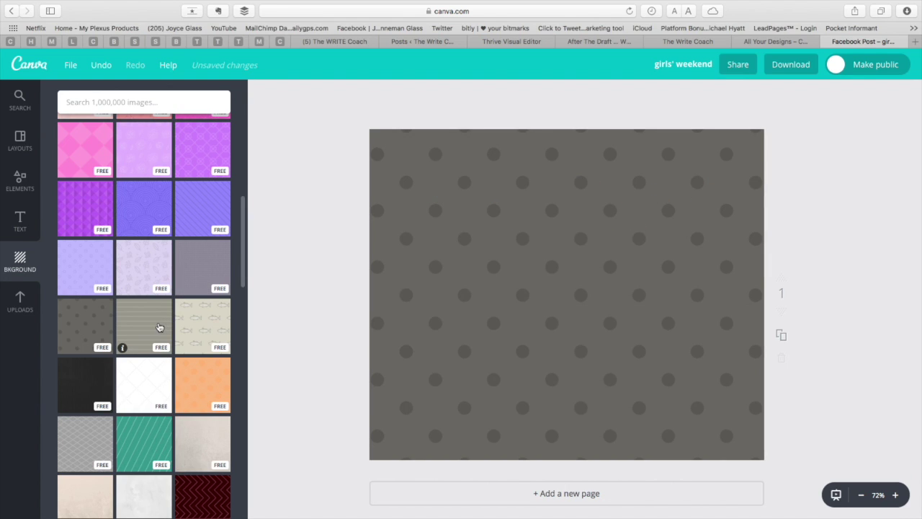
pyautogui.click(159, 327)
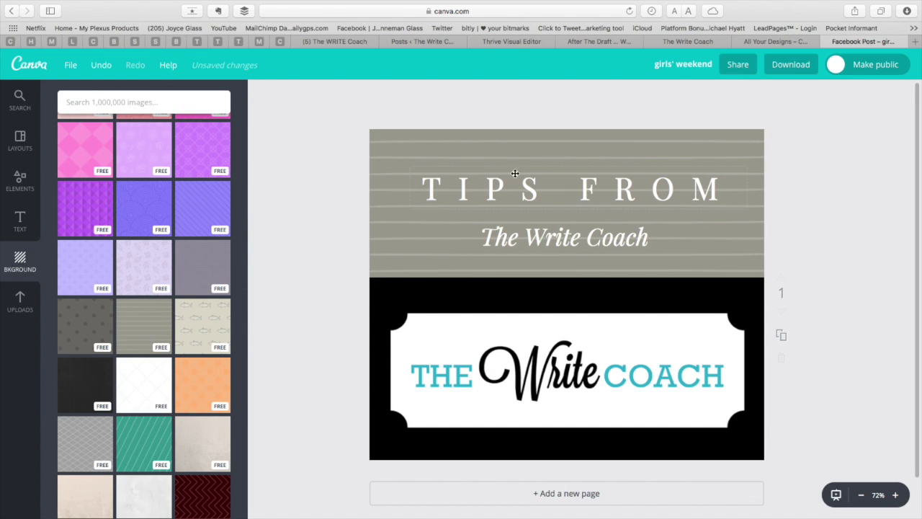
# Try black on the lined background, and recolour it with the blue from the document colours.
pyautogui.click(418, 219)
pyautogui.click(260, 93)
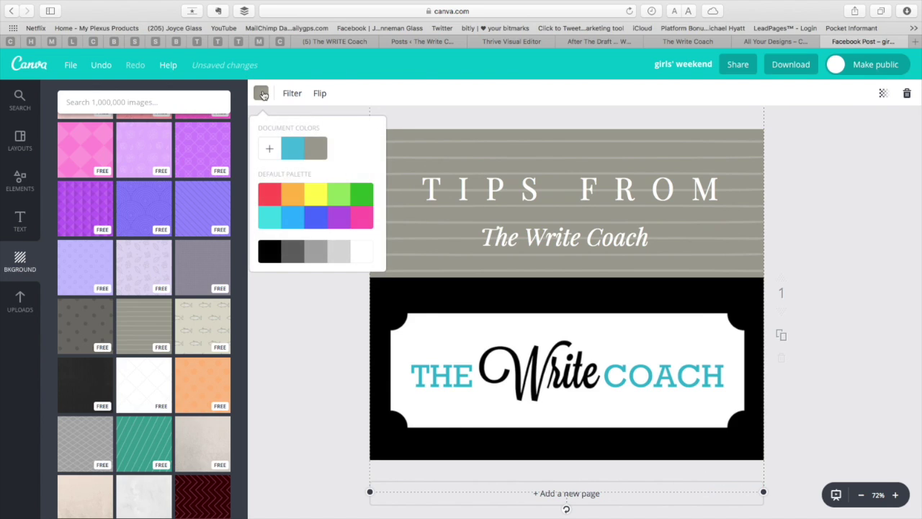
pyautogui.click(268, 255)
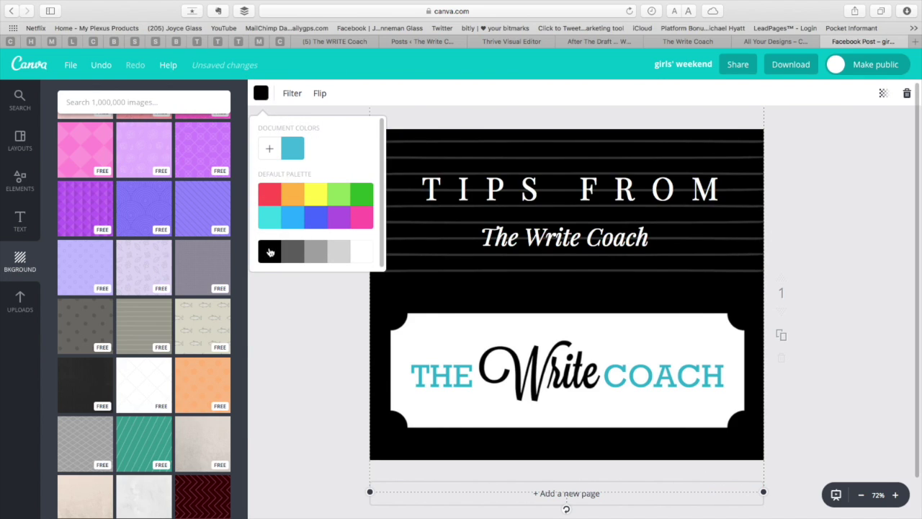
pyautogui.click(296, 151)
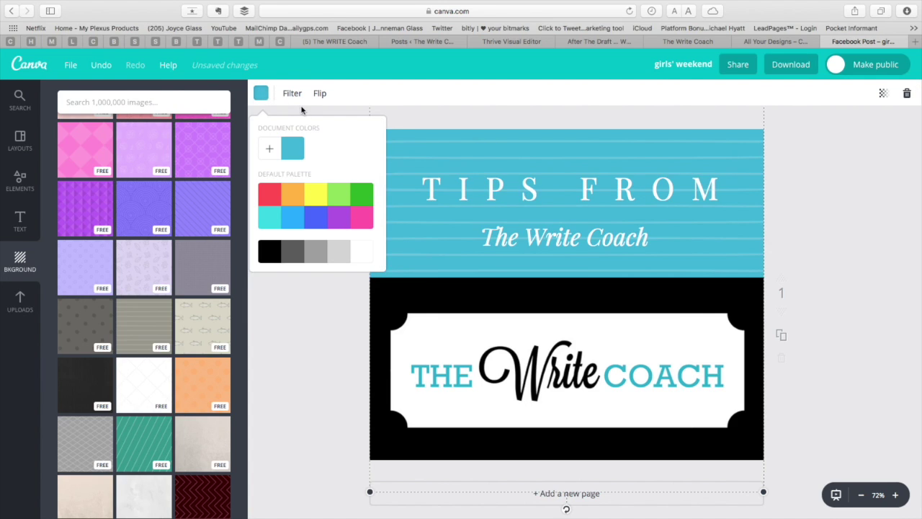
pyautogui.click(307, 105)
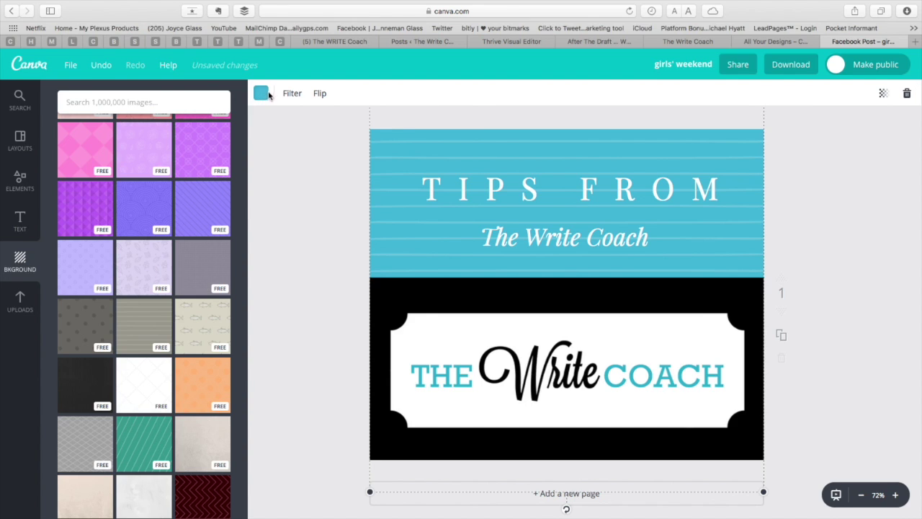
# Compare the Drama, Edge and Festive filters on the blue lined background, and apply the Epic filter.
pyautogui.click(291, 94)
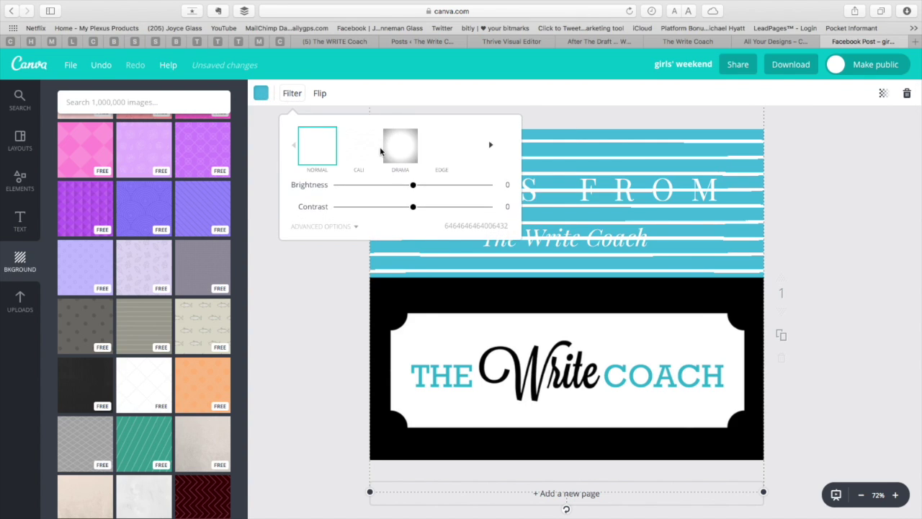
pyautogui.click(400, 154)
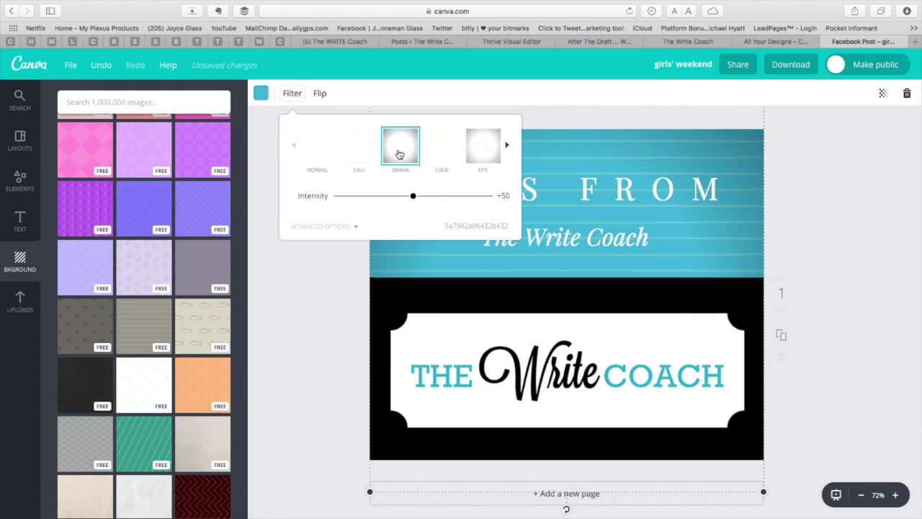
pyautogui.click(479, 158)
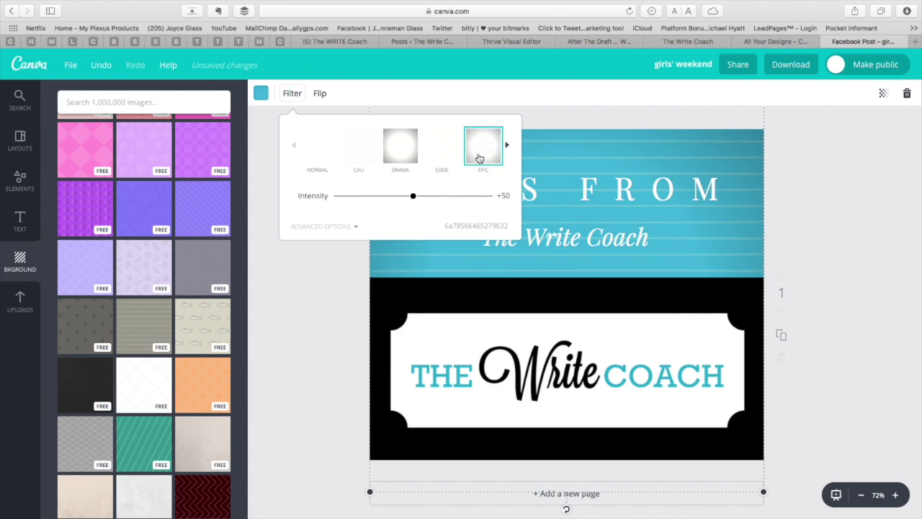
pyautogui.click(443, 157)
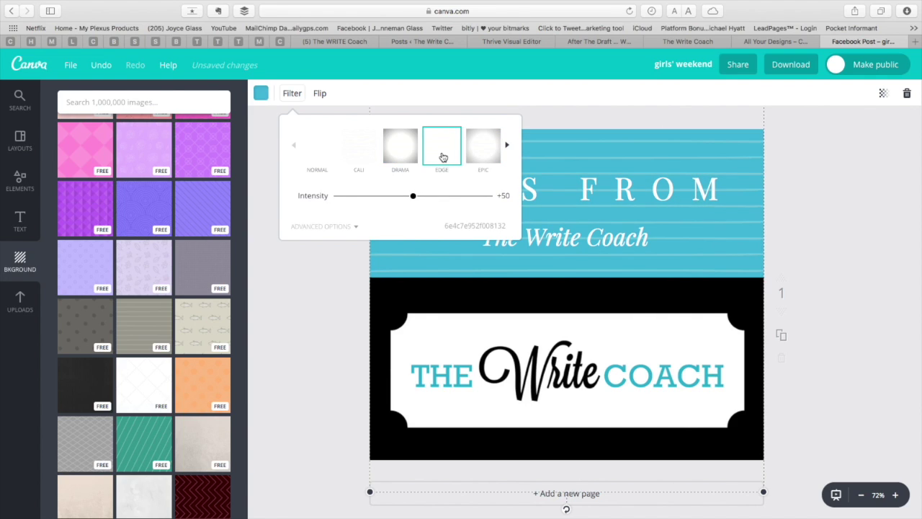
pyautogui.click(508, 148)
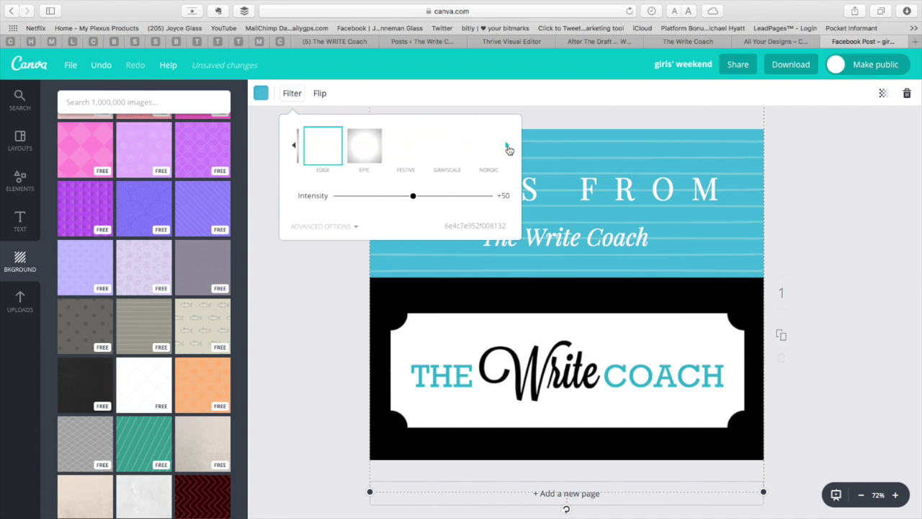
pyautogui.click(384, 158)
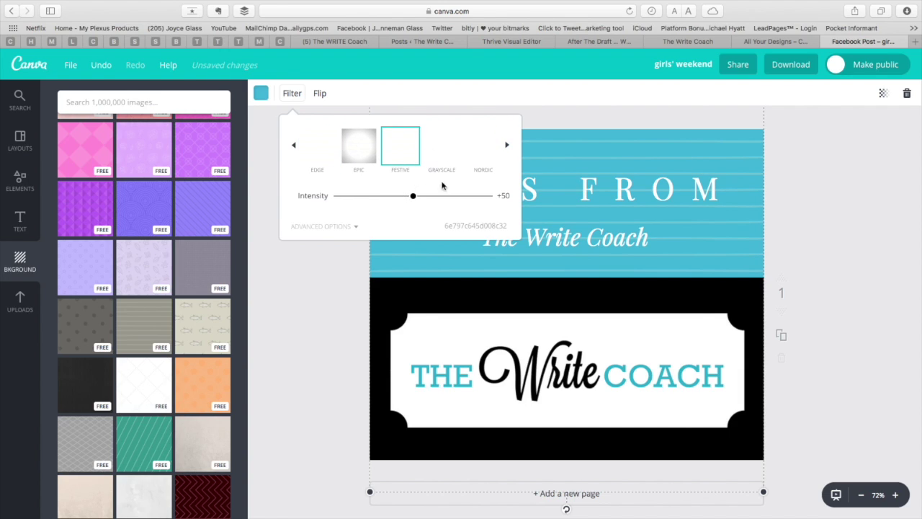
pyautogui.click(358, 157)
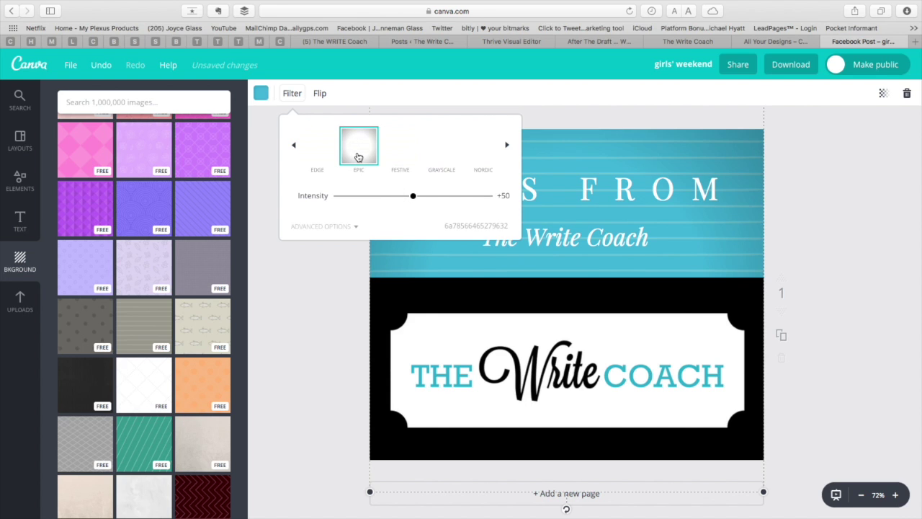
pyautogui.hscroll(-5, 325, 149)
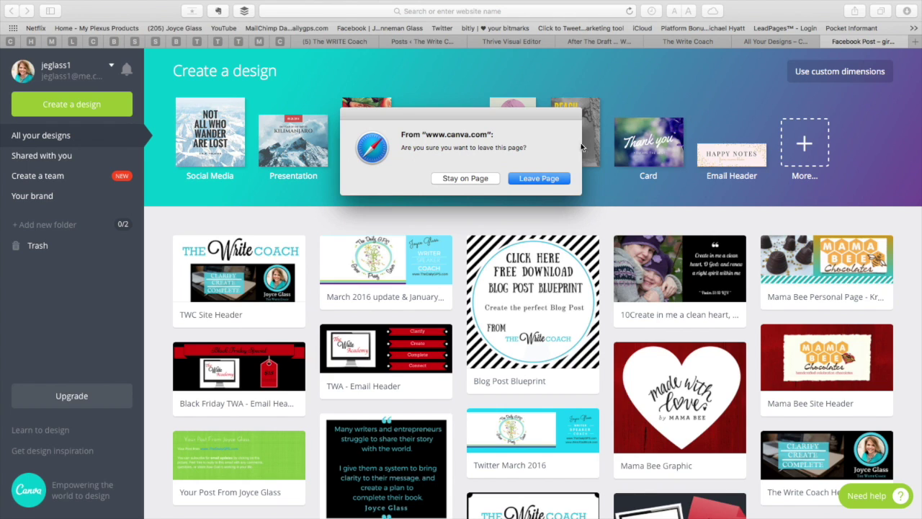
pyautogui.click(471, 179)
pyautogui.click(470, 179)
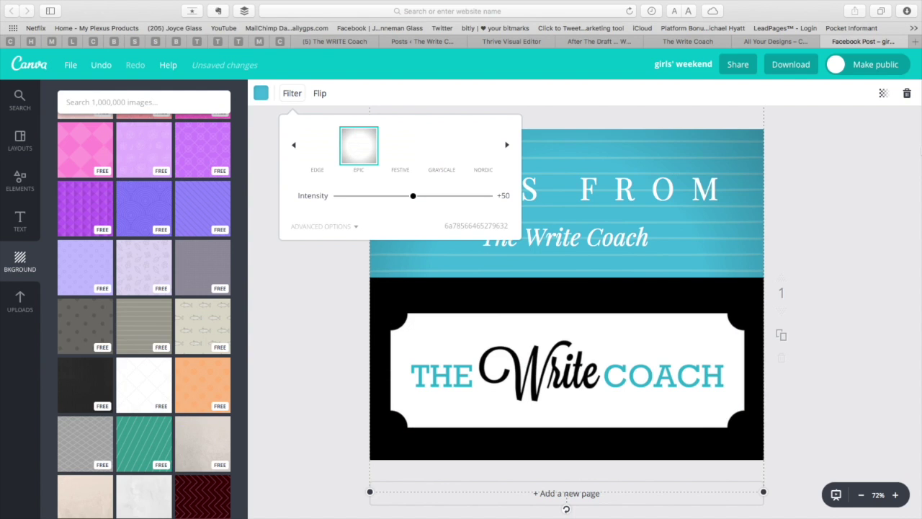
pyautogui.click(610, 116)
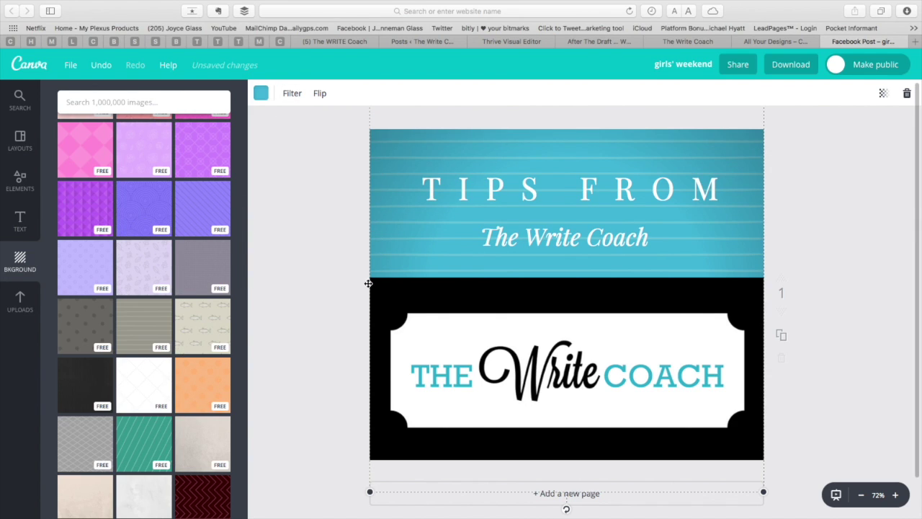
pyautogui.click(21, 301)
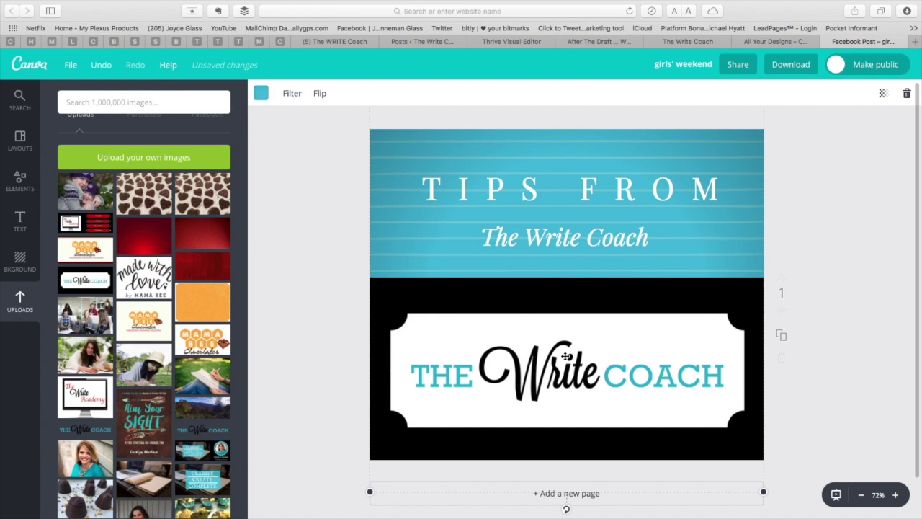
pyautogui.click(20, 263)
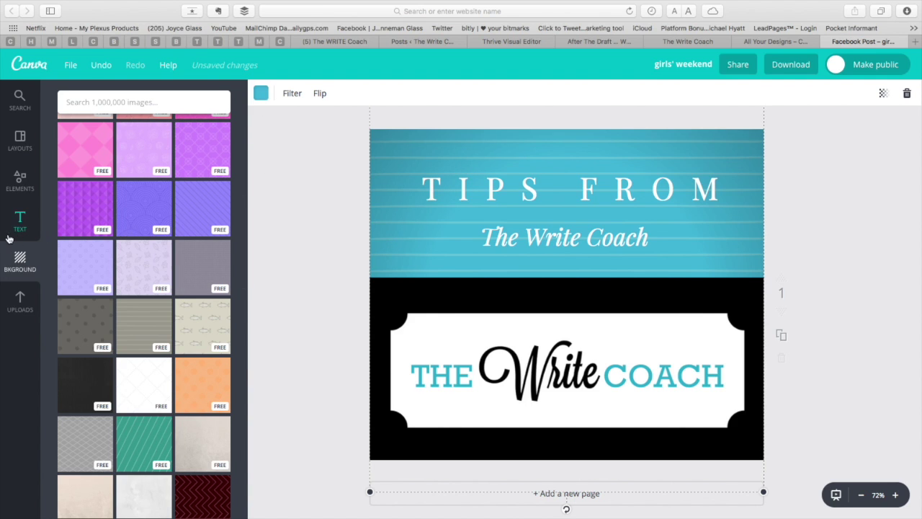
# Add the free "West X Ville" text design above the "TIPS FROM" heading, and centre it.
pyautogui.click(22, 217)
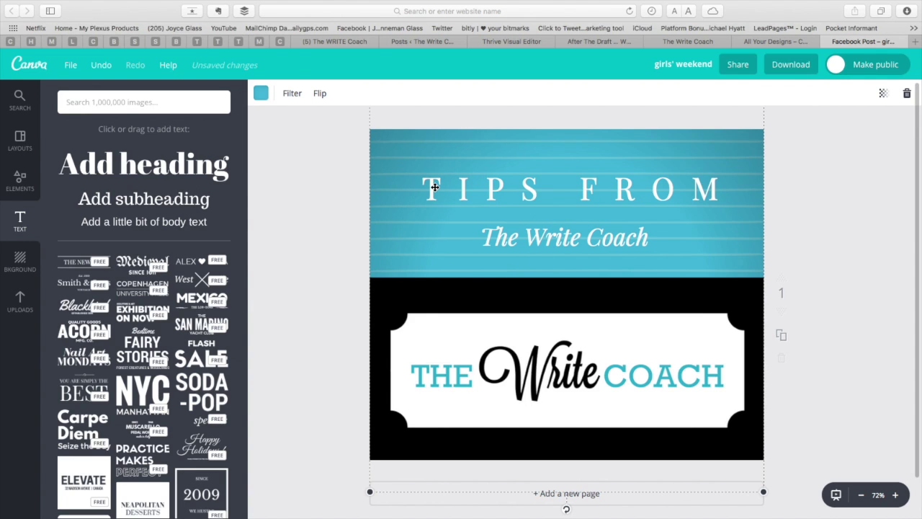
pyautogui.scroll(-5, 101, 263)
pyautogui.scroll(3, 102, 263)
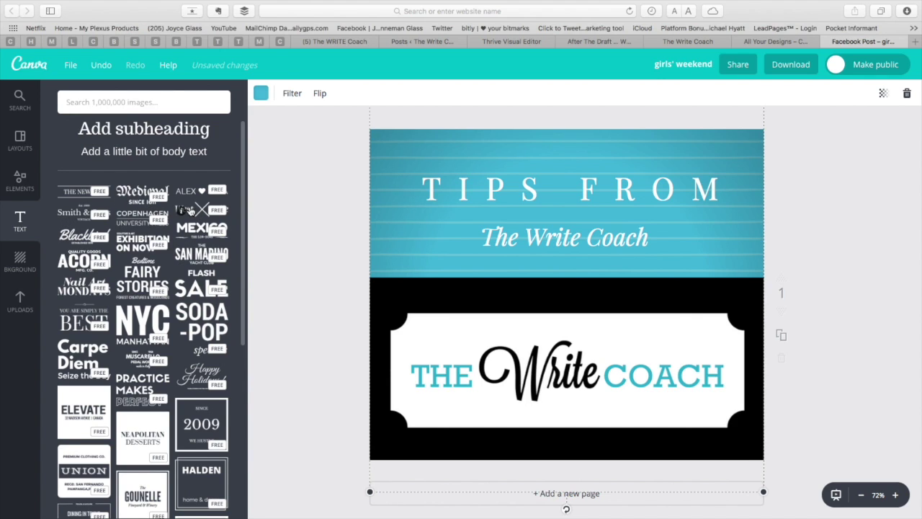
pyautogui.moveTo(191, 210); pyautogui.dragTo(563, 147)
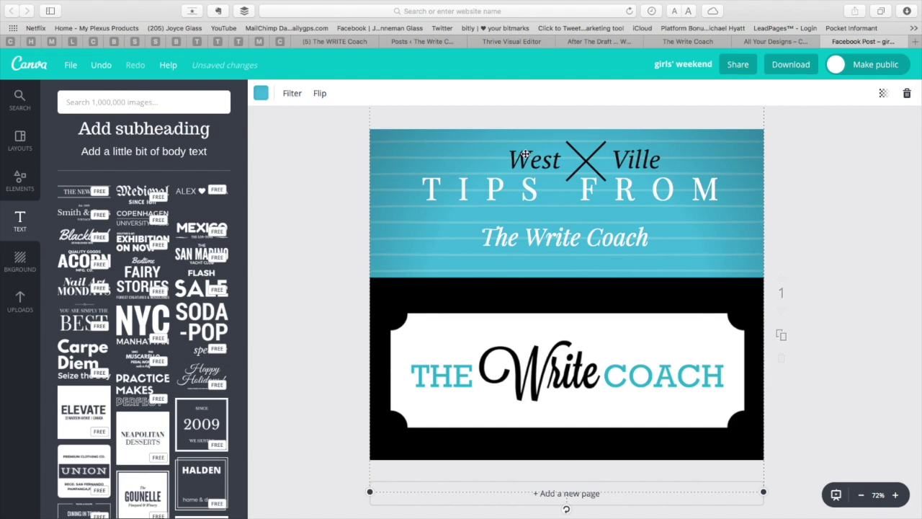
pyautogui.moveTo(496, 150); pyautogui.dragTo(509, 164)
# Try "Tips" and "From" in place of "West" and "Ville", and delete that crossed-lines text design.
pyautogui.doubleClick(509, 163)
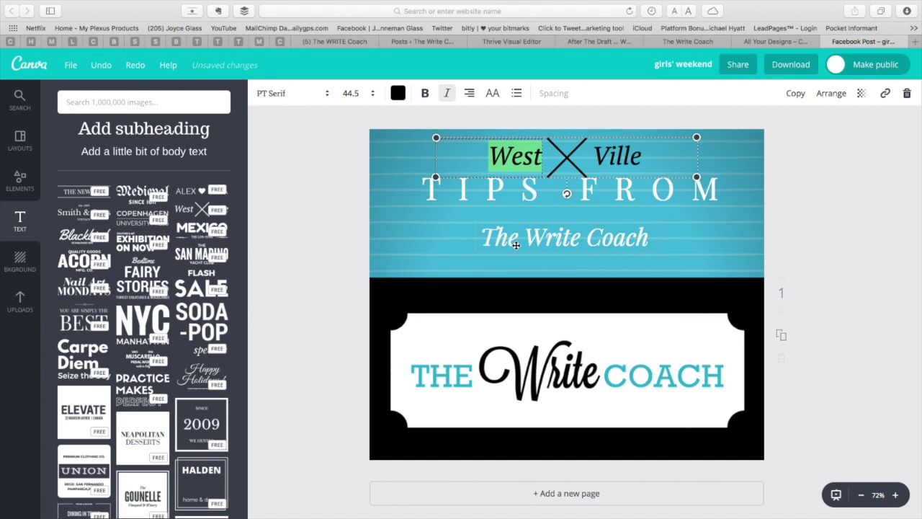
pyautogui.write('Tips')
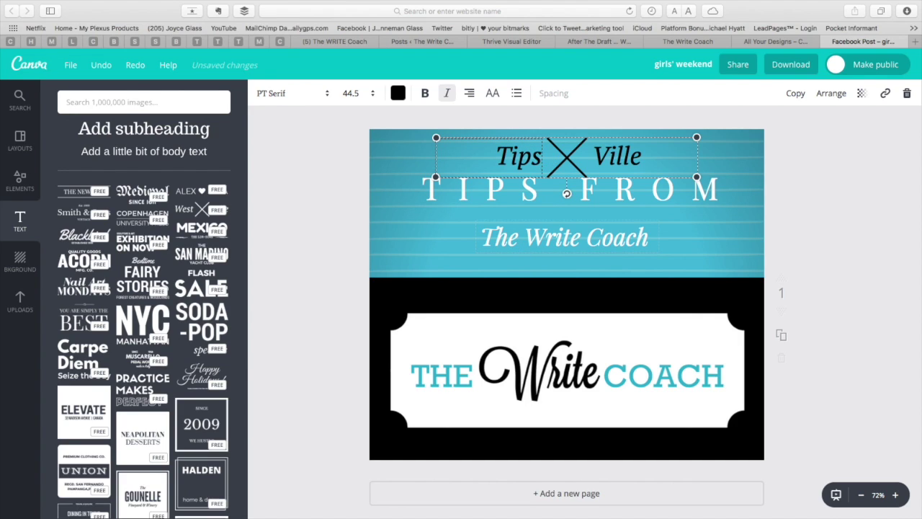
pyautogui.click(604, 156)
pyautogui.click(605, 155)
pyautogui.moveTo(609, 156); pyautogui.dragTo(588, 153)
pyautogui.write('From')
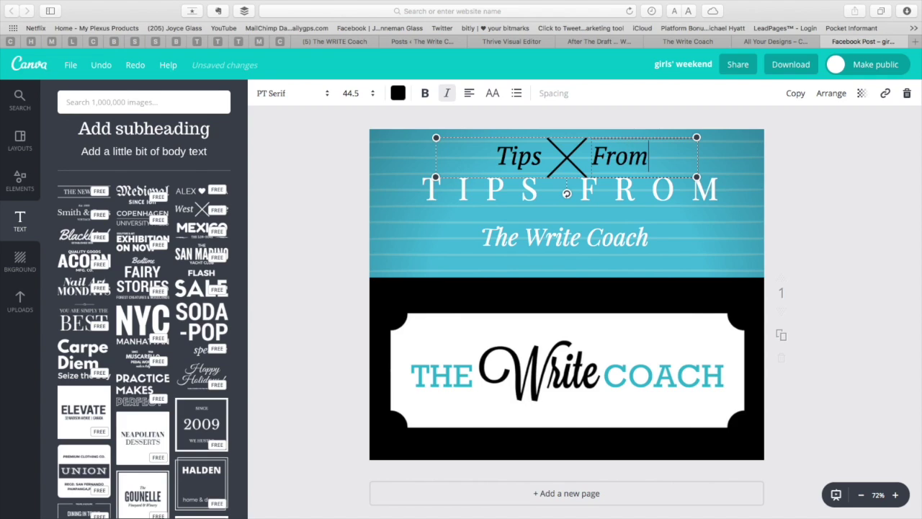
pyautogui.click(671, 237)
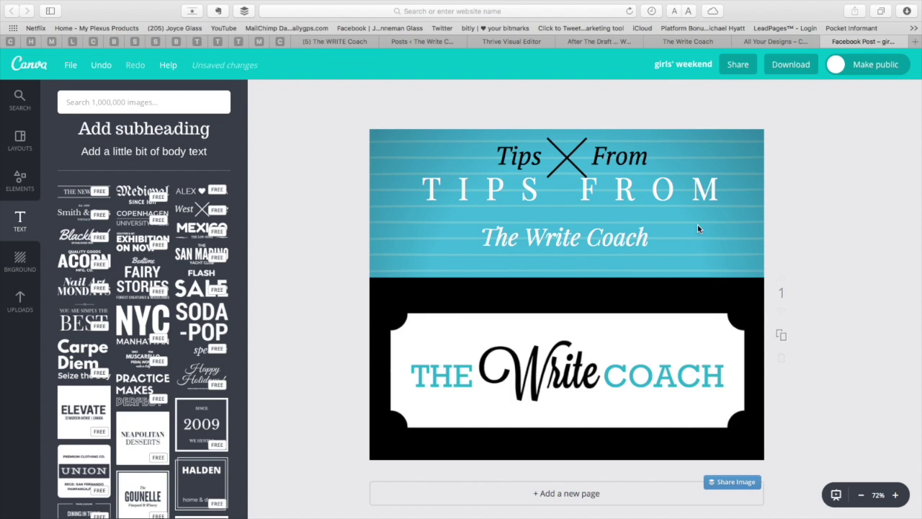
pyautogui.click(584, 155)
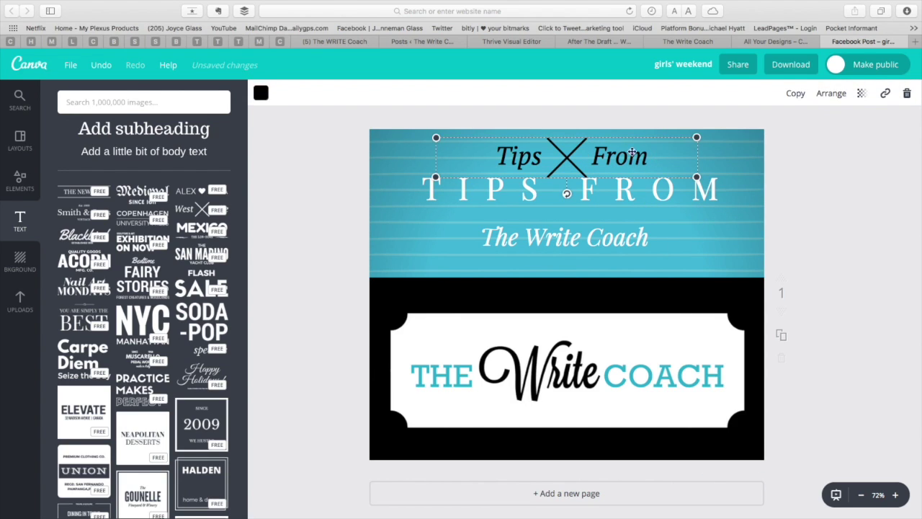
pyautogui.click(907, 95)
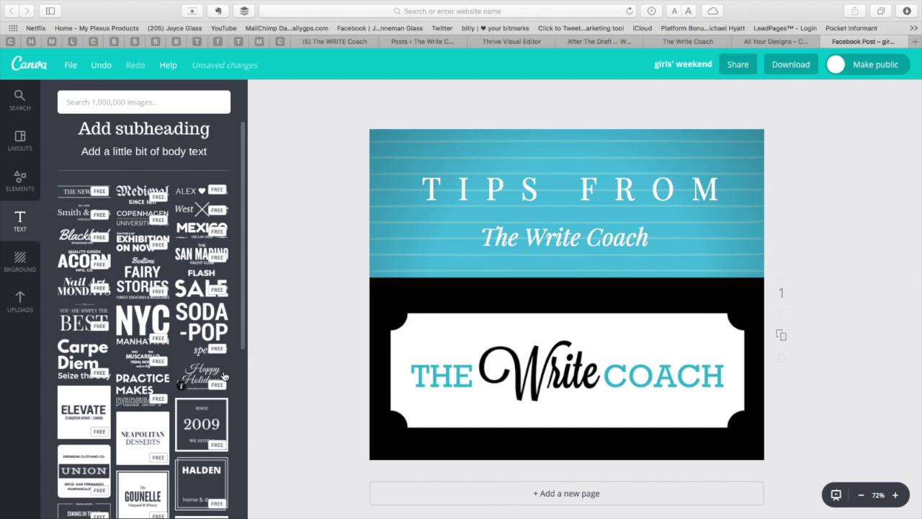
# Add the free yellow "Monday 23 January" frame text design centred over the "TIPS FROM" heading.
pyautogui.scroll(-10, 201, 393)
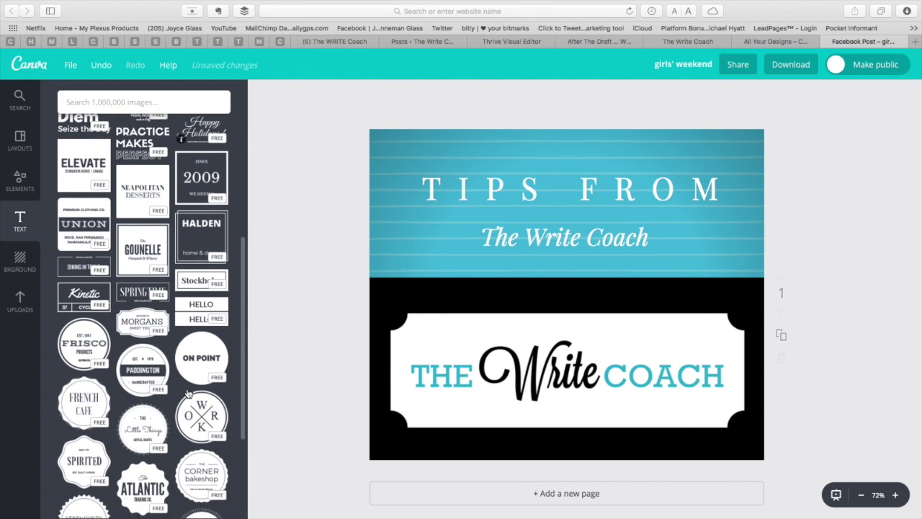
pyautogui.scroll(-5, 187, 392)
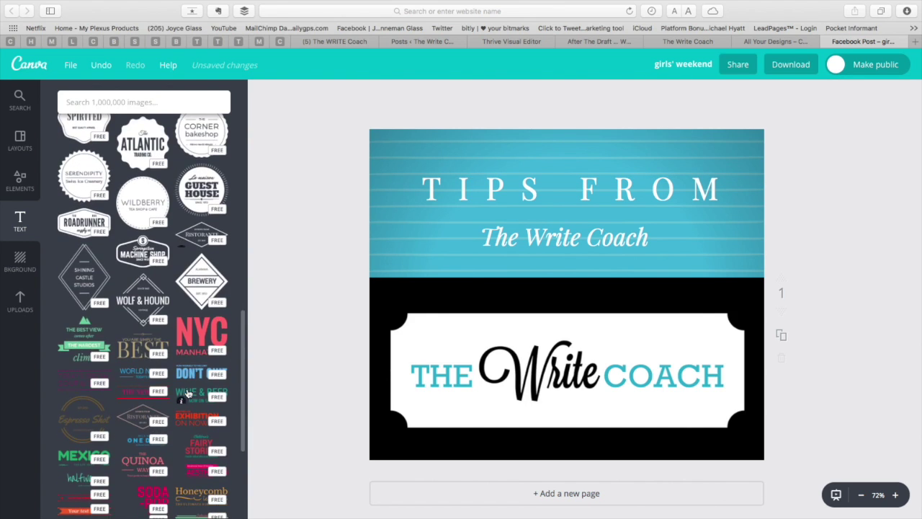
pyautogui.scroll(2, 189, 196)
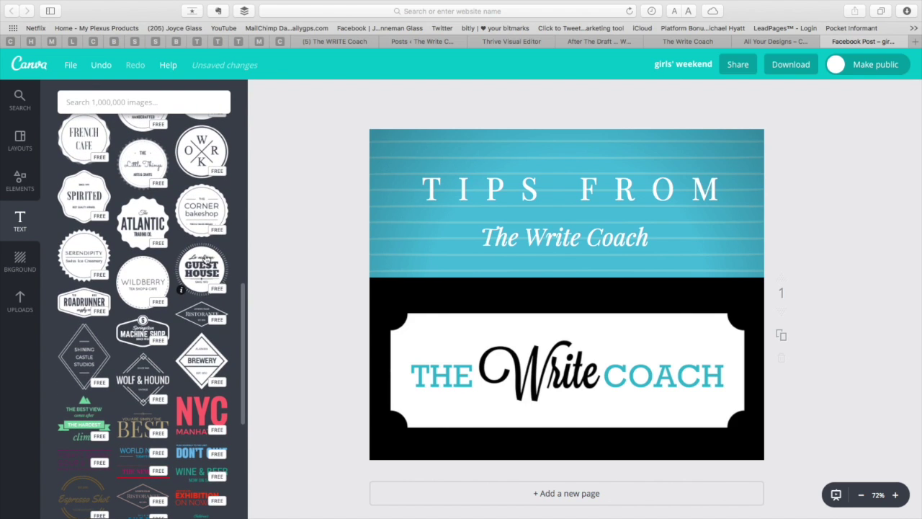
pyautogui.scroll(-6, 175, 322)
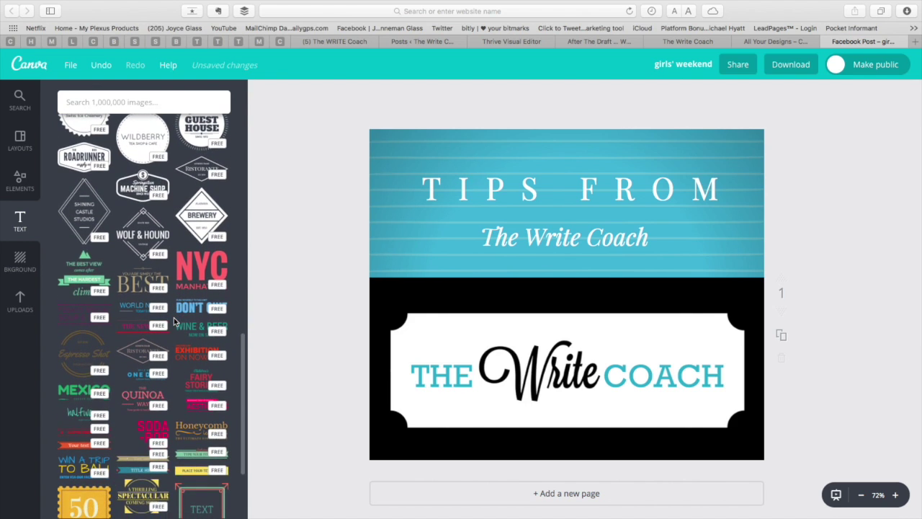
pyautogui.scroll(-10, 174, 322)
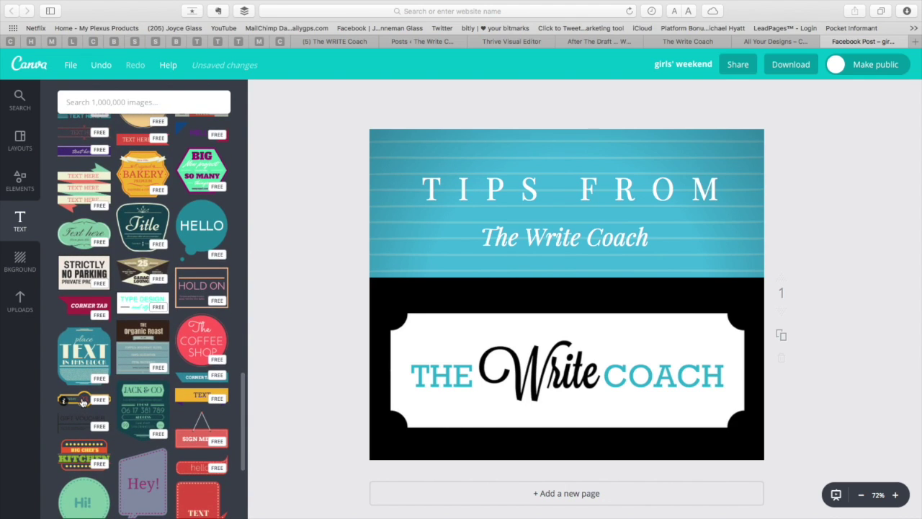
pyautogui.moveTo(83, 401); pyautogui.dragTo(428, 223)
pyautogui.moveTo(508, 185); pyautogui.dragTo(575, 165)
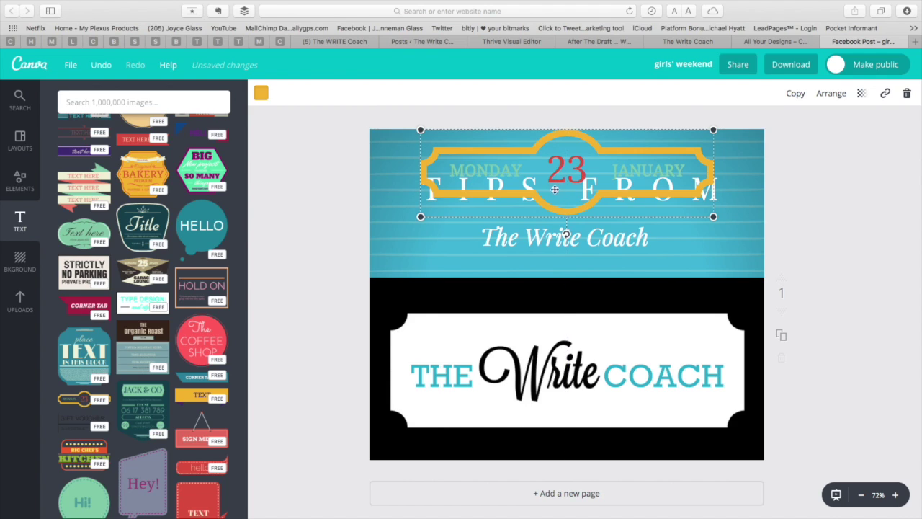
# Delete the "TIPS FROM" heading behind the yellow frame, and place the frame above "The Write Coach".
pyautogui.moveTo(501, 205); pyautogui.dragTo(499, 166)
pyautogui.click(499, 189)
pyautogui.moveTo(735, 191); pyautogui.dragTo(492, 226)
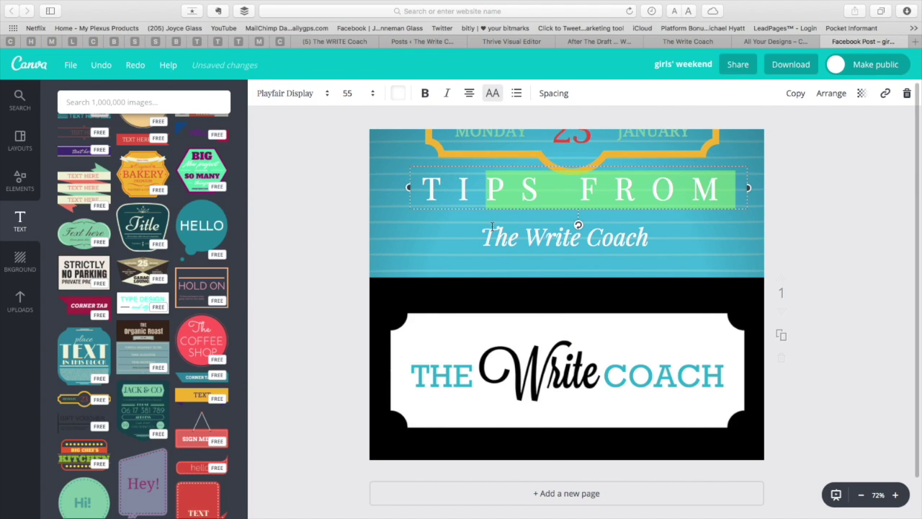
pyautogui.click(600, 181)
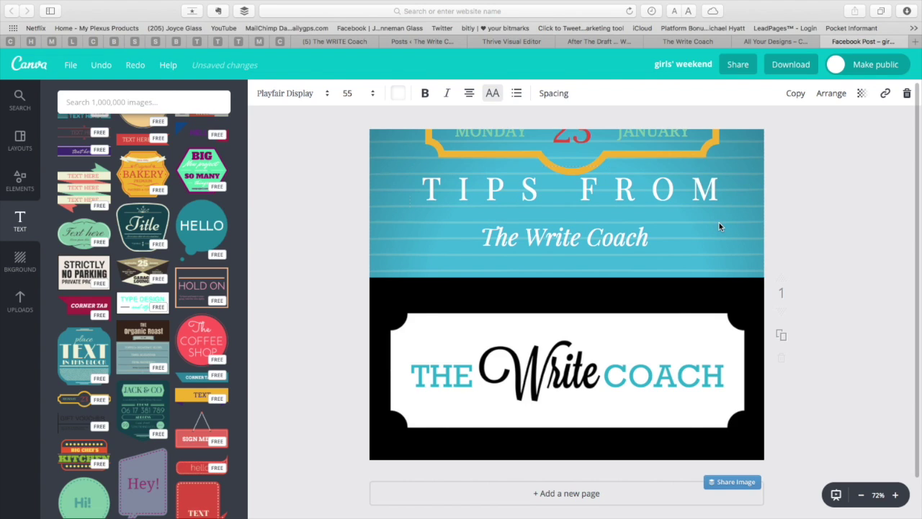
pyautogui.click(908, 93)
pyautogui.moveTo(624, 144); pyautogui.dragTo(619, 186)
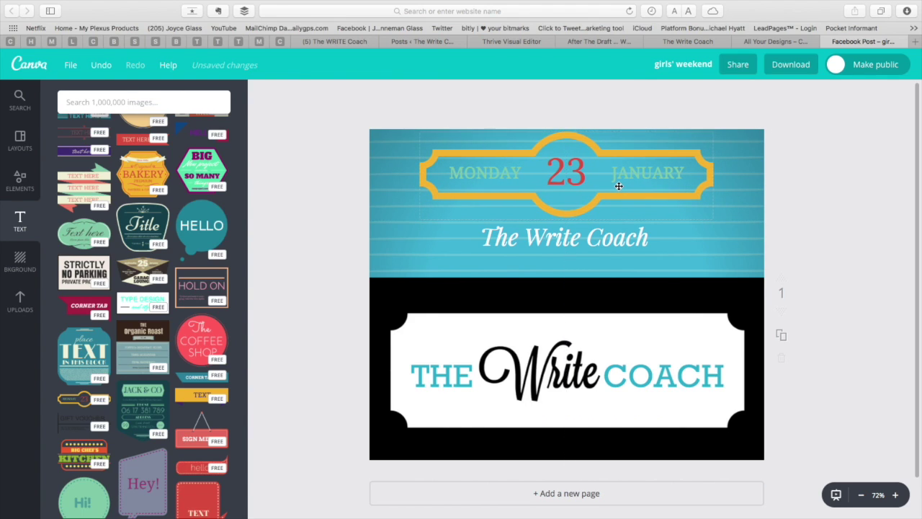
# Recolour the "23" in the yellow frame white.
pyautogui.doubleClick(596, 146)
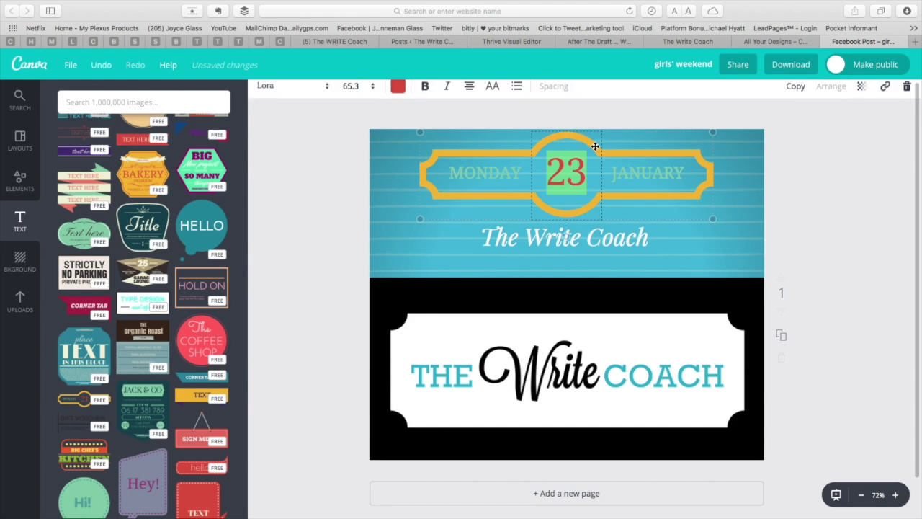
pyautogui.click(397, 95)
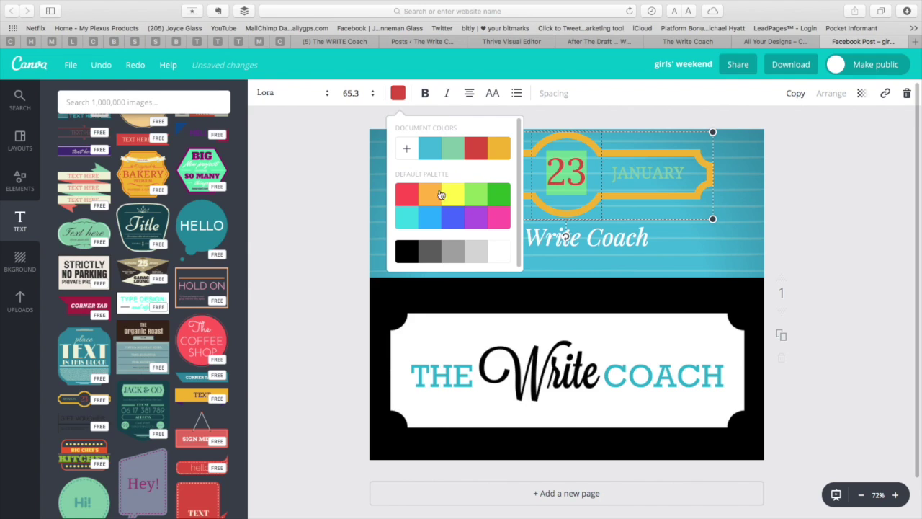
pyautogui.click(507, 252)
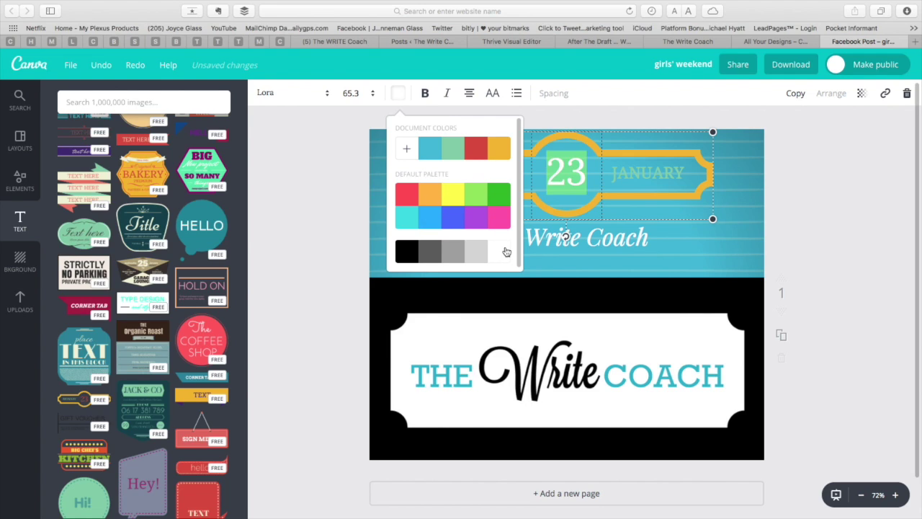
# Recolour the yellow frame around the date black.
pyautogui.click(599, 193)
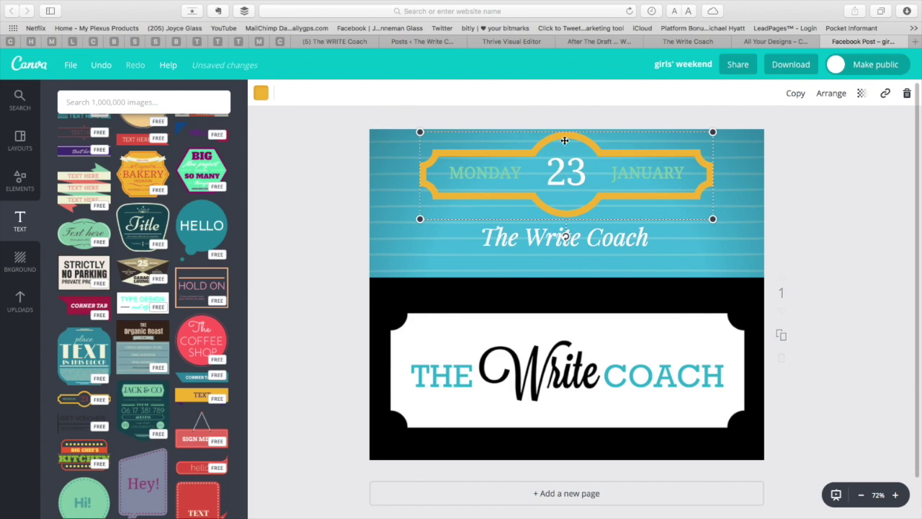
pyautogui.click(261, 92)
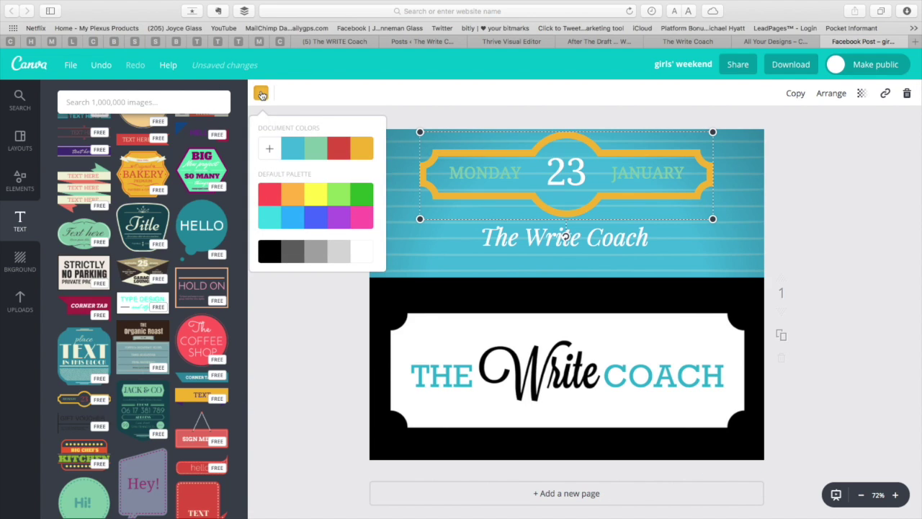
pyautogui.click(268, 252)
# Recolour "MONDAY" and "JANUARY" white, and centre the date frame horizontally on the page.
pyautogui.click(496, 174)
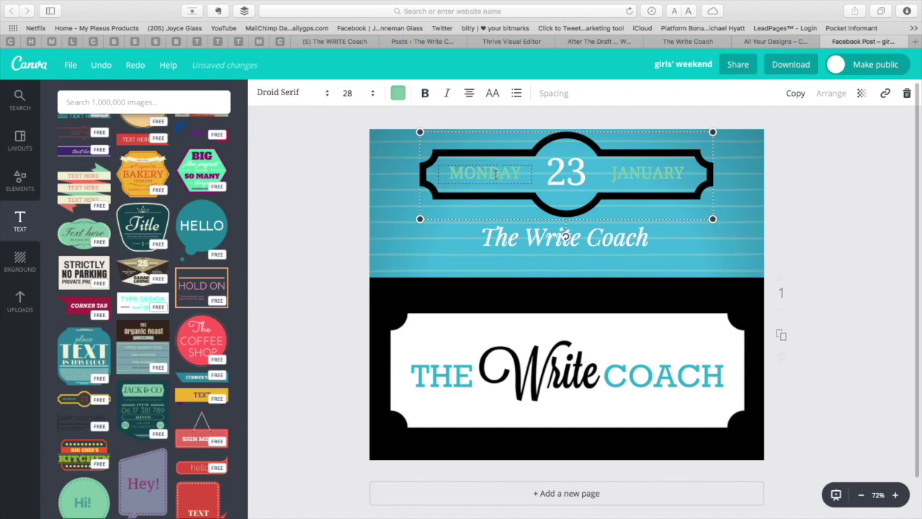
pyautogui.click(399, 94)
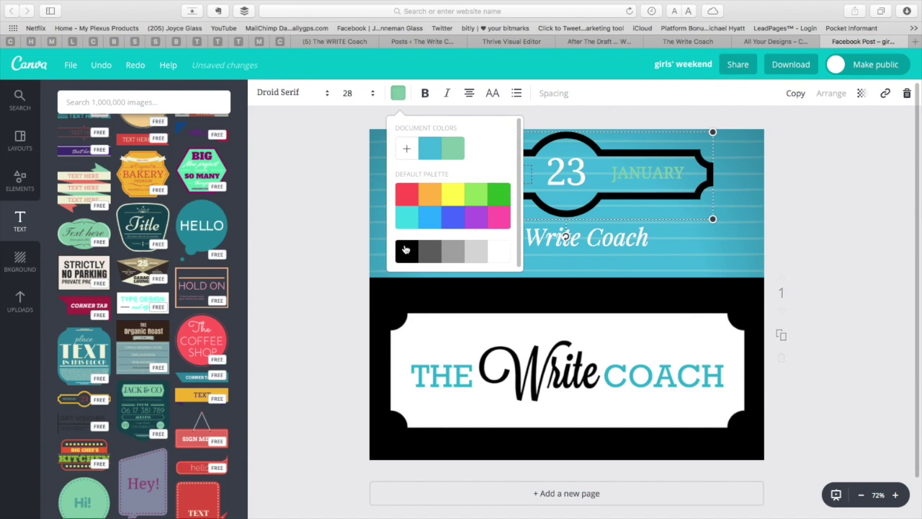
pyautogui.click(506, 251)
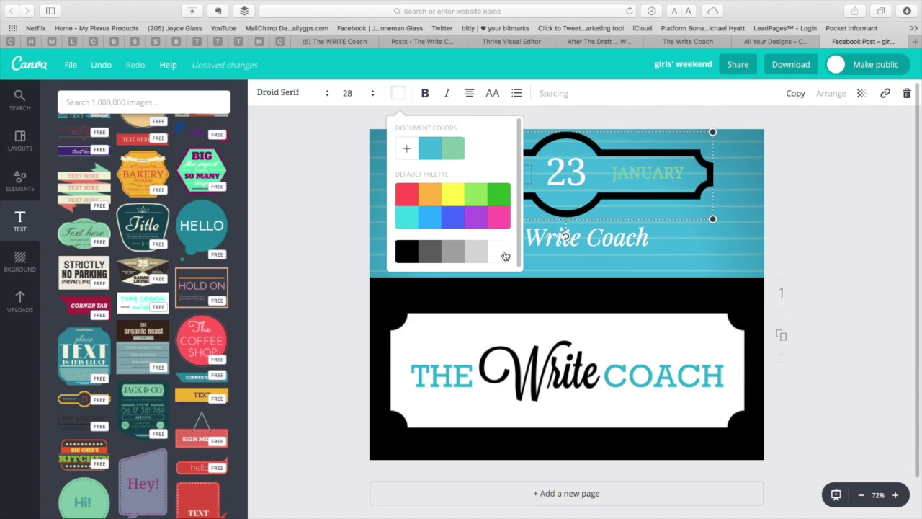
pyautogui.doubleClick(658, 166)
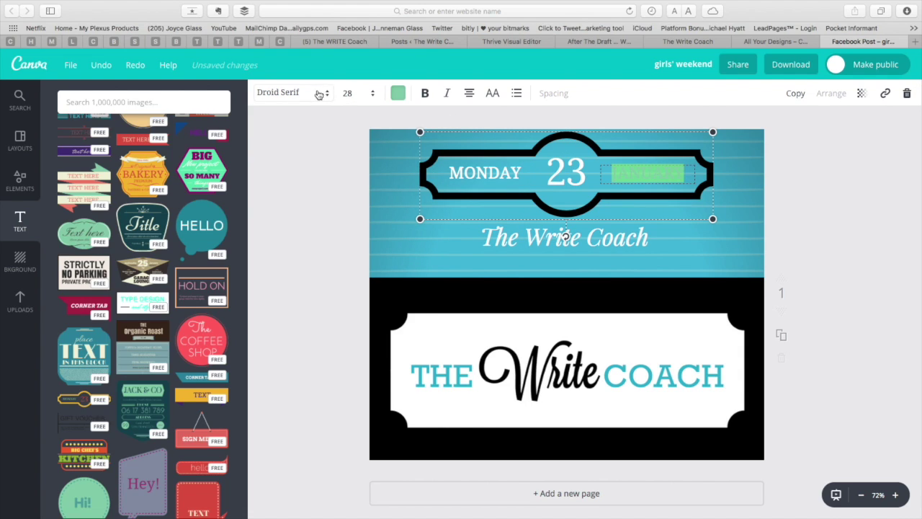
pyautogui.click(407, 95)
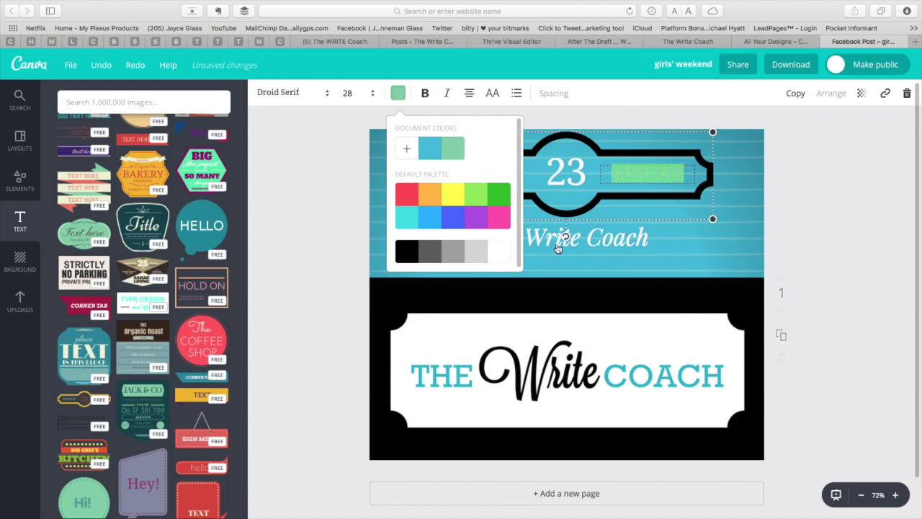
pyautogui.click(502, 252)
pyautogui.click(681, 241)
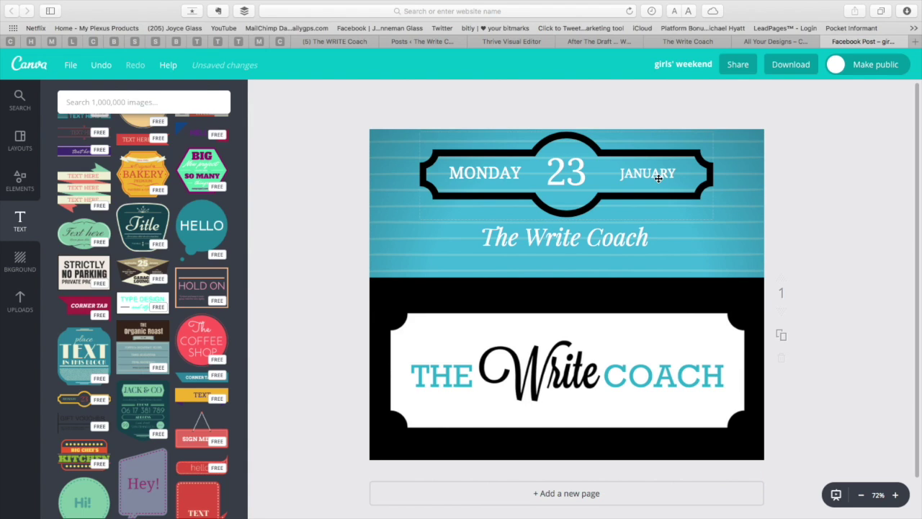
pyautogui.moveTo(685, 149)
pyautogui.mouseDown()
pyautogui.moveTo(657, 149)
pyautogui.moveTo(684, 150)
pyautogui.mouseUp()
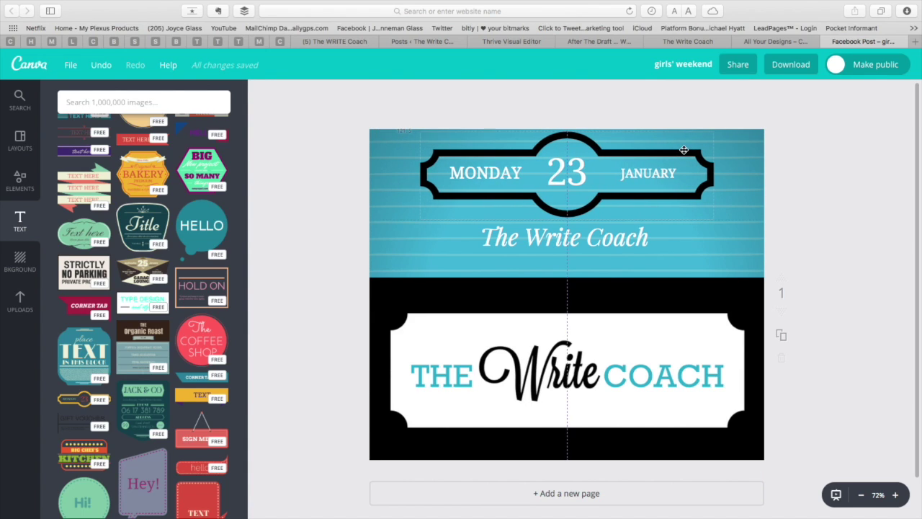
pyautogui.click(718, 228)
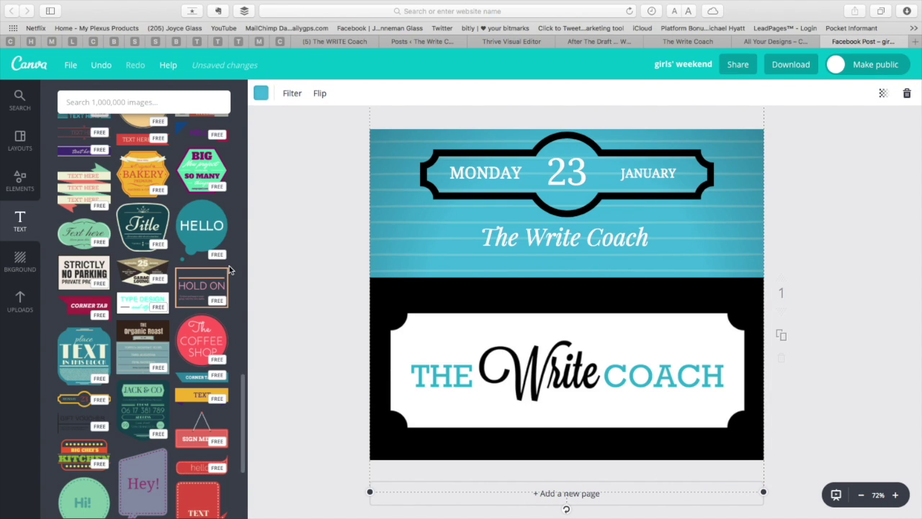
# Replace the script "The Write Coach" text below the date frame with the free red "TEXT HERE" ribbon text design.
pyautogui.scroll(-5, 120, 370)
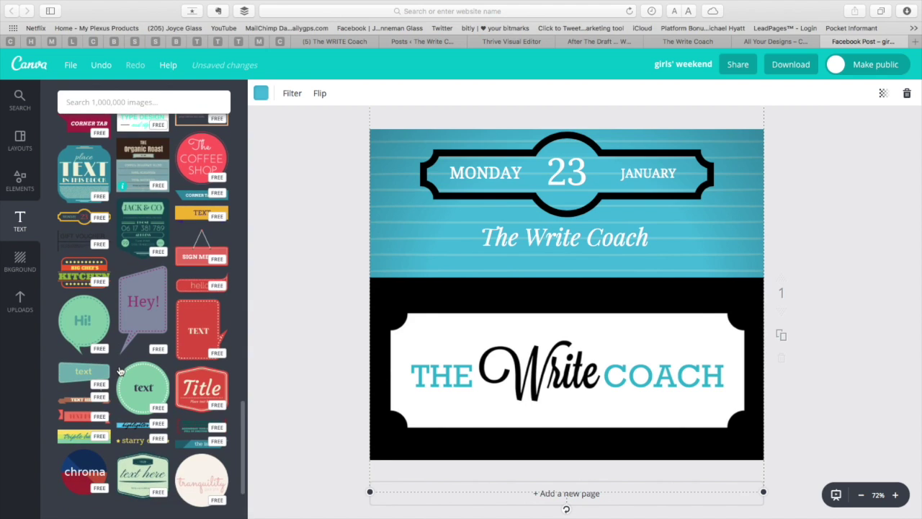
pyautogui.scroll(-5, 121, 371)
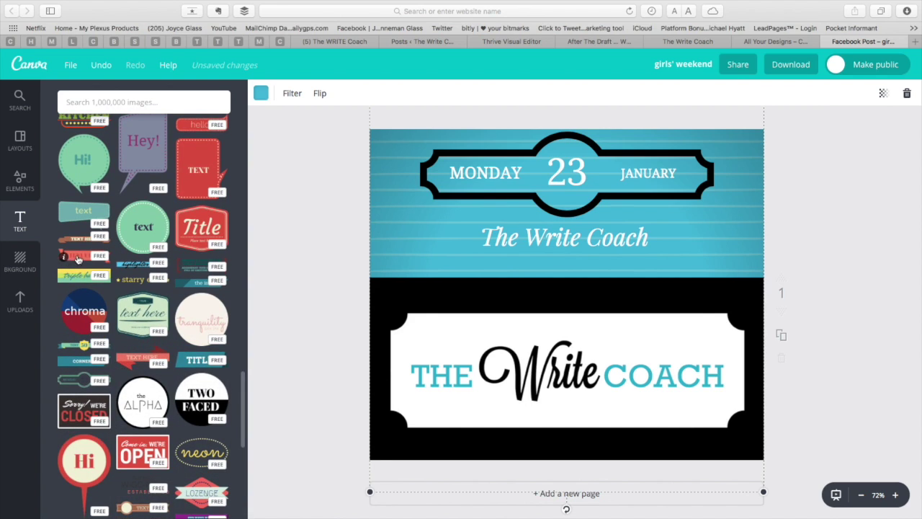
pyautogui.moveTo(83, 258); pyautogui.dragTo(550, 280)
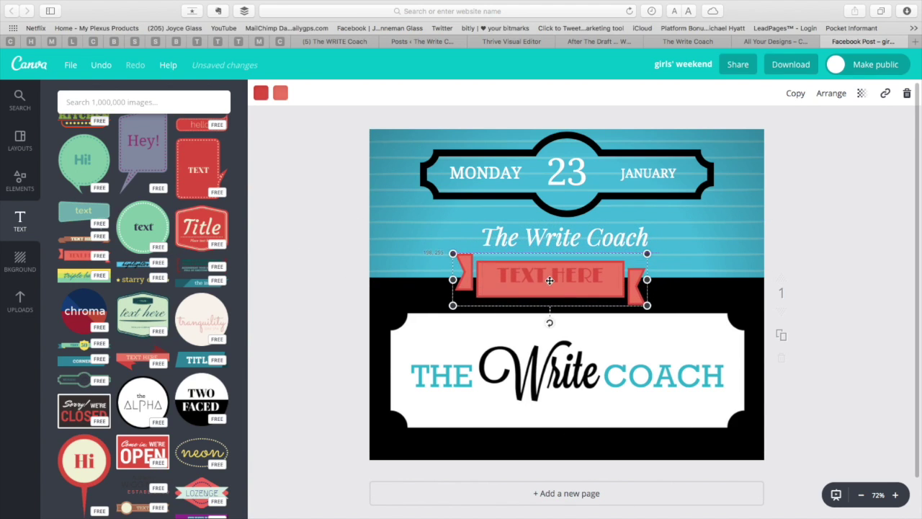
pyautogui.click(551, 241)
pyautogui.click(907, 95)
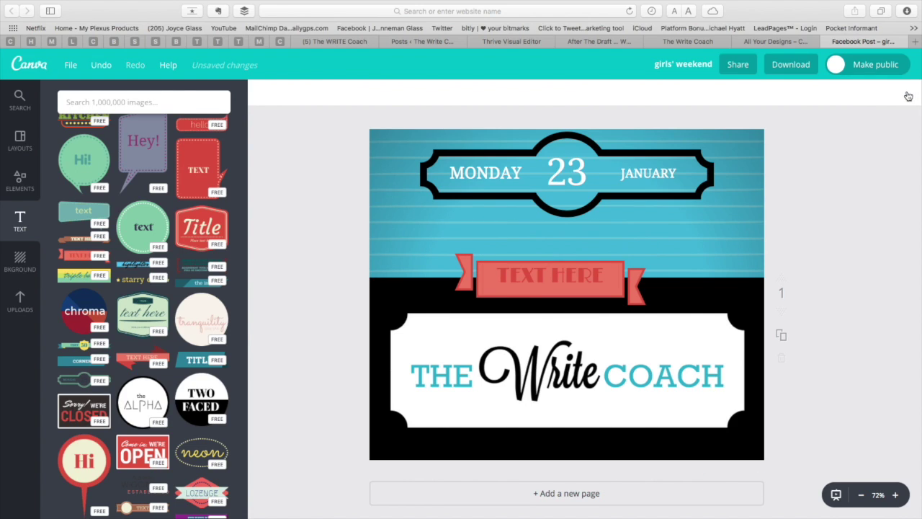
pyautogui.moveTo(591, 271); pyautogui.dragTo(604, 245)
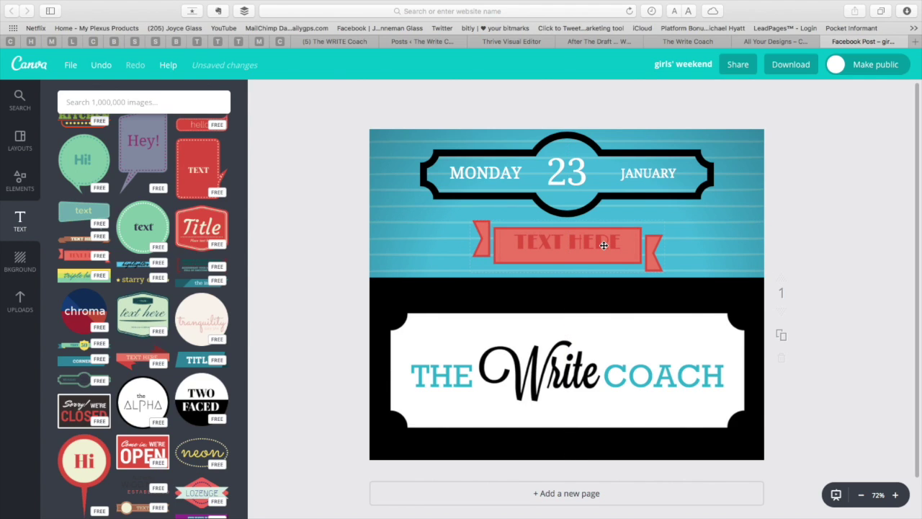
# Recolour the red ribbon's text and outline black and its fill white.
pyautogui.scroll(-1, 604, 245)
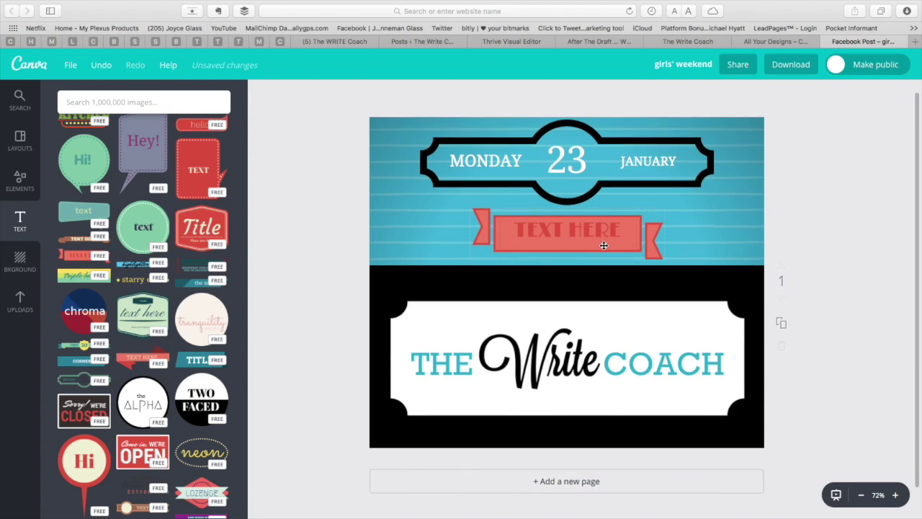
pyautogui.click(553, 238)
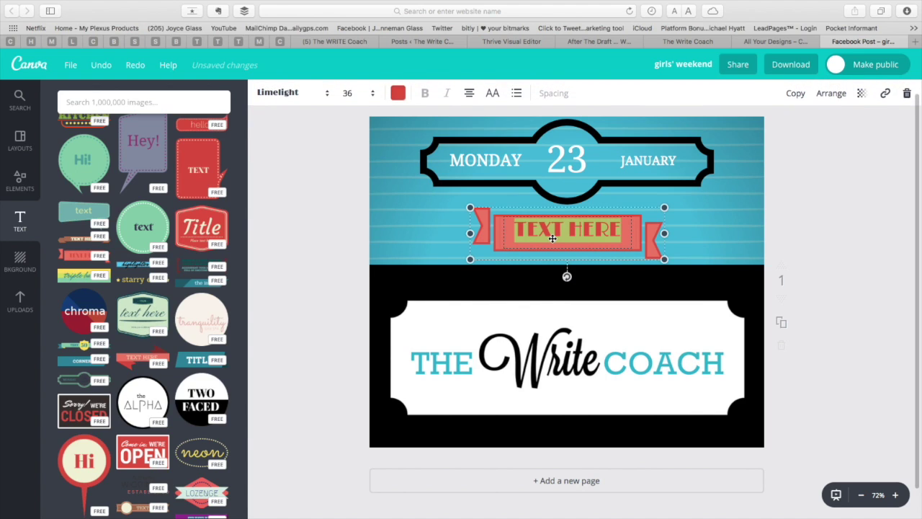
pyautogui.click(397, 93)
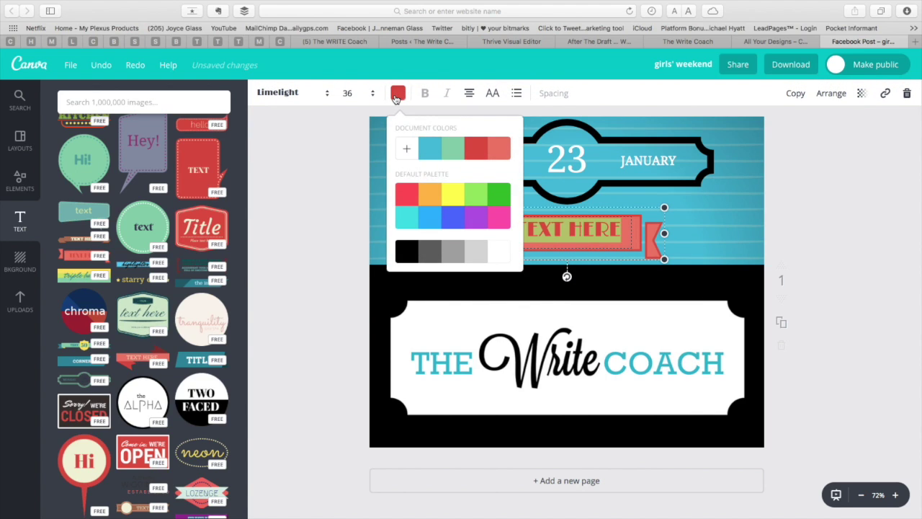
pyautogui.click(403, 252)
pyautogui.click(640, 232)
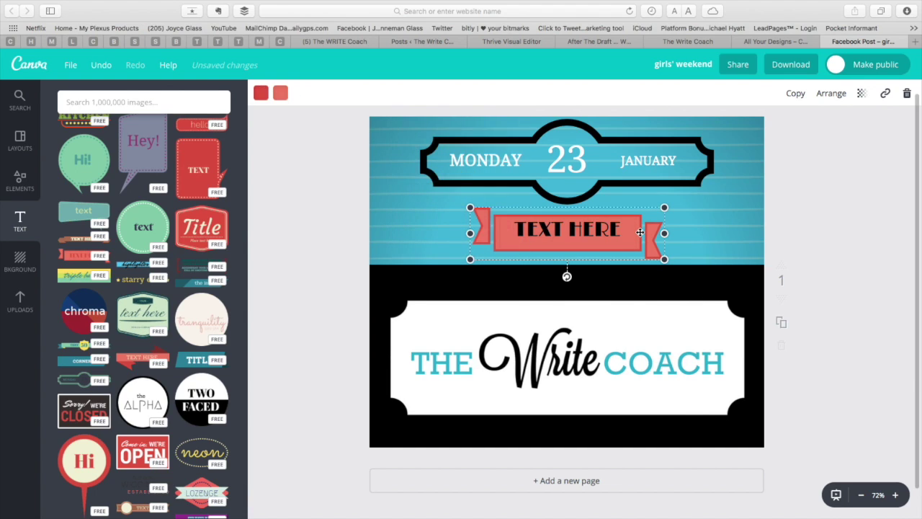
pyautogui.click(262, 93)
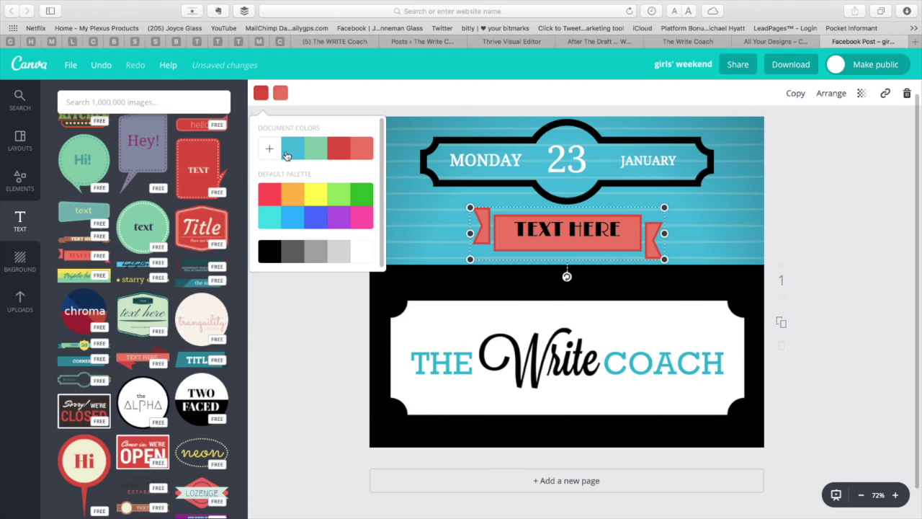
pyautogui.click(271, 257)
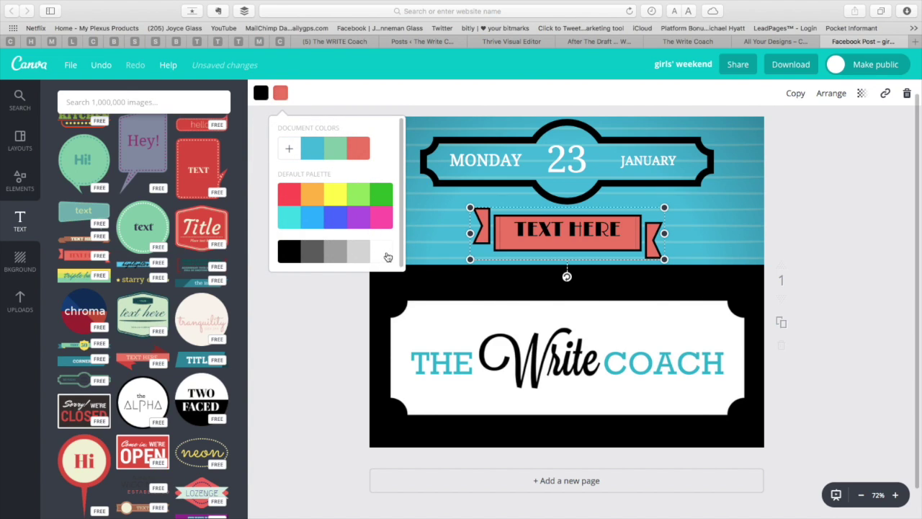
pyautogui.click(382, 251)
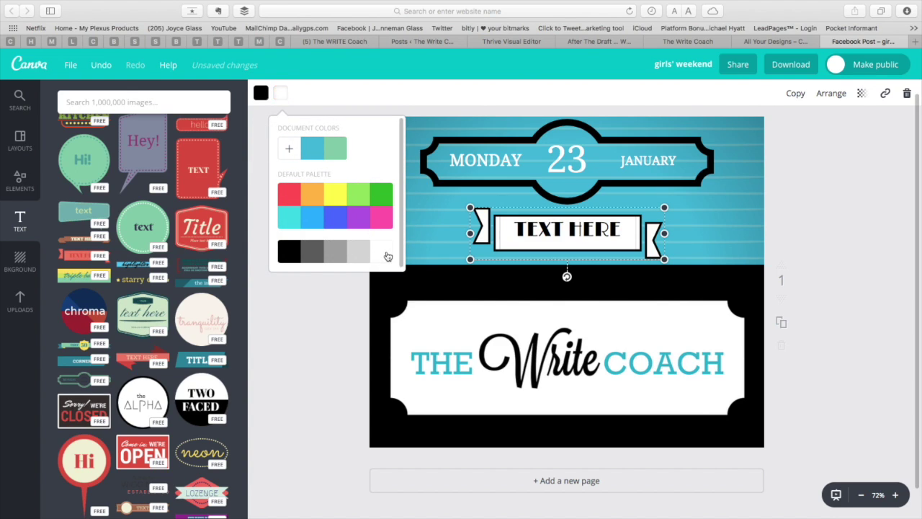
pyautogui.click(446, 205)
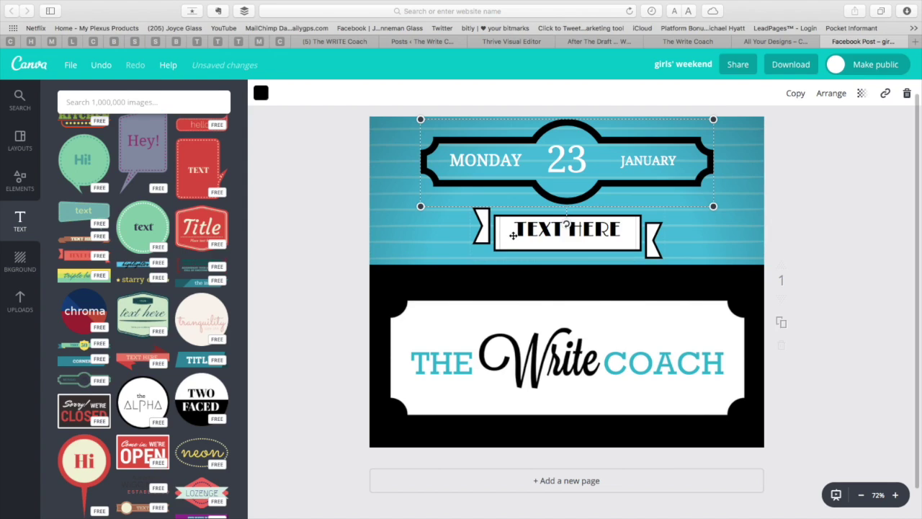
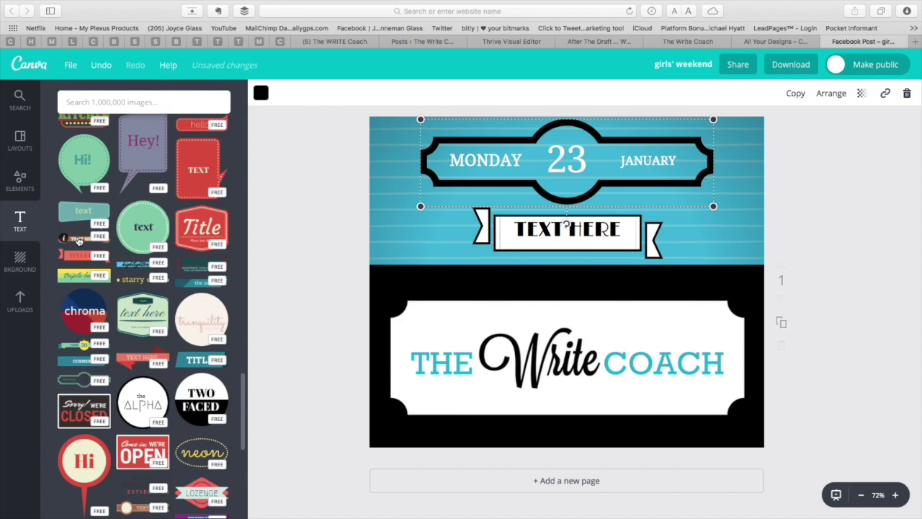
# Replace the white ribbon below the date frame with the free brown "TEXT HERE" banner text design.
pyautogui.moveTo(79, 240); pyautogui.dragTo(454, 241)
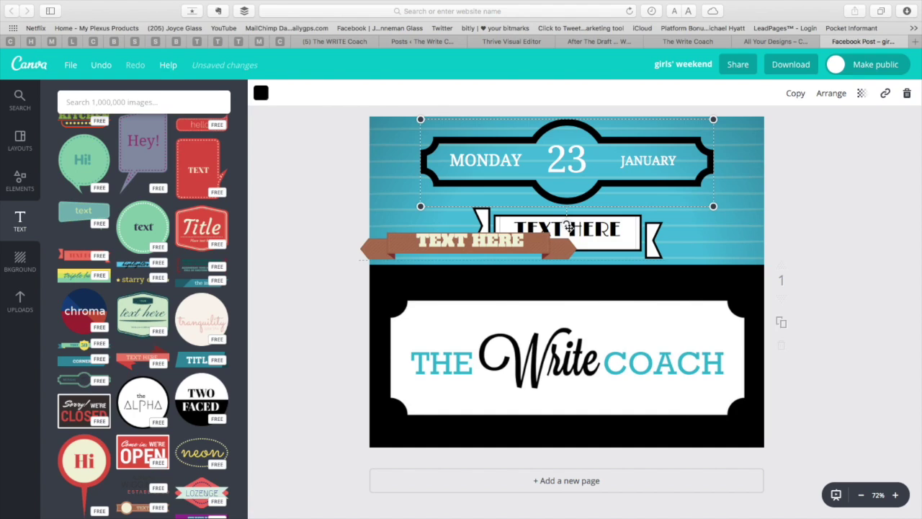
pyautogui.doubleClick(618, 230)
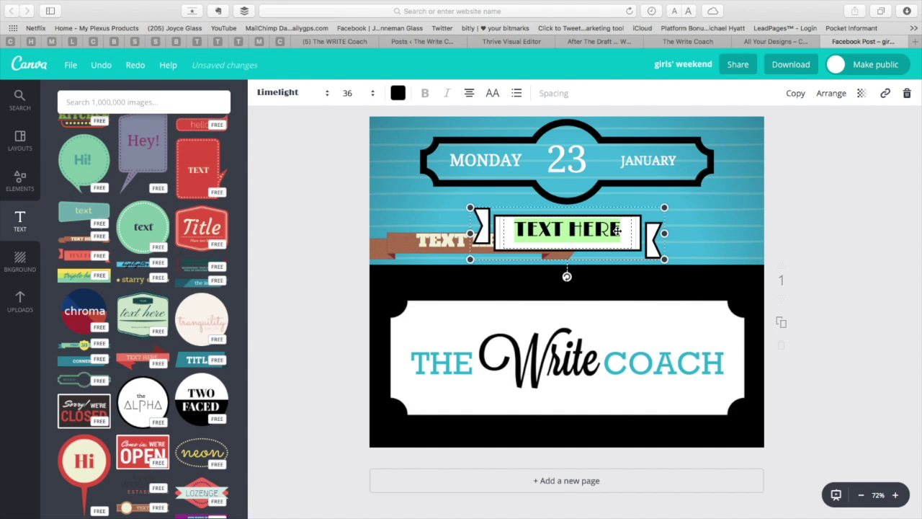
pyautogui.press('BackSpace')
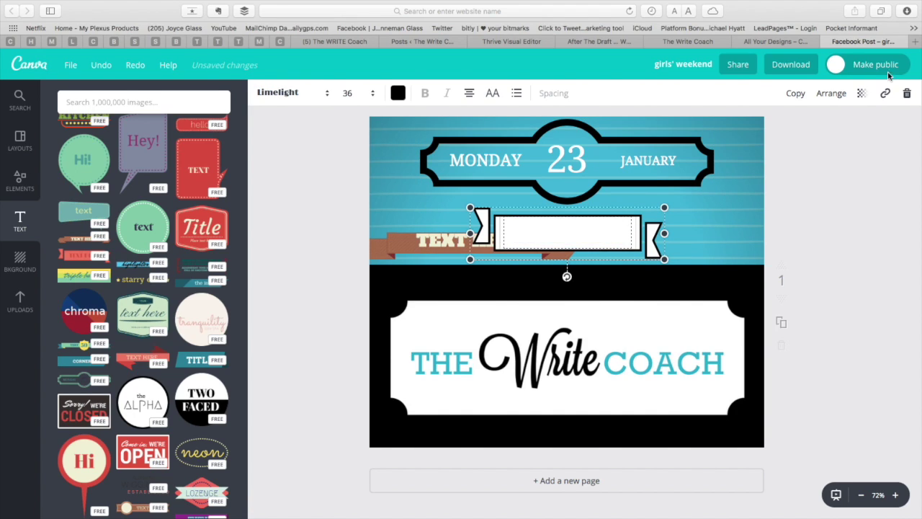
pyautogui.click(906, 93)
pyautogui.moveTo(502, 243); pyautogui.dragTo(587, 229)
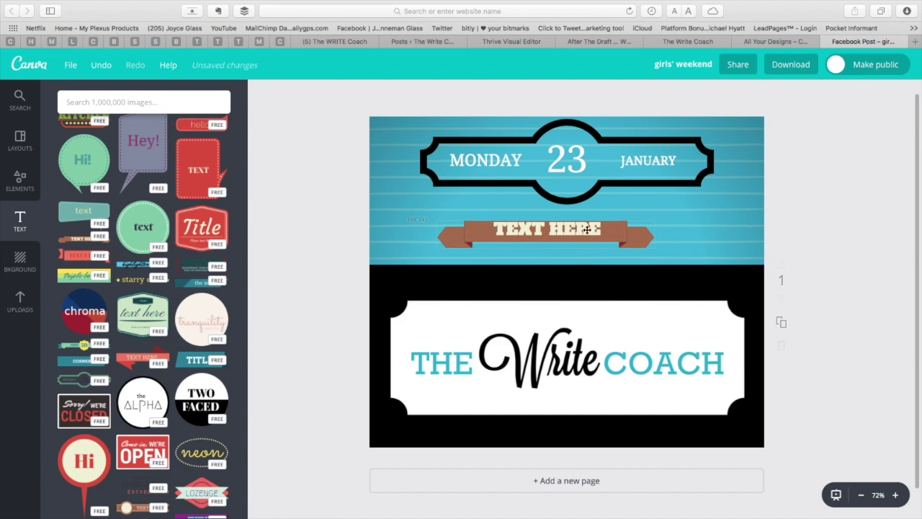
# Enlarge the brown banner to nearly the full page width and centre it just below the date frame.
pyautogui.click(654, 227)
pyautogui.moveTo(655, 221); pyautogui.dragTo(753, 197)
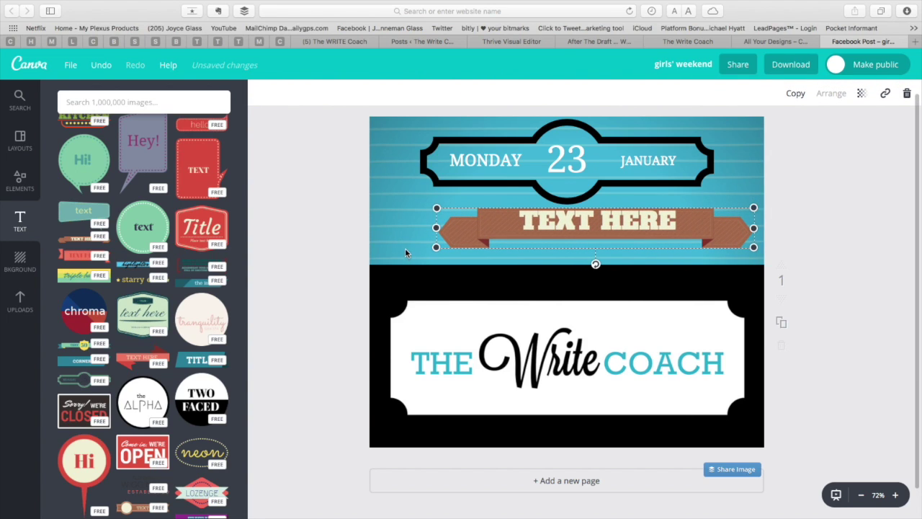
pyautogui.moveTo(425, 207); pyautogui.dragTo(369, 200)
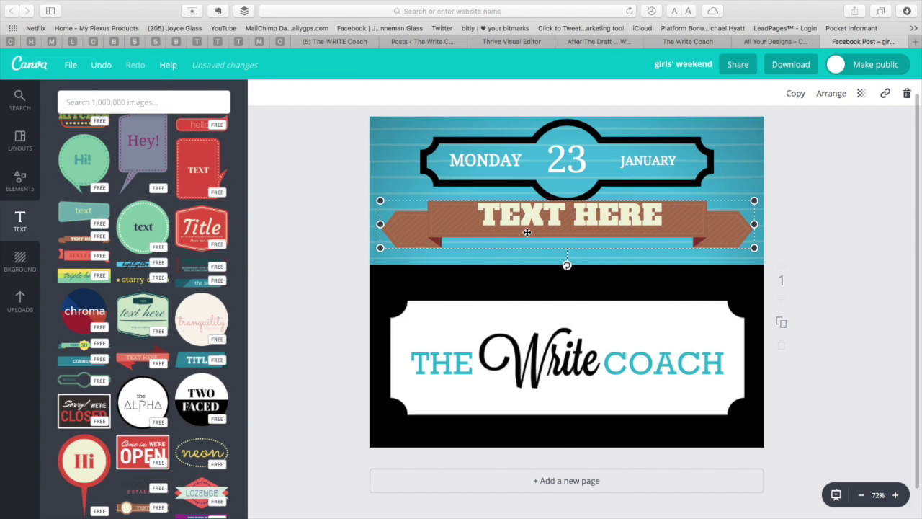
pyautogui.moveTo(654, 214)
pyautogui.mouseDown()
pyautogui.moveTo(673, 215)
pyautogui.moveTo(656, 221)
pyautogui.mouseUp()
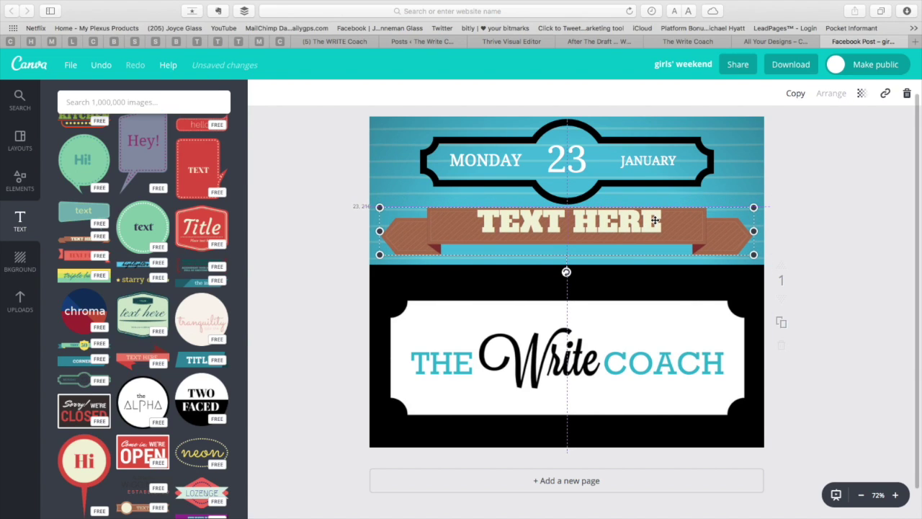
# Recolour the banner's main brown colour black.
pyautogui.doubleClick(637, 224)
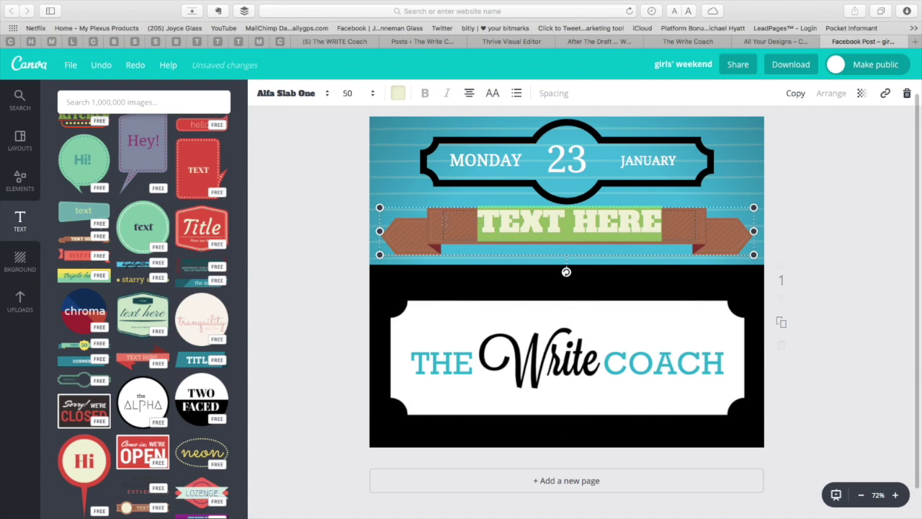
pyautogui.click(431, 225)
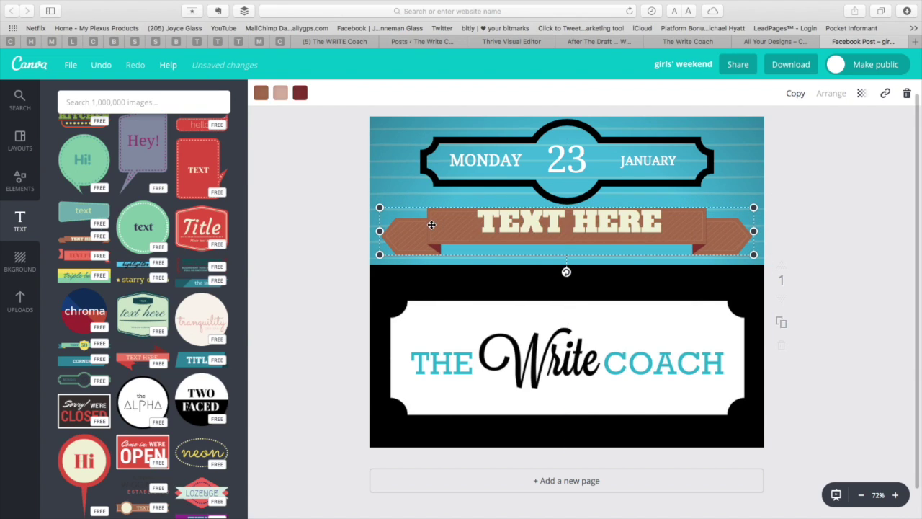
pyautogui.click(261, 93)
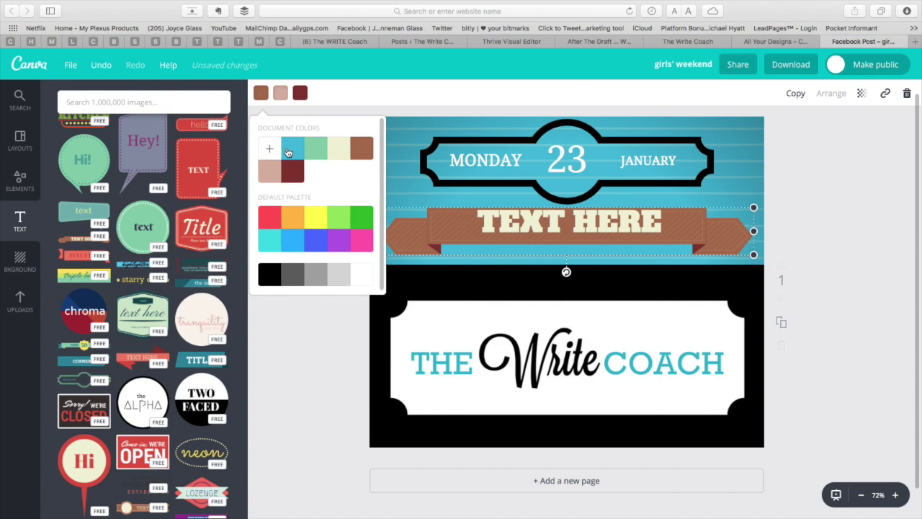
pyautogui.click(267, 276)
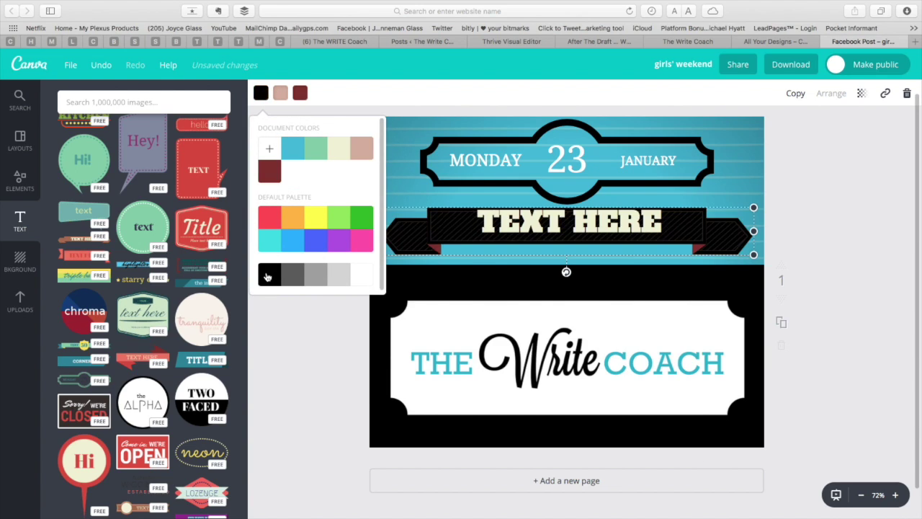
# Recolour the banner's light pink accent colour white and its dark red folds the document's blue.
pyautogui.click(280, 93)
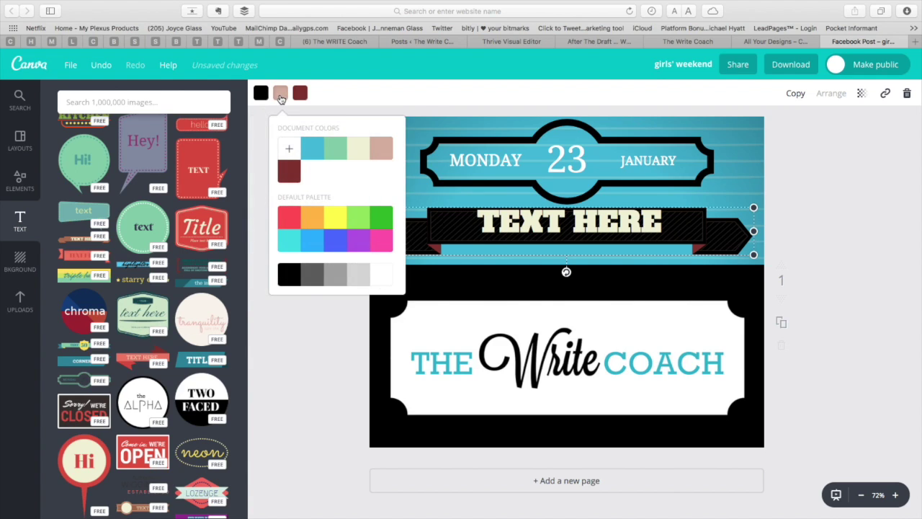
pyautogui.click(382, 273)
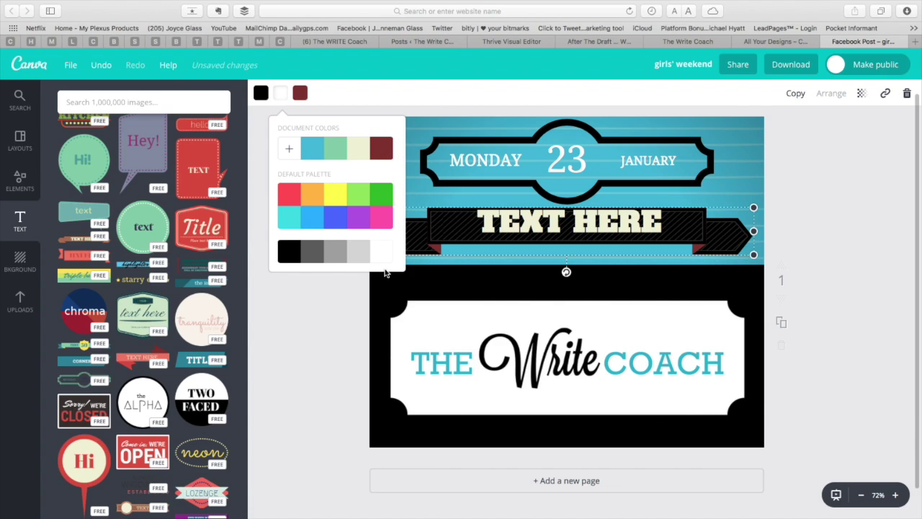
pyautogui.click(302, 93)
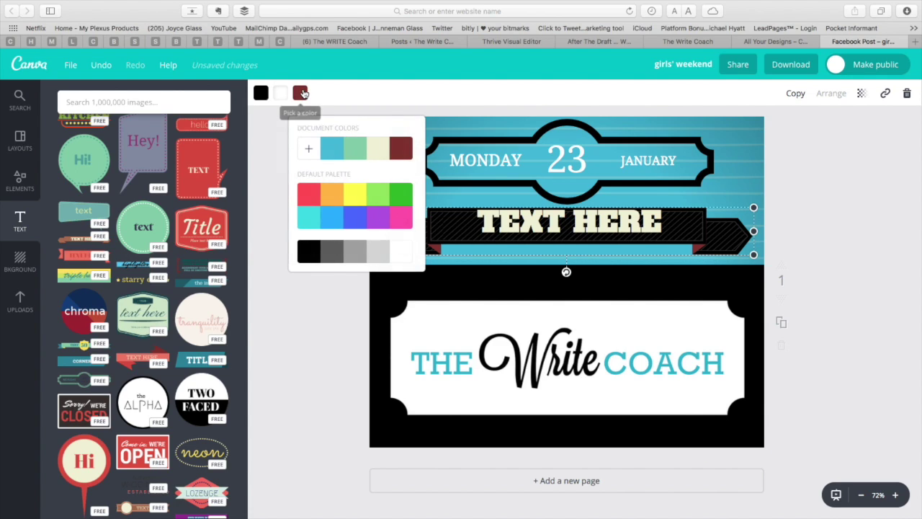
pyautogui.click(331, 156)
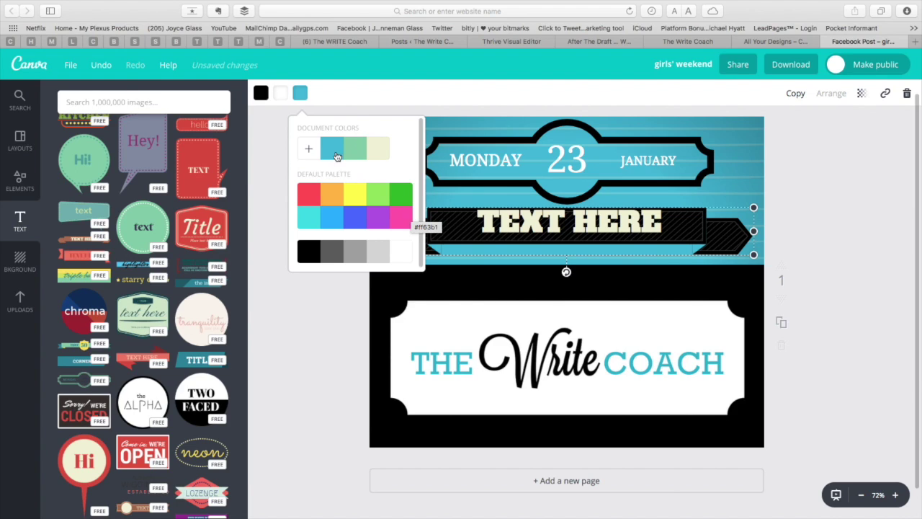
# Recolour the banner's "TEXT HERE" lettering white and change its font to Forum.
pyautogui.doubleClick(534, 226)
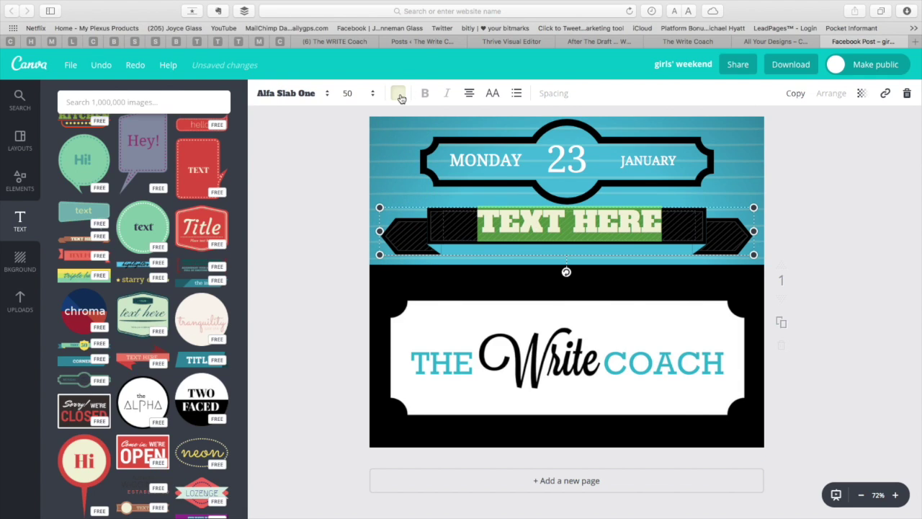
pyautogui.click(398, 93)
pyautogui.click(502, 253)
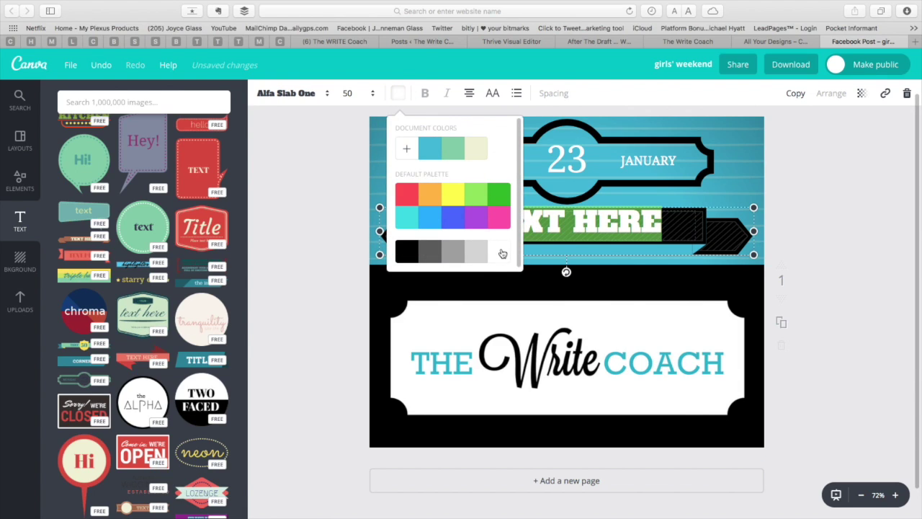
pyautogui.click(303, 94)
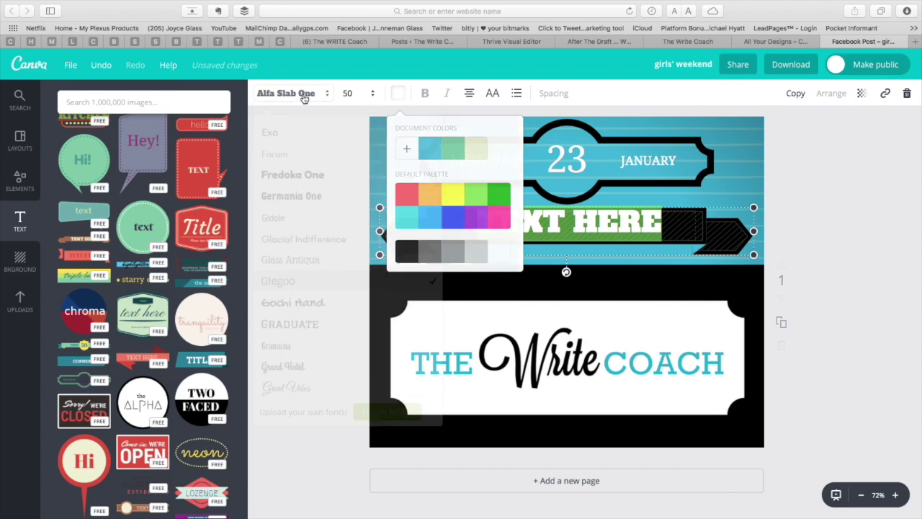
pyautogui.click(288, 159)
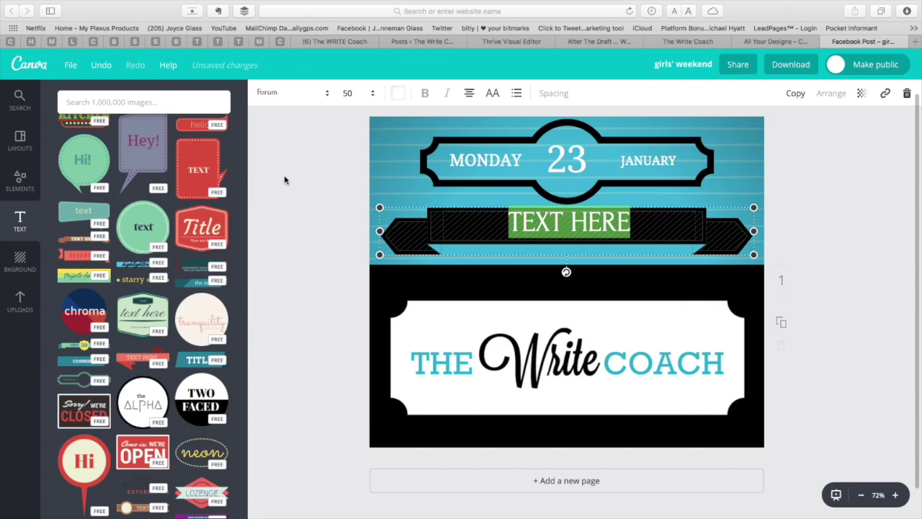
pyautogui.click(701, 231)
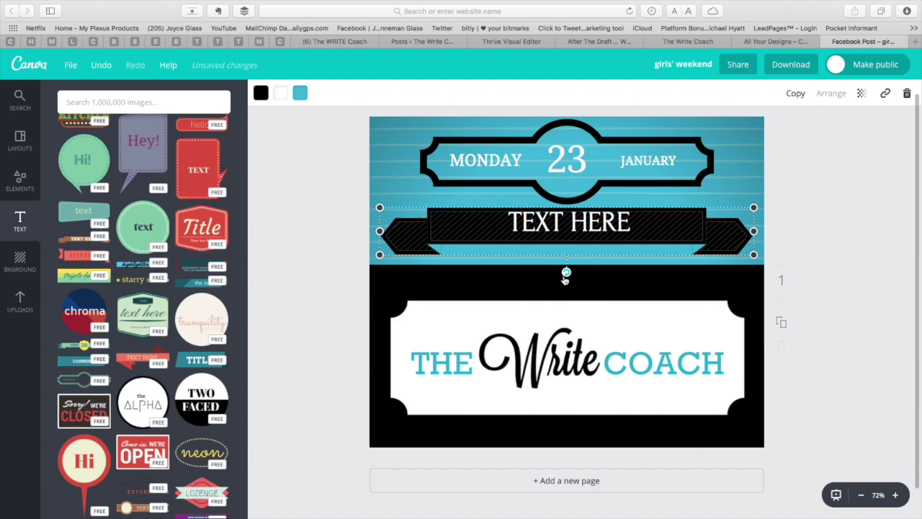
pyautogui.moveTo(578, 277)
pyautogui.mouseDown()
pyautogui.moveTo(595, 272)
pyautogui.moveTo(560, 278)
pyautogui.moveTo(567, 283)
pyautogui.mouseUp()
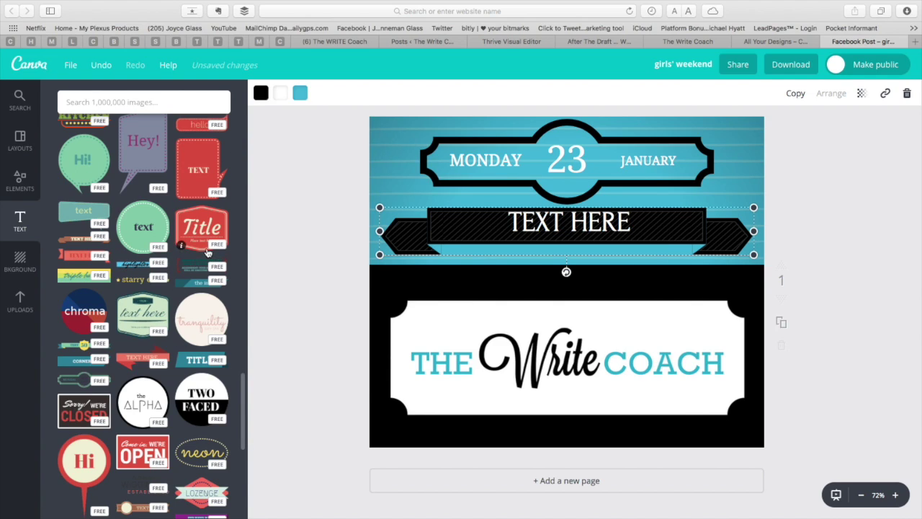
# Show the Shapes elements and delete the black "TEXT HERE" banner below the date frame.
pyautogui.click(22, 189)
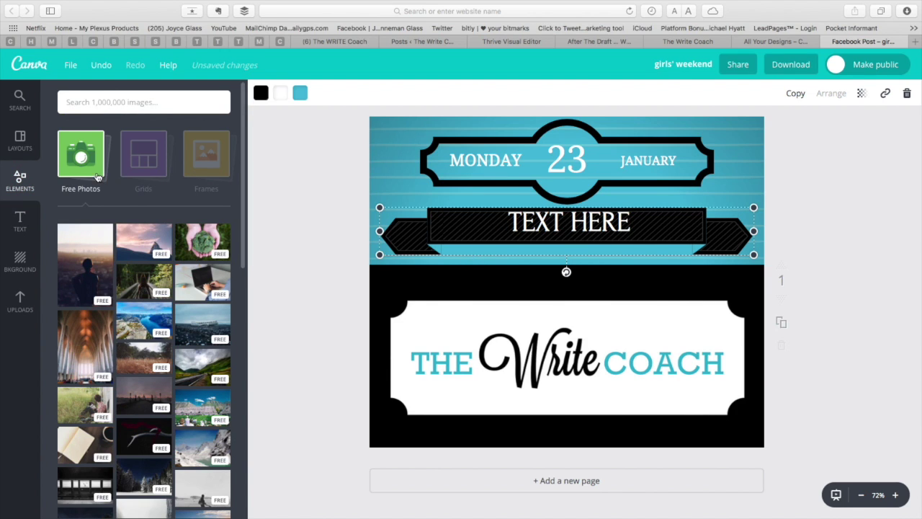
pyautogui.click(96, 172)
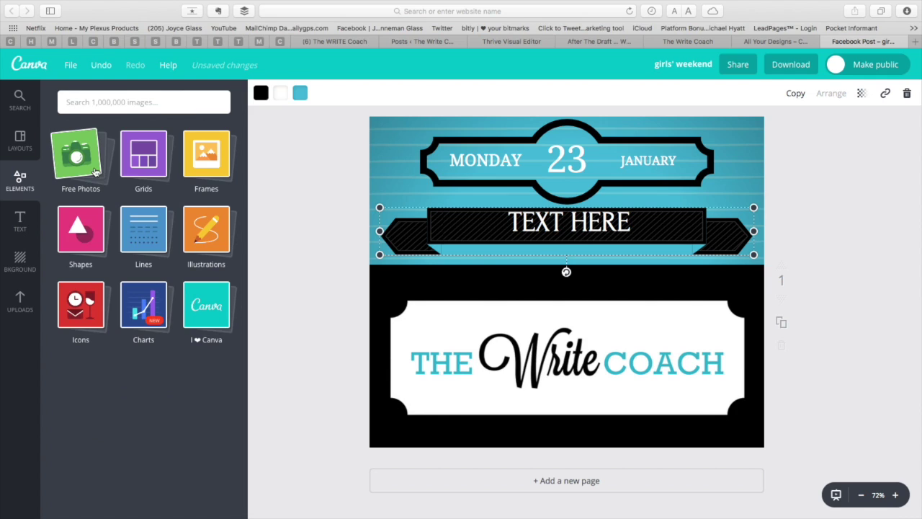
pyautogui.click(94, 235)
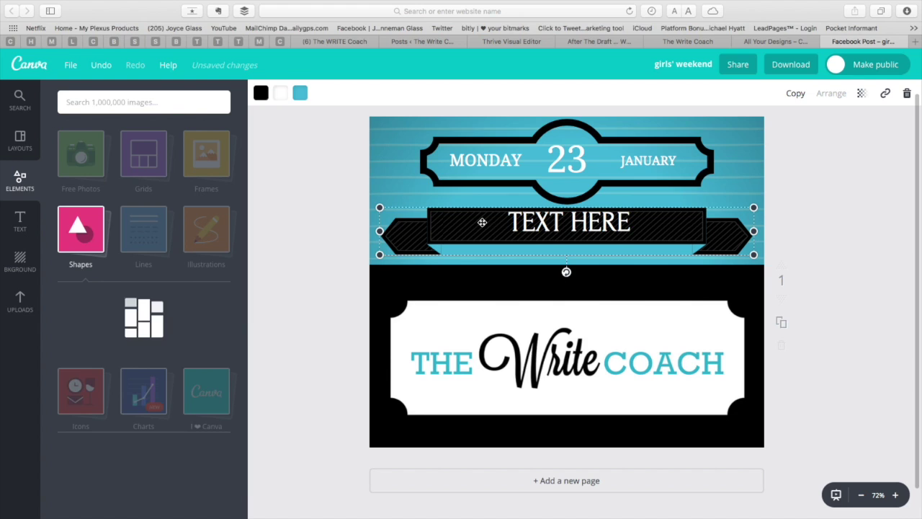
pyautogui.doubleClick(570, 236)
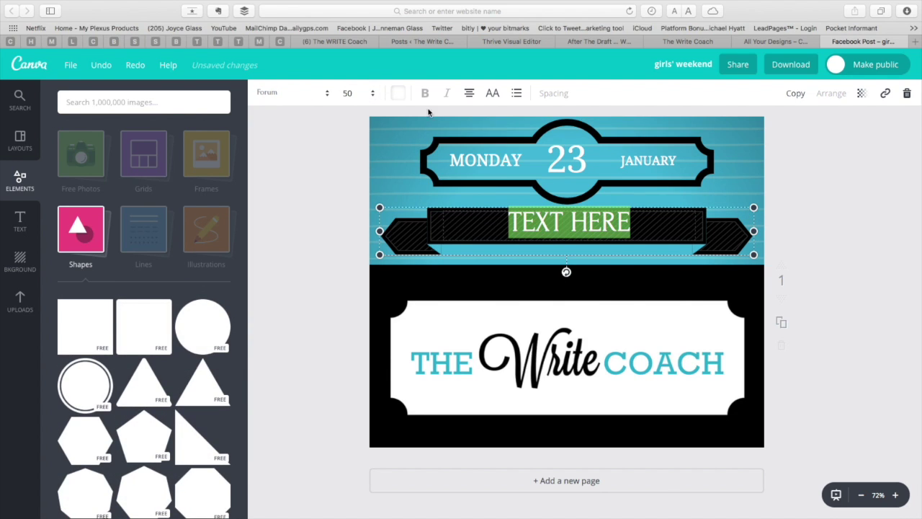
pyautogui.click(907, 93)
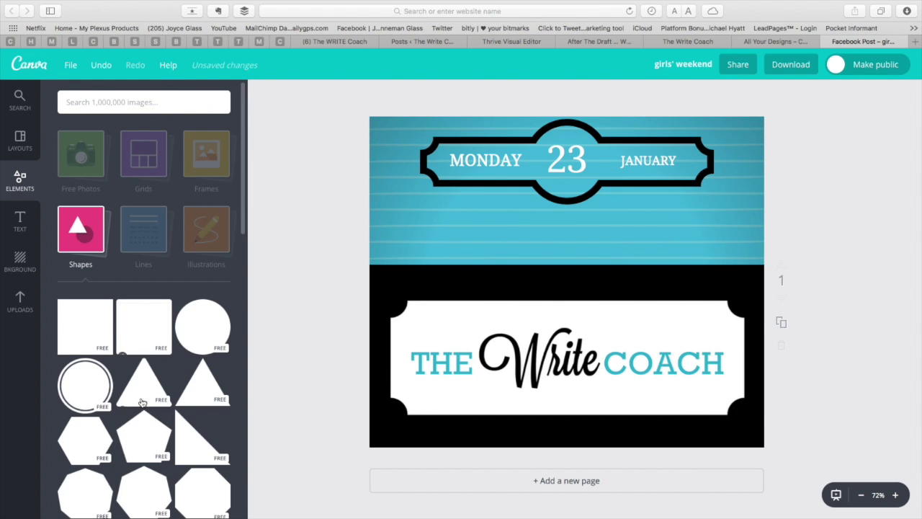
# Add the free solid circle shape to the page.
pyautogui.scroll(-4, 144, 417)
pyautogui.scroll(-2, 143, 417)
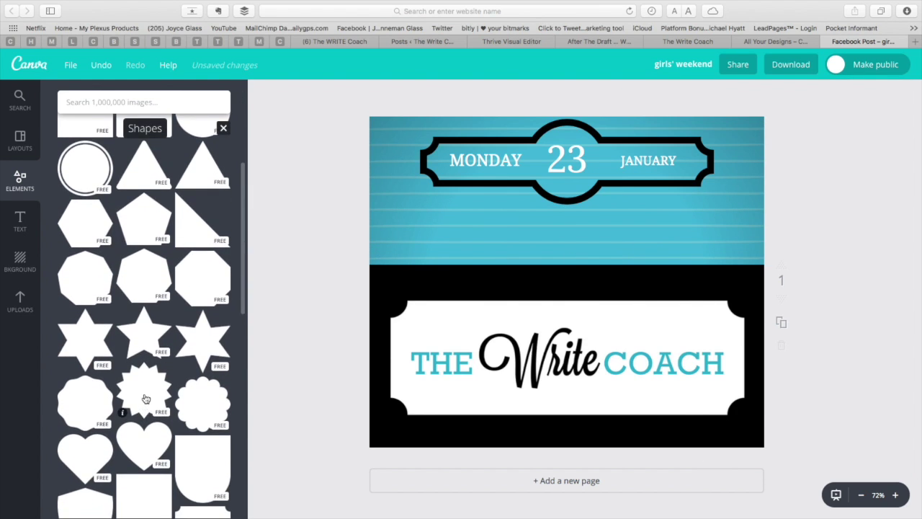
pyautogui.scroll(5, 144, 392)
pyautogui.moveTo(196, 253); pyautogui.dragTo(521, 265)
# Delete The Write Coach logo image together with its picture frame on the lower half of the page.
pyautogui.click(703, 325)
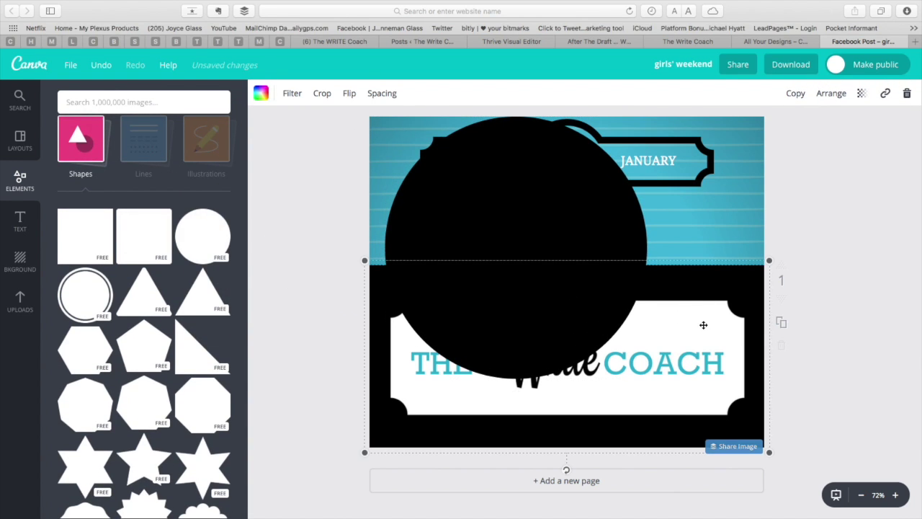
pyautogui.press('Delete')
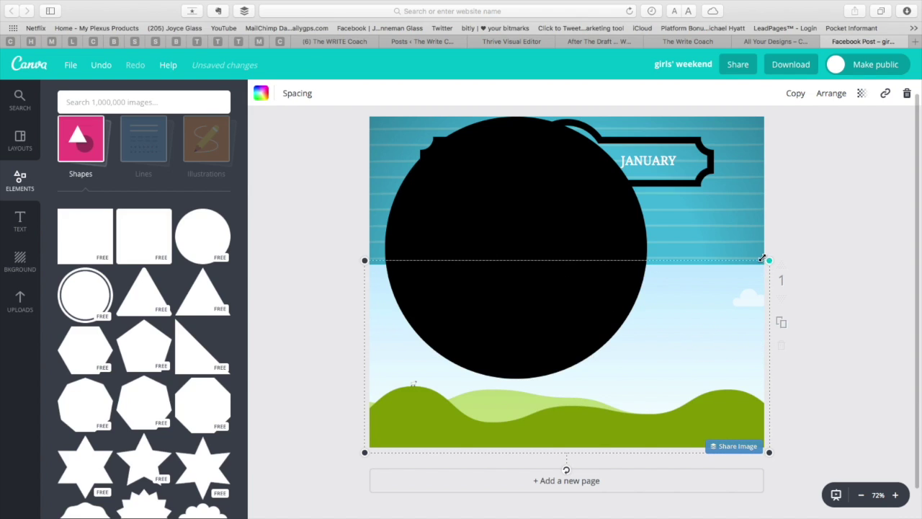
pyautogui.click(907, 94)
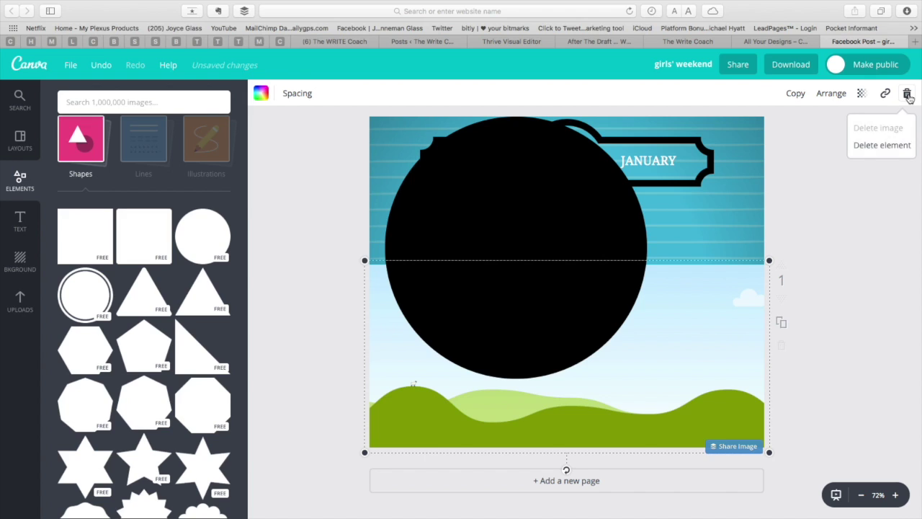
pyautogui.click(880, 146)
# Centre the circle below the date frame, shrink it to clear the frame, and fill it white.
pyautogui.moveTo(552, 247); pyautogui.dragTo(601, 317)
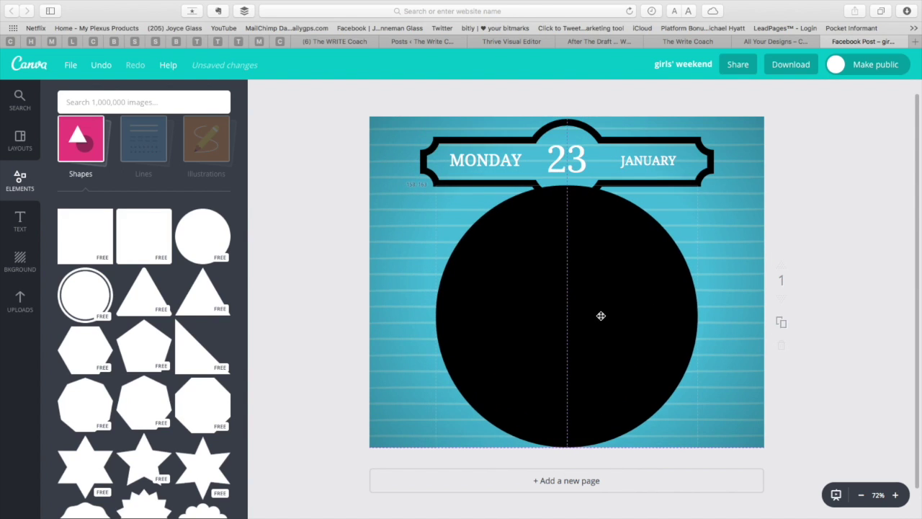
pyautogui.click(630, 260)
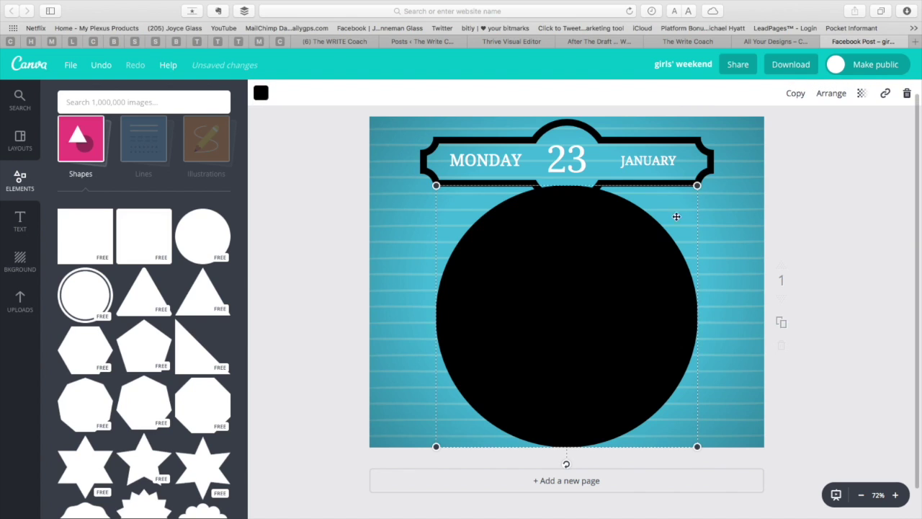
pyautogui.moveTo(699, 186); pyautogui.dragTo(651, 232)
pyautogui.moveTo(564, 270); pyautogui.dragTo(587, 249)
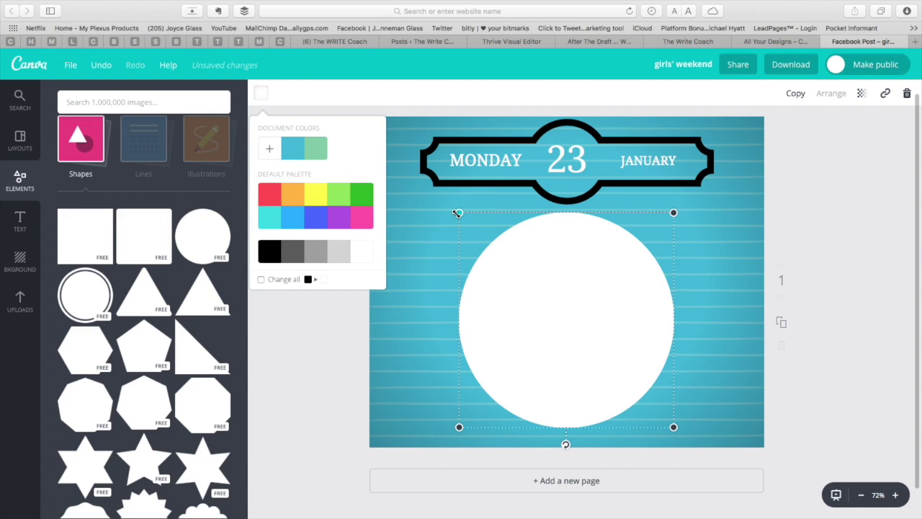
# Enlarge the white circle slightly to fill the space below the date frame and make it partly transparent.
pyautogui.moveTo(455, 214); pyautogui.dragTo(436, 200)
pyautogui.moveTo(566, 284); pyautogui.dragTo(574, 299)
pyautogui.click(861, 92)
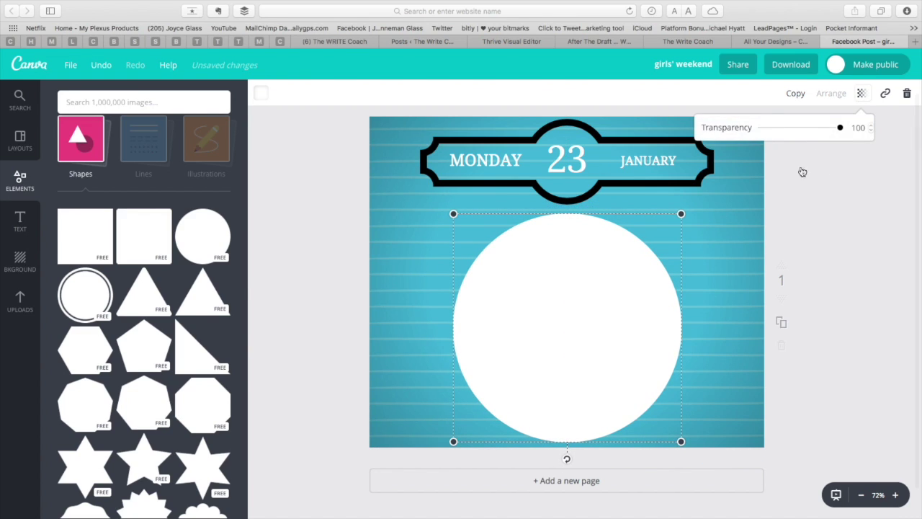
pyautogui.moveTo(841, 128); pyautogui.dragTo(819, 129)
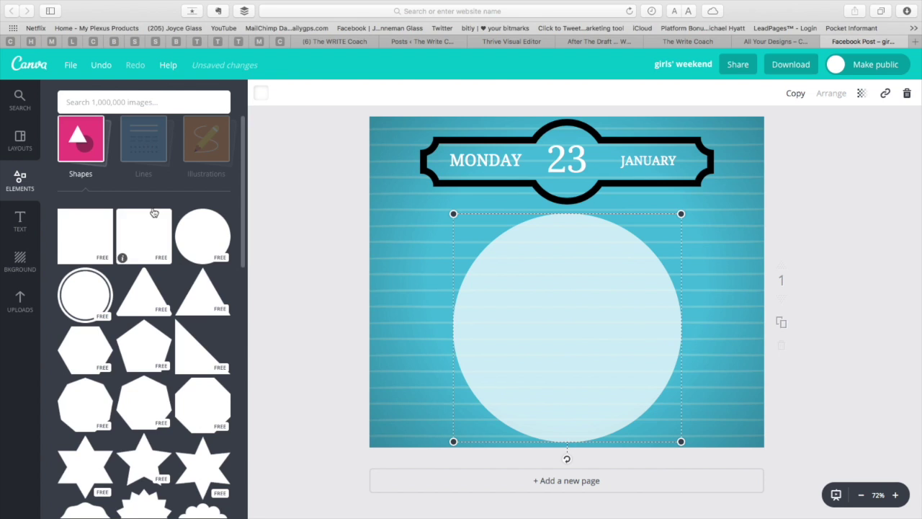
# Add a heading text box in the middle of the translucent circle.
pyautogui.click(19, 229)
pyautogui.scroll(-5, 87, 183)
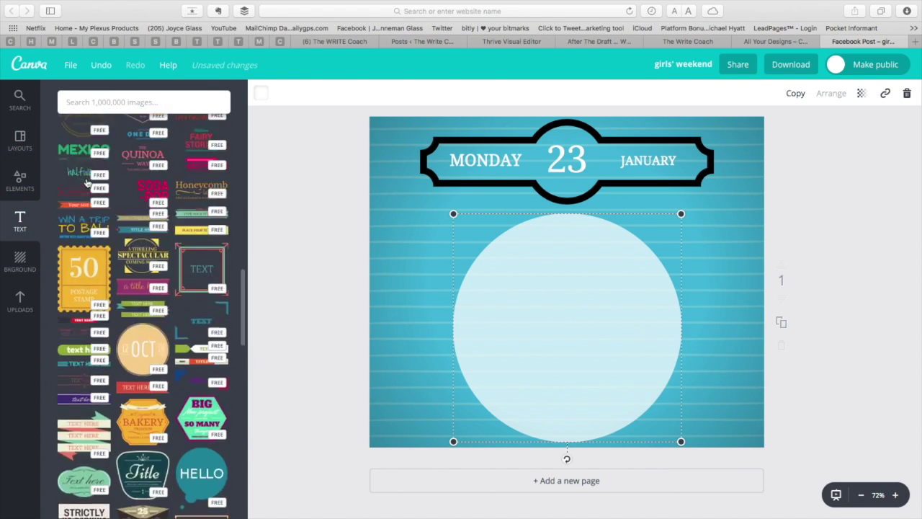
pyautogui.scroll(10, 87, 182)
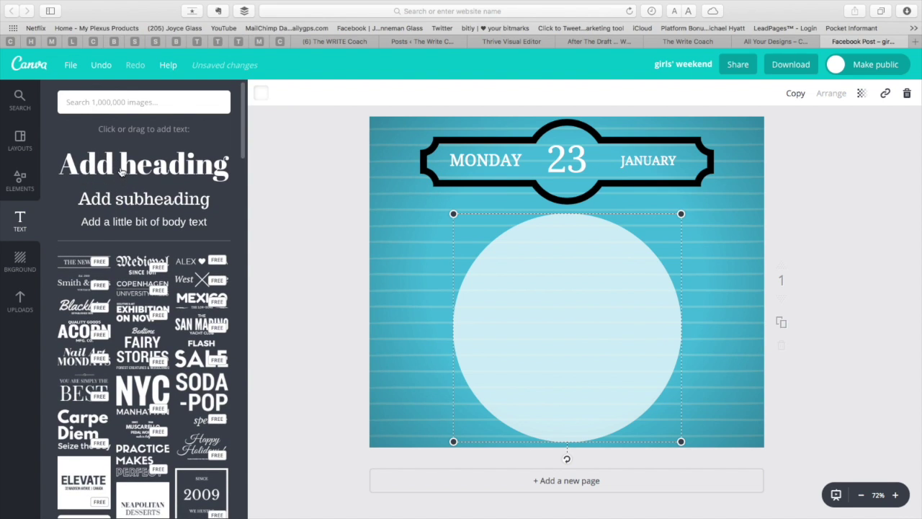
pyautogui.moveTo(121, 168); pyautogui.dragTo(566, 325)
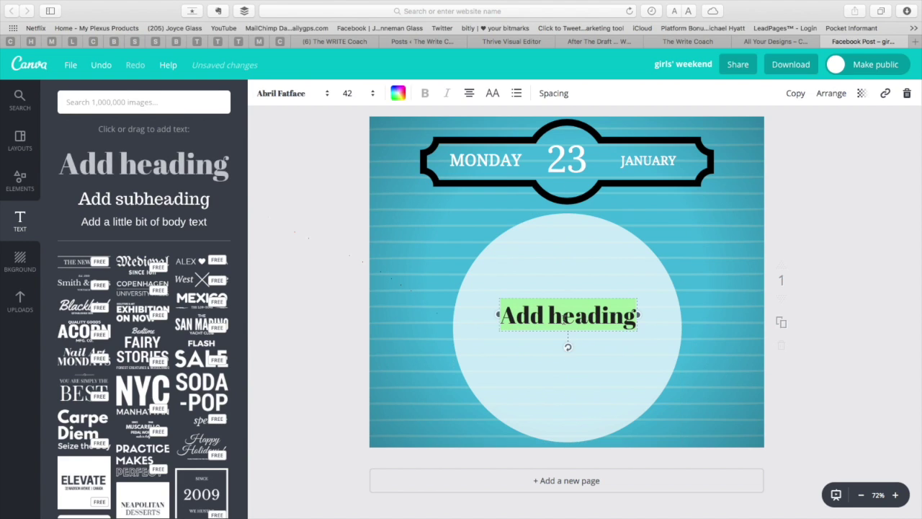
# Choose a new font for the whole "Add heading" text in the circle.
pyautogui.moveTo(502, 315); pyautogui.dragTo(635, 315)
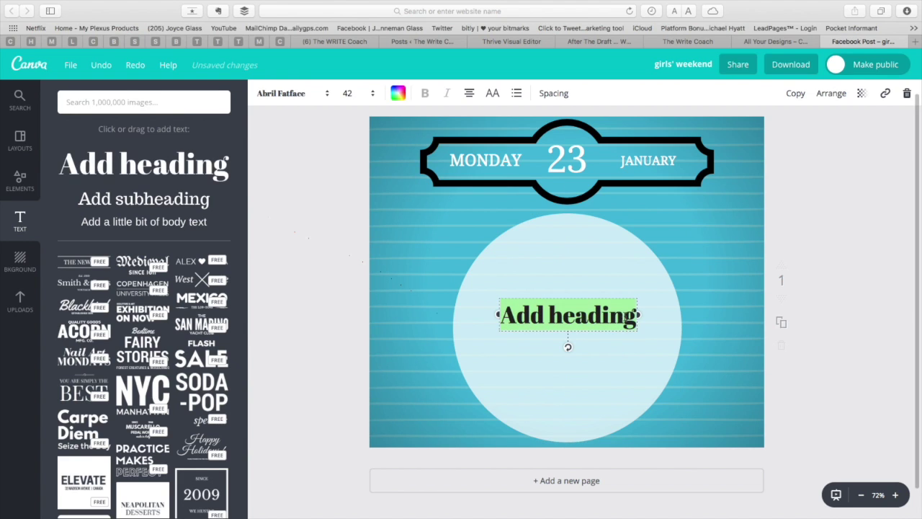
pyautogui.click(328, 101)
pyautogui.scroll(-3, 305, 209)
pyautogui.scroll(-15, 305, 214)
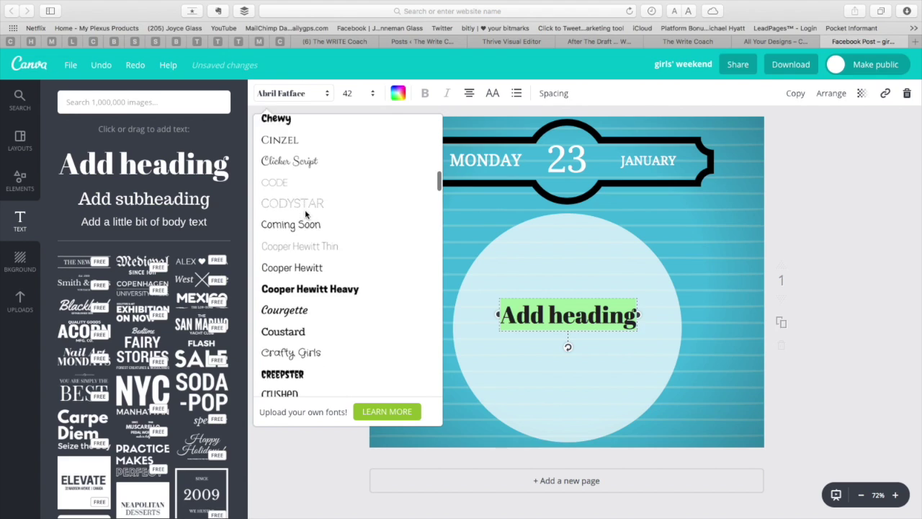
pyautogui.scroll(3, 305, 211)
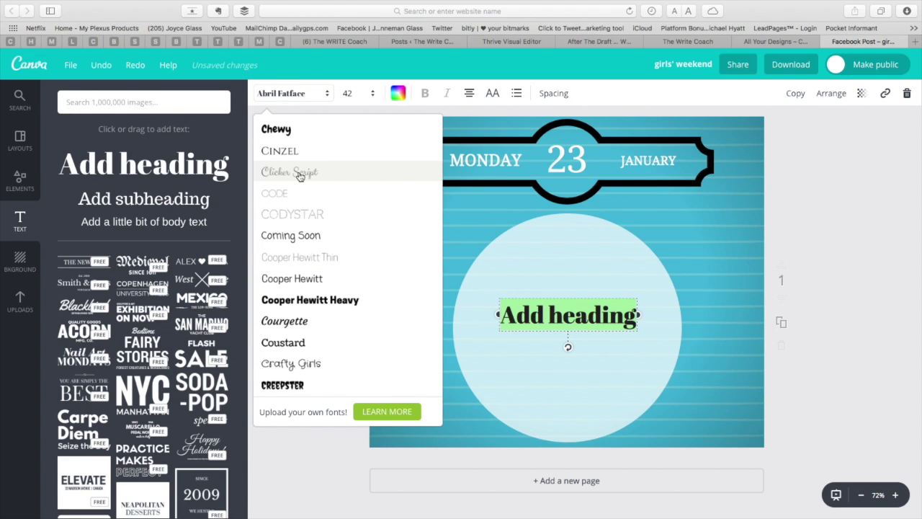
# Set the heading's font to Clicker Script and replace its text with three lines: "Join Me", "For Tips From", "The Write Coach".
pyautogui.click(301, 176)
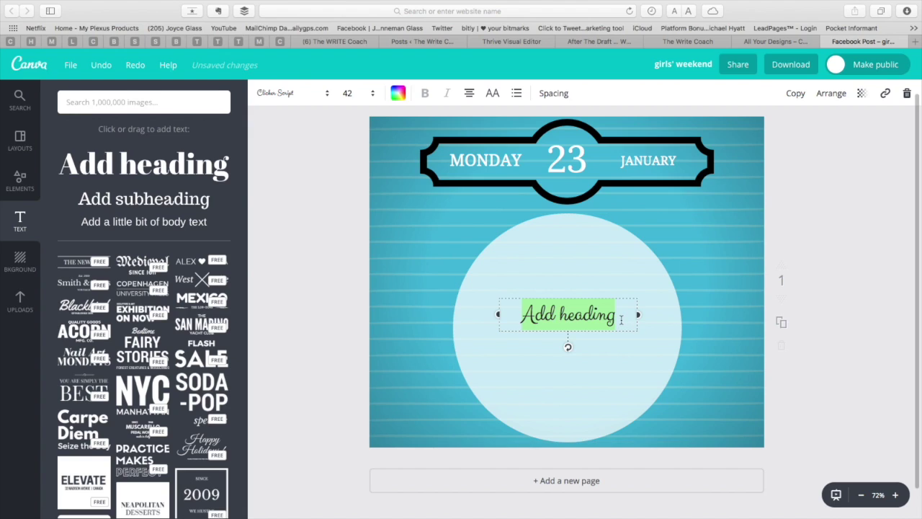
pyautogui.write('Join Me')
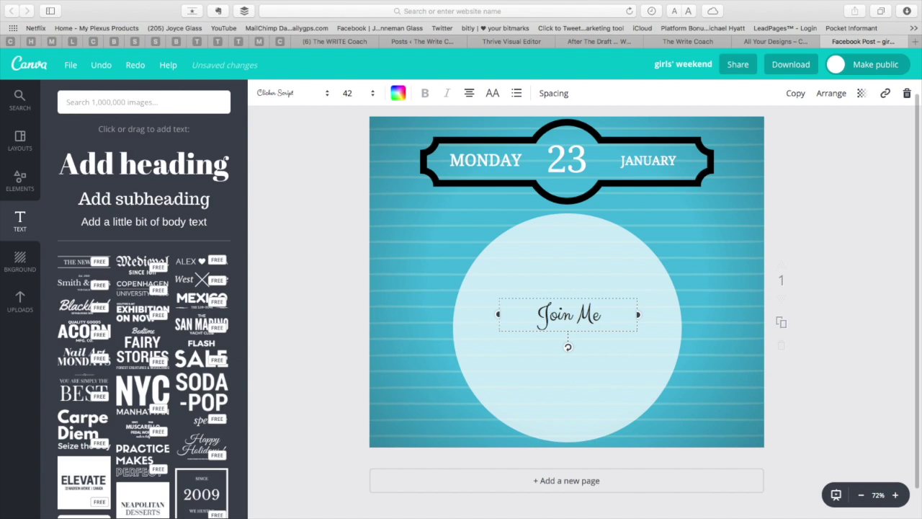
pyautogui.press('Return')
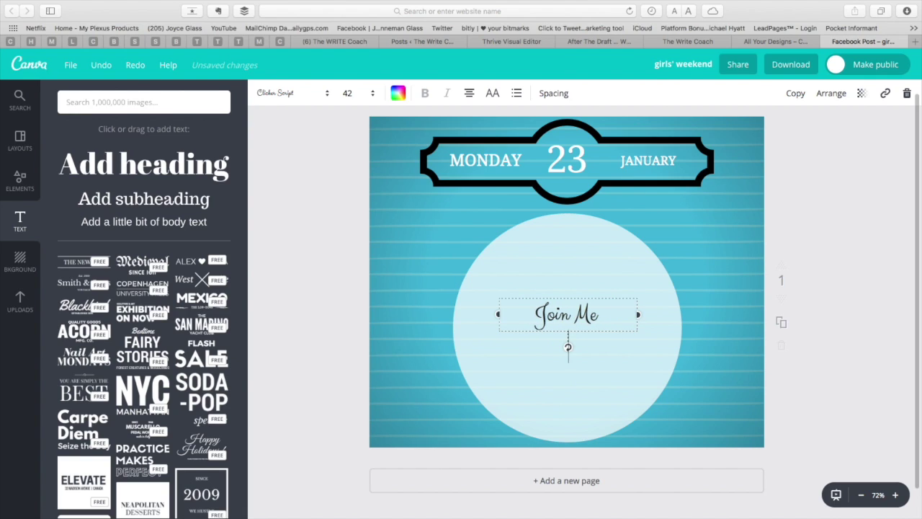
pyautogui.write('For T')
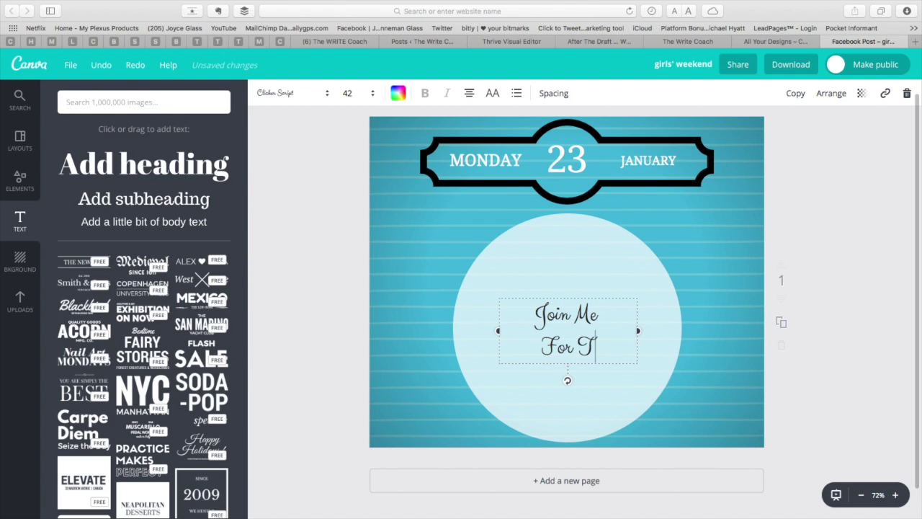
pyautogui.write('ips Fro')
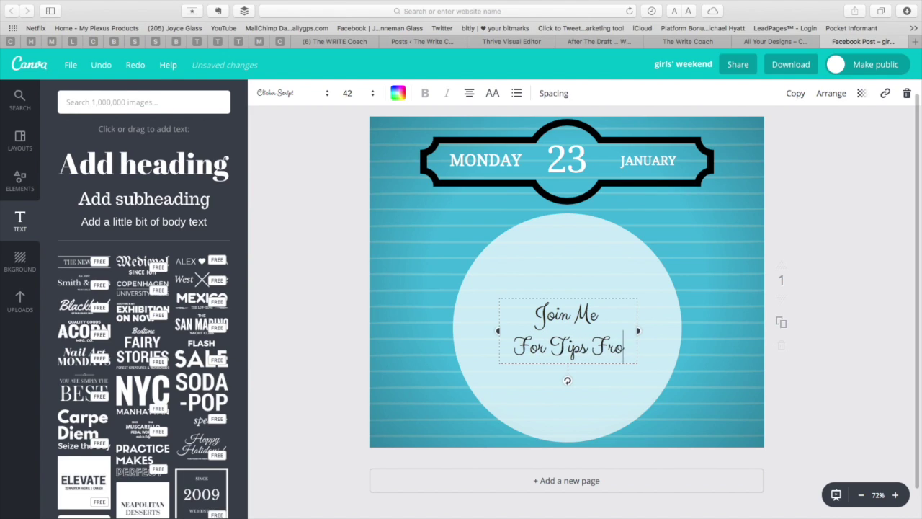
pyautogui.write('m The')
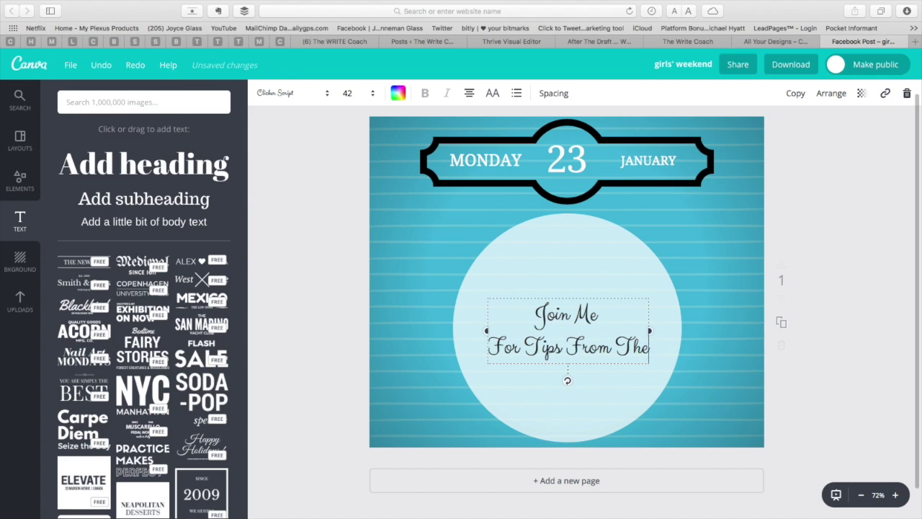
pyautogui.write(' Write')
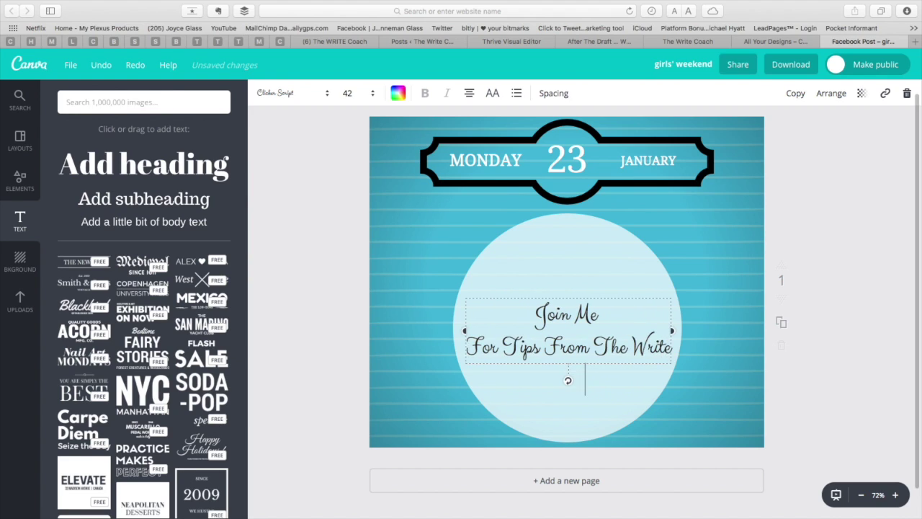
pyautogui.write(' Coach')
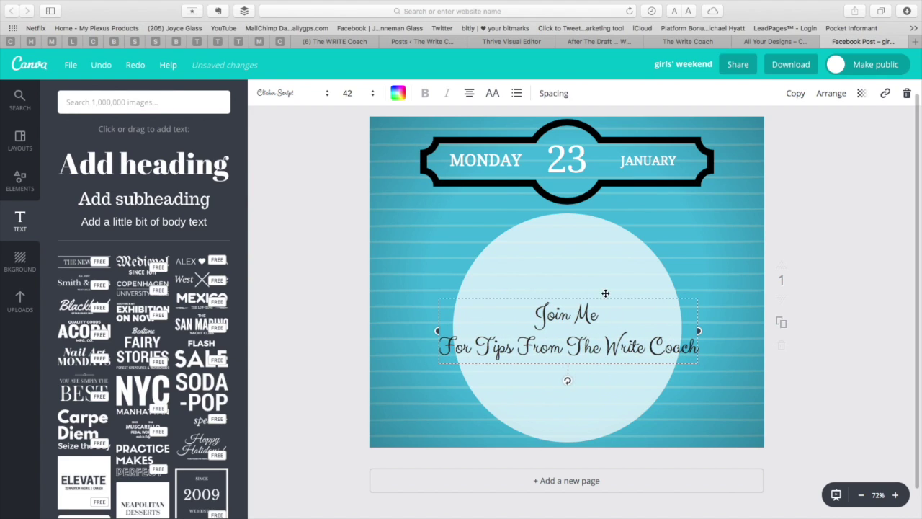
pyautogui.click(567, 351)
pyautogui.press('Return')
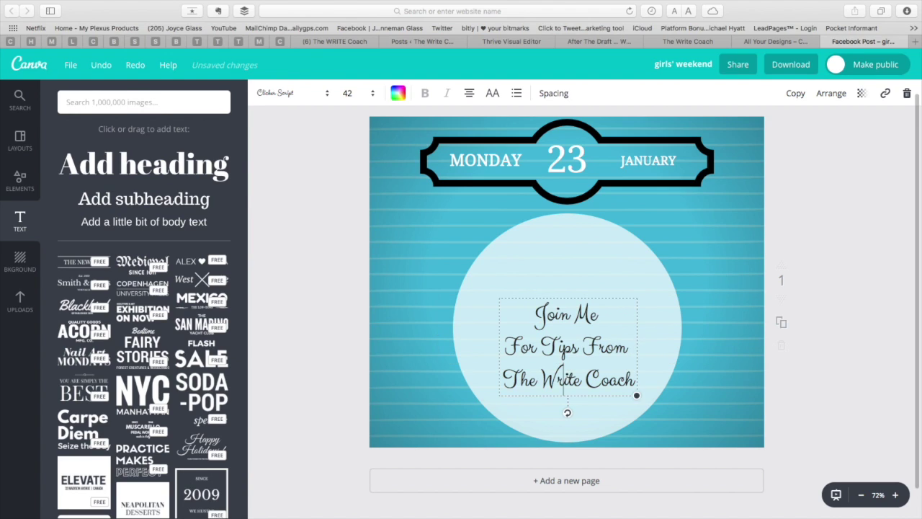
# Widen the "Join Me" text box slightly and move it up to the middle of the pale circle.
pyautogui.moveTo(635, 383); pyautogui.dragTo(568, 283)
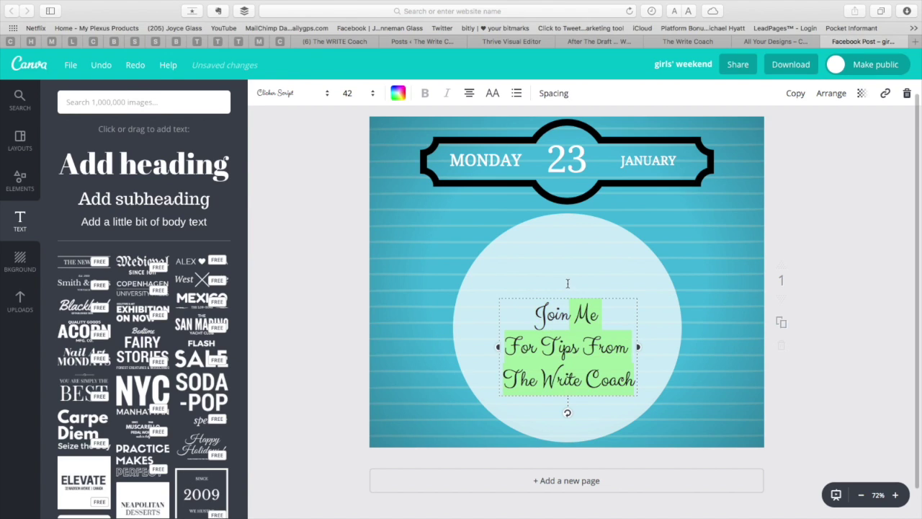
pyautogui.click(689, 316)
pyautogui.moveTo(610, 329)
pyautogui.mouseDown()
pyautogui.moveTo(611, 292)
pyautogui.moveTo(613, 312)
pyautogui.mouseUp()
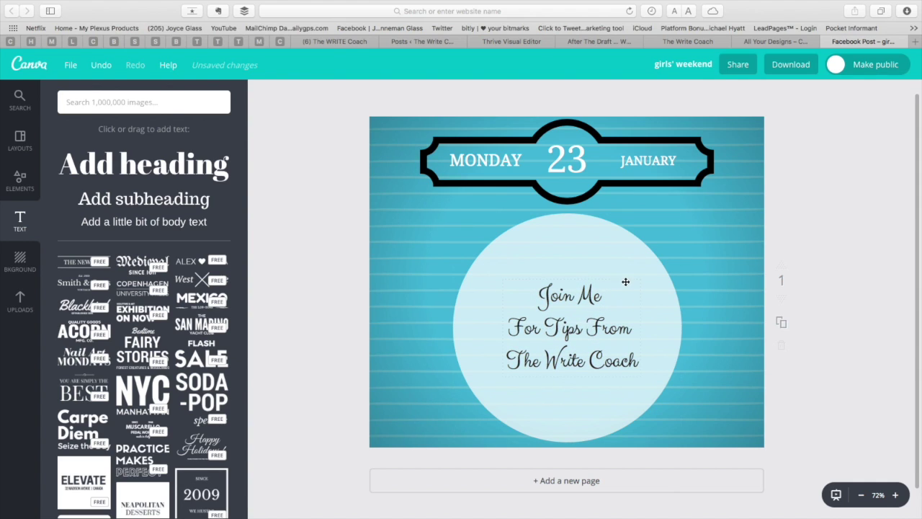
pyautogui.click(622, 291)
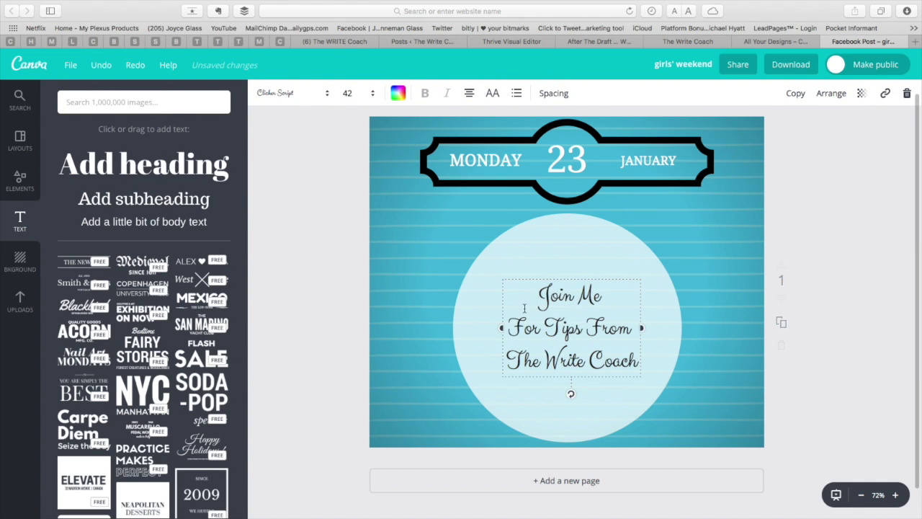
pyautogui.moveTo(501, 329); pyautogui.dragTo(475, 328)
pyautogui.moveTo(621, 288)
pyautogui.mouseDown()
pyautogui.moveTo(632, 272)
pyautogui.moveTo(633, 283)
pyautogui.mouseUp()
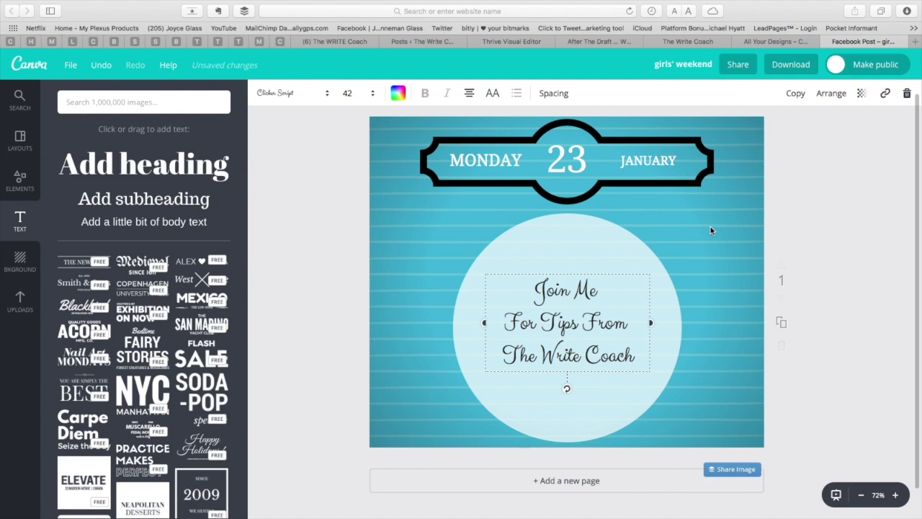
pyautogui.click(412, 273)
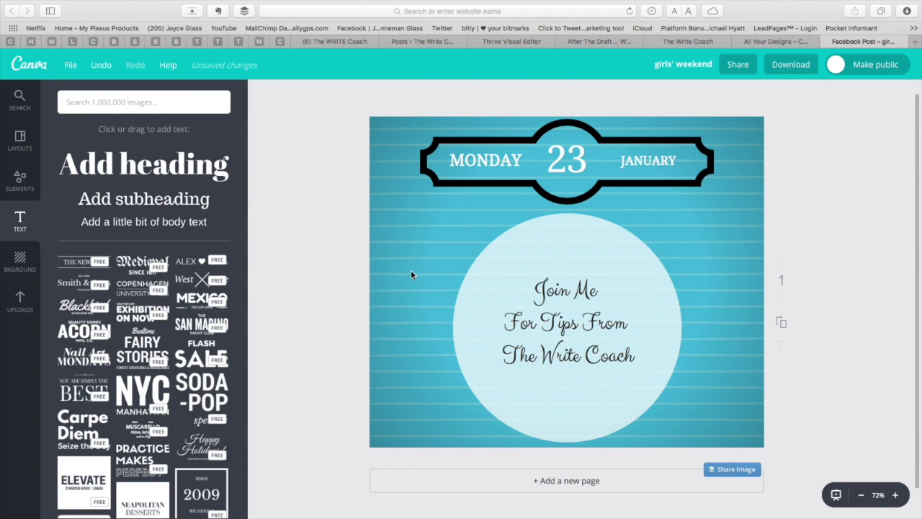
# Apply the $1 USD white-washed wood plank background to the design and nudge the text up slightly.
pyautogui.click(21, 262)
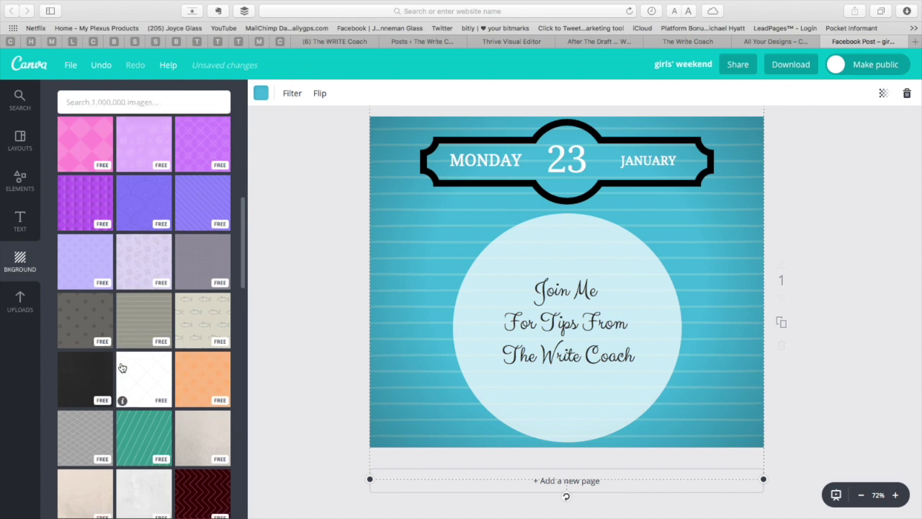
pyautogui.scroll(-5, 121, 368)
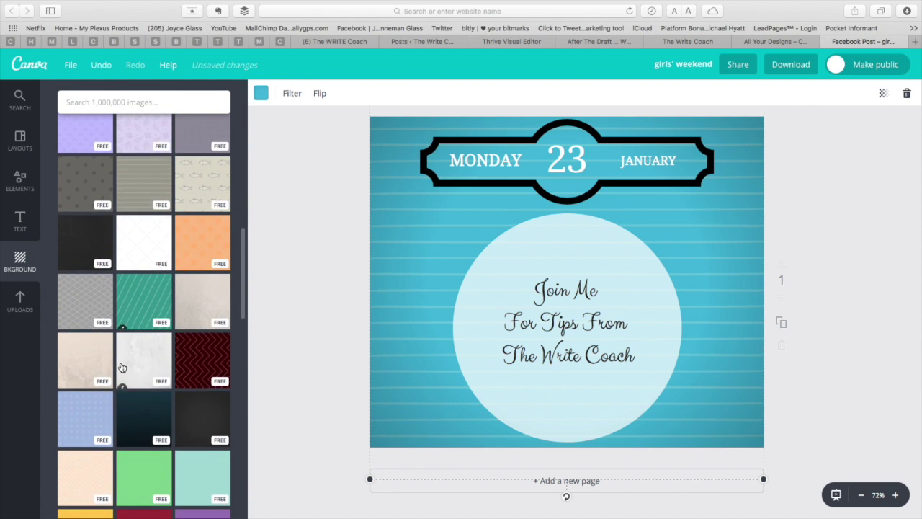
pyautogui.scroll(-8, 122, 368)
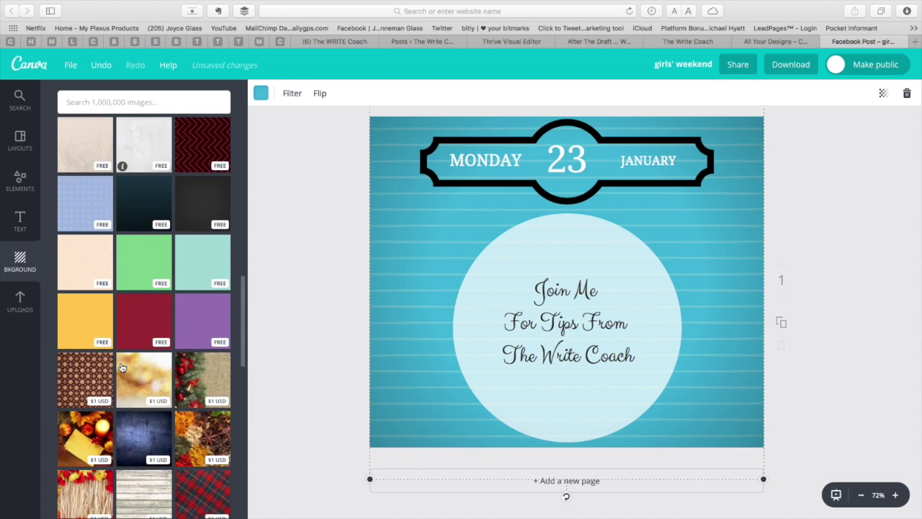
pyautogui.scroll(-8, 122, 368)
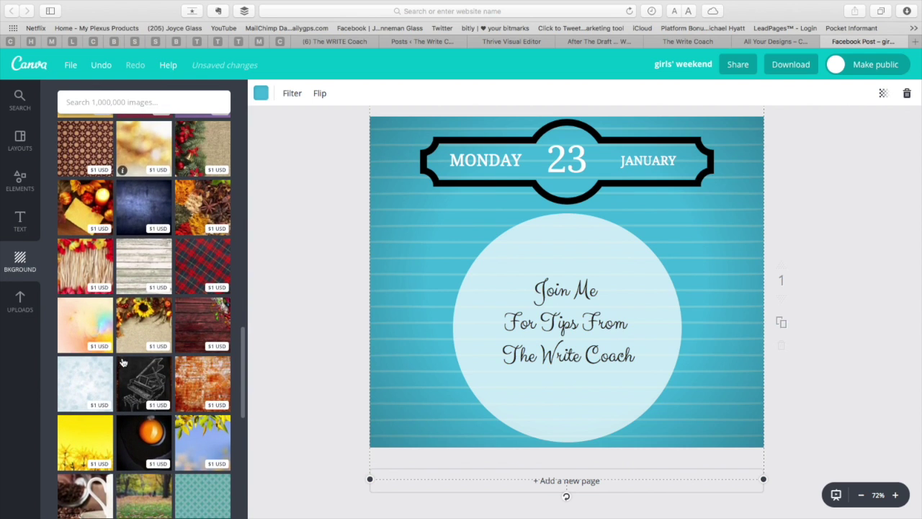
pyautogui.click(146, 257)
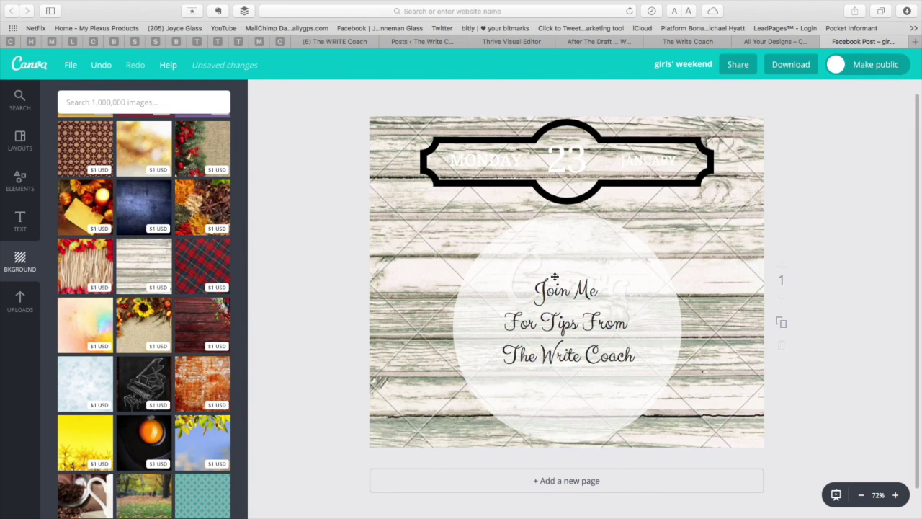
pyautogui.moveTo(547, 287)
pyautogui.mouseDown()
pyautogui.moveTo(556, 261)
pyautogui.moveTo(548, 281)
pyautogui.mouseUp()
# Delete the date banner reading "MONDAY 23 JANUARY" from the design.
pyautogui.doubleClick(603, 161)
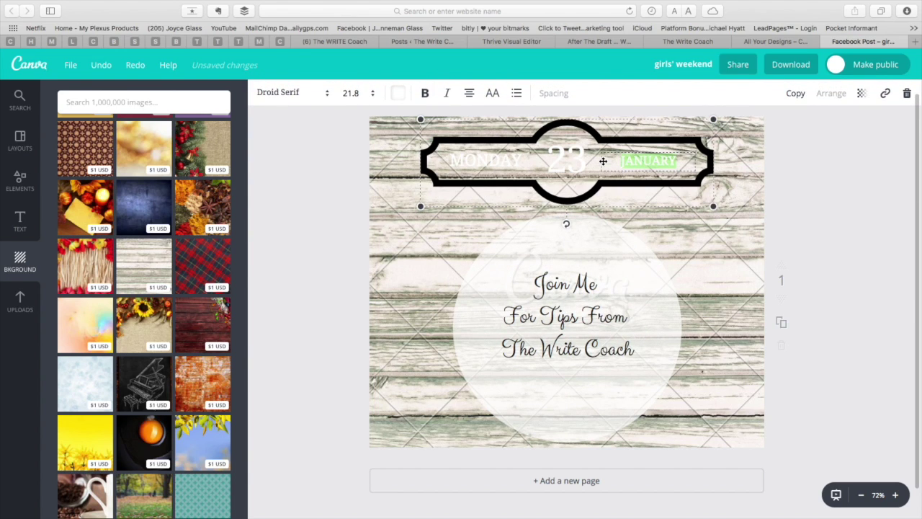
pyautogui.press('Escape')
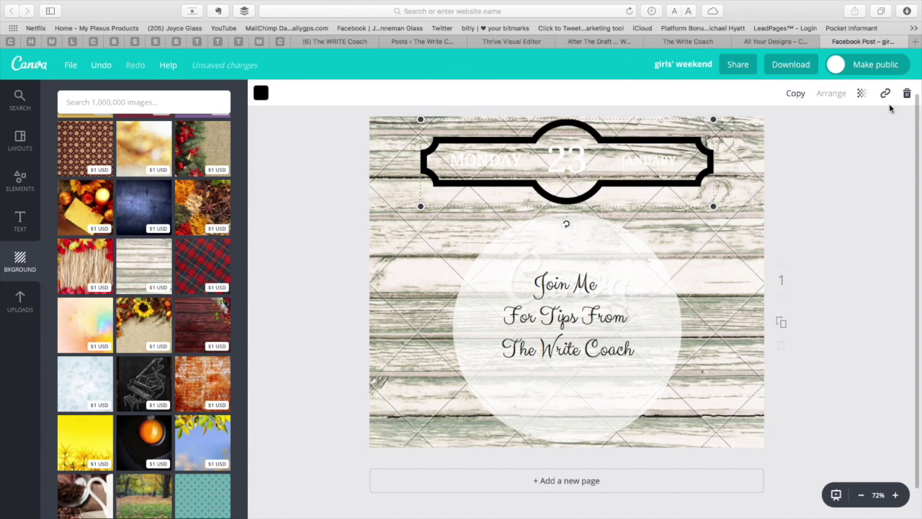
pyautogui.click(907, 93)
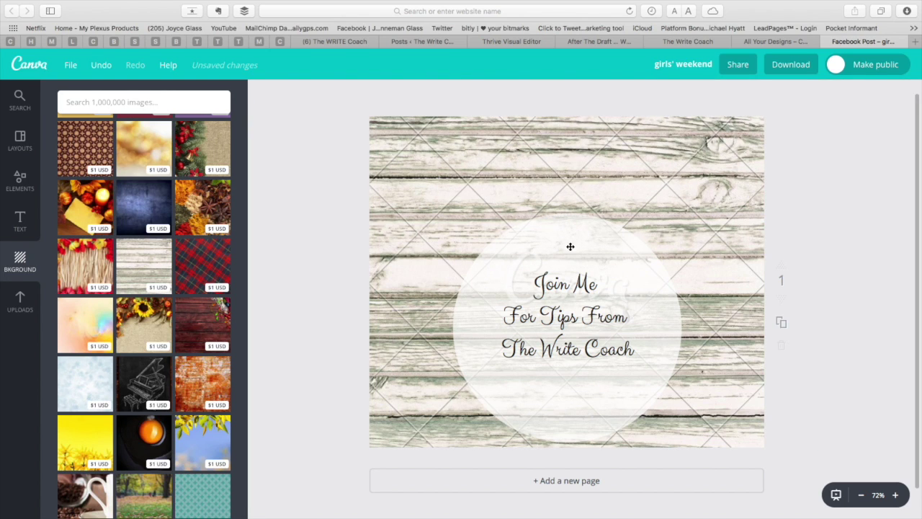
# Move the translucent circle up into the space above it and reposition the three-line text inside it.
pyautogui.moveTo(570, 223); pyautogui.dragTo(558, 176)
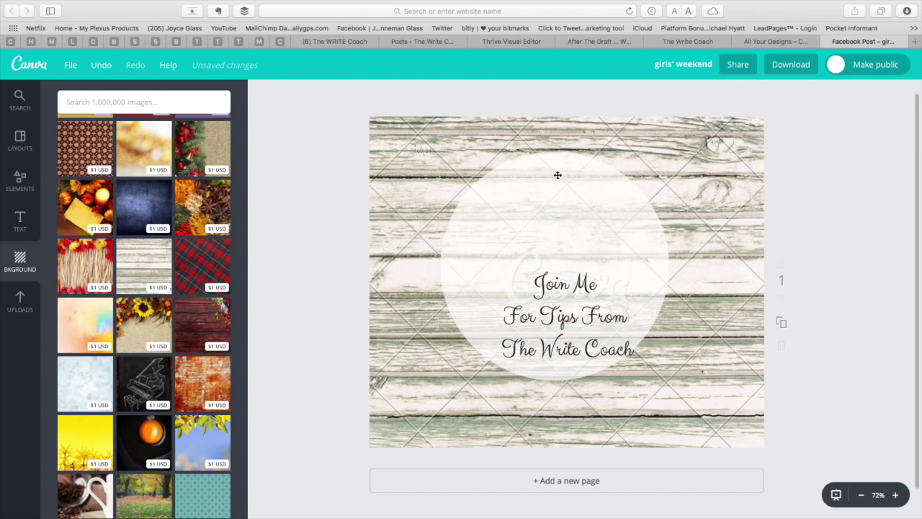
pyautogui.moveTo(578, 310); pyautogui.dragTo(569, 265)
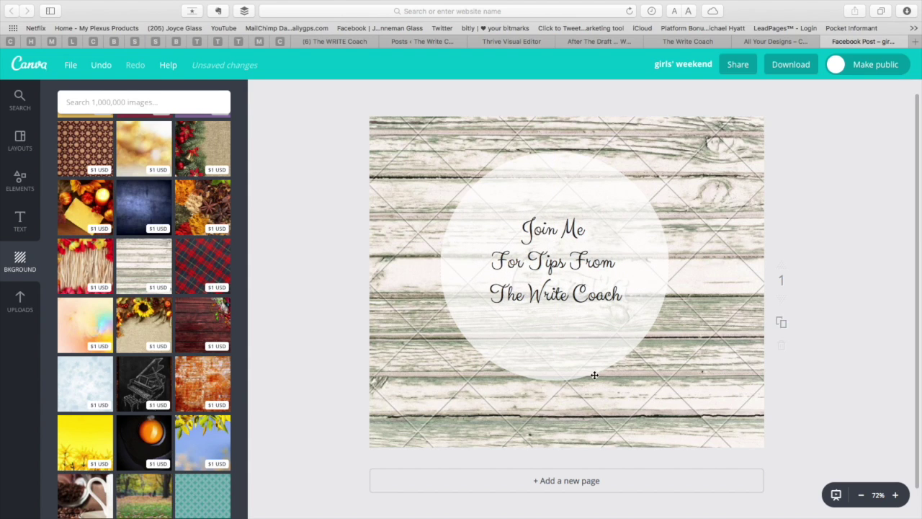
pyautogui.moveTo(568, 294); pyautogui.dragTo(570, 299)
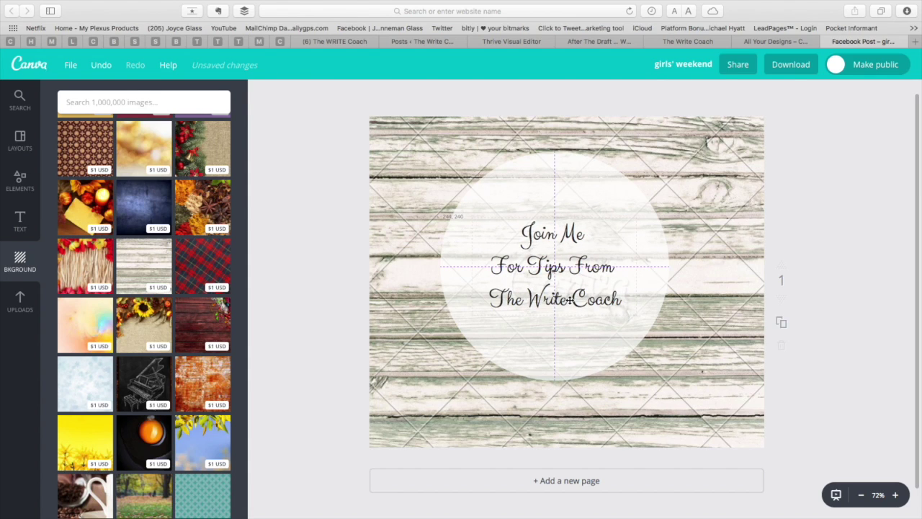
pyautogui.moveTo(618, 271); pyautogui.dragTo(627, 272)
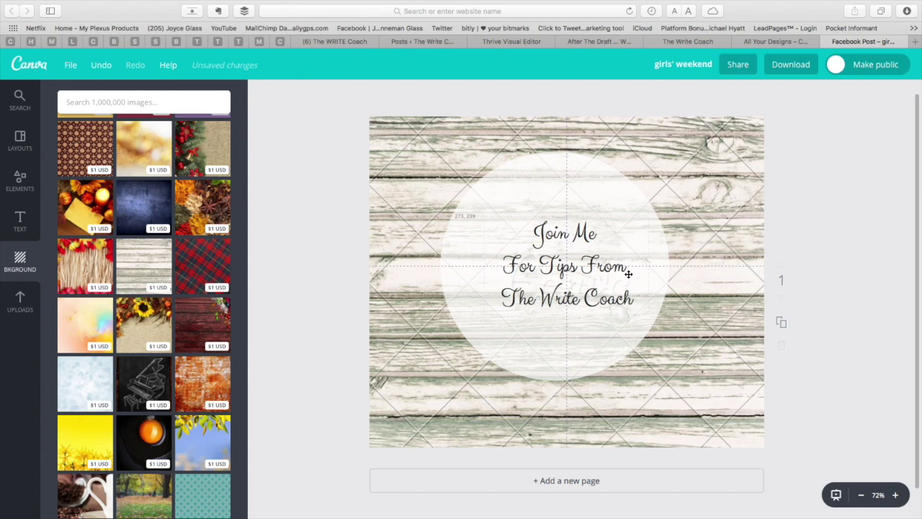
pyautogui.click(624, 223)
# Move the circle to the vertical middle of the page and centre the three-line text within it.
pyautogui.moveTo(566, 195); pyautogui.dragTo(573, 214)
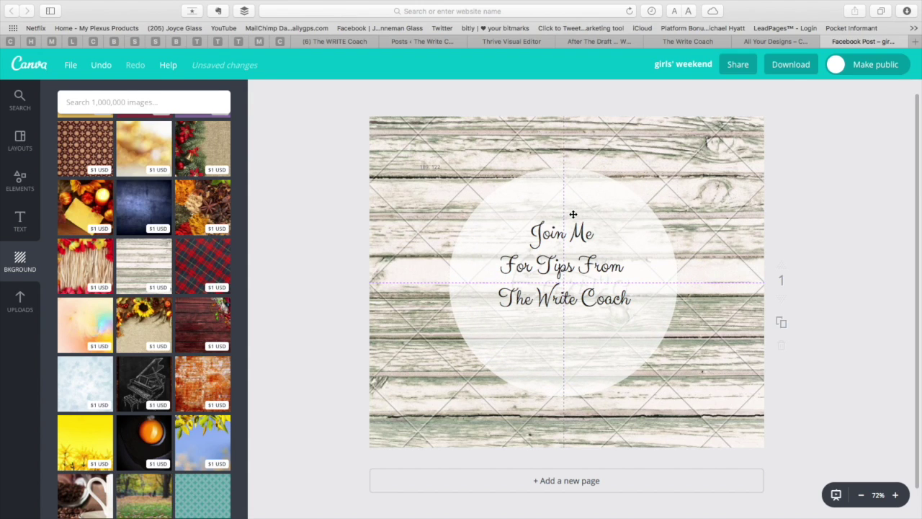
pyautogui.click(565, 283)
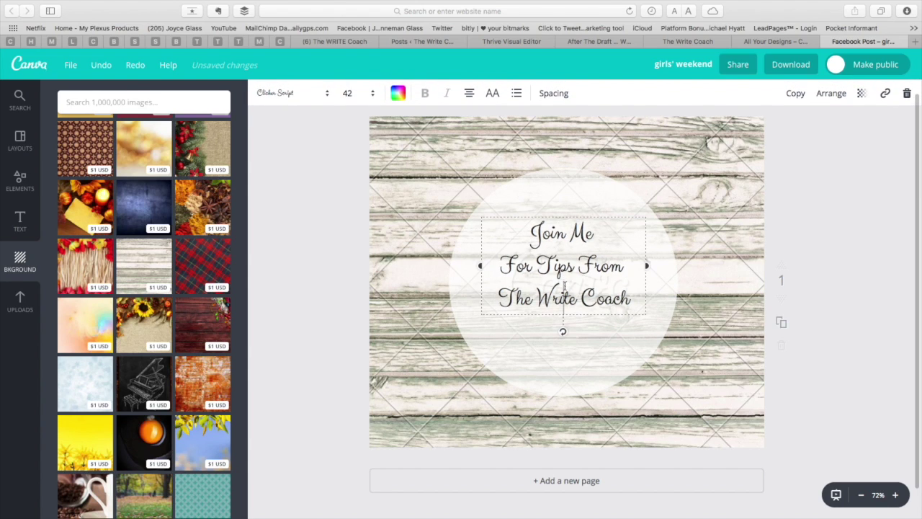
pyautogui.click(629, 231)
pyautogui.moveTo(652, 224); pyautogui.dragTo(649, 239)
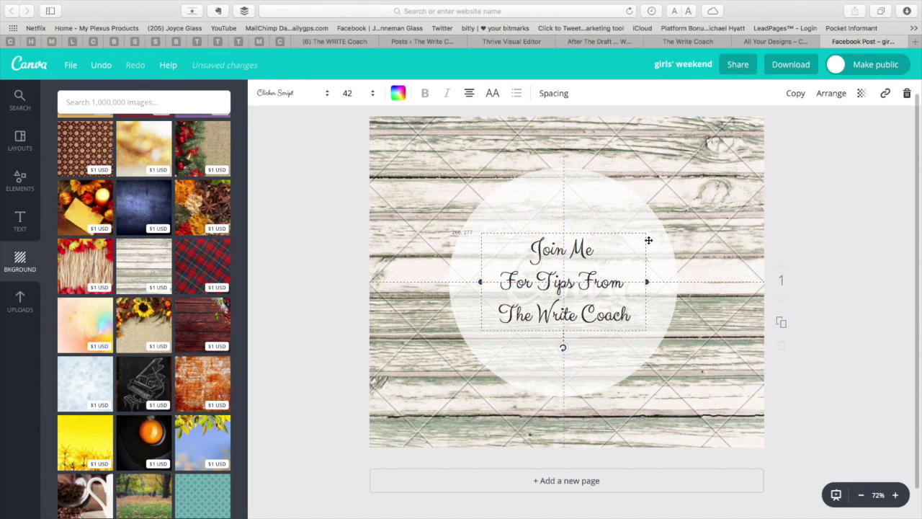
pyautogui.click(711, 203)
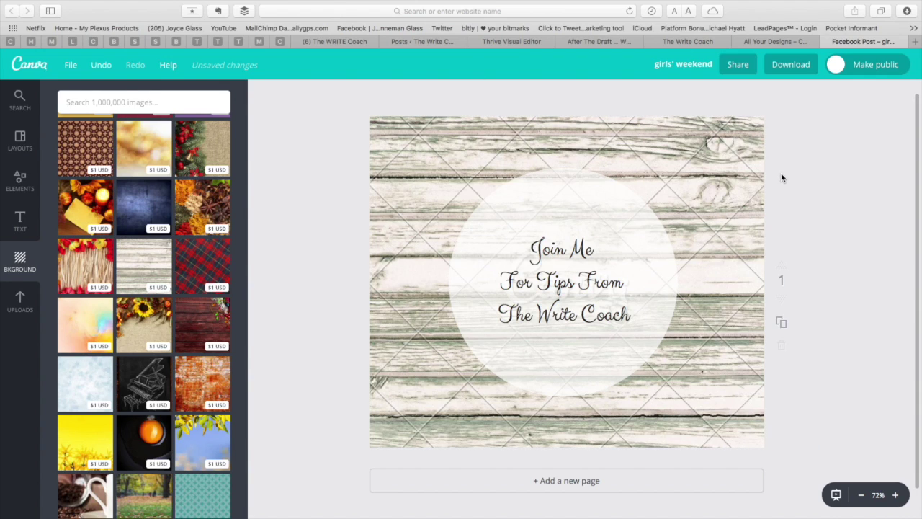
# Try to download the design as a PNG.
pyautogui.click(789, 69)
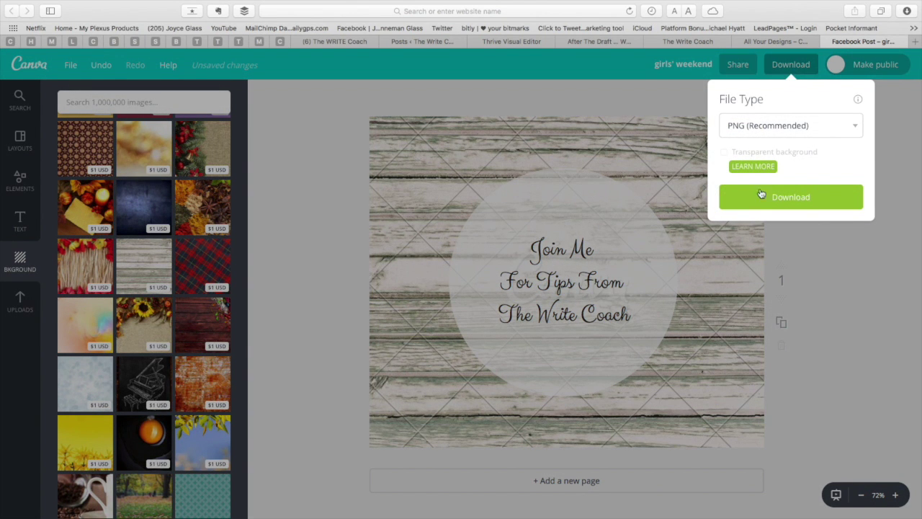
pyautogui.click(761, 200)
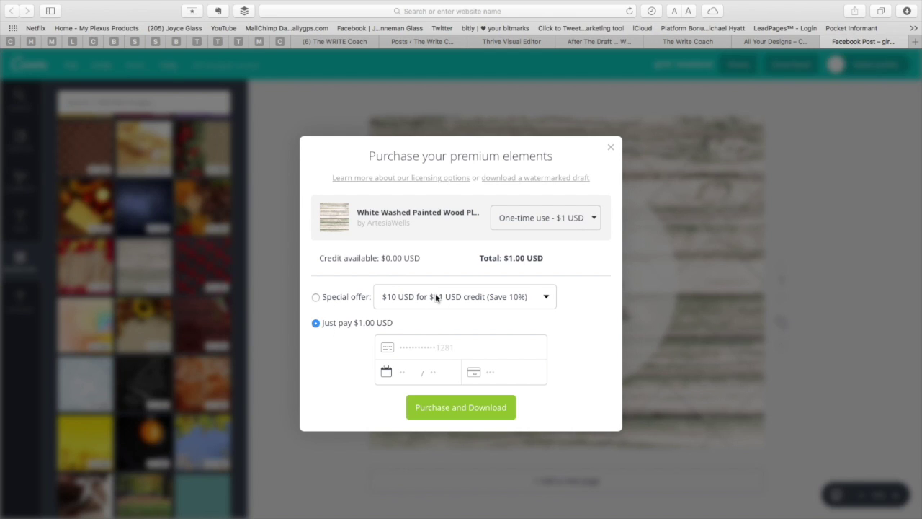
pyautogui.click(612, 148)
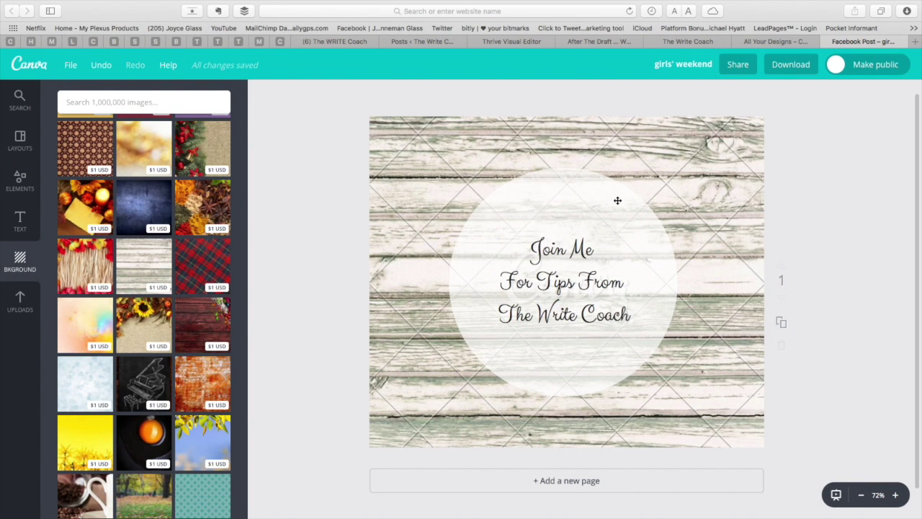
# Replace the wood background with the free orange chevron pattern.
pyautogui.scroll(1, 93, 227)
pyautogui.scroll(10, 94, 228)
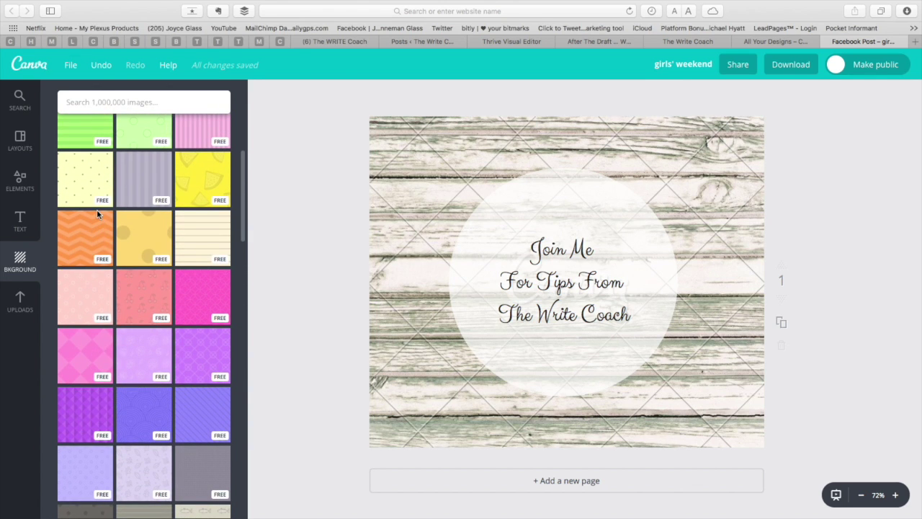
pyautogui.click(95, 235)
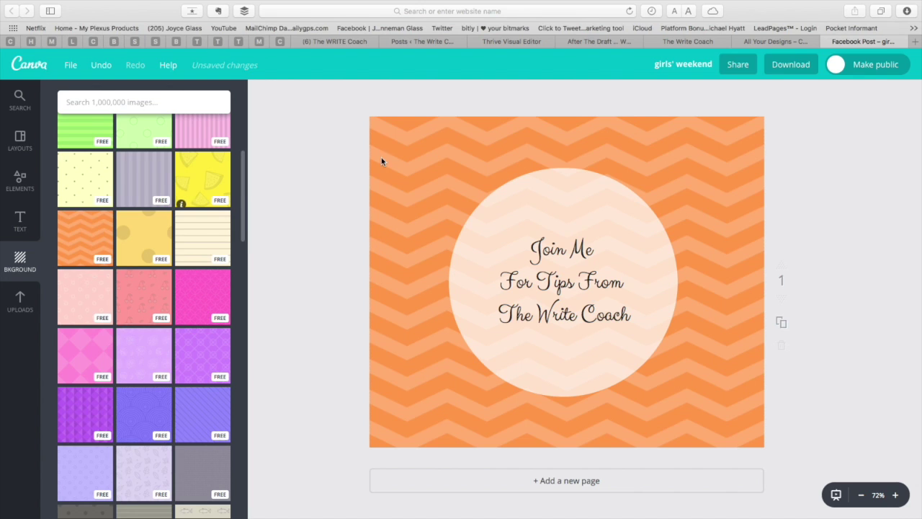
# Recolour the orange chevron background to the teal-blue colour already among the document colours.
pyautogui.click(438, 158)
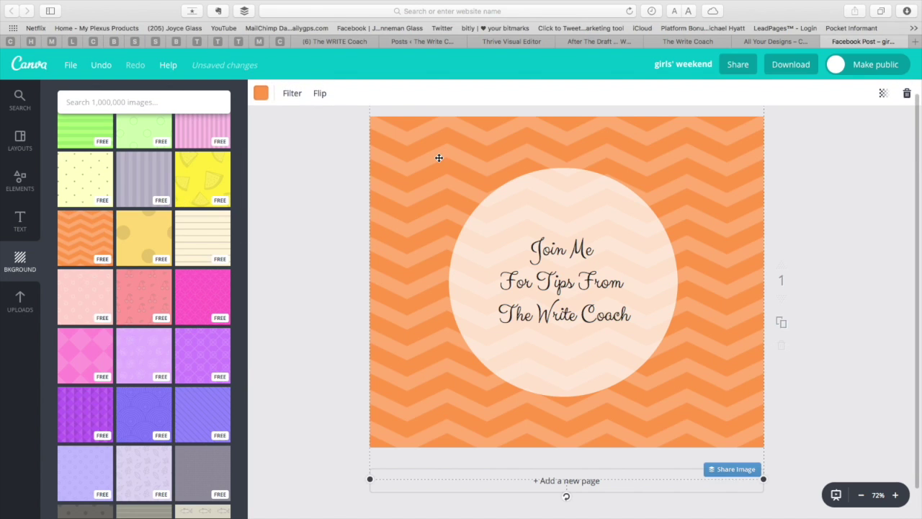
pyautogui.click(260, 95)
pyautogui.click(295, 152)
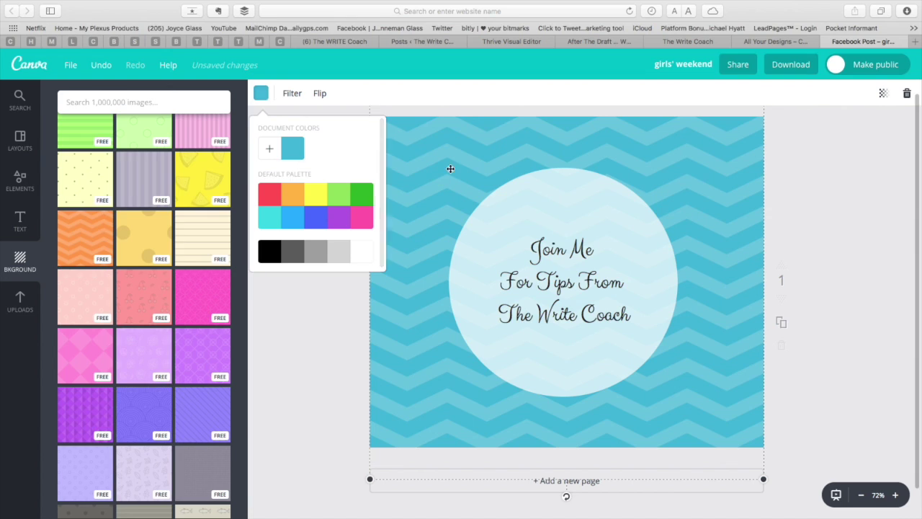
pyautogui.click(471, 118)
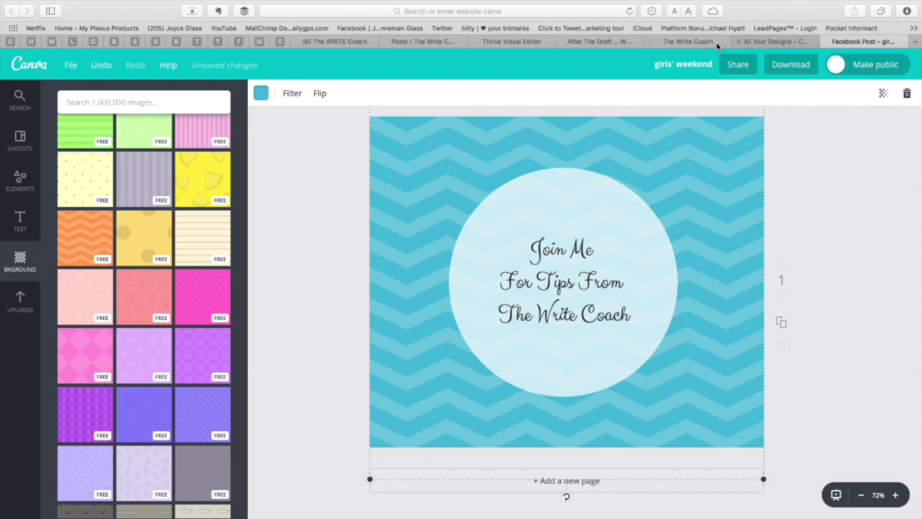
# Switch to The Write Coach's Three Steps To Classy Graphics page and open Pixabay from its favourite photo sites.
pyautogui.click(695, 43)
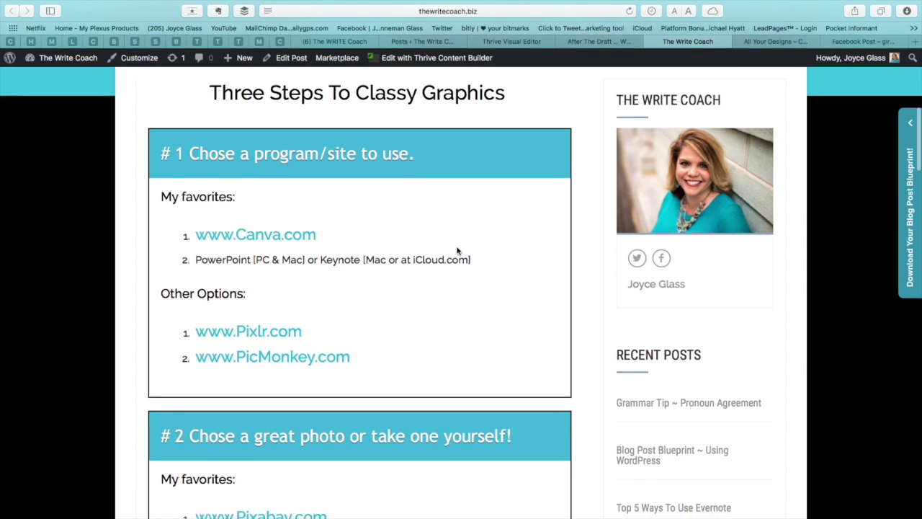
pyautogui.scroll(-3, 457, 248)
pyautogui.scroll(1, 457, 247)
pyautogui.scroll(-5, 457, 247)
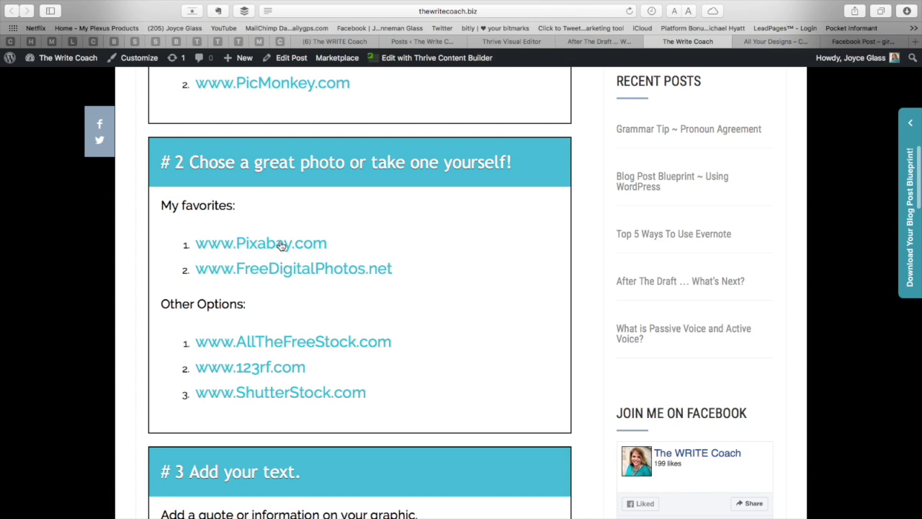
pyautogui.click(282, 246)
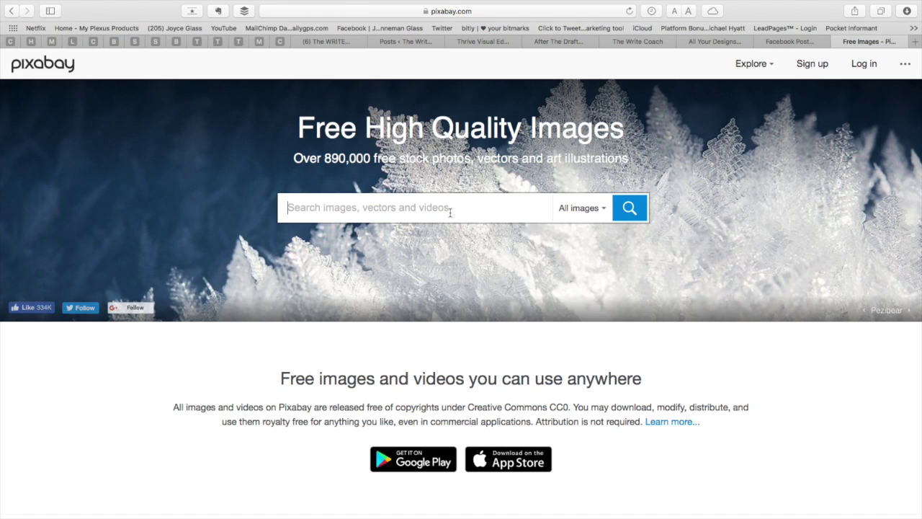
# Search Pixabay for "People writing" and open the photo of hands writing with a pen on loose papers.
pyautogui.write('People wri')
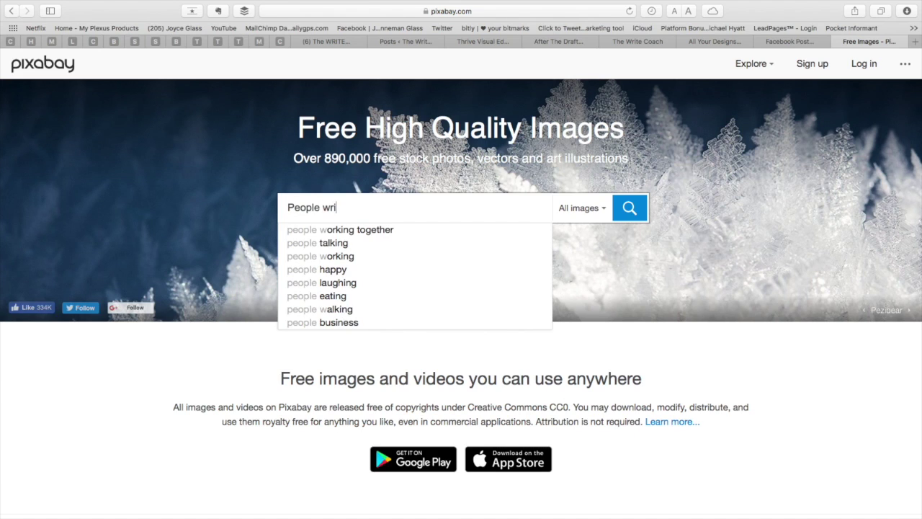
pyautogui.write('ting')
pyautogui.press('Return')
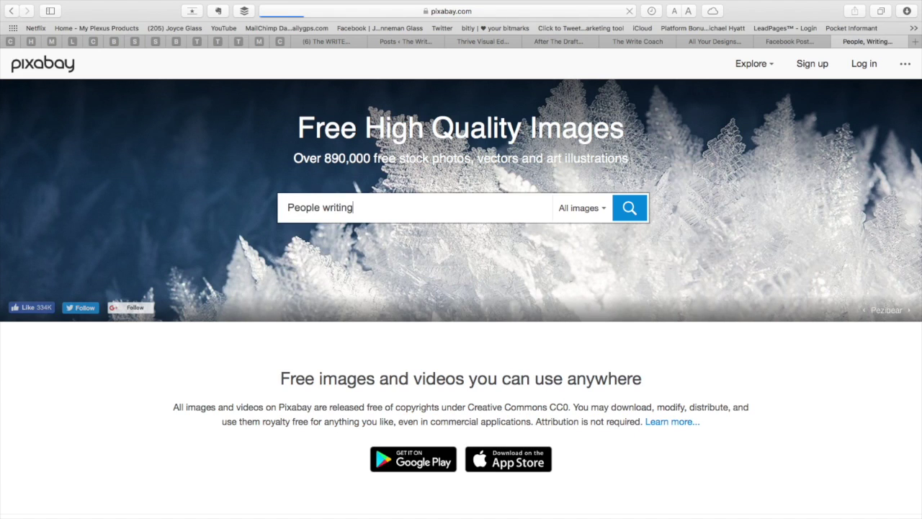
pyautogui.scroll(-3, 407, 355)
pyautogui.scroll(-10, 407, 355)
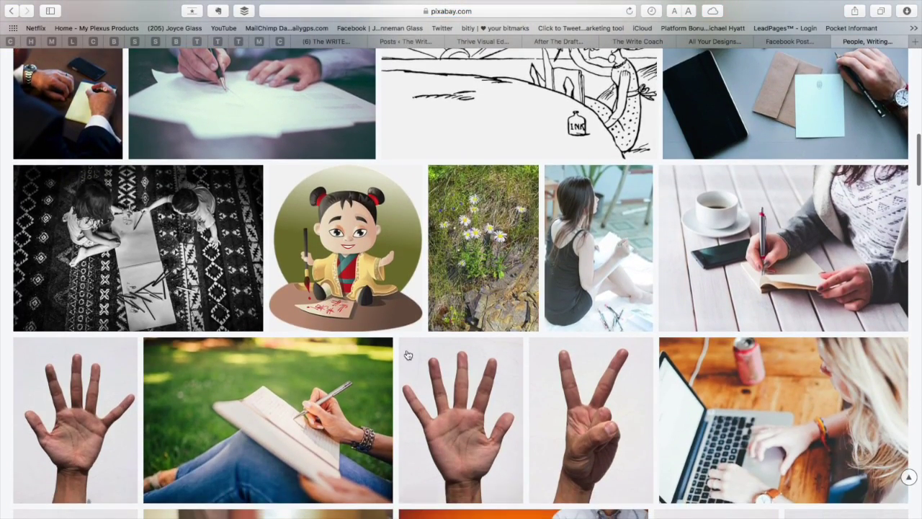
pyautogui.scroll(5, 406, 353)
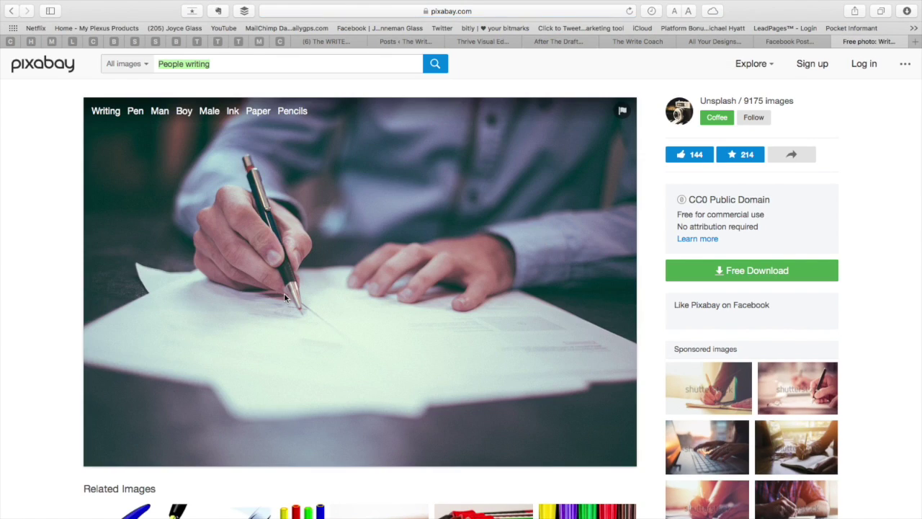
# Show the free download size options for the writing photo, look over its related images, and return to the search results.
pyautogui.click(720, 279)
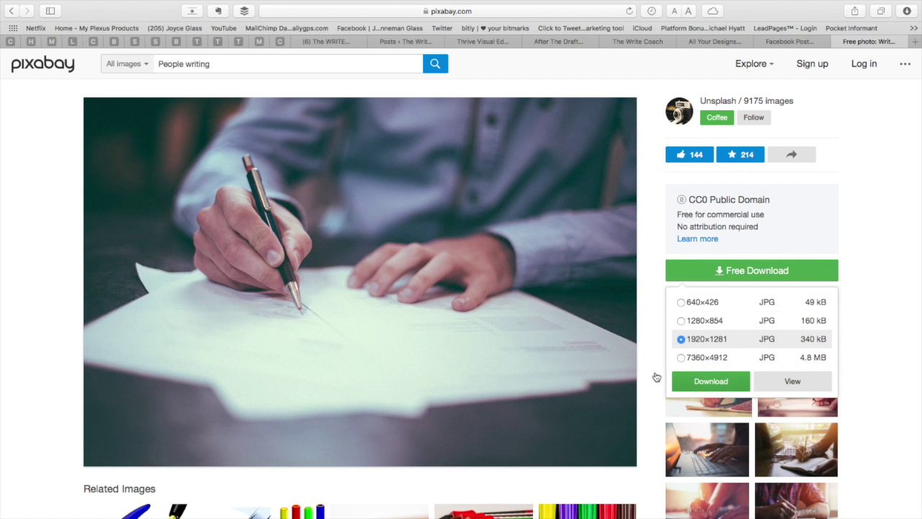
pyautogui.scroll(-5, 515, 325)
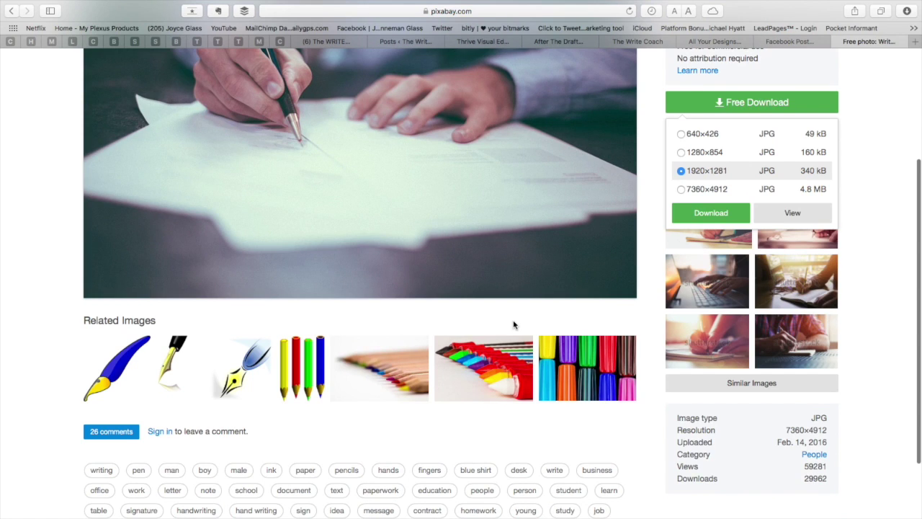
pyautogui.scroll(5, 513, 325)
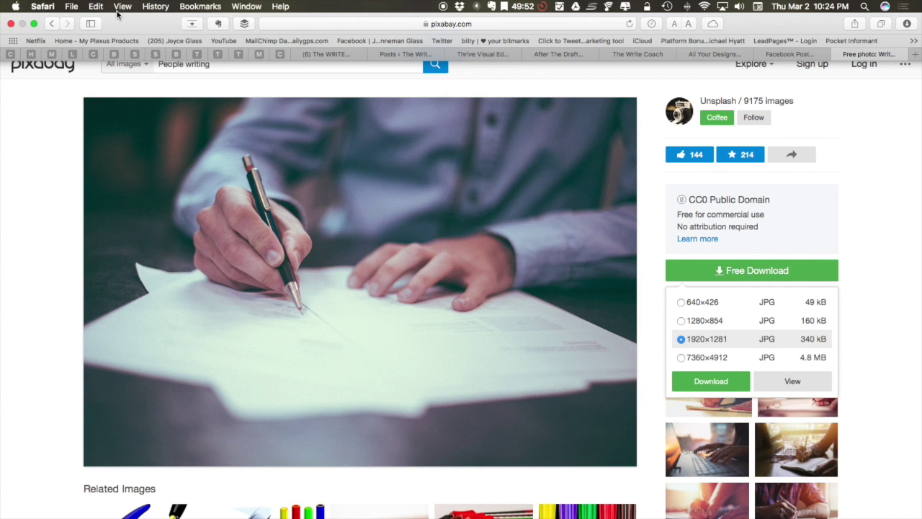
pyautogui.click(52, 24)
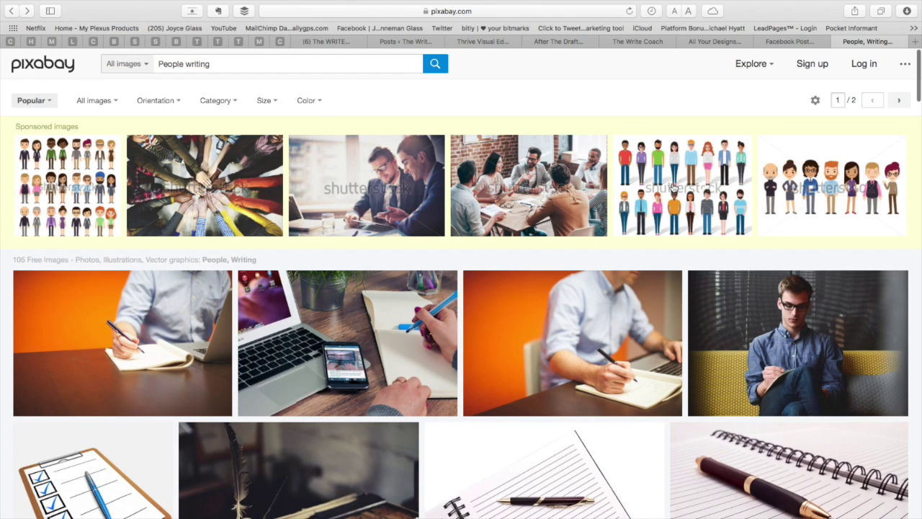
# View the sponsored Shutterstock photo of coworkers meeting around a table, and close both the Shutterstock and Pixabay pages.
pyautogui.click(539, 203)
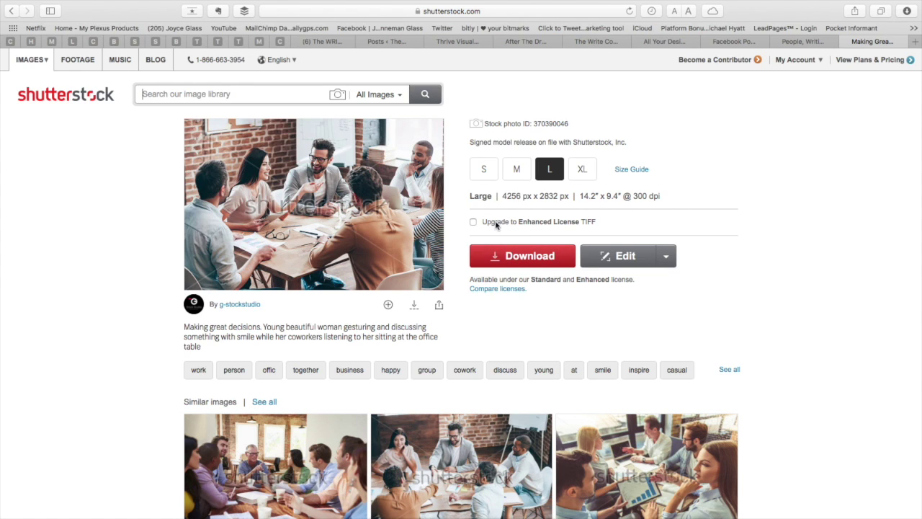
pyautogui.click(847, 43)
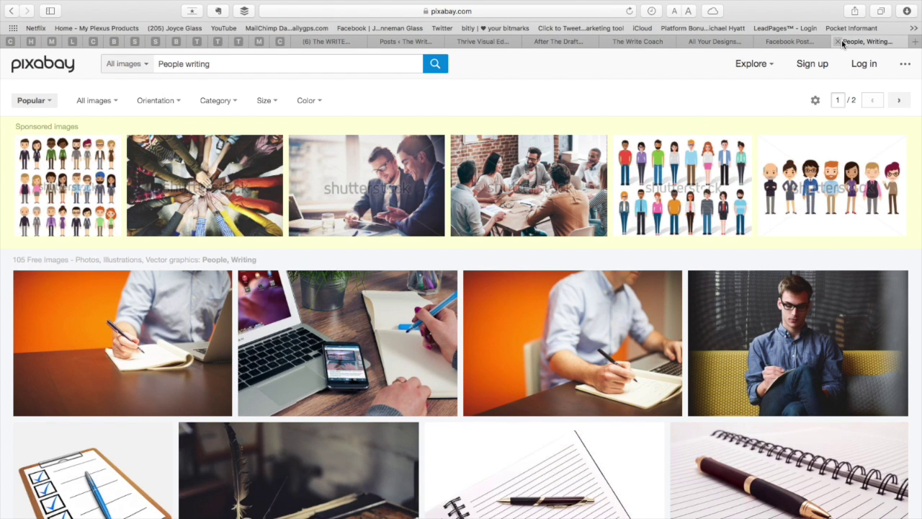
pyautogui.click(845, 44)
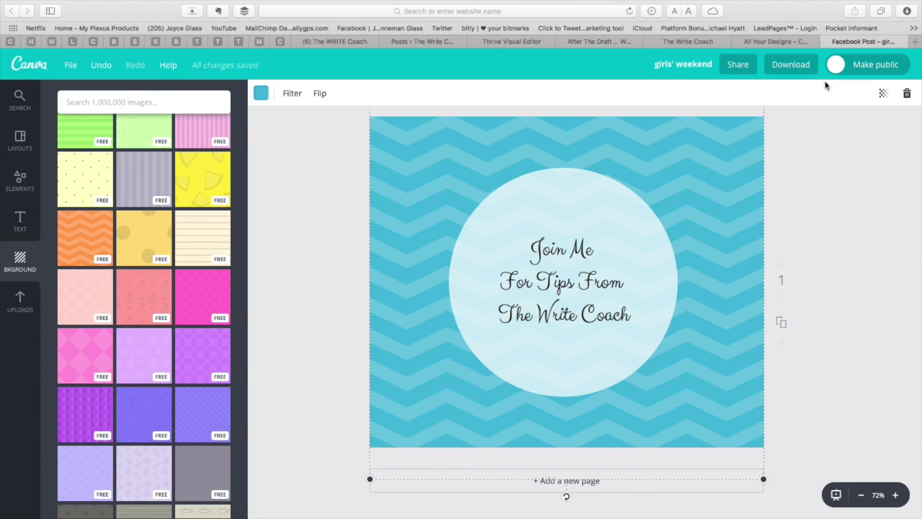
# Examine the featured writing photo and article layout of the blog post After The Draft … What's Next?
pyautogui.click(580, 40)
pyautogui.scroll(-5, 546, 299)
pyautogui.scroll(3, 545, 299)
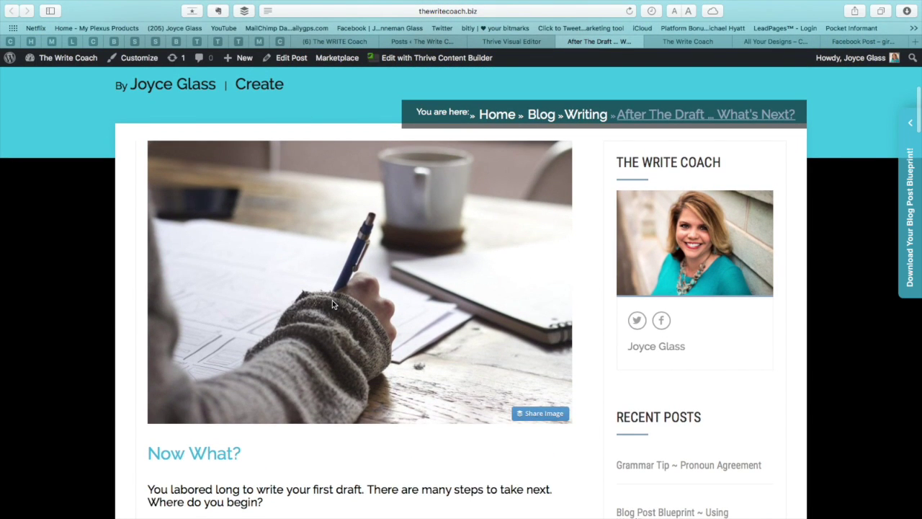
pyautogui.scroll(-1, 332, 302)
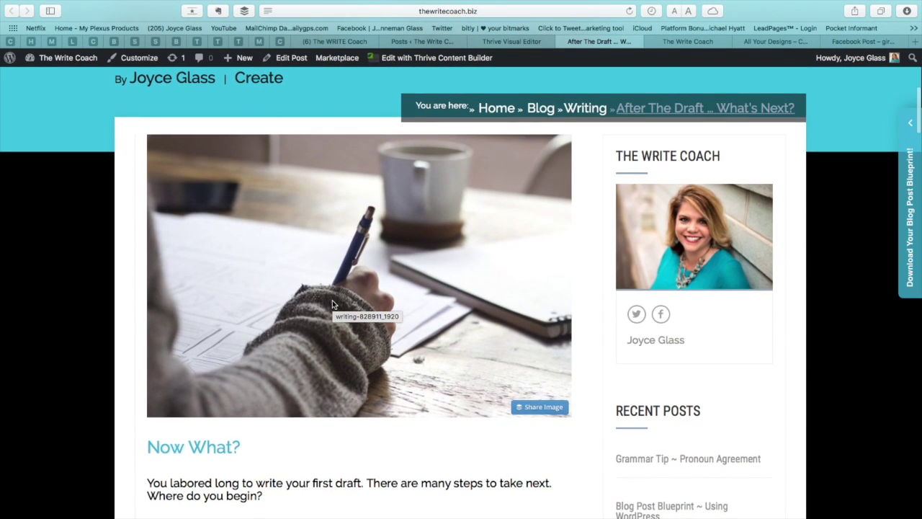
pyautogui.scroll(-3, 333, 304)
pyautogui.scroll(10, 332, 300)
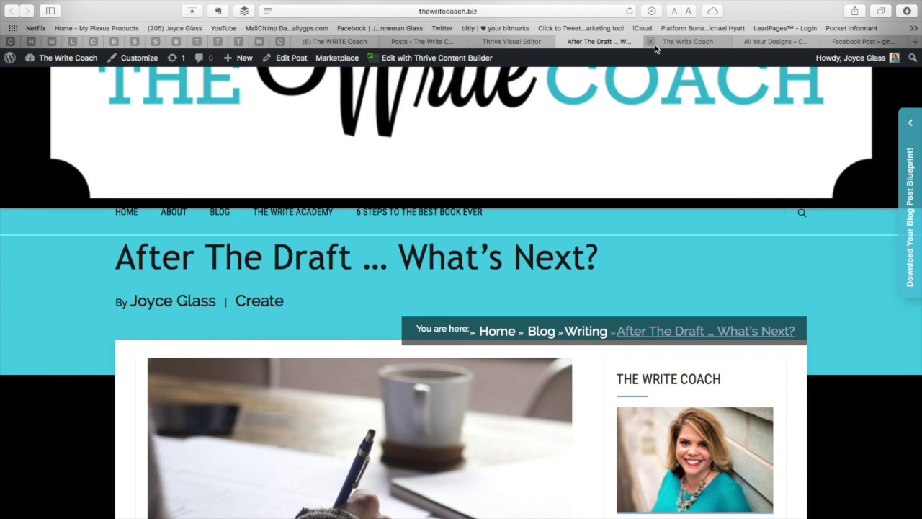
pyautogui.scroll(-10, 659, 193)
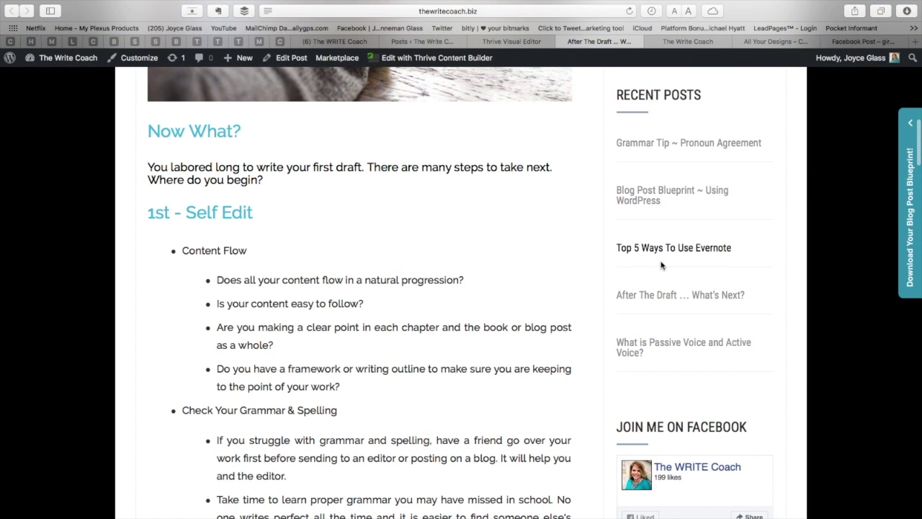
pyautogui.scroll(-5, 661, 268)
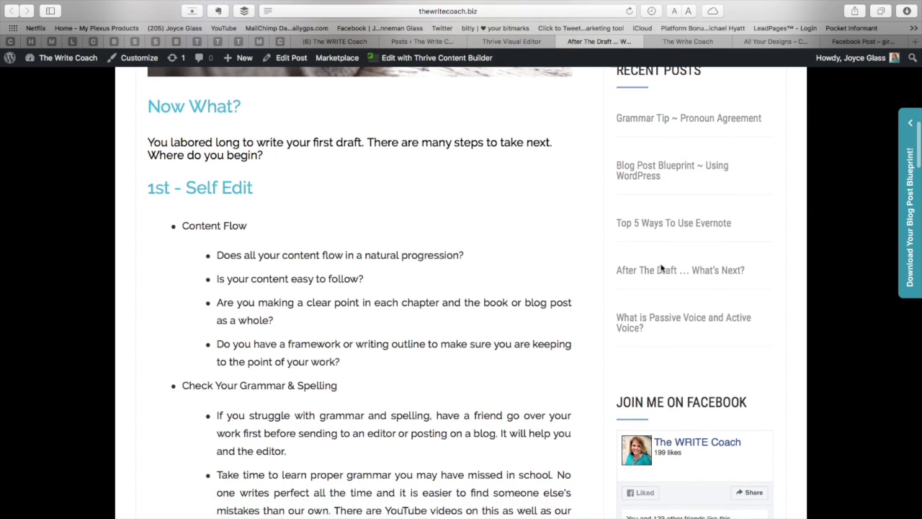
pyautogui.scroll(3, 661, 268)
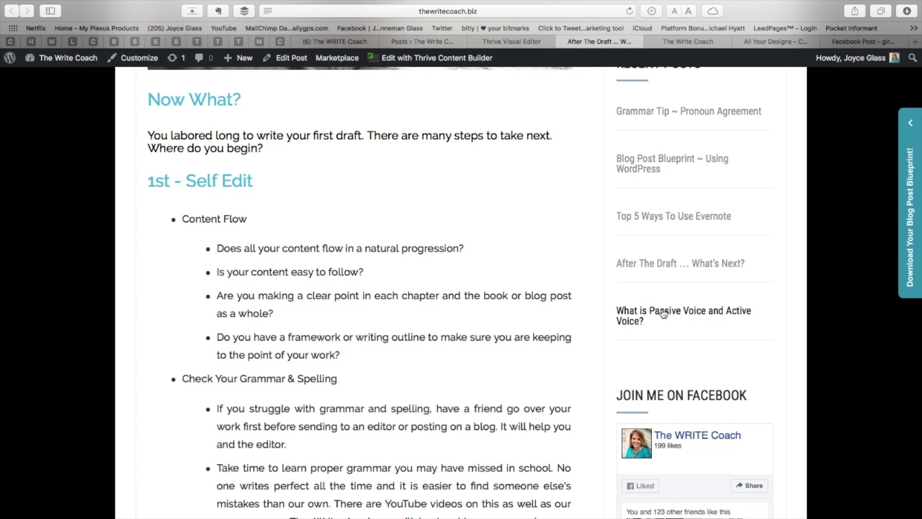
# Open the recent post Grammar Tip ~ Pronoun Agreement and examine its chalkboard title graphic.
pyautogui.scroll(3, 663, 315)
pyautogui.click(662, 174)
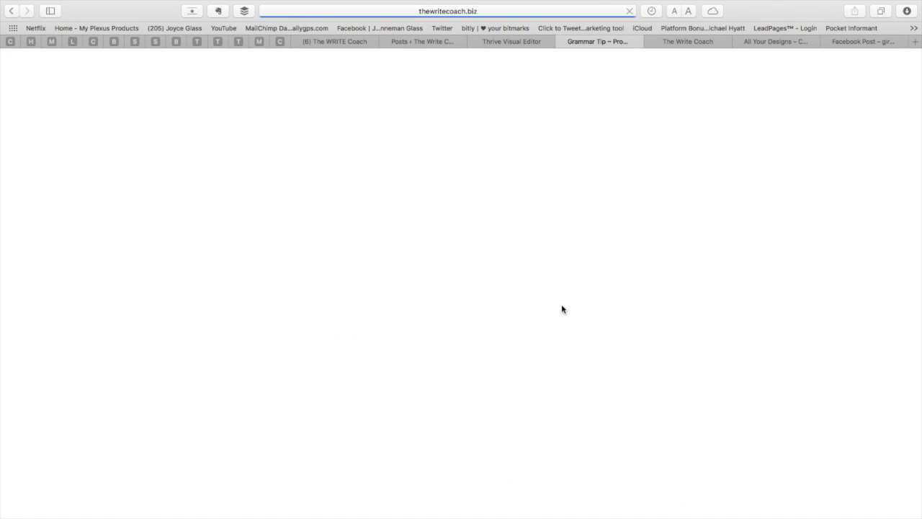
pyautogui.scroll(-3, 559, 314)
pyautogui.scroll(-5, 558, 312)
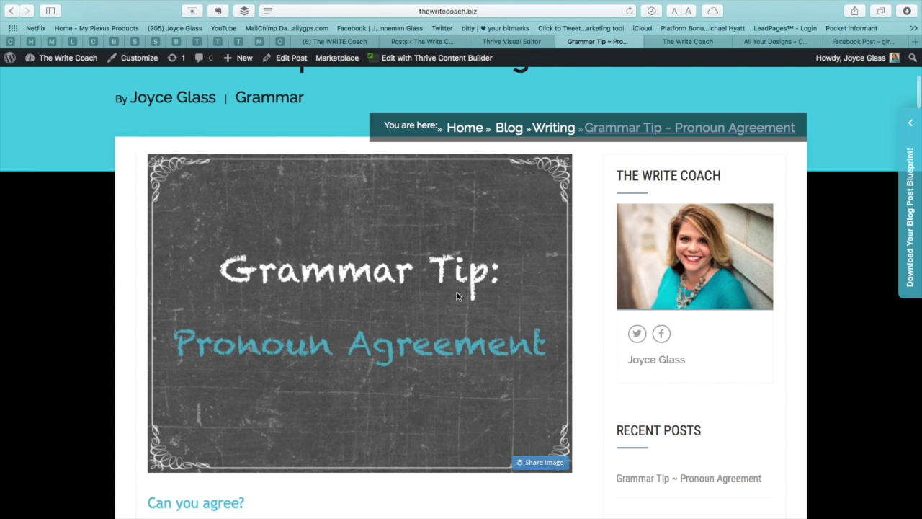
pyautogui.scroll(-4, 457, 292)
pyautogui.scroll(3, 457, 292)
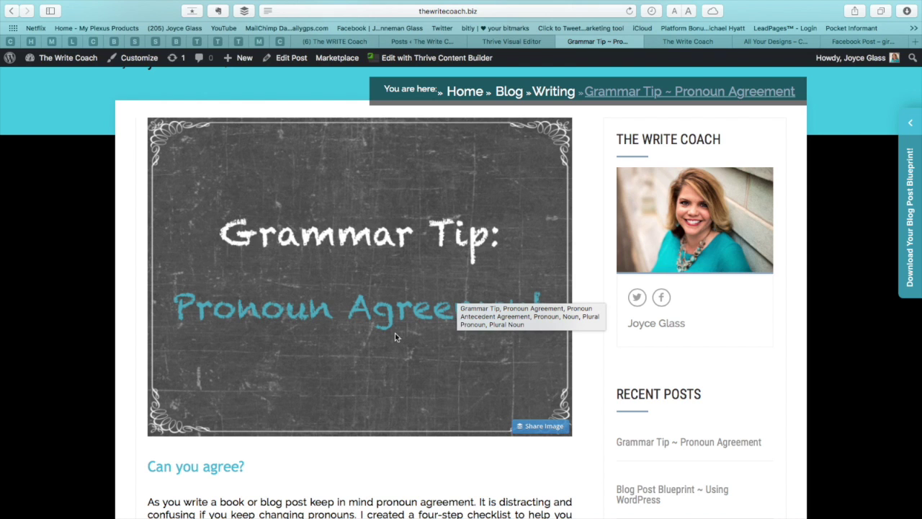
pyautogui.scroll(-3, 430, 261)
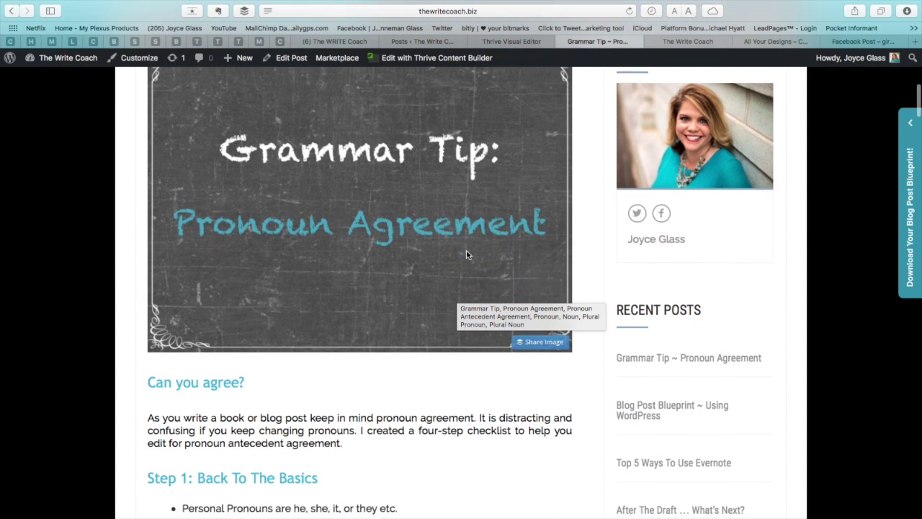
pyautogui.scroll(1, 462, 271)
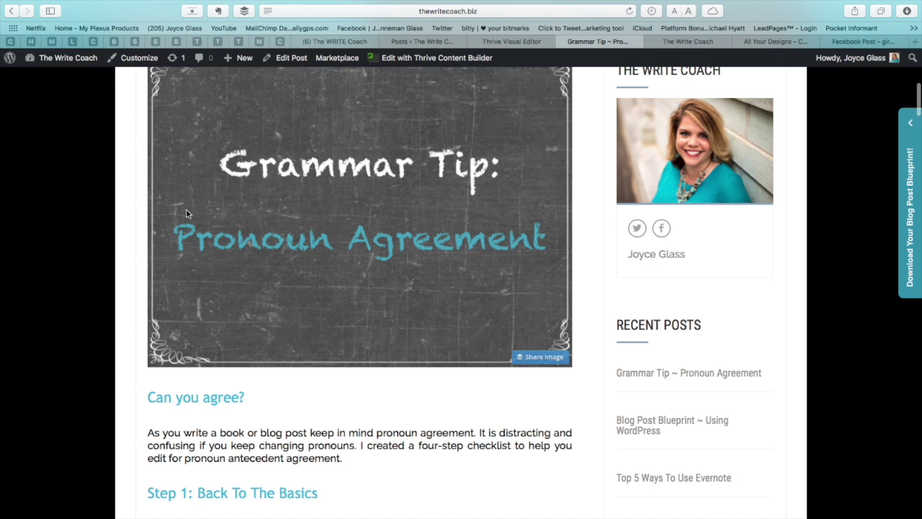
pyautogui.scroll(3, 402, 211)
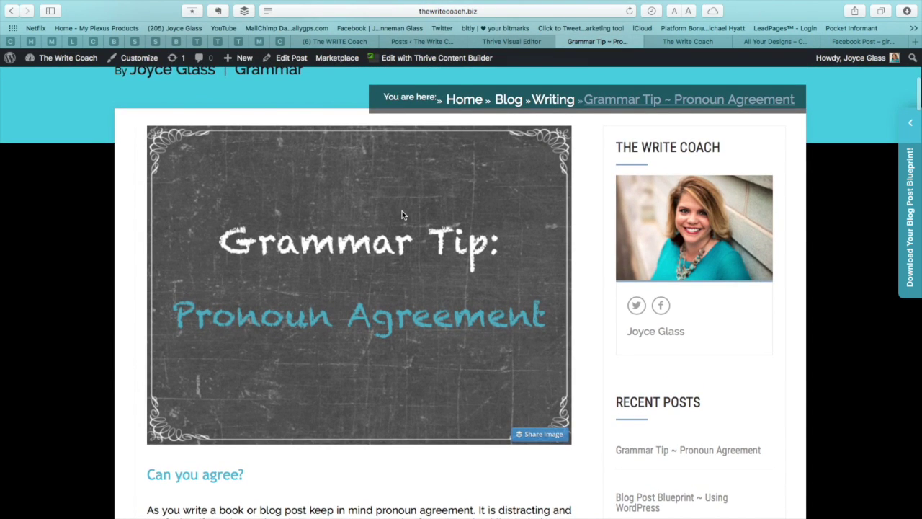
# Examine the chalkboard Example graphics placed throughout the pronoun agreement article, from Step 1 to Step 4.
pyautogui.scroll(-3, 402, 212)
pyautogui.scroll(-7, 402, 211)
pyautogui.scroll(2, 402, 211)
pyautogui.scroll(-15, 402, 211)
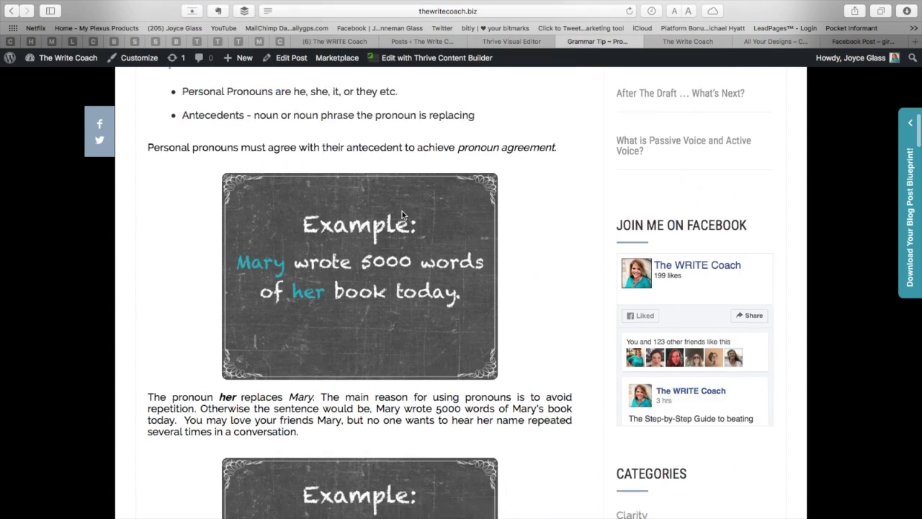
pyautogui.scroll(-10, 331, 278)
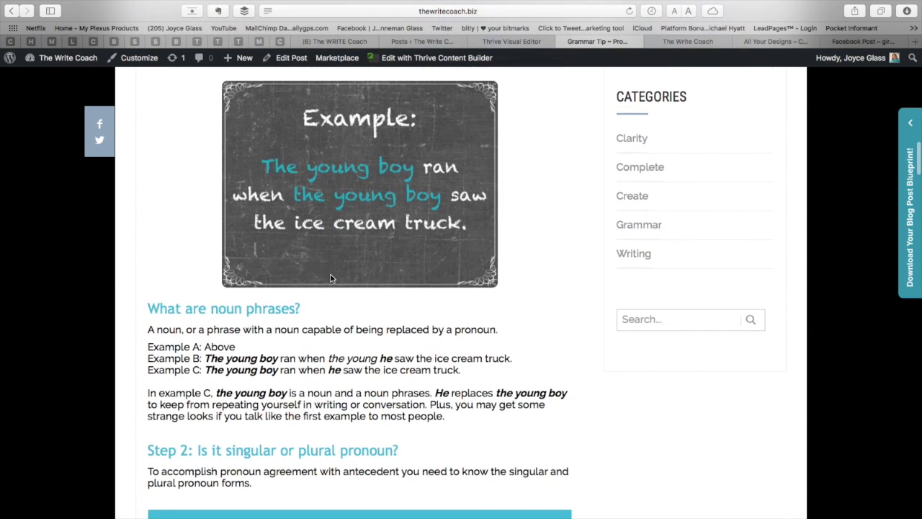
pyautogui.scroll(-15, 331, 278)
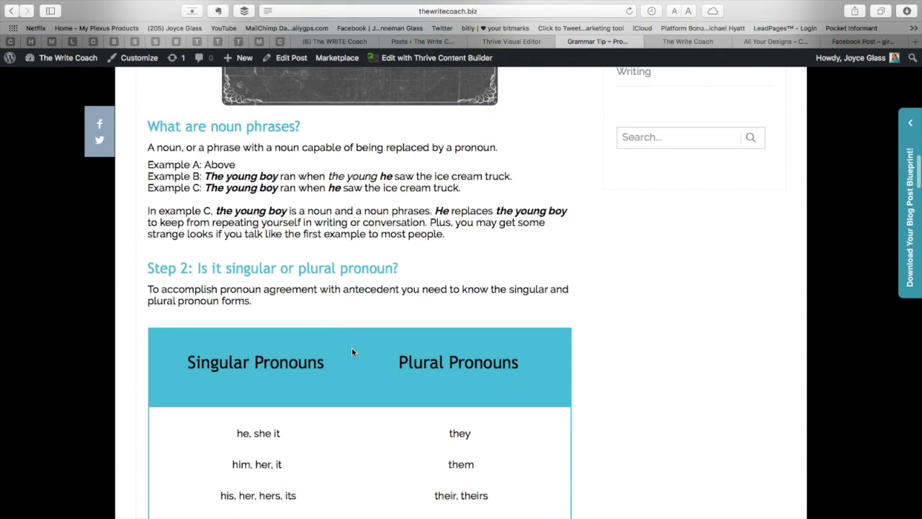
pyautogui.scroll(-16, 352, 351)
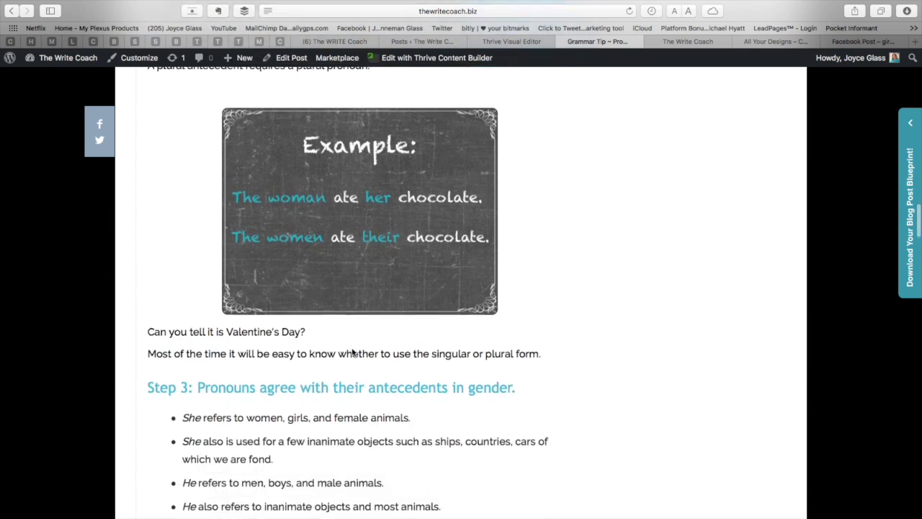
pyautogui.scroll(-17, 351, 351)
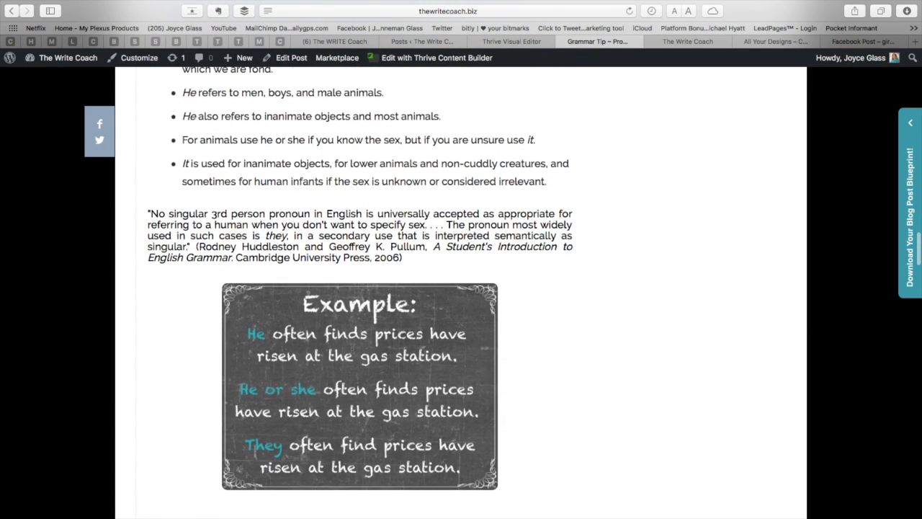
pyautogui.scroll(-8, 352, 351)
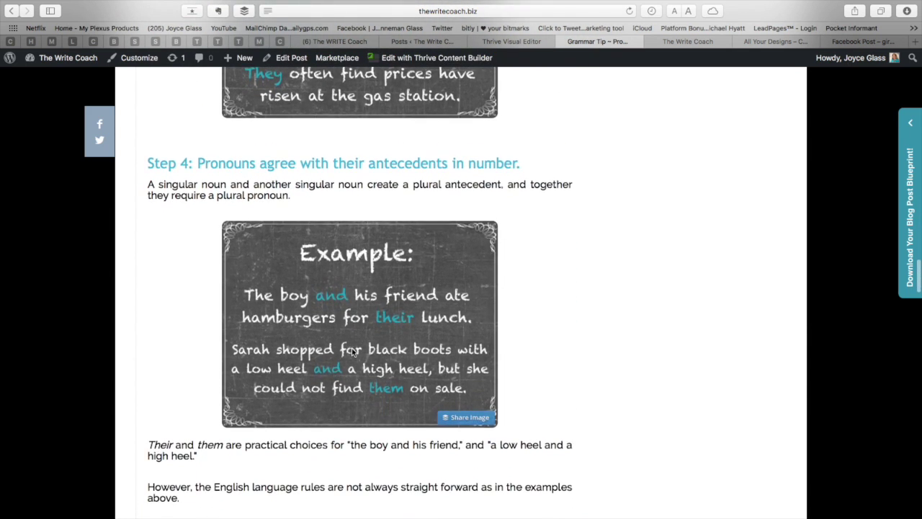
# Switch to Keynote and open the presentation The Write Coach Blog Post Photos.
pyautogui.moveTo(421, 508)
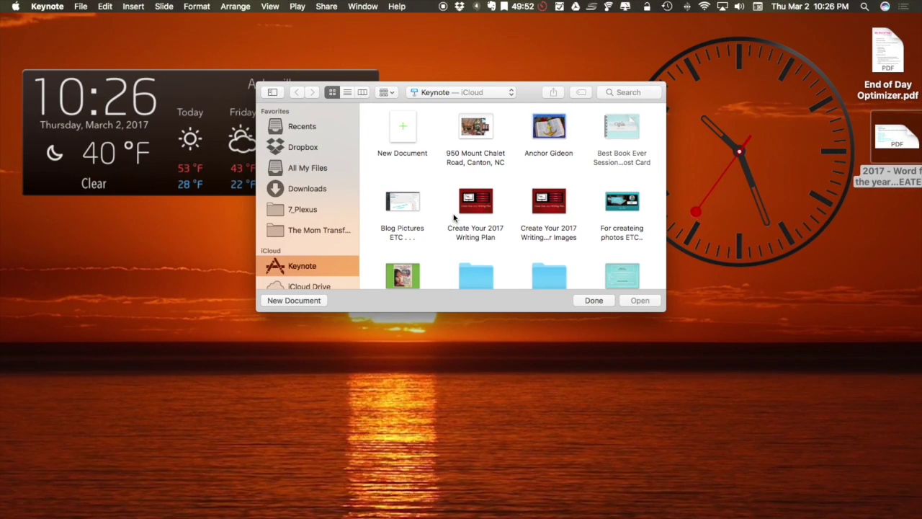
pyautogui.scroll(-5, 454, 216)
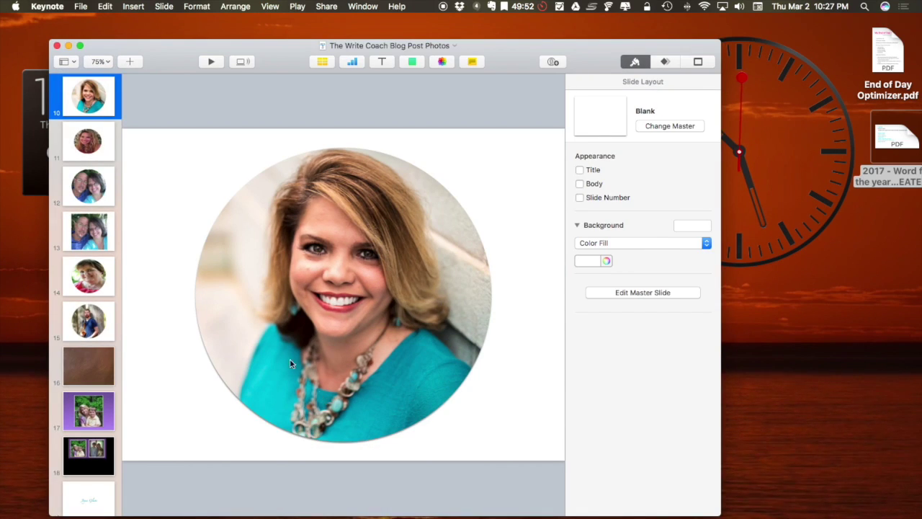
# Examine the chalkboard slides in the presentation, including the writing goals question, the Be a Friend message and the first Example slide.
pyautogui.scroll(10, 103, 205)
pyautogui.scroll(-10, 103, 205)
pyautogui.scroll(-10, 103, 206)
pyautogui.click(87, 107)
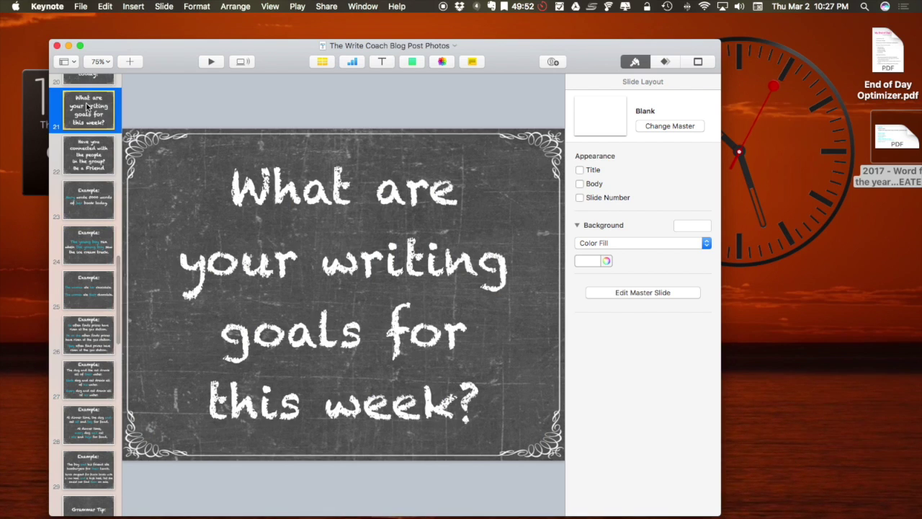
pyautogui.click(91, 160)
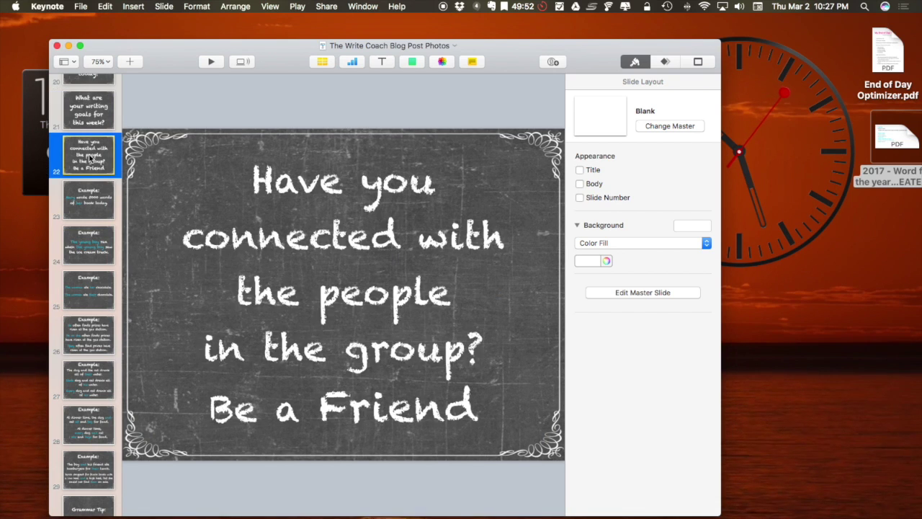
pyautogui.click(106, 204)
pyautogui.scroll(-1, 106, 204)
pyautogui.scroll(-4, 106, 204)
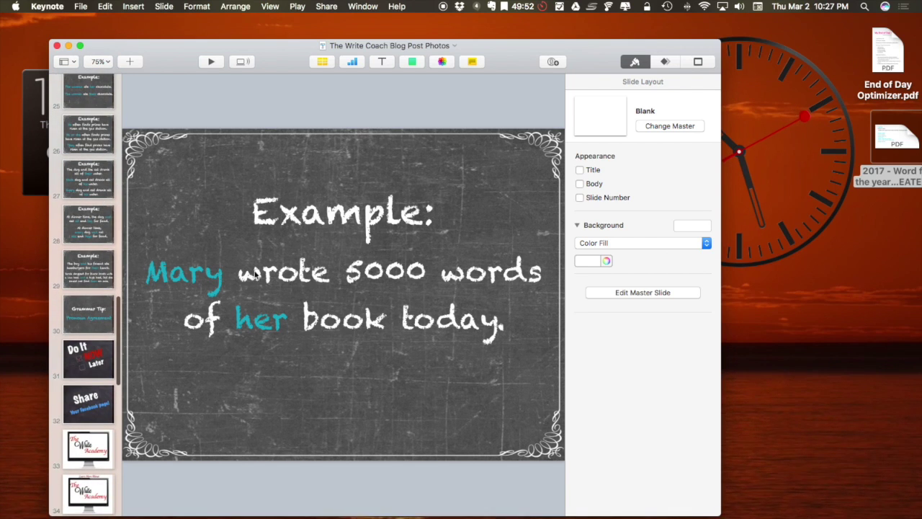
pyautogui.click(359, 229)
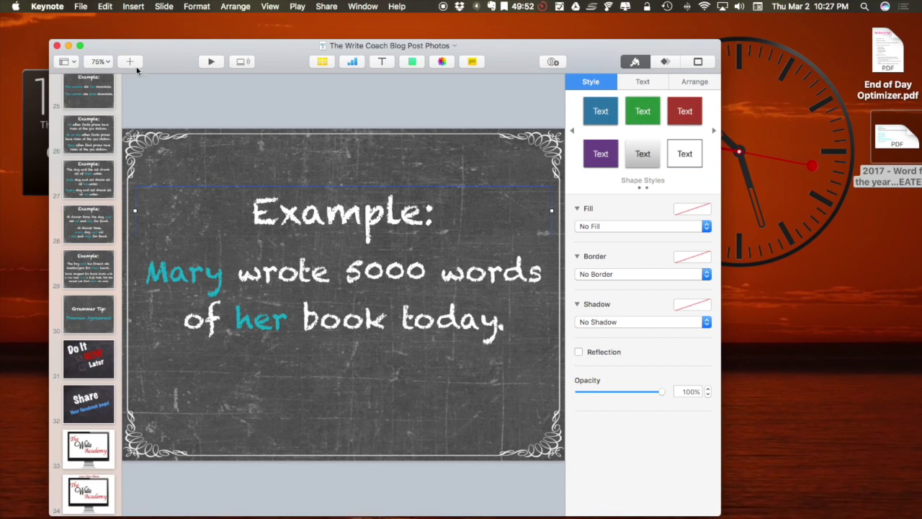
# Duplicate the blank slide that follows The Write Academy computer monitor slides.
pyautogui.scroll(-10, 104, 264)
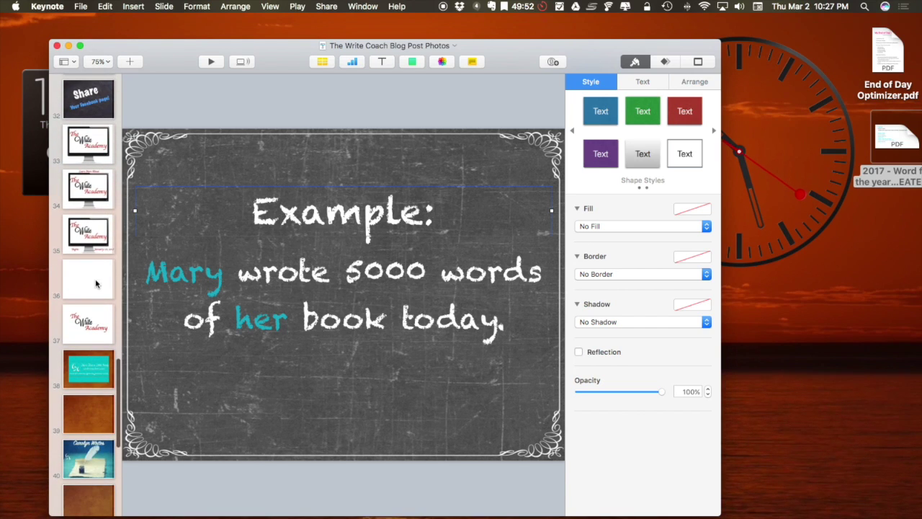
pyautogui.rightClick(95, 279)
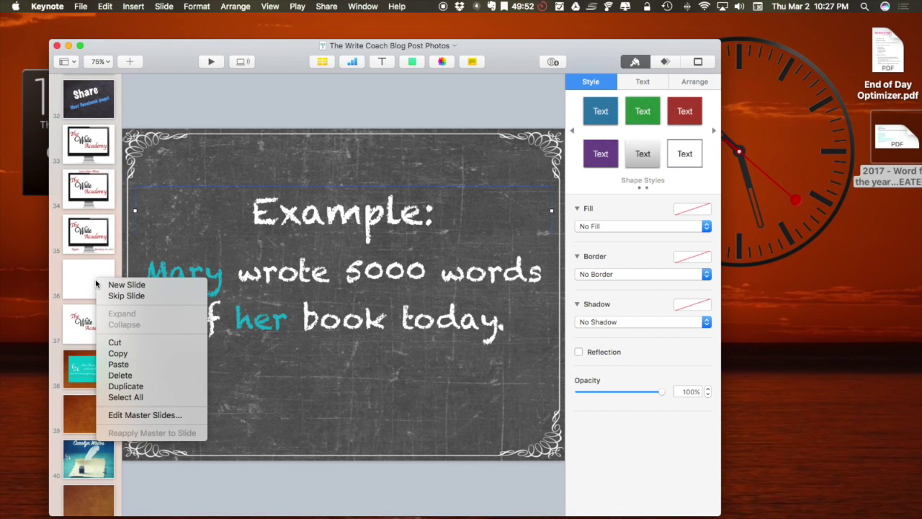
pyautogui.click(134, 387)
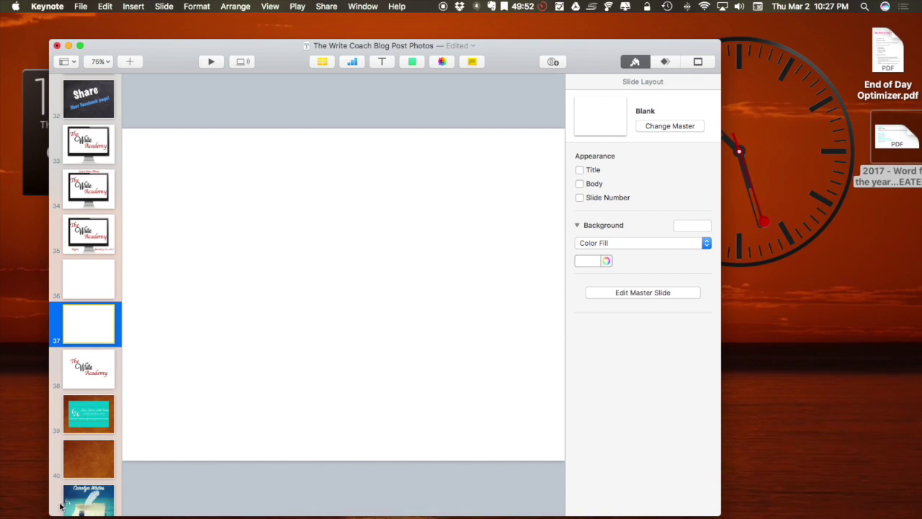
# Open a new Finder window and browse Dropbox through 3_The Write Coach and The Write Coach Website to the Blog Photos folder.
pyautogui.moveTo(21, 513)
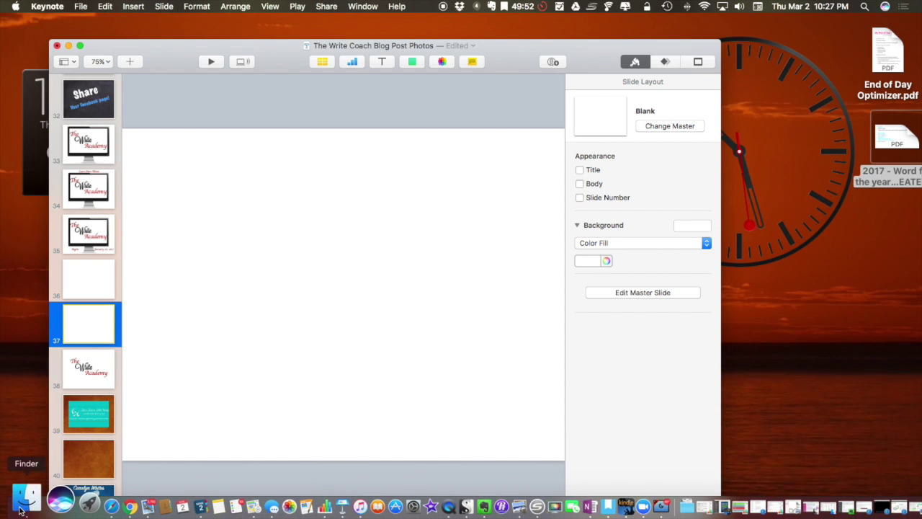
pyautogui.rightClick(20, 509)
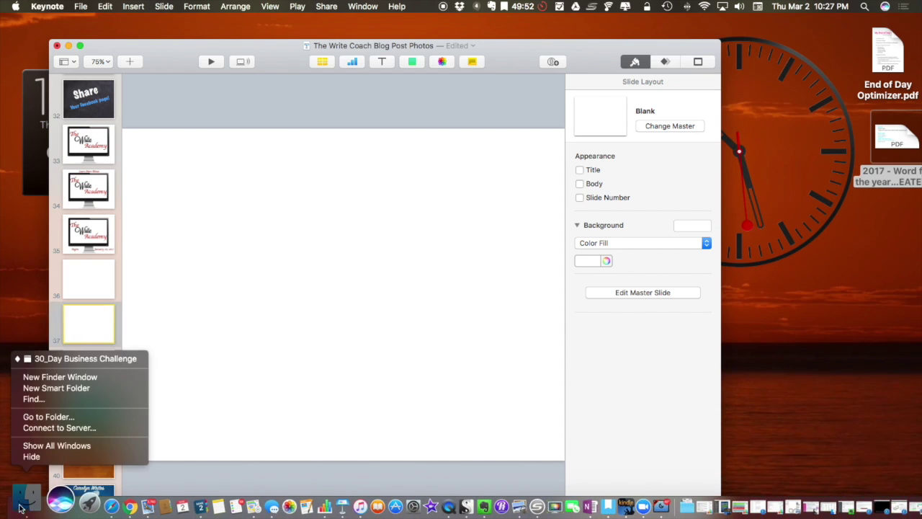
pyautogui.click(41, 379)
pyautogui.click(461, 179)
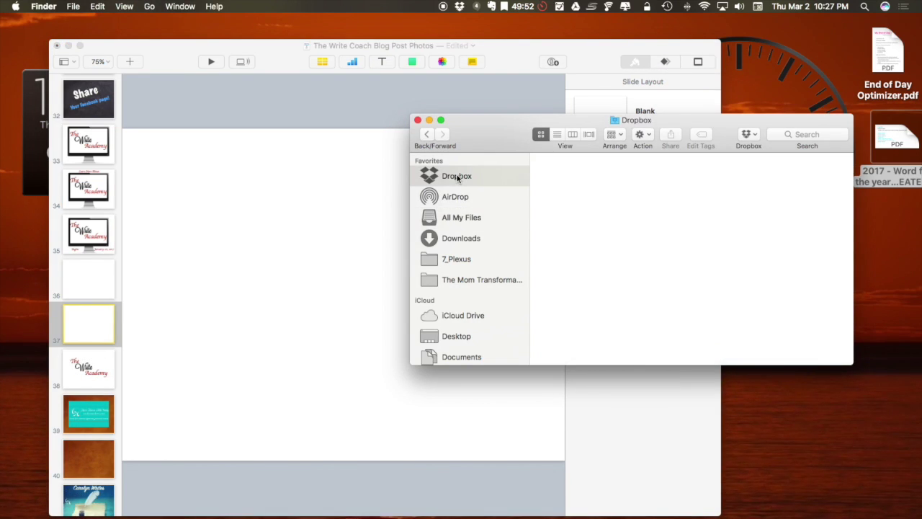
pyautogui.doubleClick(725, 189)
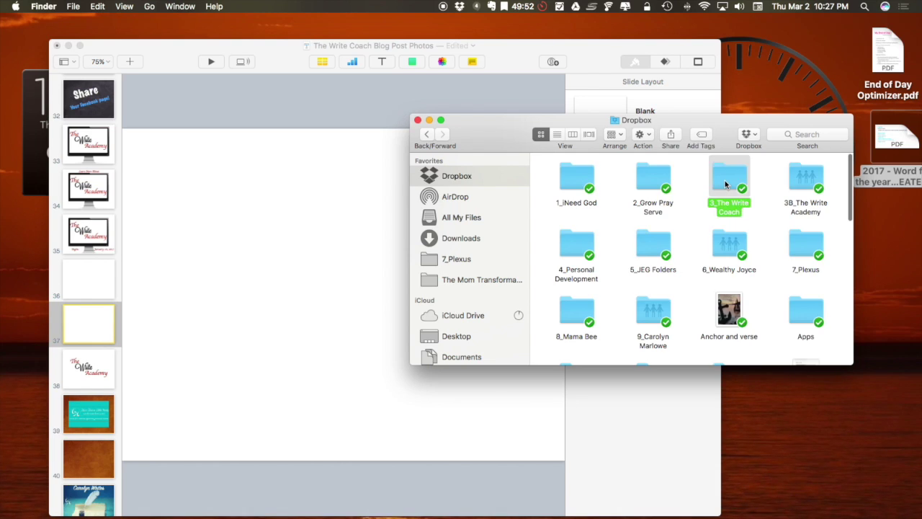
pyautogui.scroll(-3, 704, 300)
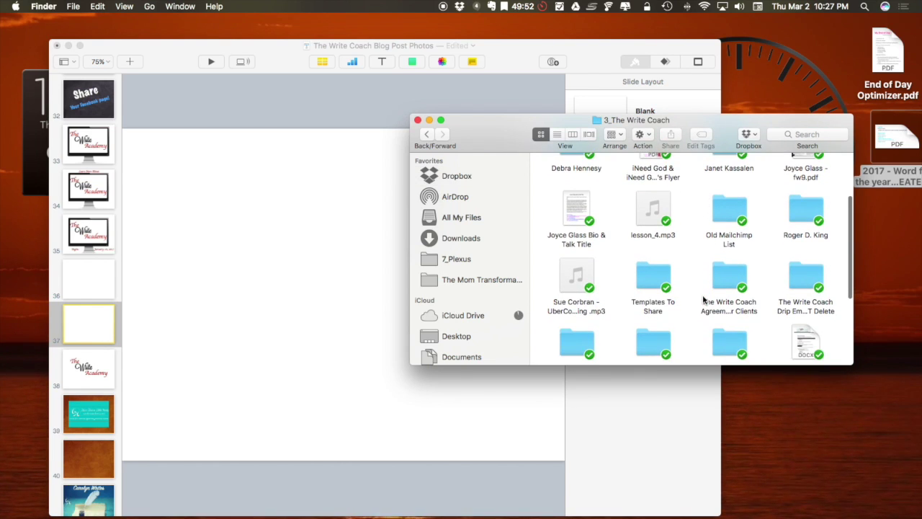
pyautogui.scroll(-2, 704, 300)
pyautogui.scroll(-1, 704, 300)
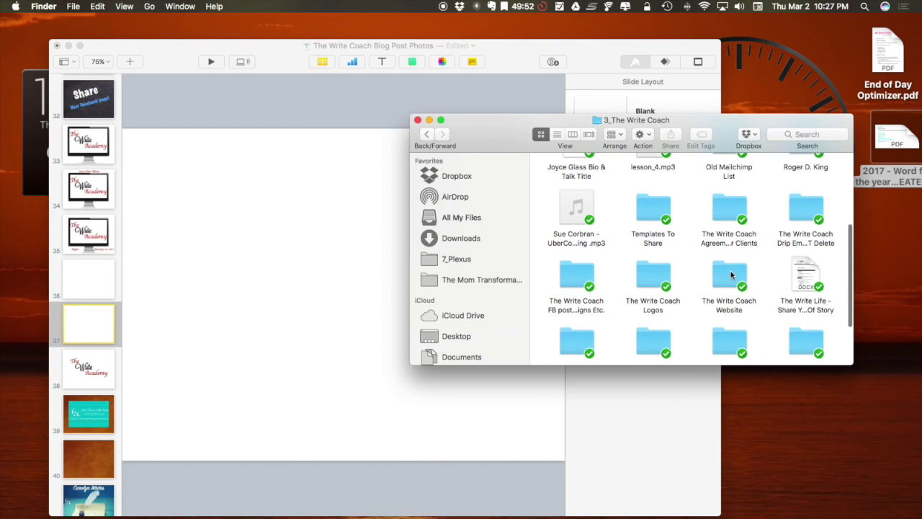
pyautogui.doubleClick(730, 274)
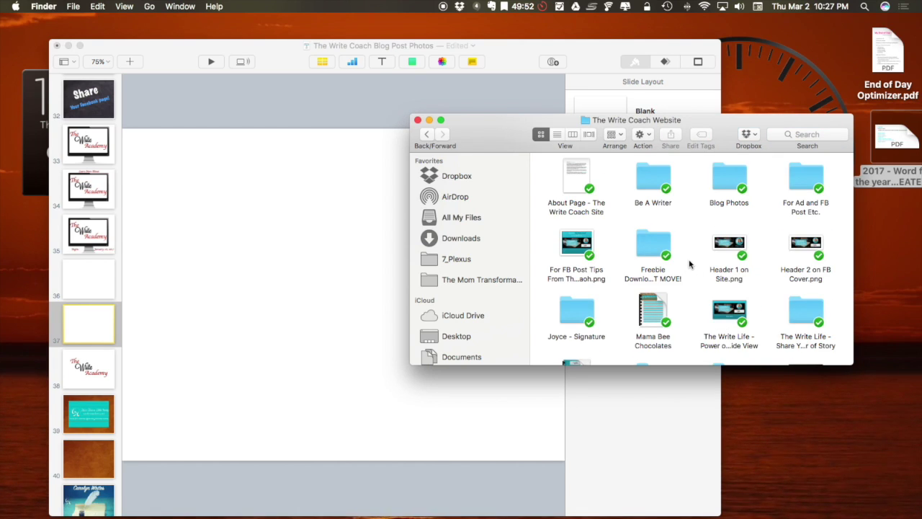
pyautogui.click(724, 184)
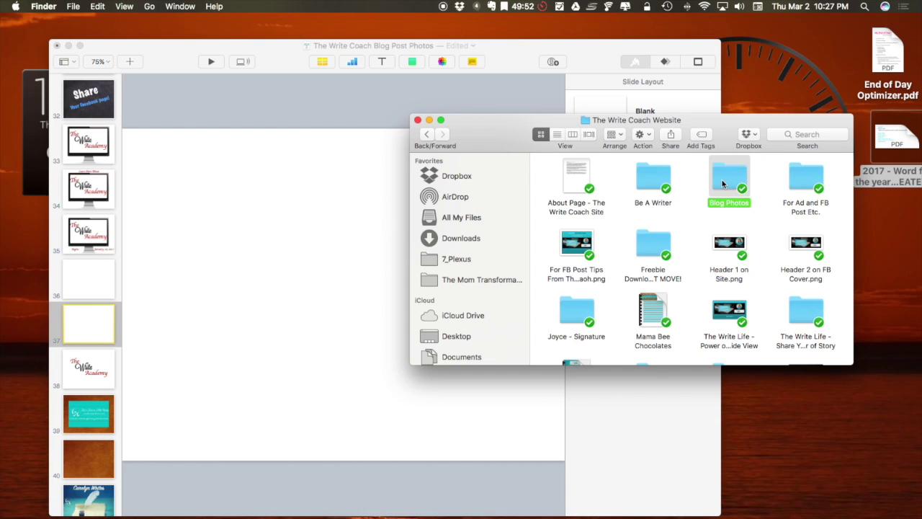
pyautogui.doubleClick(723, 184)
# Find the blackboard-913648.jpg image in Blog Photos and place it on the duplicated blank slide.
pyautogui.scroll(-5, 699, 268)
pyautogui.scroll(-3, 697, 270)
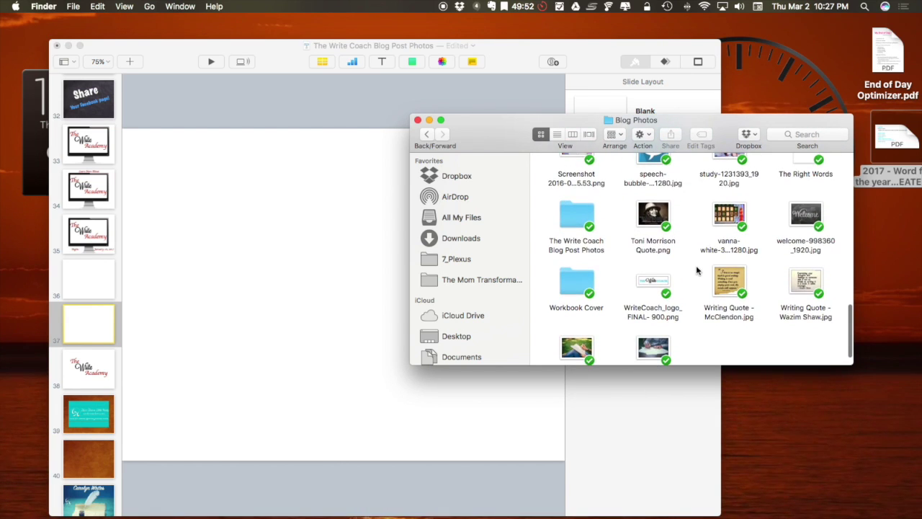
pyautogui.scroll(10, 653, 227)
pyautogui.scroll(8, 652, 228)
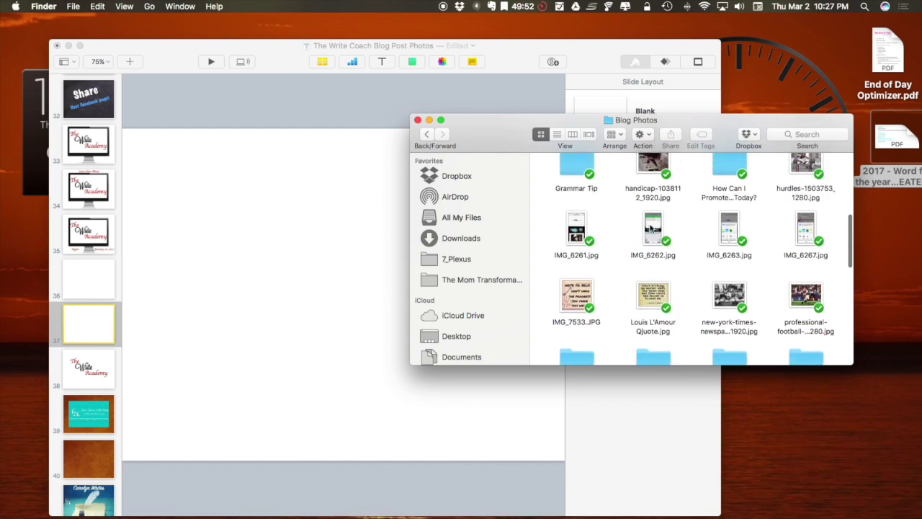
pyautogui.scroll(3, 652, 229)
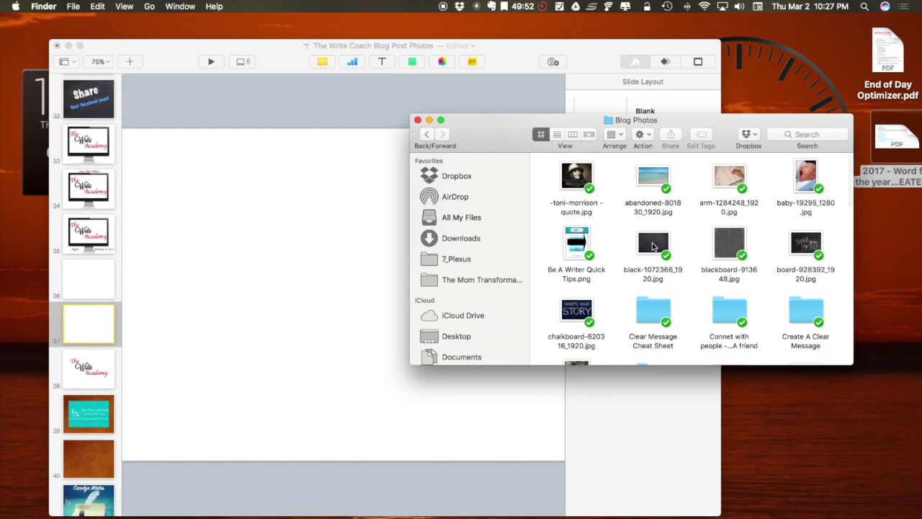
pyautogui.click(652, 245)
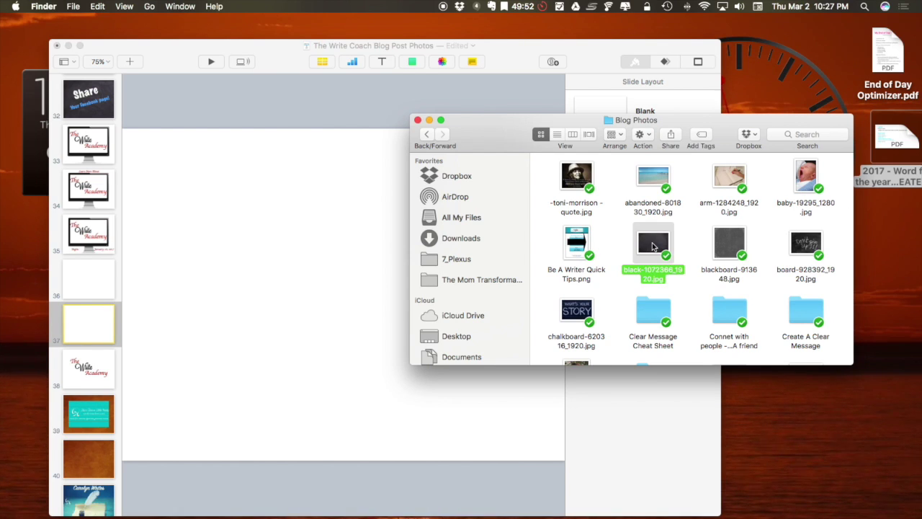
pyautogui.click(727, 245)
pyautogui.moveTo(728, 245); pyautogui.dragTo(264, 306)
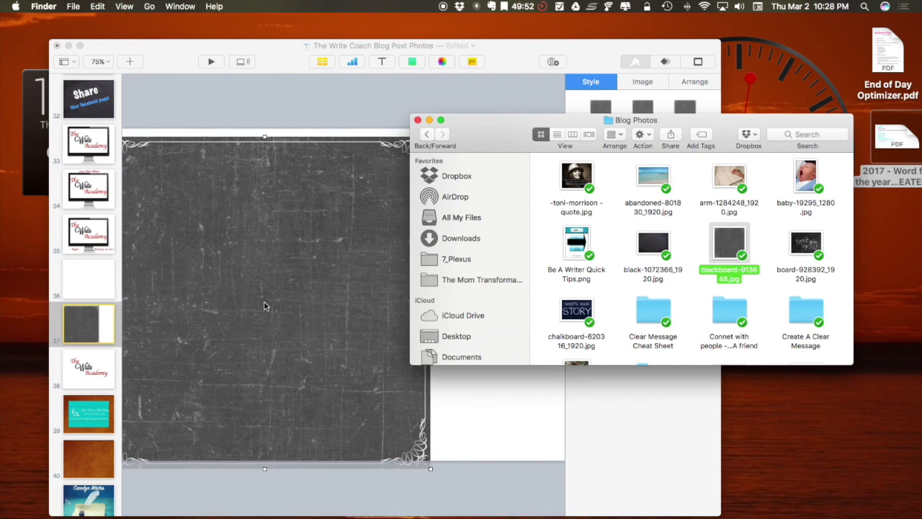
# Close the Finder window and center the blackboard image on the slide.
pyautogui.click(418, 120)
pyautogui.click(356, 266)
pyautogui.moveTo(356, 266); pyautogui.dragTo(433, 254)
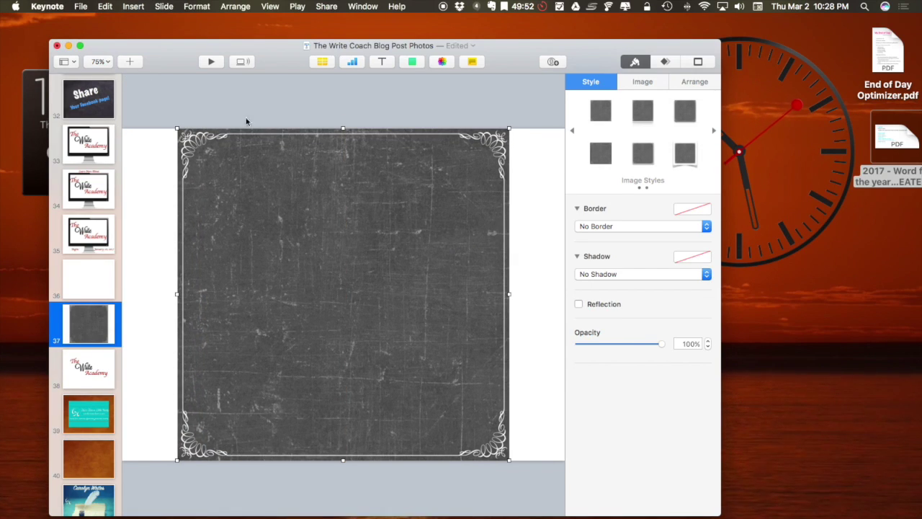
# Try enlarging the blackboard image proportionally from its upper-left corner, and shrink it back to the slide's height.
pyautogui.moveTo(176, 127); pyautogui.dragTo(139, 90)
pyautogui.scroll(1, 185, 155)
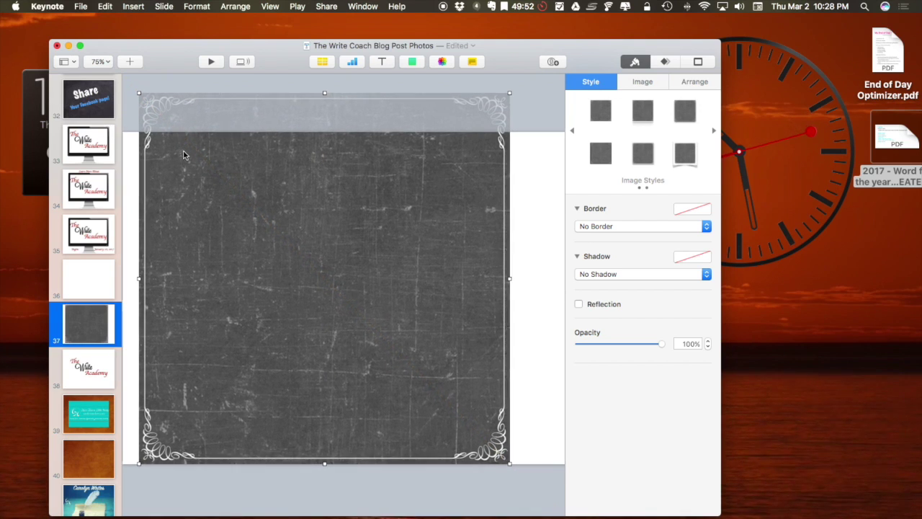
pyautogui.moveTo(139, 89); pyautogui.dragTo(173, 141)
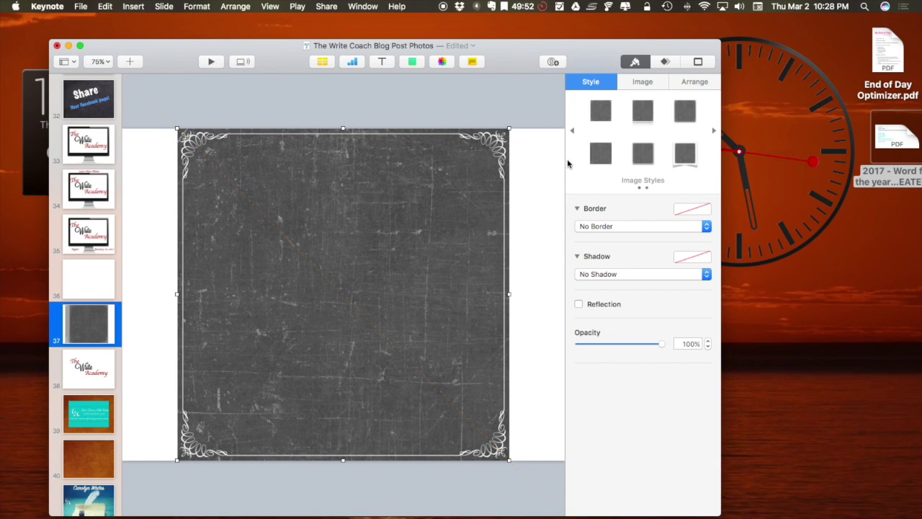
# Turn off Constrain proportions for the blackboard image and stretch both sides to about 1024 pt wide to fill the slide.
pyautogui.click(690, 85)
pyautogui.click(619, 198)
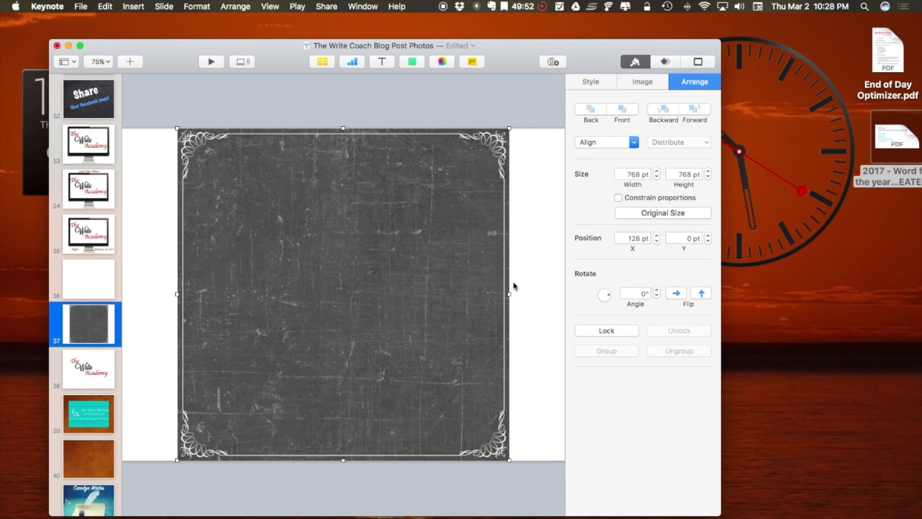
pyautogui.moveTo(510, 294); pyautogui.dragTo(564, 295)
pyautogui.moveTo(176, 295); pyautogui.dragTo(123, 293)
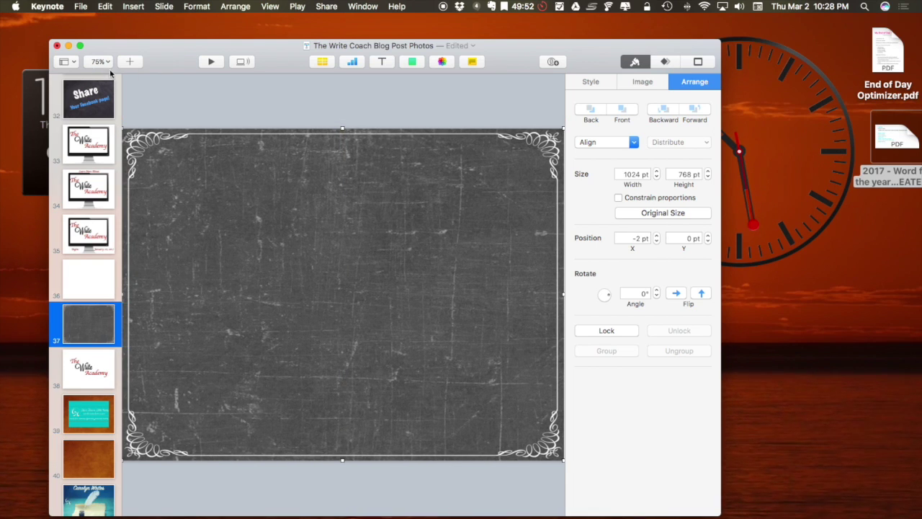
# Widen the Keynote window and extend the blackboard image's right edge slightly past the slide, to a width of 1027 pt.
pyautogui.moveTo(721, 278); pyautogui.dragTo(799, 269)
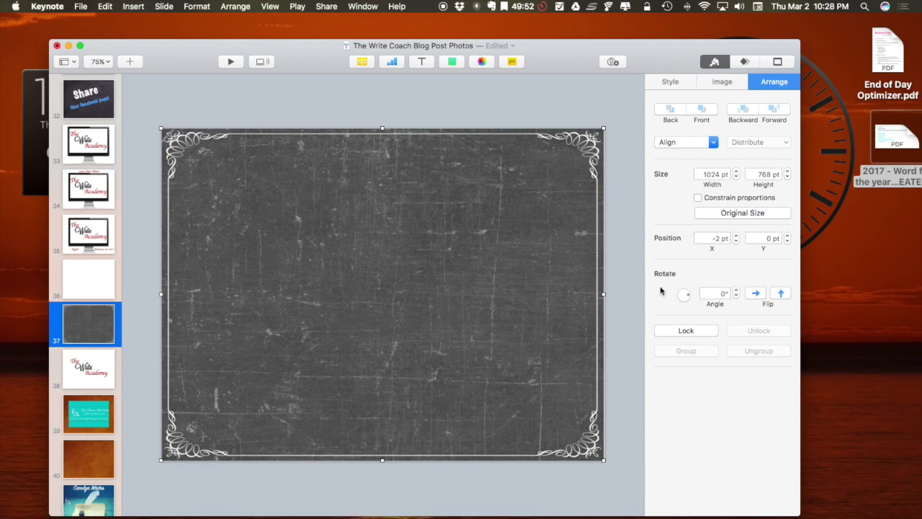
pyautogui.moveTo(603, 295); pyautogui.dragTo(606, 294)
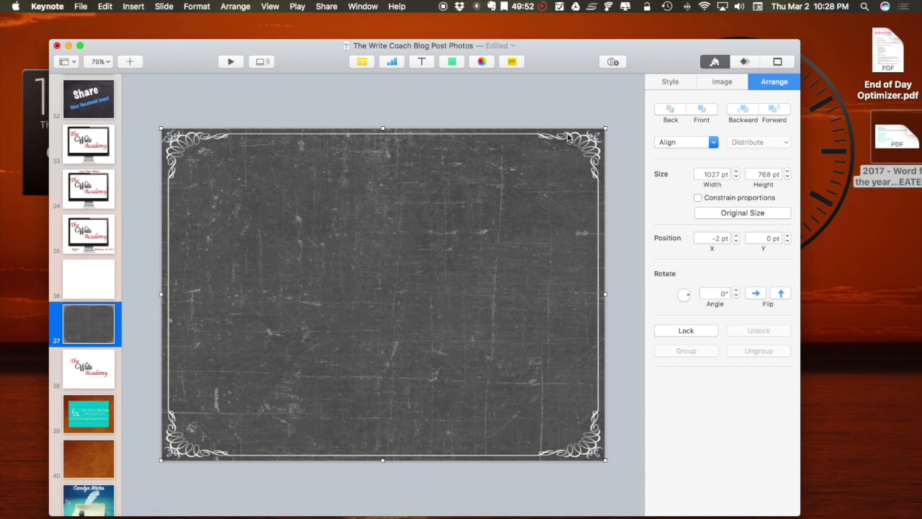
pyautogui.click(556, 93)
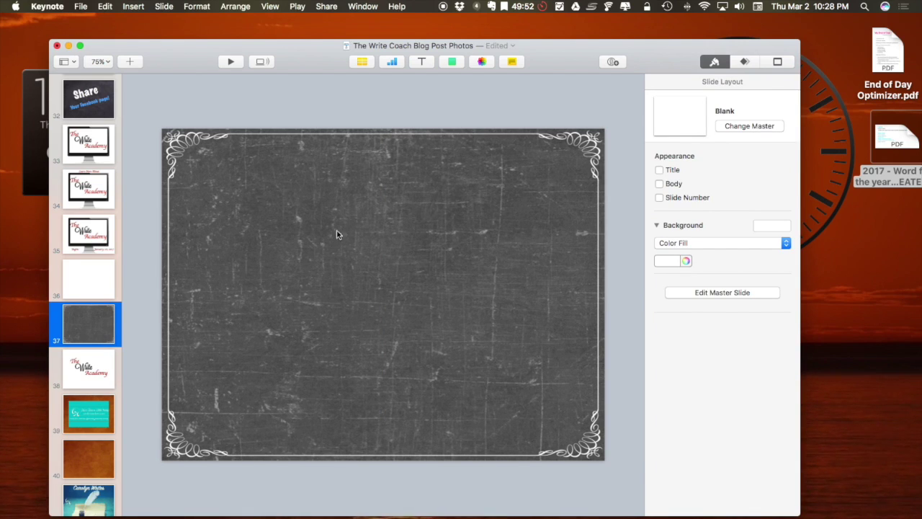
pyautogui.click(494, 289)
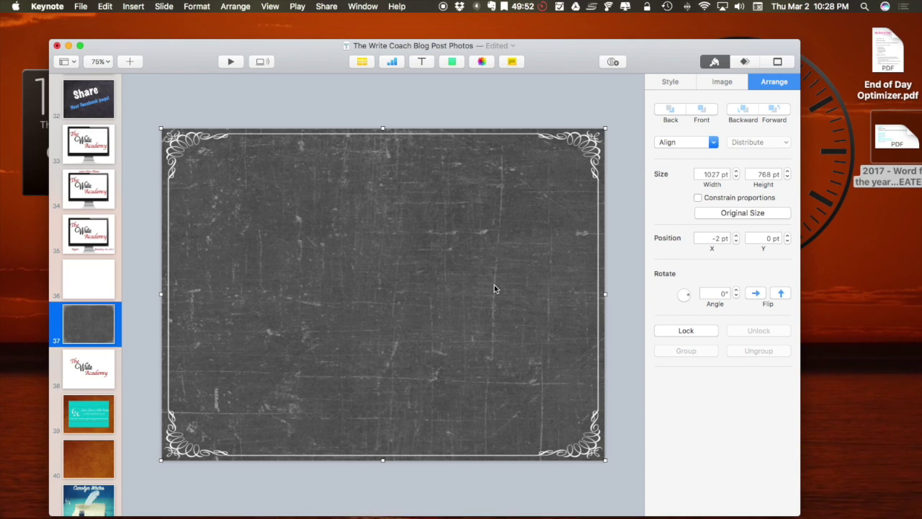
# Add a text box on the blackboard background and set its font to Chalkduster.
pyautogui.click(422, 62)
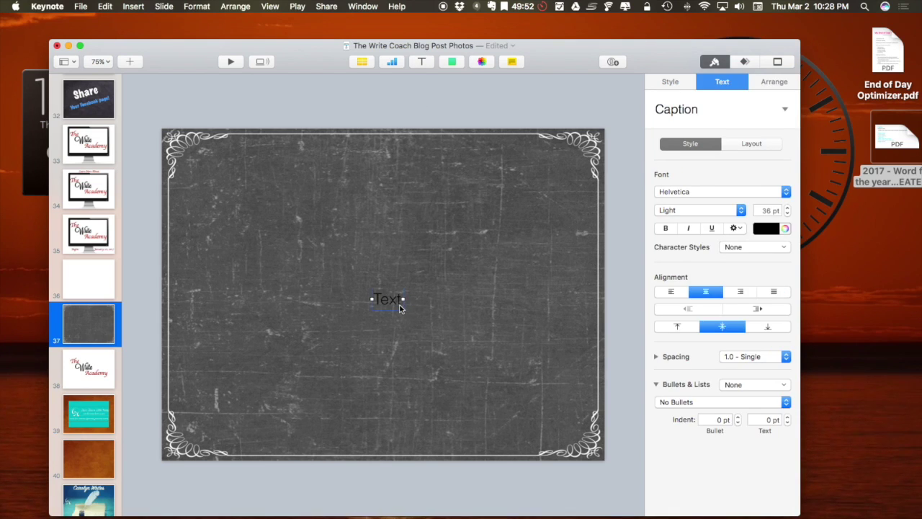
pyautogui.click(388, 304)
pyautogui.click(677, 195)
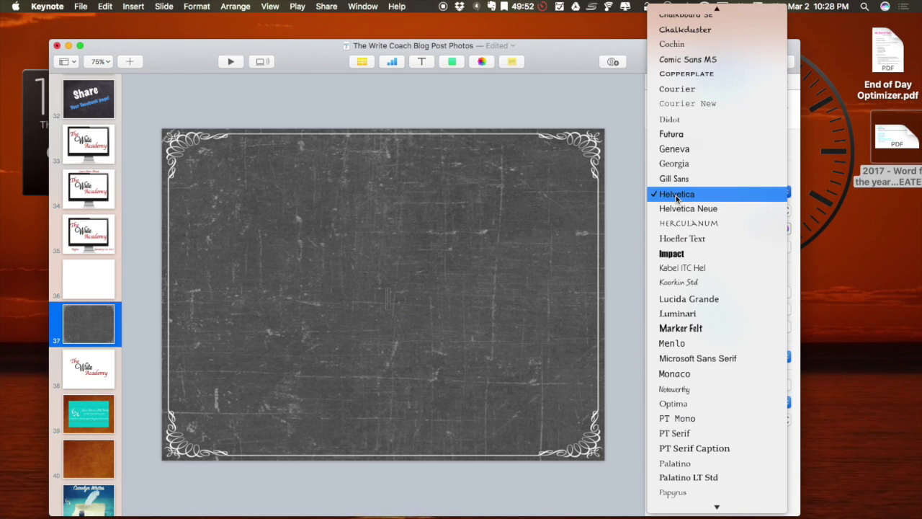
pyautogui.scroll(5, 677, 196)
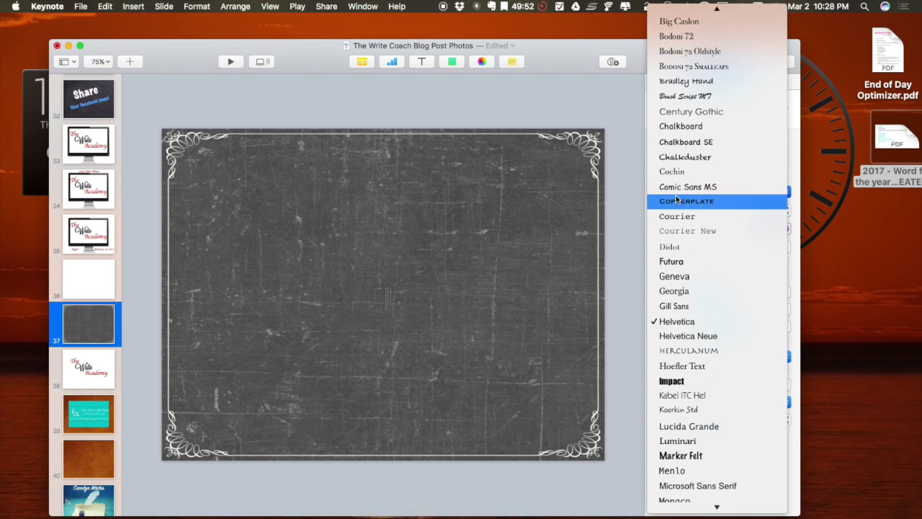
pyautogui.click(678, 156)
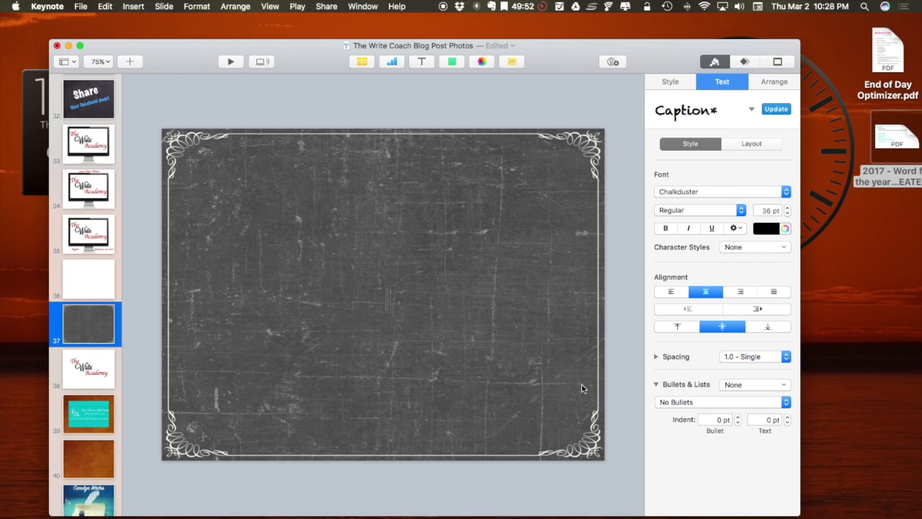
# Enter "Tips From The Write Coach" in the text box on the blackboard slide.
pyautogui.write('Tips F')
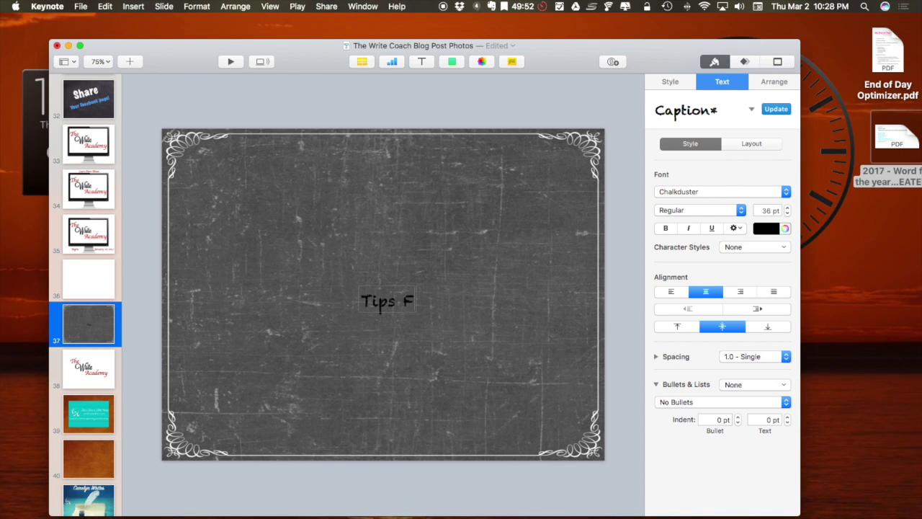
pyautogui.write('rom The Writ')
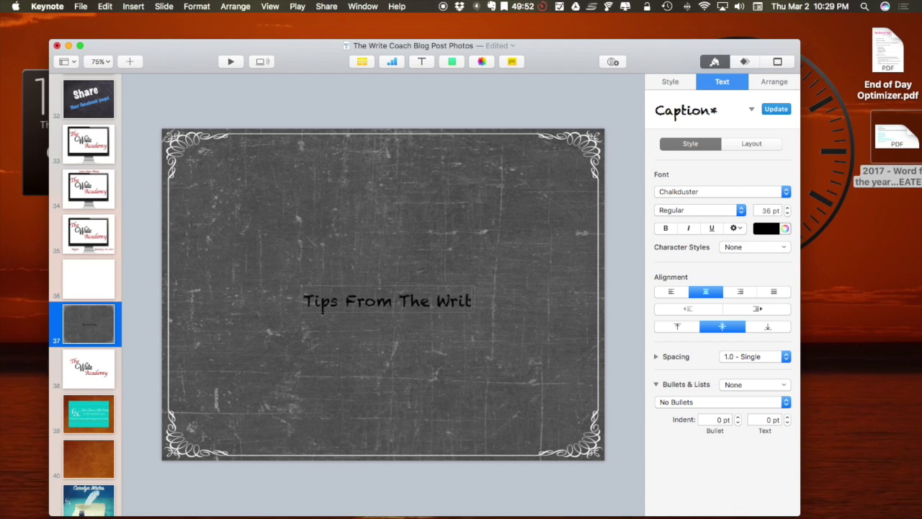
pyautogui.write('e Coach')
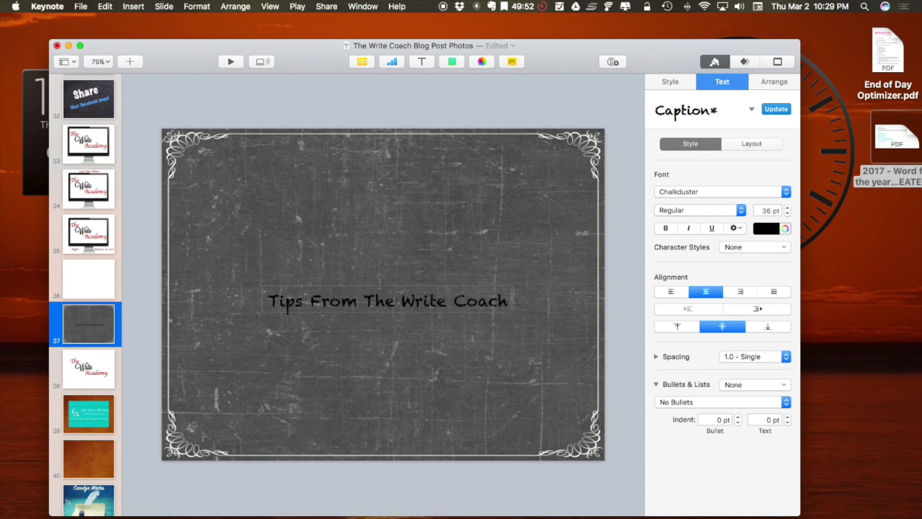
# Change the color of the whole "Tips From The Write Coach" text to white.
pyautogui.moveTo(513, 299); pyautogui.dragTo(287, 305)
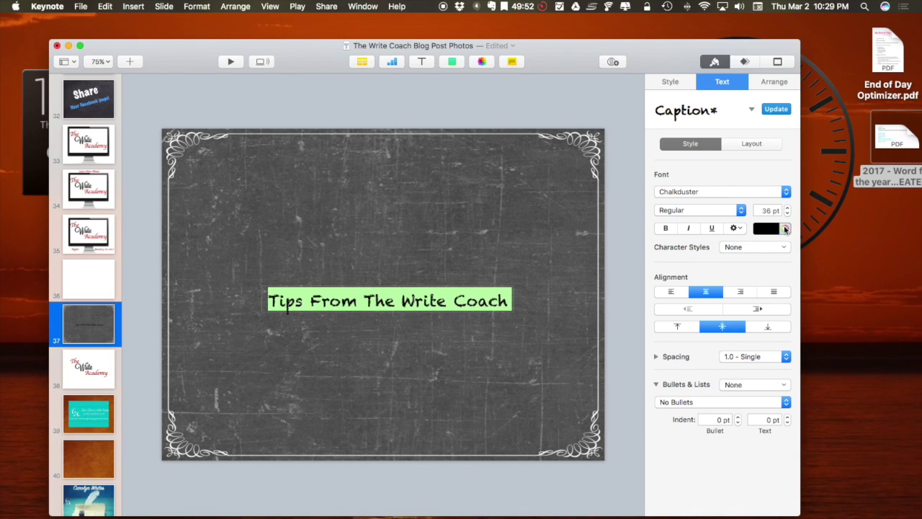
pyautogui.click(787, 229)
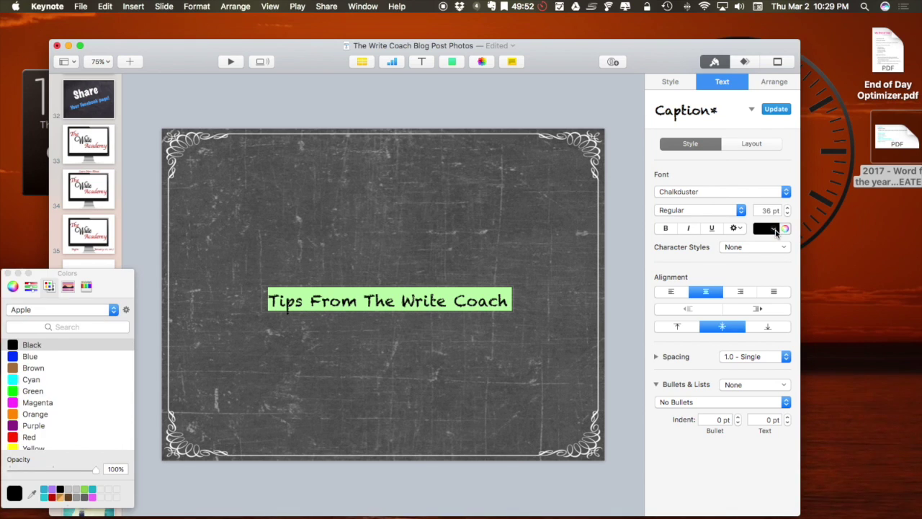
pyautogui.click(775, 230)
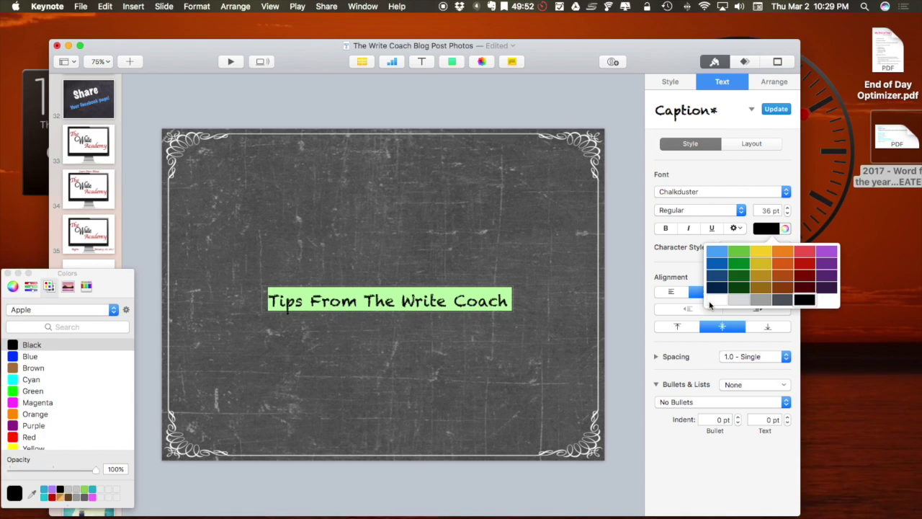
pyautogui.click(709, 301)
pyautogui.click(571, 317)
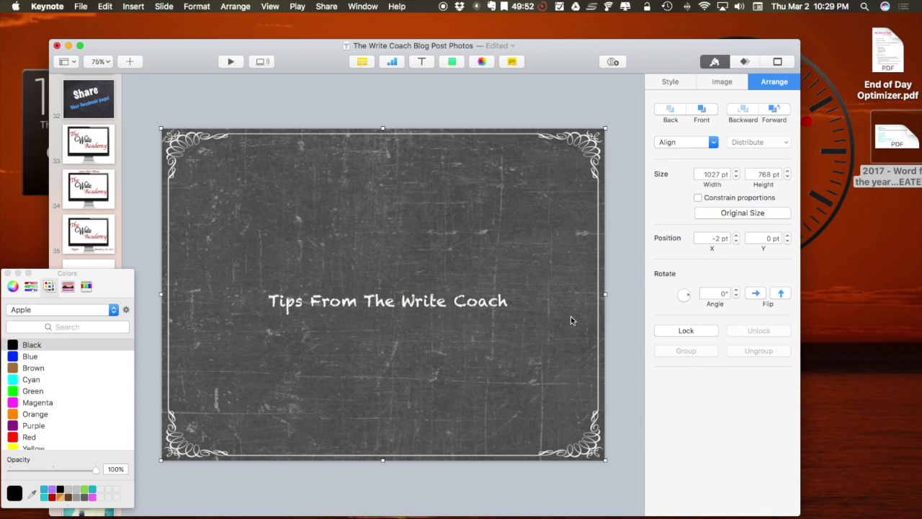
# Increase the font size of the "Tips From The Write Coach" text to 61 pt.
pyautogui.click(497, 302)
pyautogui.click(507, 304)
pyautogui.moveTo(507, 304); pyautogui.dragTo(262, 310)
pyautogui.click(789, 208)
pyautogui.click(789, 208)
pyautogui.click(789, 208)
pyautogui.click(789, 208)
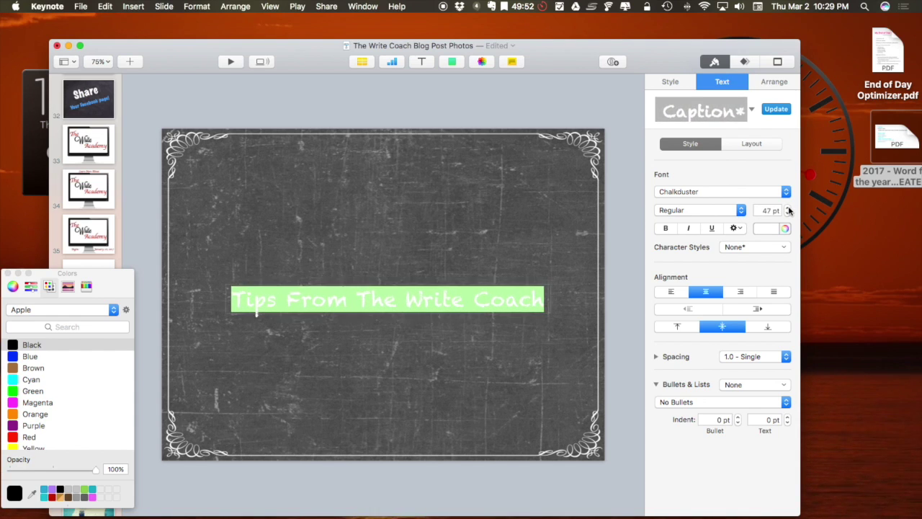
pyautogui.click(789, 208)
pyautogui.click(789, 207)
pyautogui.click(789, 207)
pyautogui.click(789, 208)
pyautogui.click(789, 207)
pyautogui.click(789, 207)
pyautogui.click(789, 208)
pyautogui.click(461, 305)
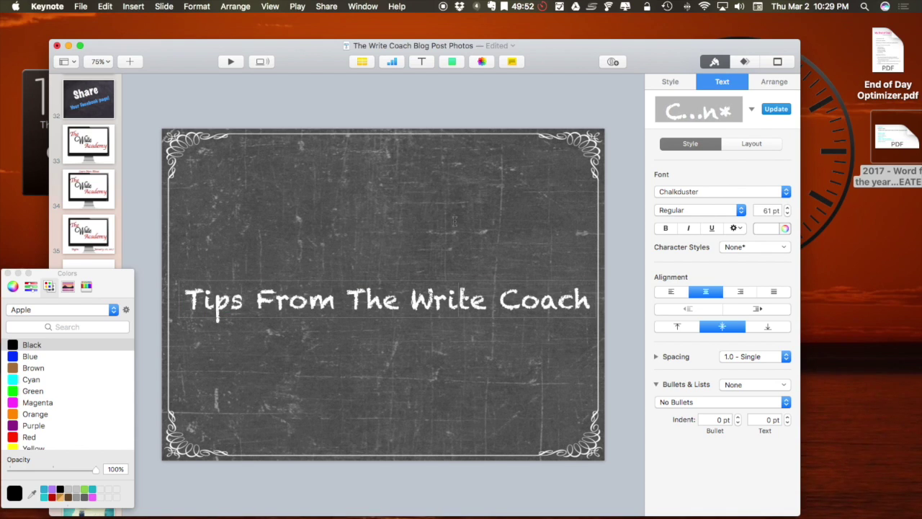
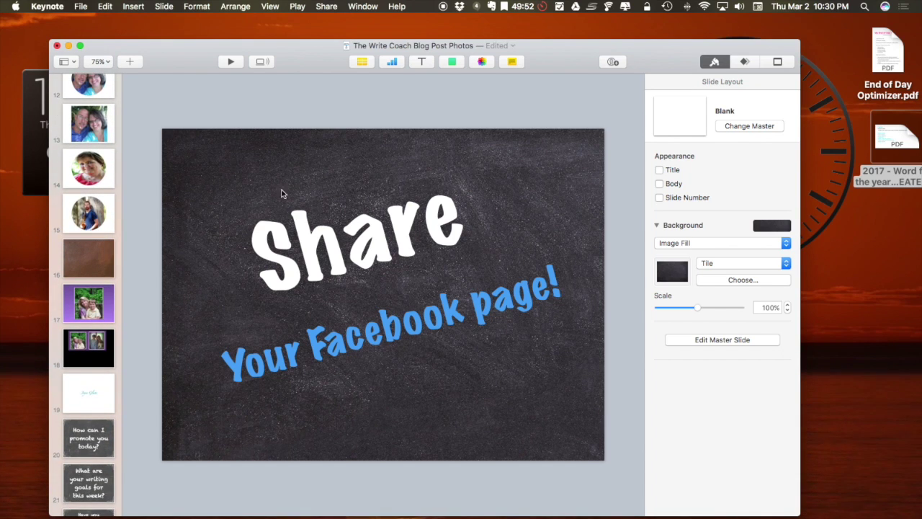
# Delete slide 11, the smaller round portrait below the woman in the turquoise top.
pyautogui.scroll(5, 66, 257)
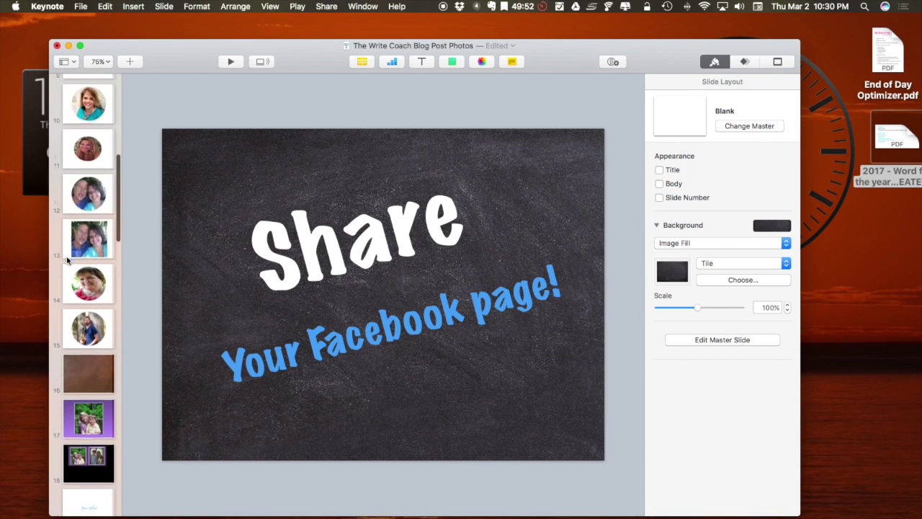
pyautogui.scroll(5, 67, 261)
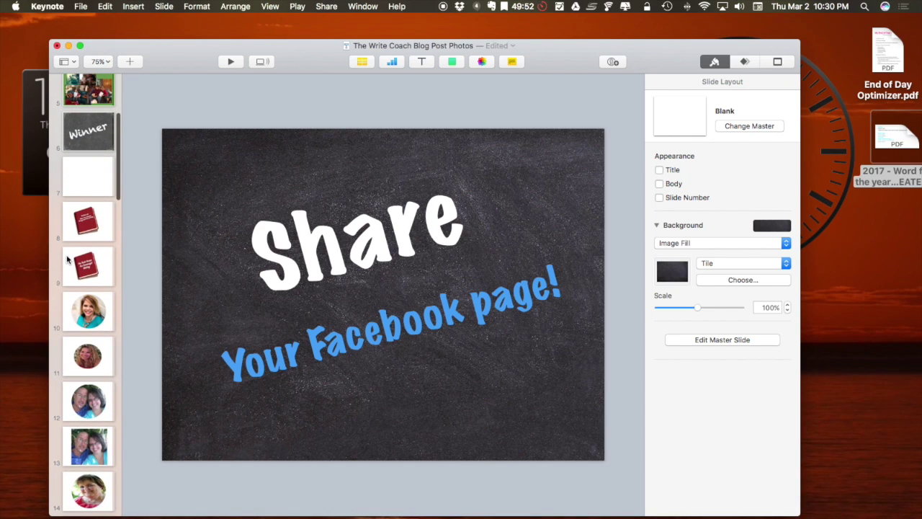
pyautogui.rightClick(103, 351)
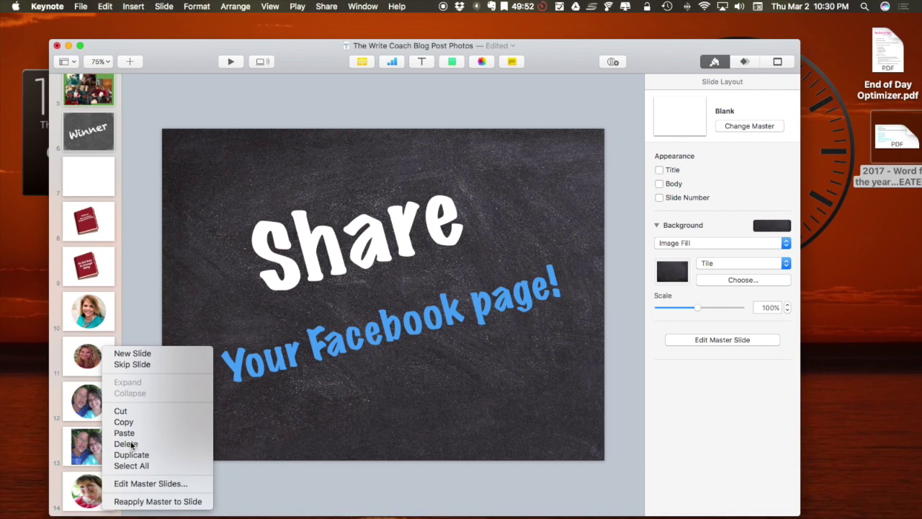
pyautogui.click(125, 444)
# Duplicate slide 10, the round portrait of the woman in the turquoise top.
pyautogui.click(90, 318)
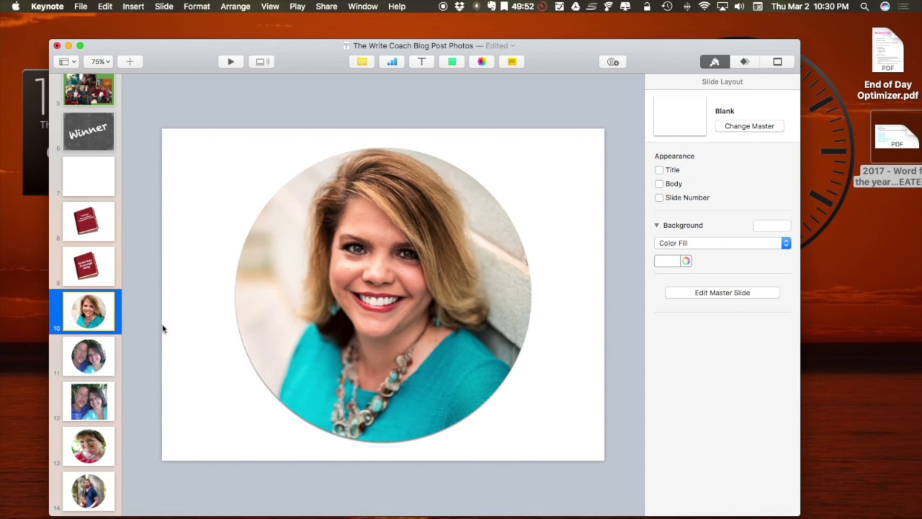
pyautogui.scroll(5, 83, 253)
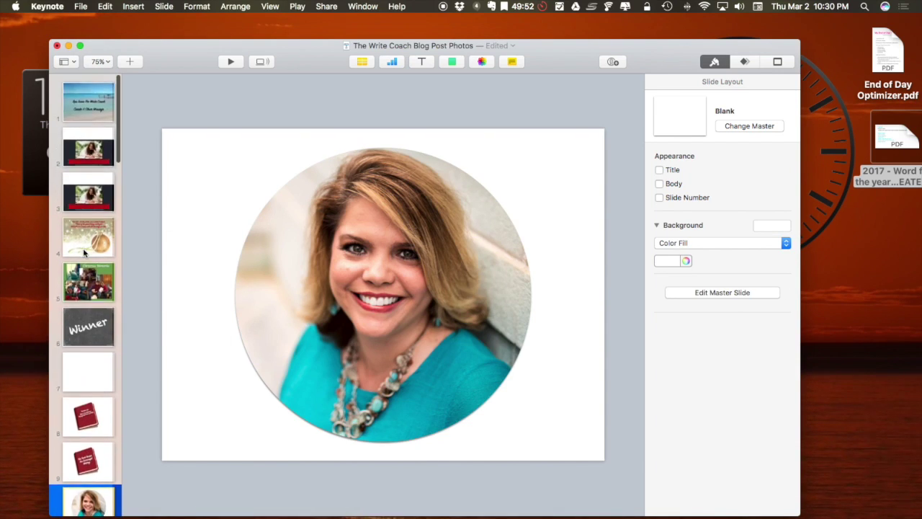
pyautogui.scroll(-5, 93, 376)
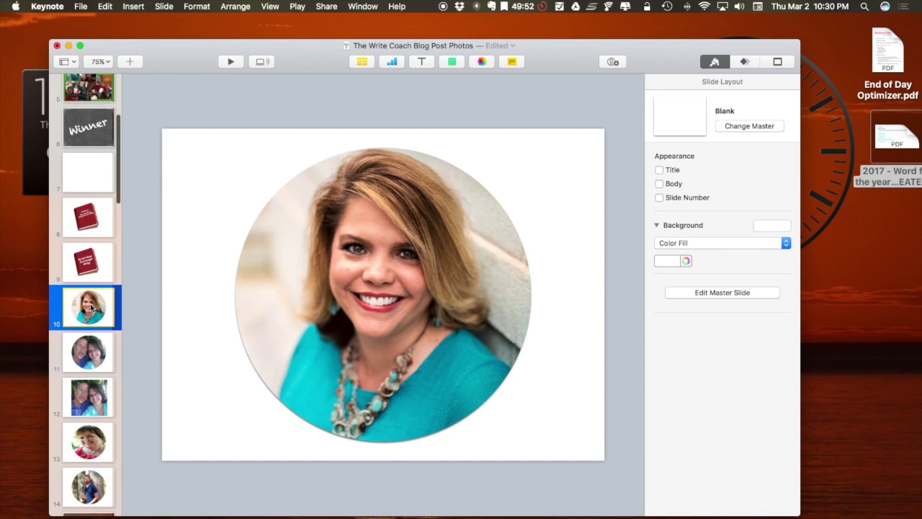
pyautogui.rightClick(92, 307)
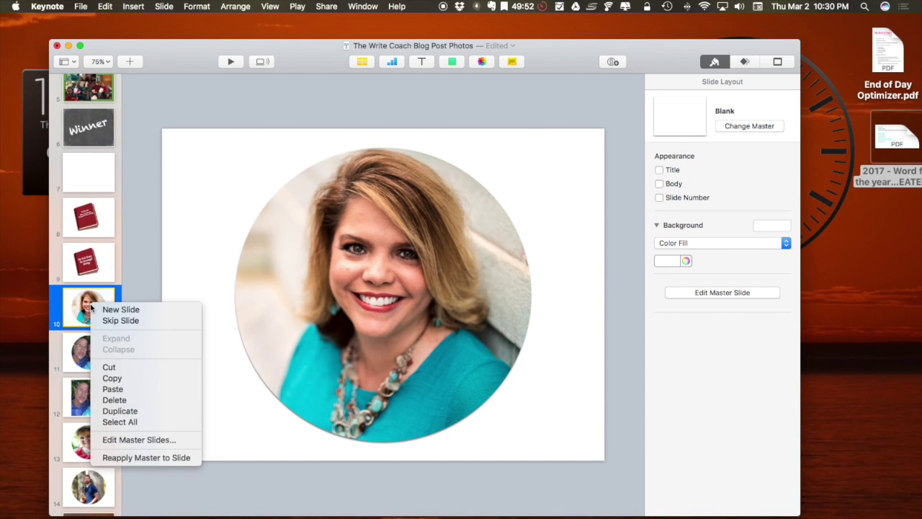
pyautogui.click(126, 410)
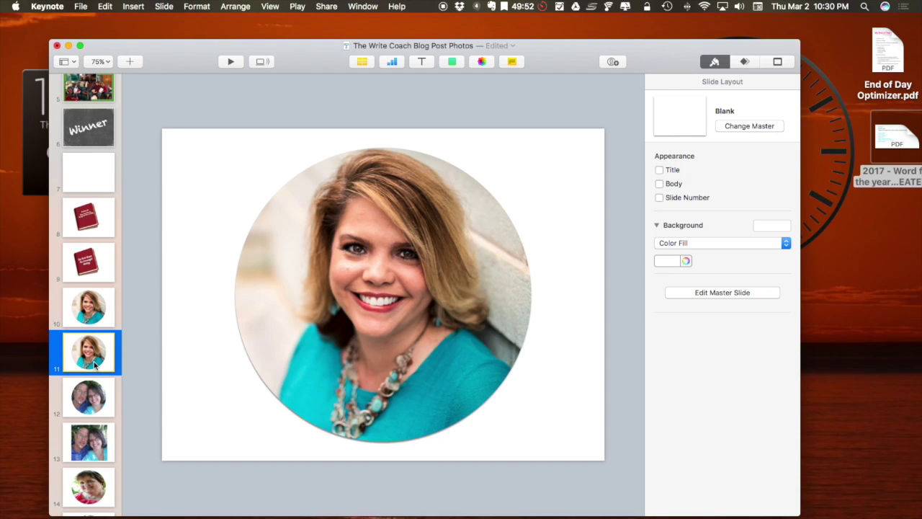
# Insert a circle shape on the duplicated slide and delete the round portrait from it.
pyautogui.click(452, 63)
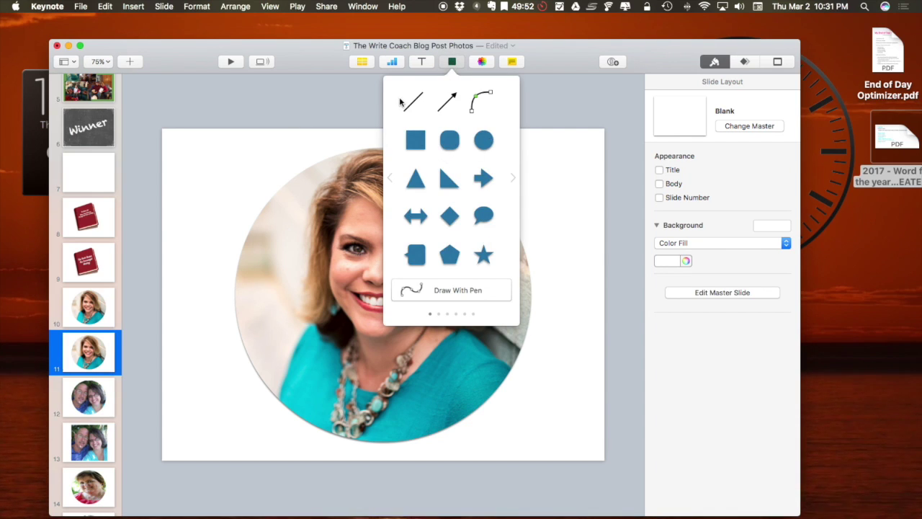
pyautogui.click(484, 142)
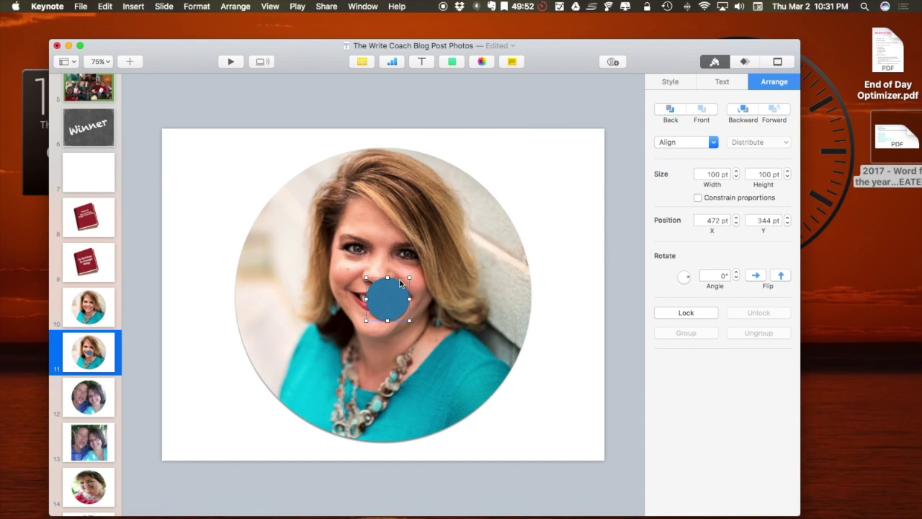
pyautogui.click(401, 222)
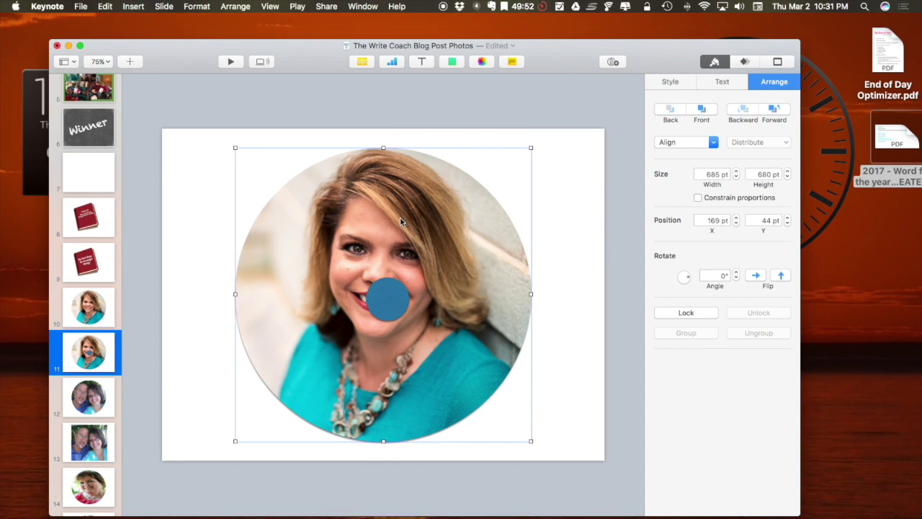
pyautogui.press('Delete')
# Stretch the circle to about 692 pt wide and 613 pt high, and move it toward the slide's middle.
pyautogui.click(390, 296)
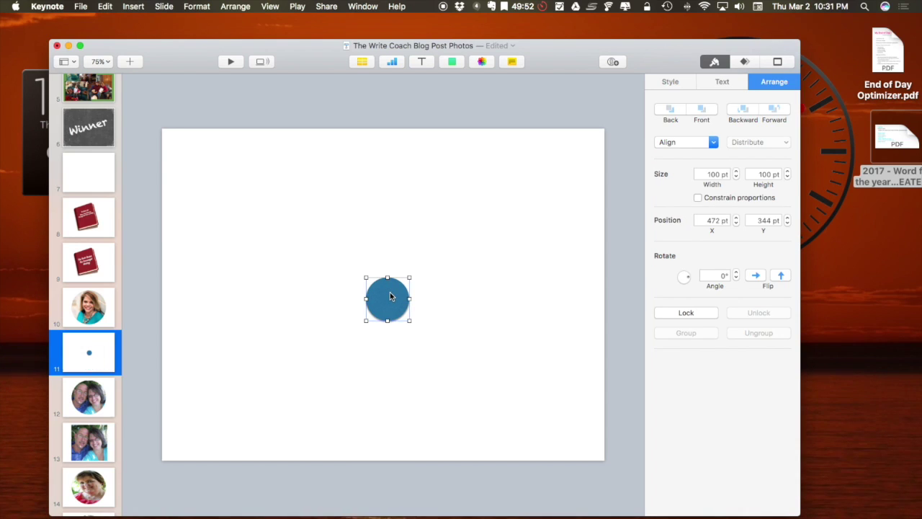
pyautogui.moveTo(366, 277); pyautogui.dragTo(213, 189)
pyautogui.moveTo(311, 320); pyautogui.dragTo(311, 403)
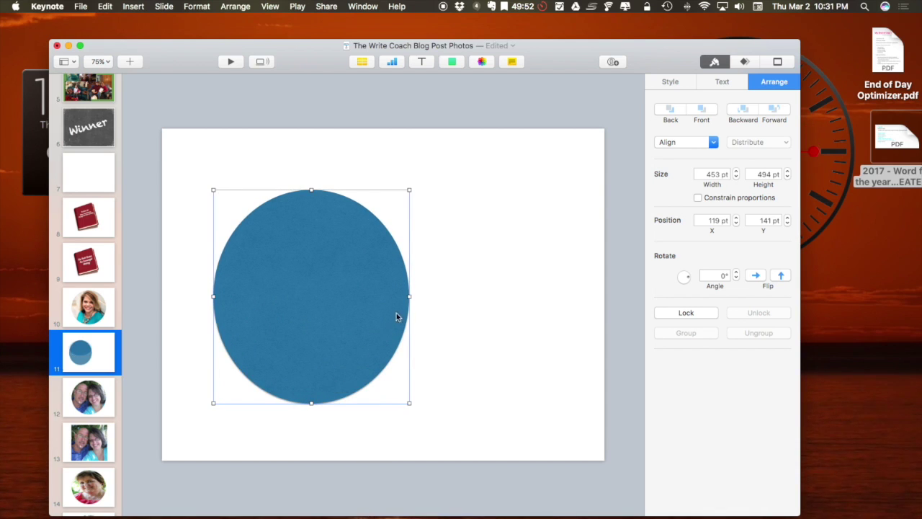
pyautogui.moveTo(408, 297); pyautogui.dragTo(493, 283)
pyautogui.moveTo(367, 190); pyautogui.dragTo(364, 138)
pyautogui.moveTo(348, 226); pyautogui.dragTo(353, 250)
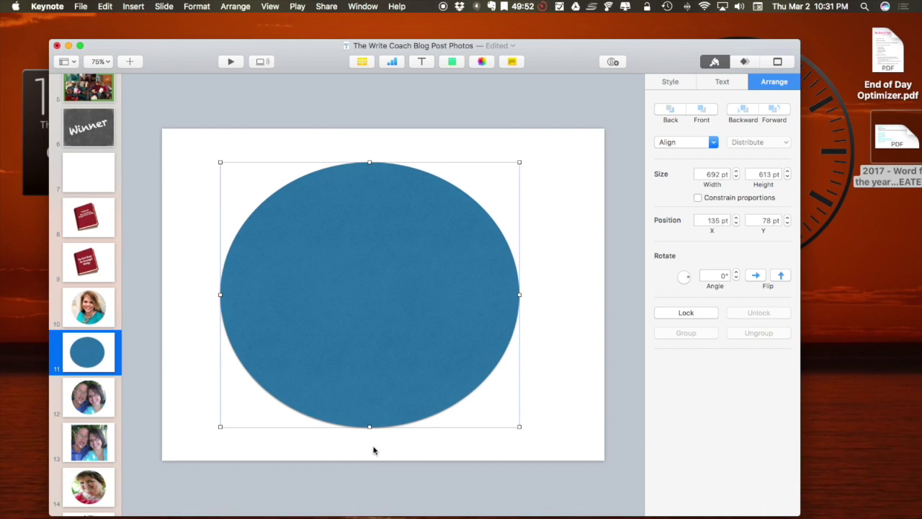
# Extend the circle's bottom edge to a height of 692 pt and center the circle vertically, at about X 150, Y 38 pt.
pyautogui.moveTo(370, 426); pyautogui.dragTo(369, 443)
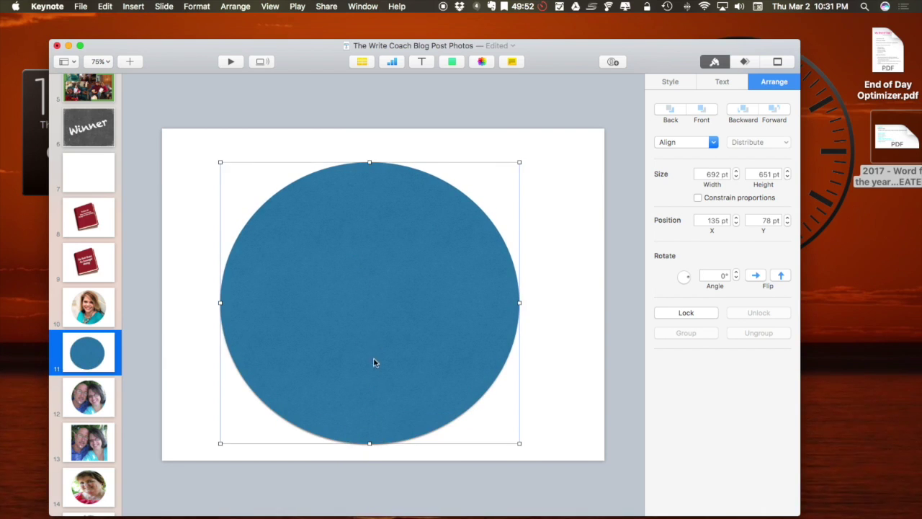
pyautogui.moveTo(370, 443)
pyautogui.mouseDown()
pyautogui.moveTo(371, 469)
pyautogui.moveTo(371, 461)
pyautogui.mouseUp()
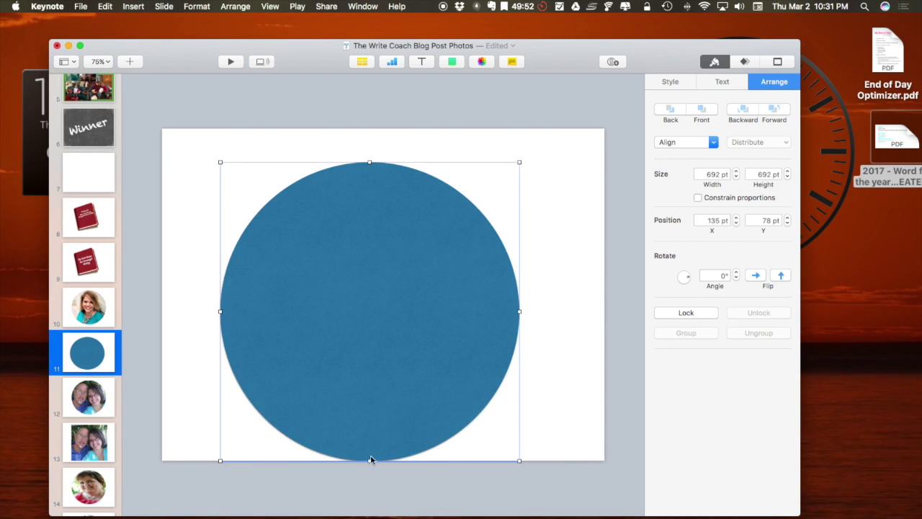
pyautogui.moveTo(392, 366); pyautogui.dragTo(399, 349)
pyautogui.moveTo(525, 294); pyautogui.dragTo(524, 295)
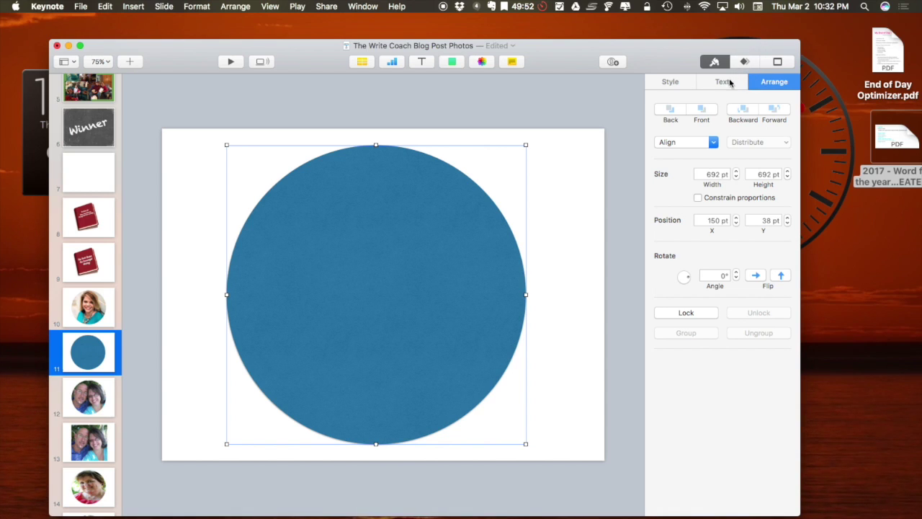
# Change the circle's fill type to Image Fill.
pyautogui.click(681, 82)
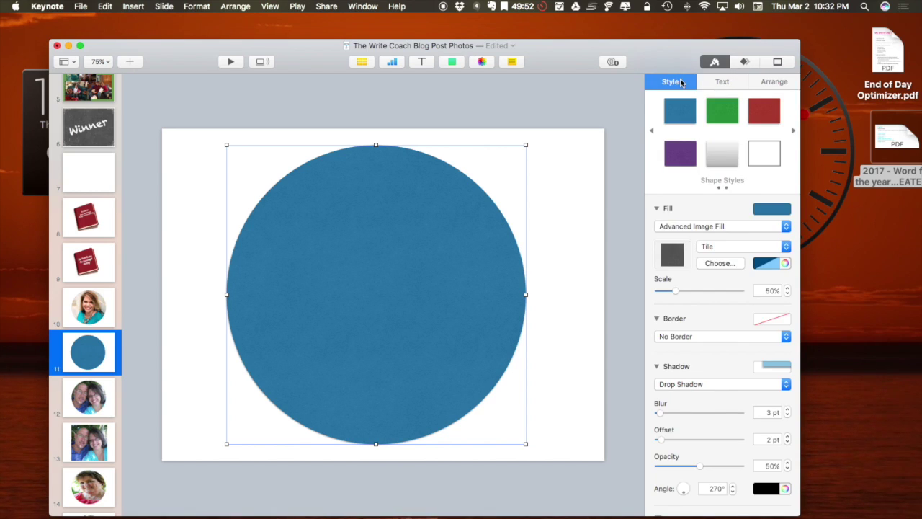
pyautogui.click(766, 228)
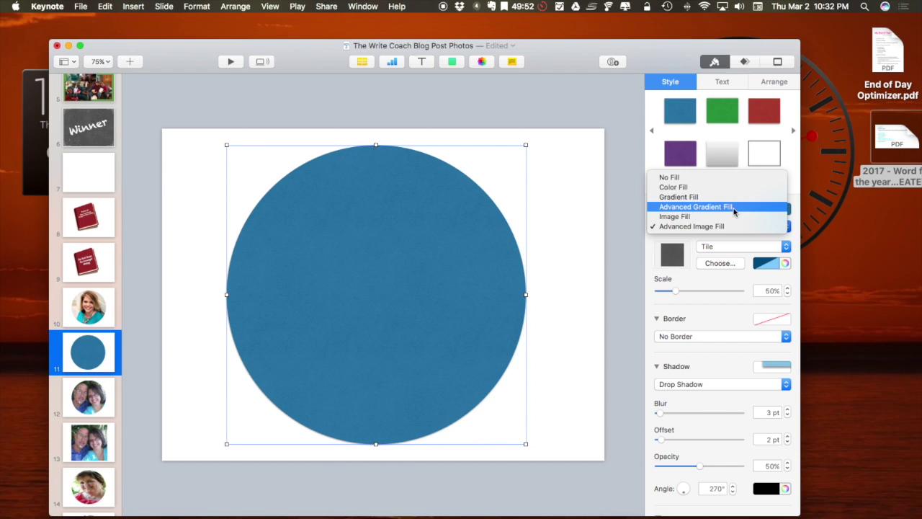
pyautogui.click(729, 220)
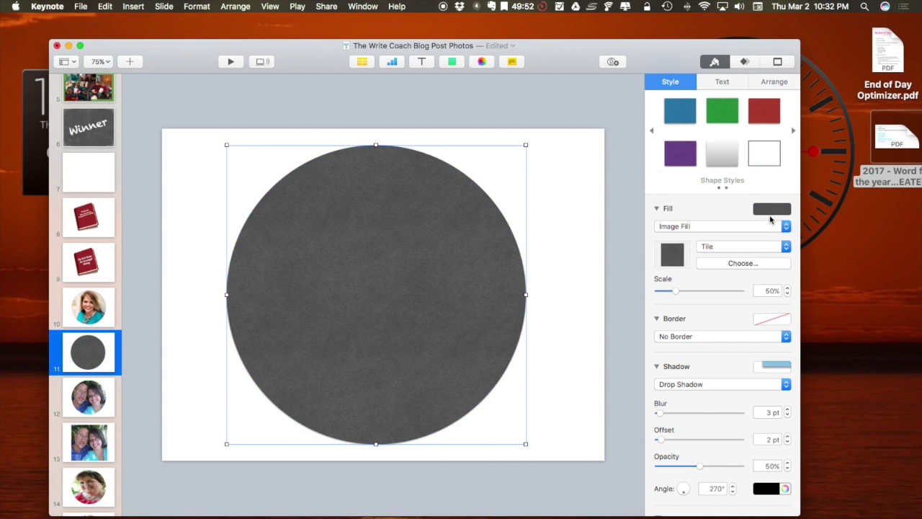
pyautogui.click(740, 267)
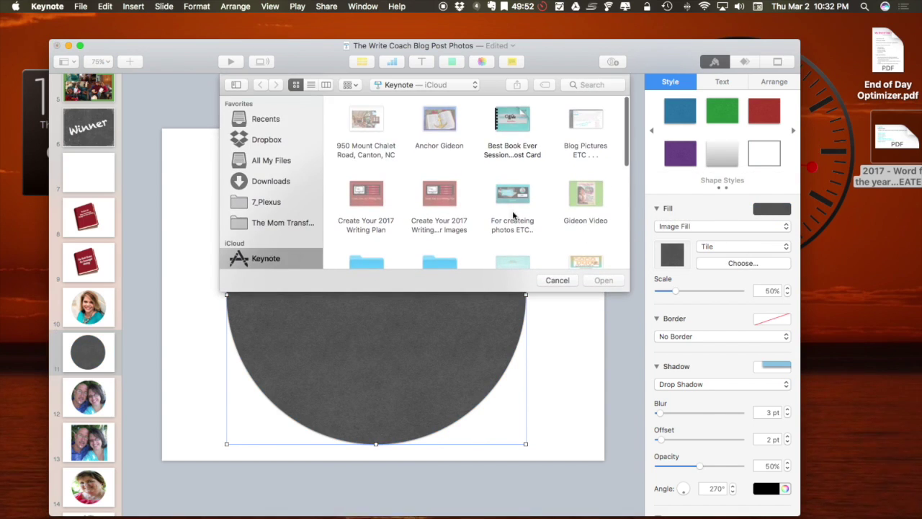
pyautogui.click(267, 140)
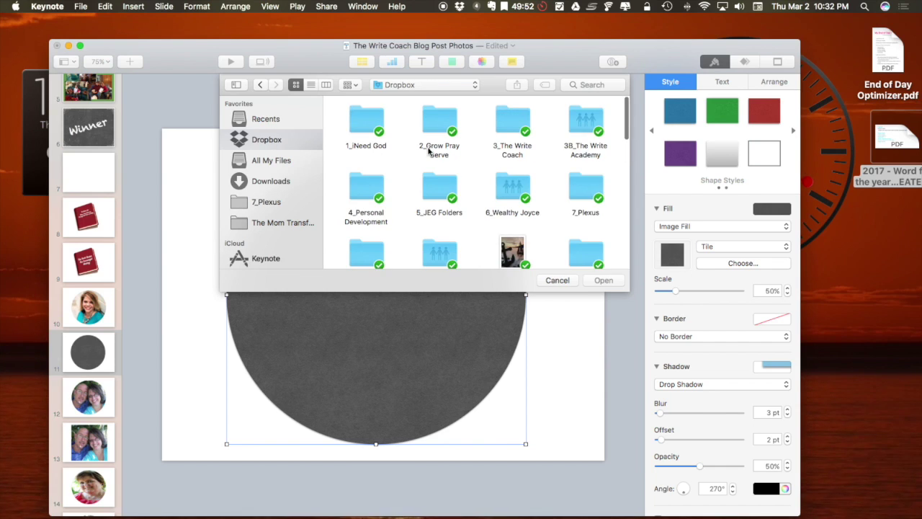
pyautogui.click(511, 118)
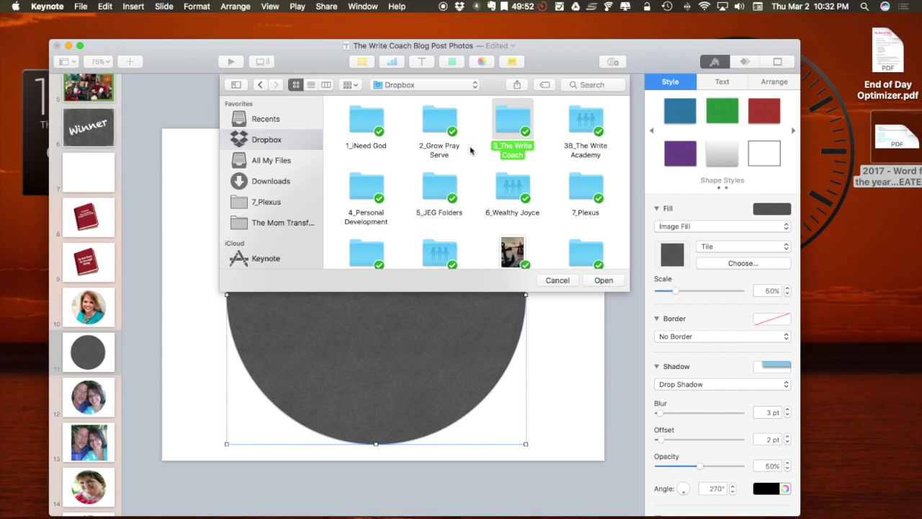
pyautogui.click(471, 194)
pyautogui.doubleClick(429, 128)
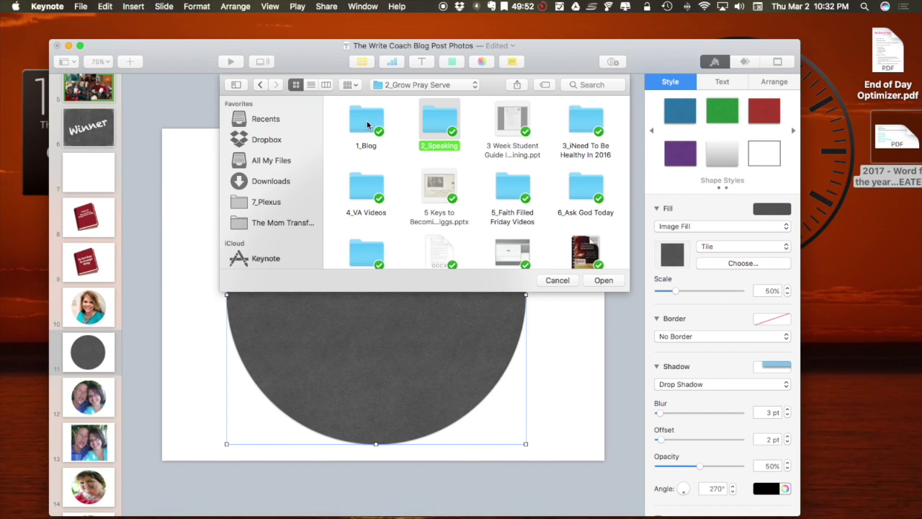
pyautogui.click(557, 280)
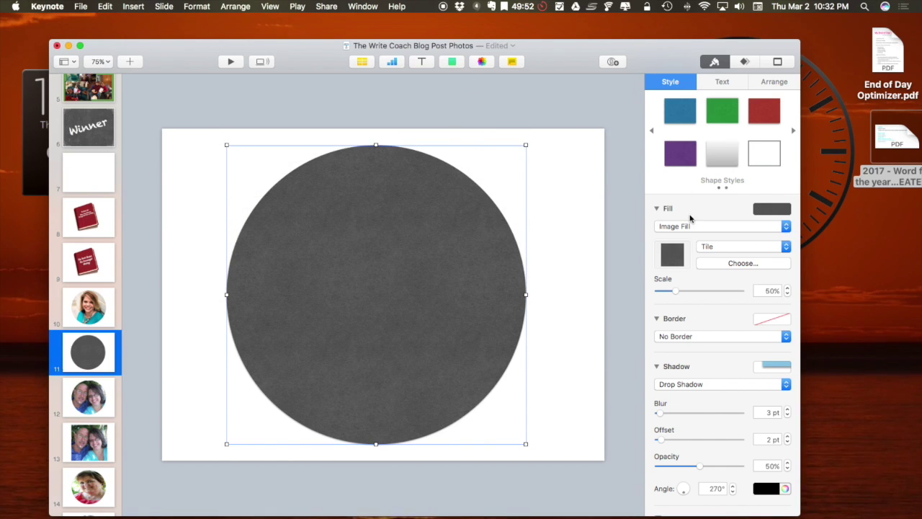
# Choose IMG_8209.jpg from the Final folder inside 1_Blog's 2016 Headshots as the circle's image fill.
pyautogui.click(736, 264)
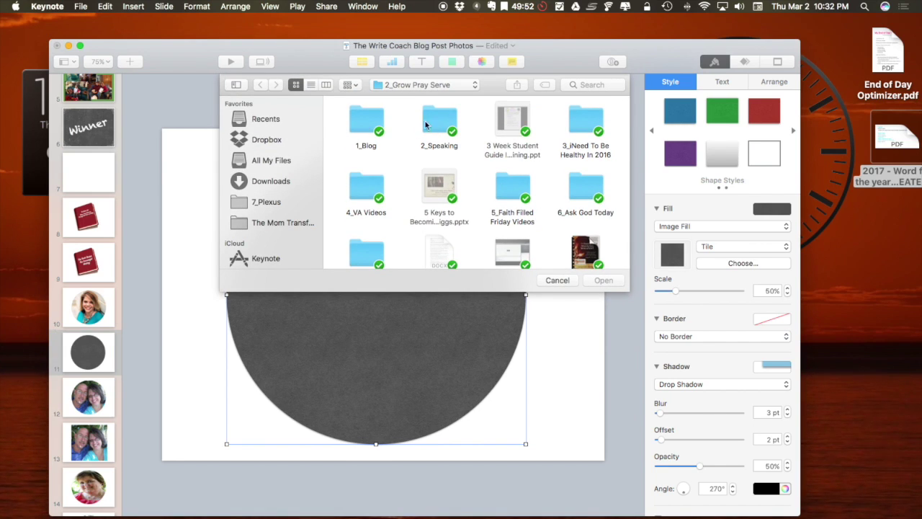
pyautogui.doubleClick(356, 127)
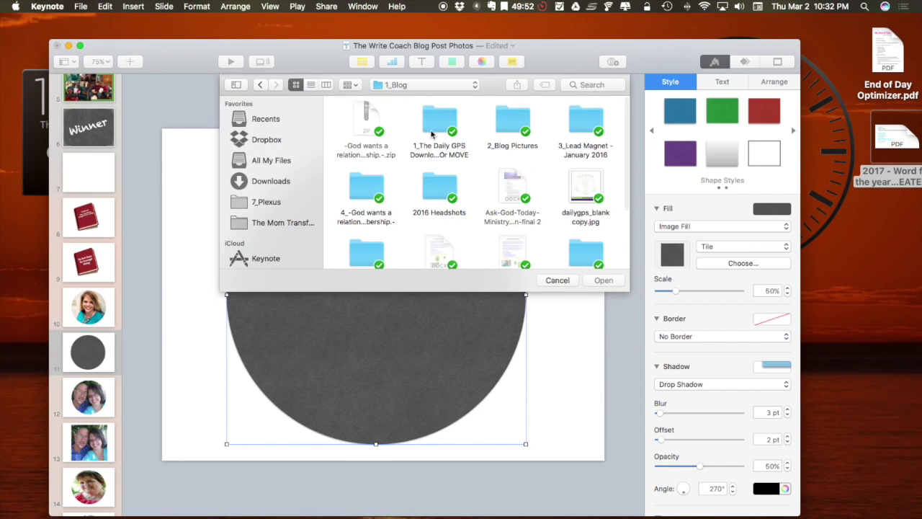
pyautogui.doubleClick(437, 190)
pyautogui.doubleClick(367, 133)
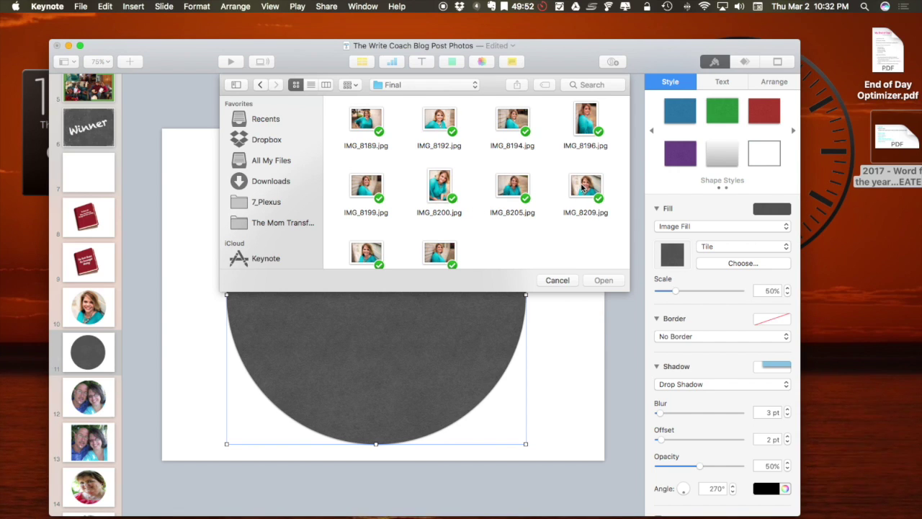
pyautogui.scroll(-2, 584, 186)
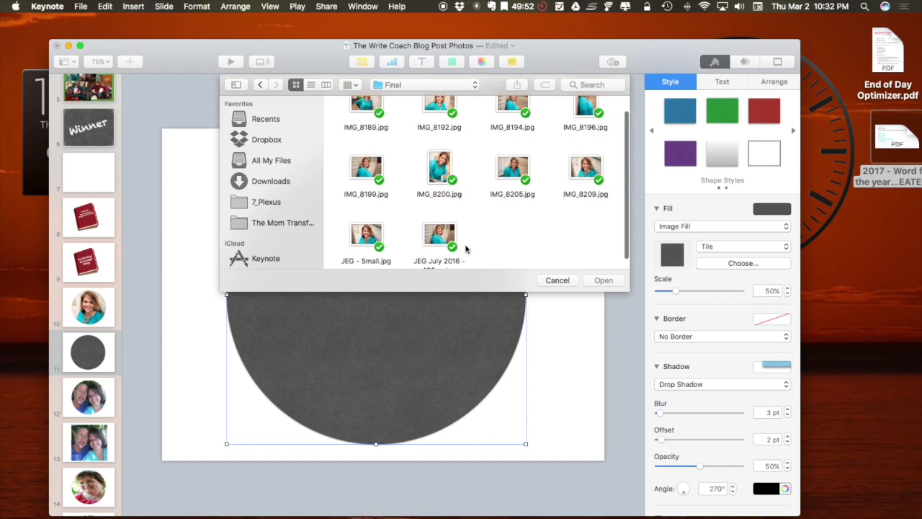
pyautogui.click(582, 175)
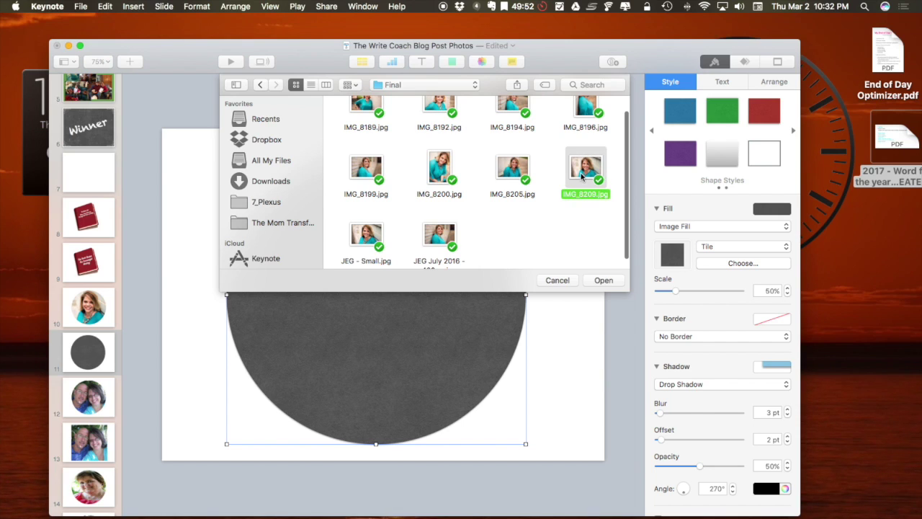
pyautogui.click(605, 281)
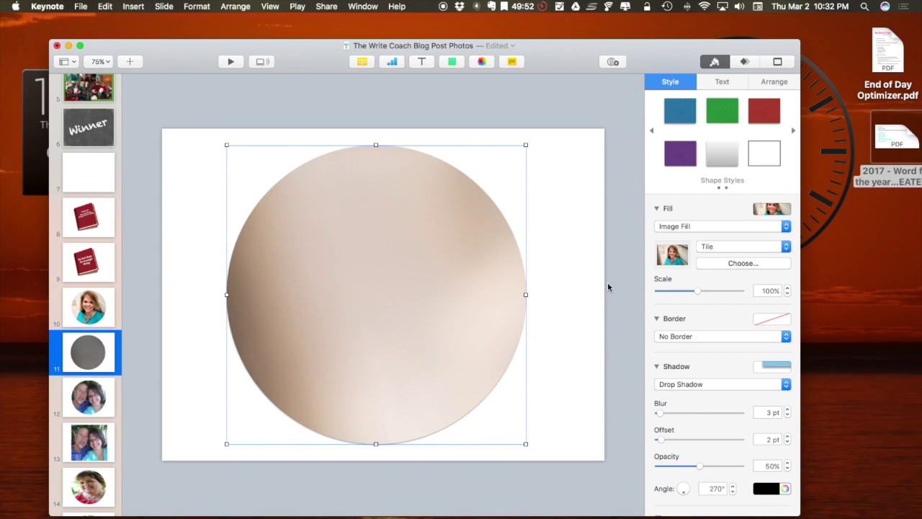
# Set the circle's image fill to Scale to Fill.
pyautogui.click(716, 247)
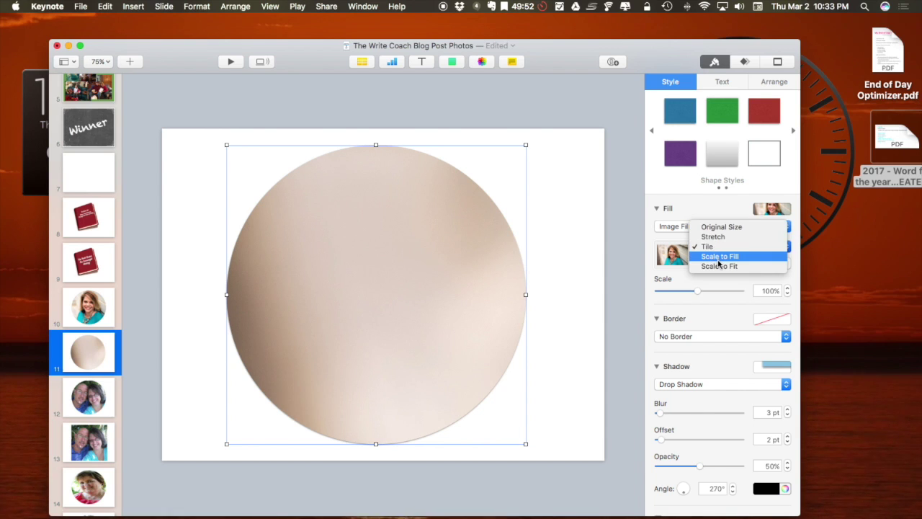
pyautogui.click(719, 259)
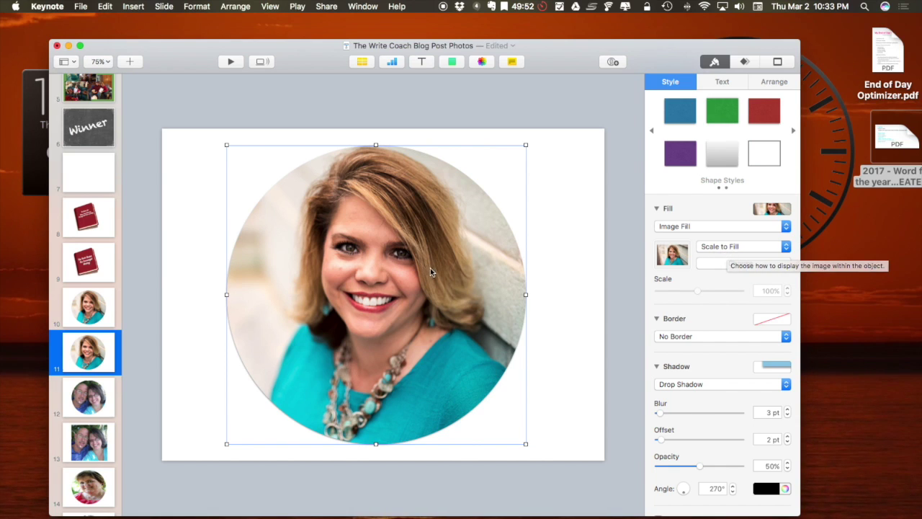
pyautogui.moveTo(405, 281); pyautogui.dragTo(405, 280)
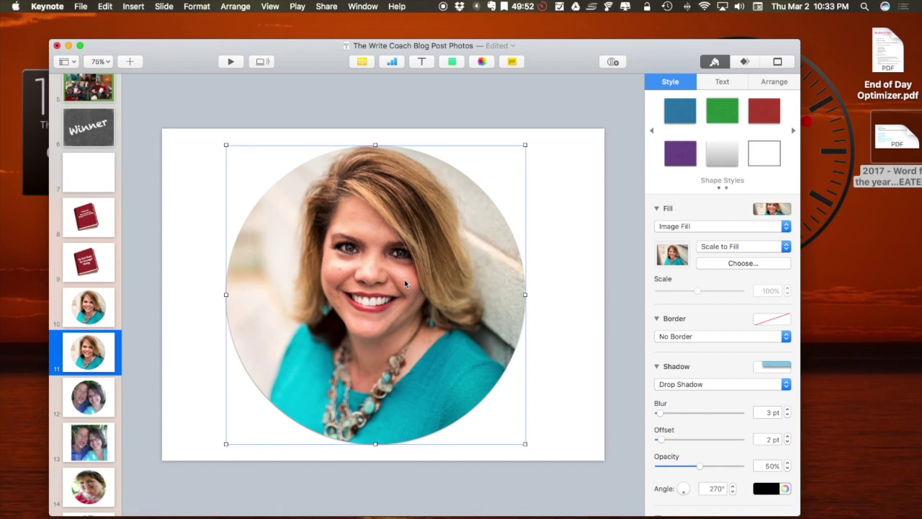
# Try the Original Size and Scale to Fit options on the circle's image fill, and return it to Scale to Fill.
pyautogui.doubleClick(404, 280)
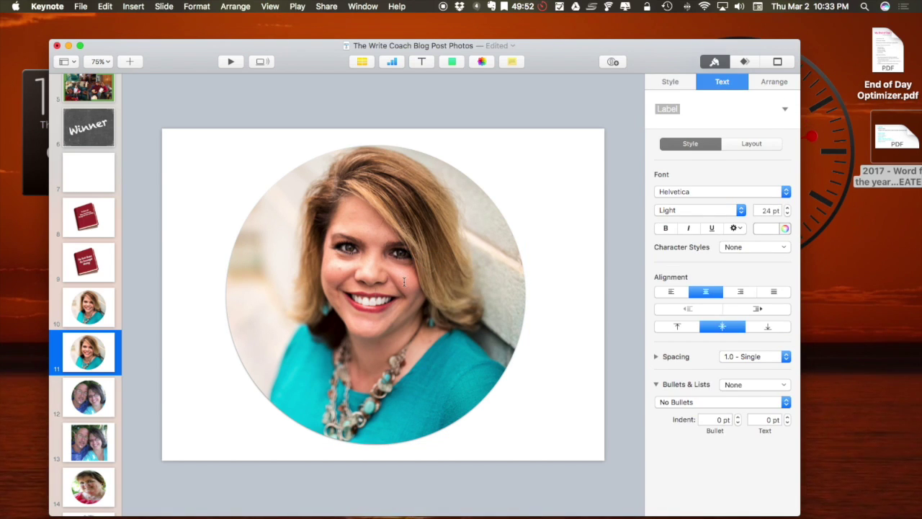
pyautogui.click(669, 82)
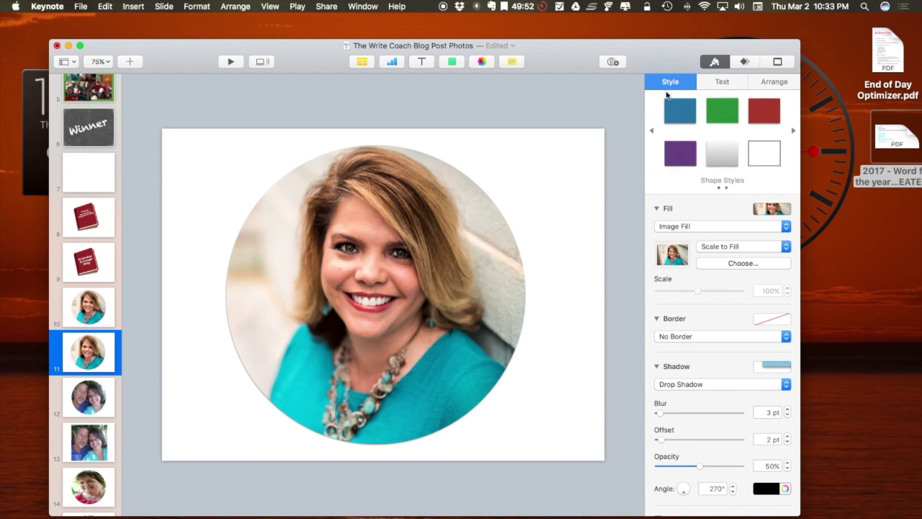
pyautogui.click(736, 249)
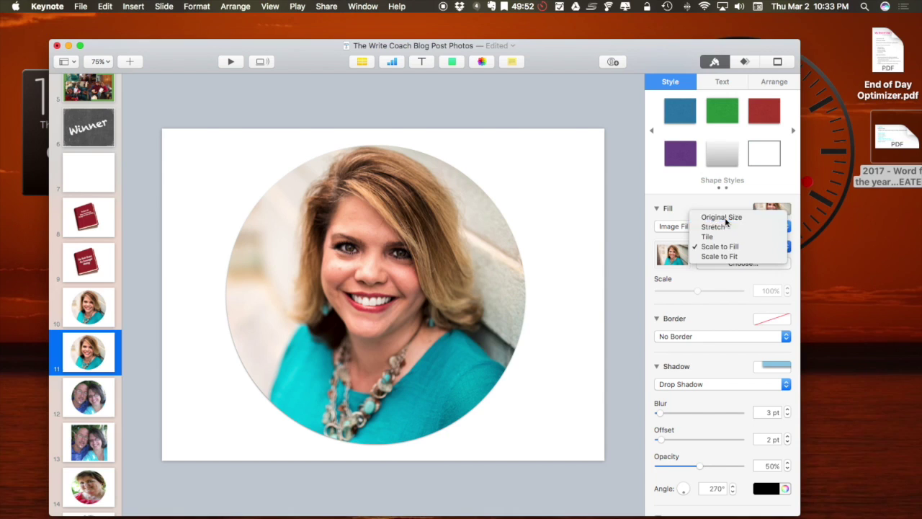
pyautogui.click(725, 218)
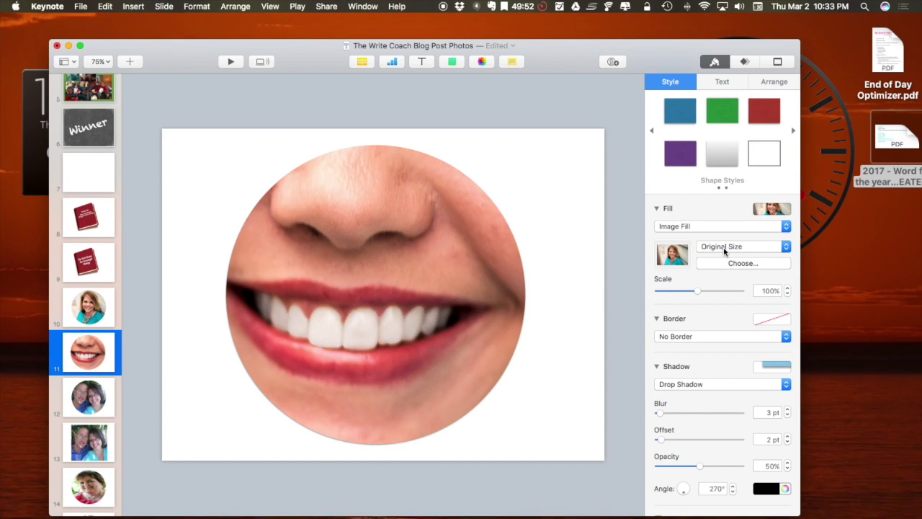
pyautogui.click(724, 249)
pyautogui.click(725, 286)
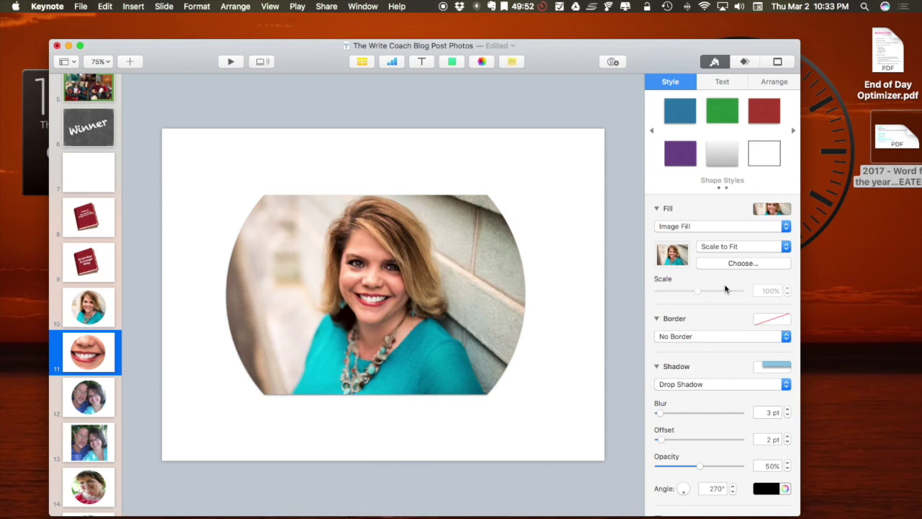
pyautogui.click(715, 246)
pyautogui.click(712, 239)
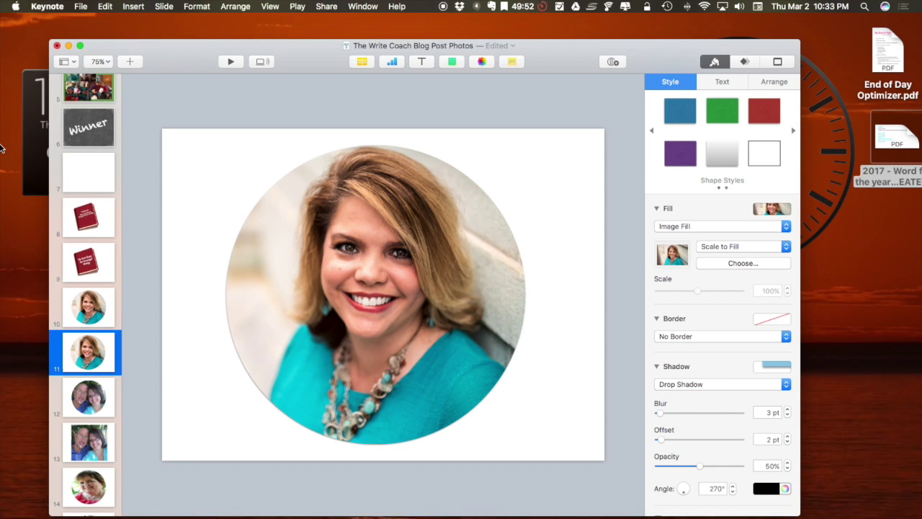
# Set up an image export of slide 11 only, in PNG format.
pyautogui.click(80, 8)
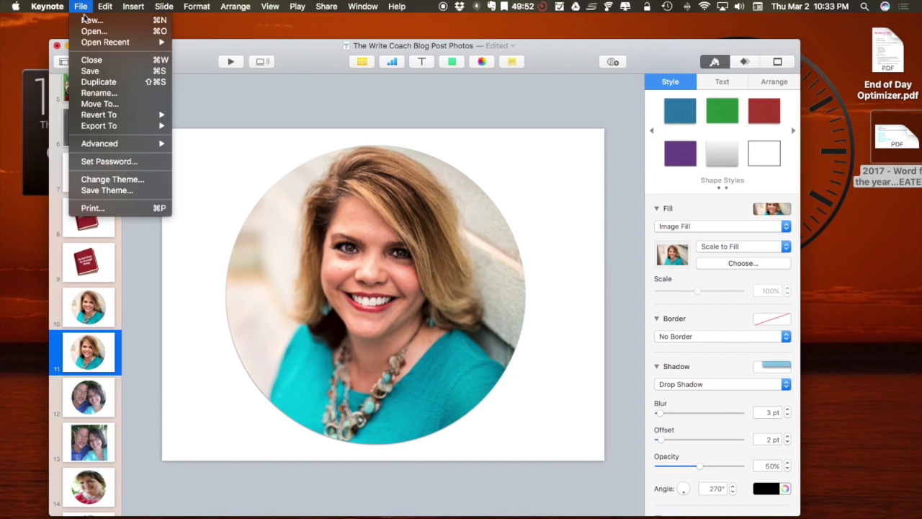
pyautogui.moveTo(138, 132)
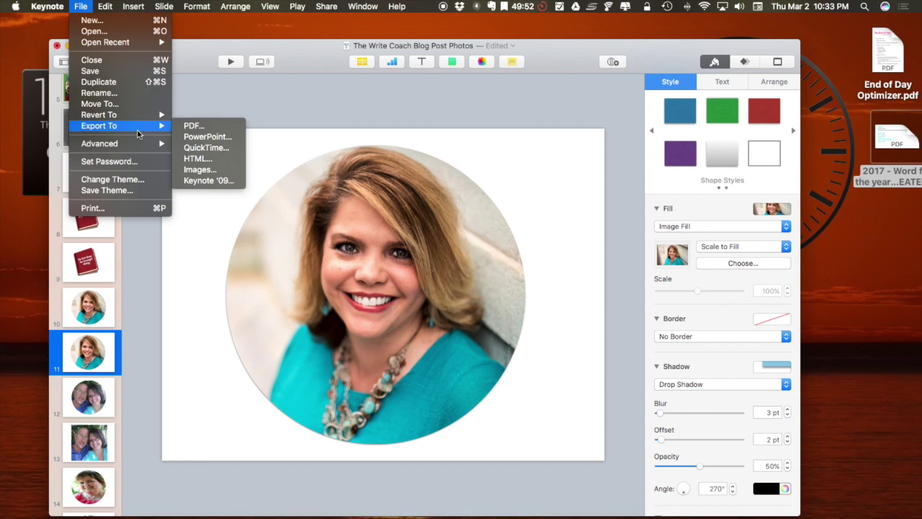
pyautogui.click(199, 169)
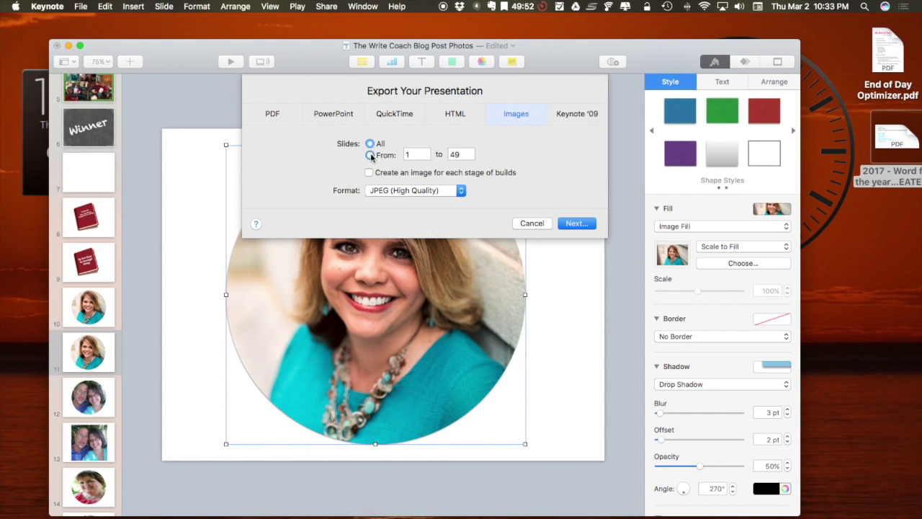
pyautogui.click(412, 156)
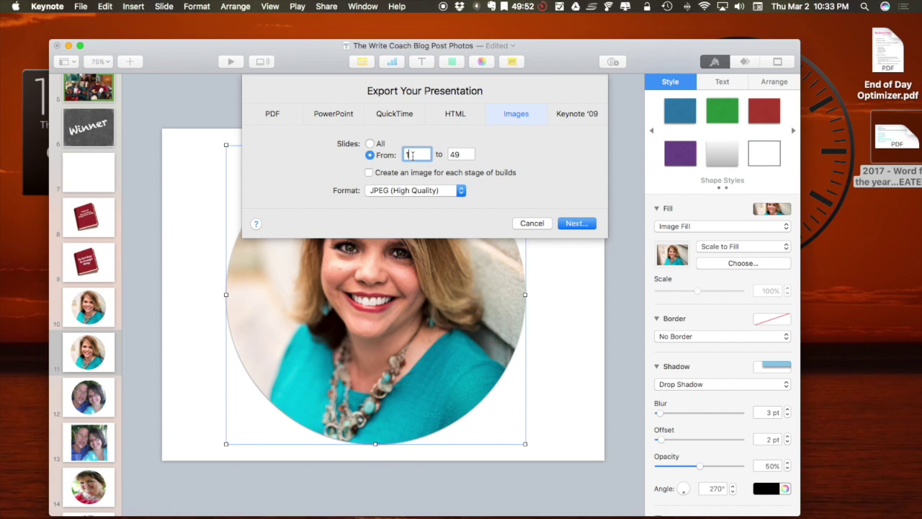
pyautogui.click(461, 155)
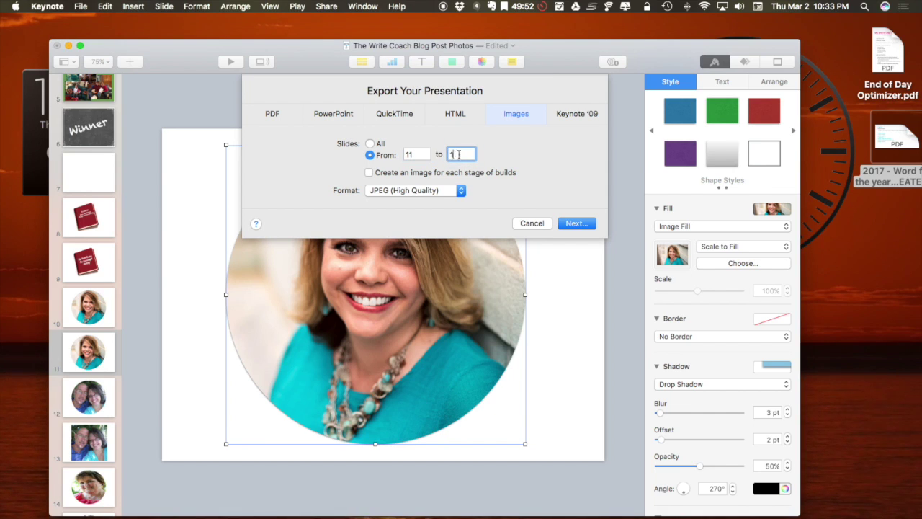
pyautogui.click(463, 192)
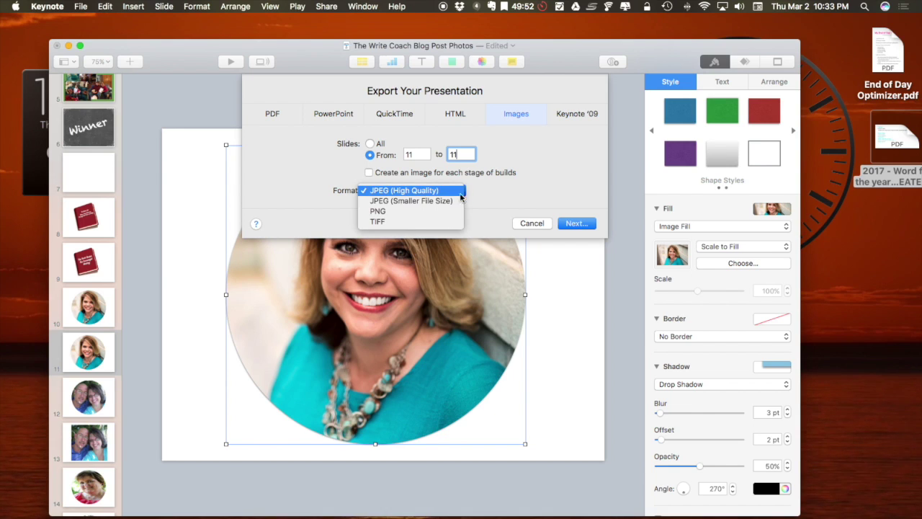
pyautogui.click(440, 209)
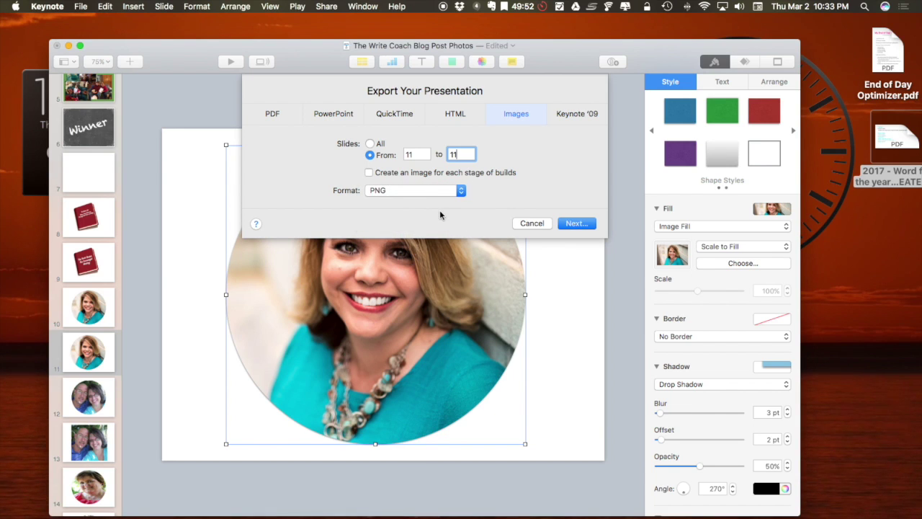
# Export the slide image under the name Headshot Circle into the Final folder.
pyautogui.click(574, 224)
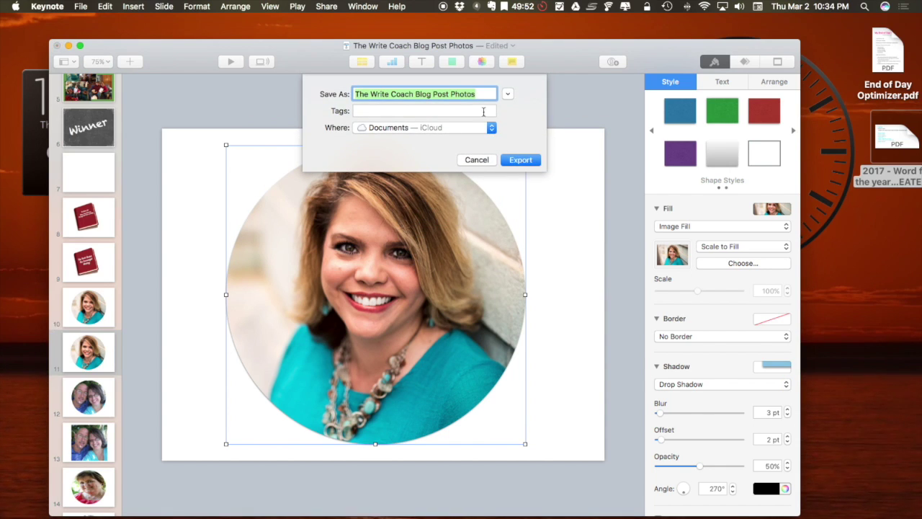
pyautogui.write('Headshot Circle')
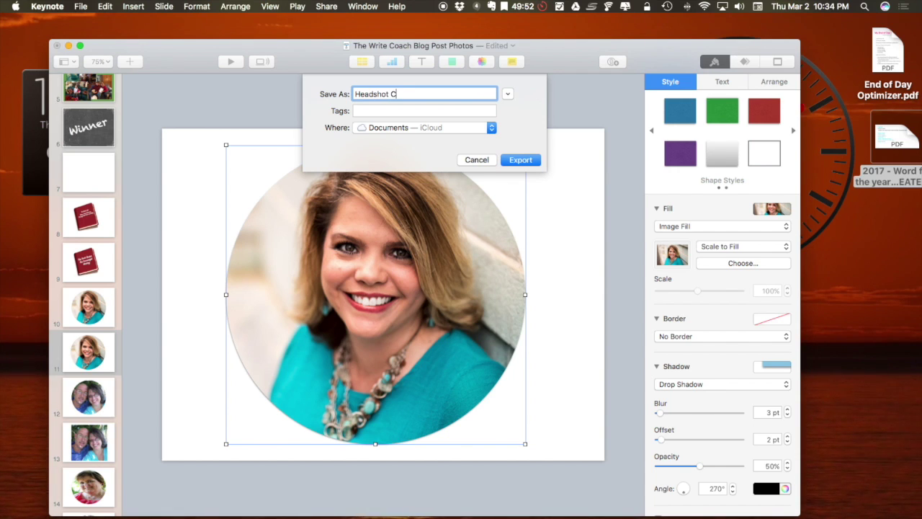
pyautogui.click(454, 128)
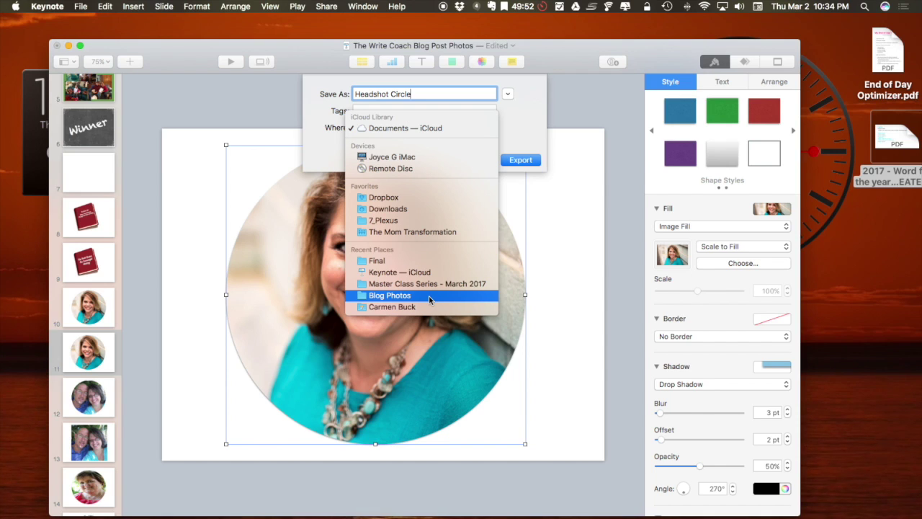
pyautogui.click(416, 261)
pyautogui.click(521, 160)
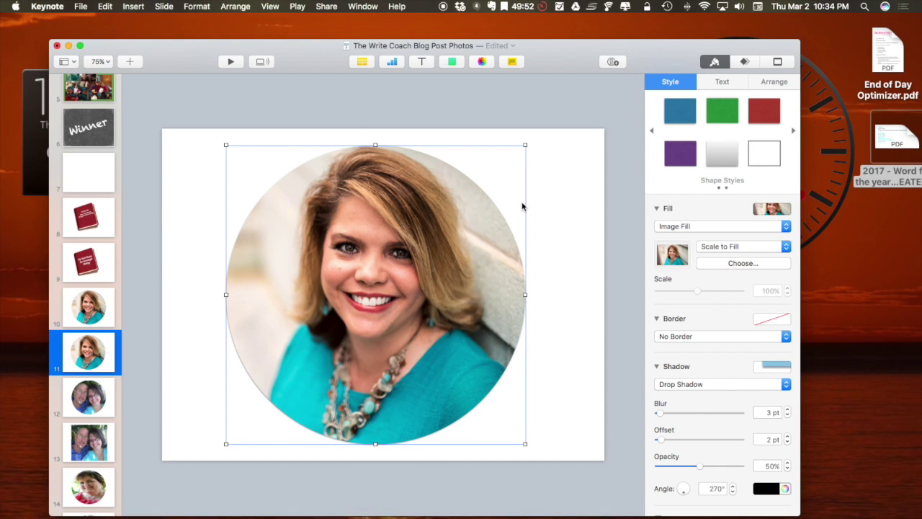
# Cancel closing the presentation and minimize its window instead.
pyautogui.click(57, 46)
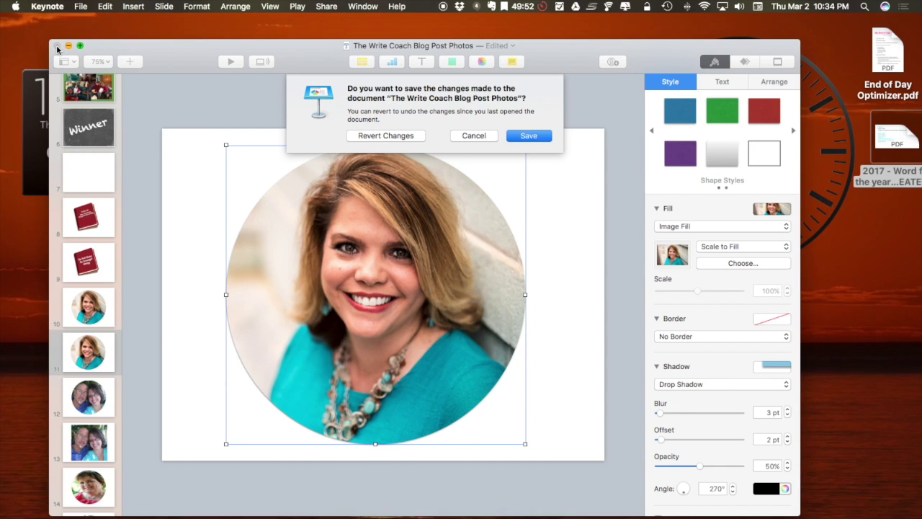
pyautogui.click(491, 137)
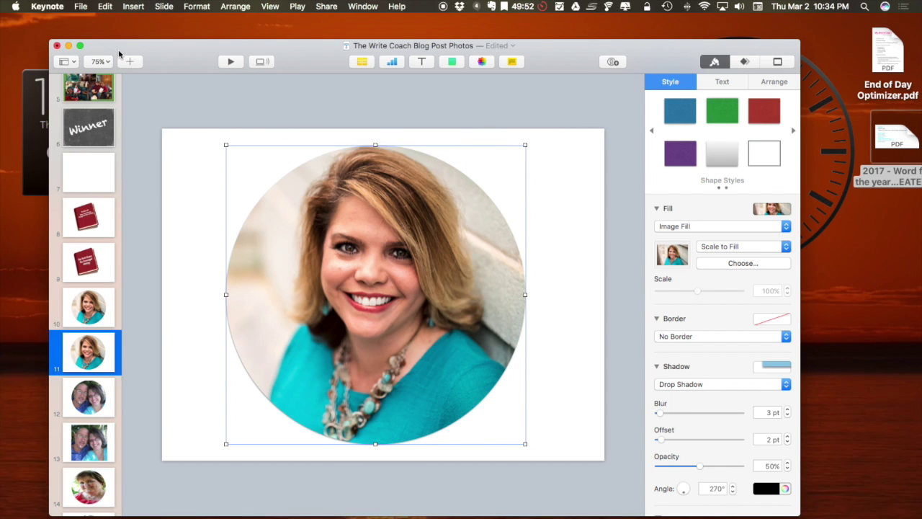
pyautogui.click(69, 46)
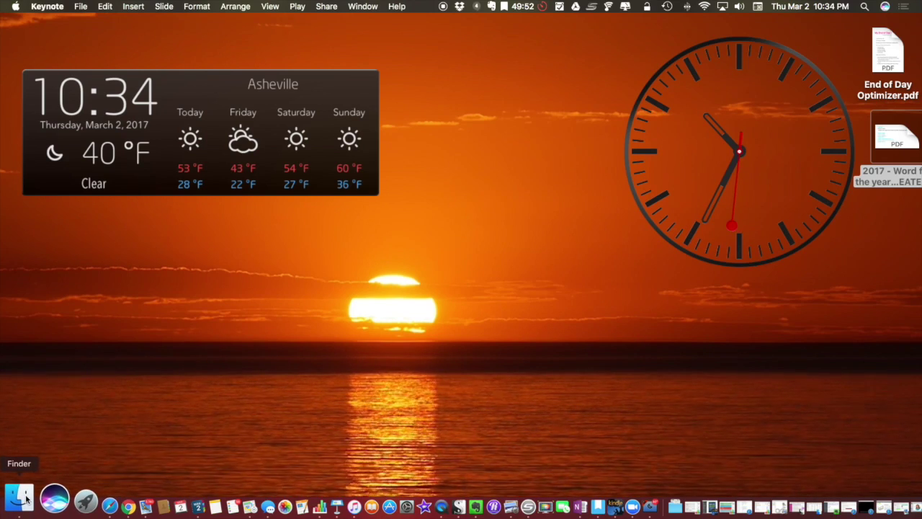
# Open a new Finder window and open Headshot Circle.001.png from All My Files in Preview.
pyautogui.rightClick(25, 497)
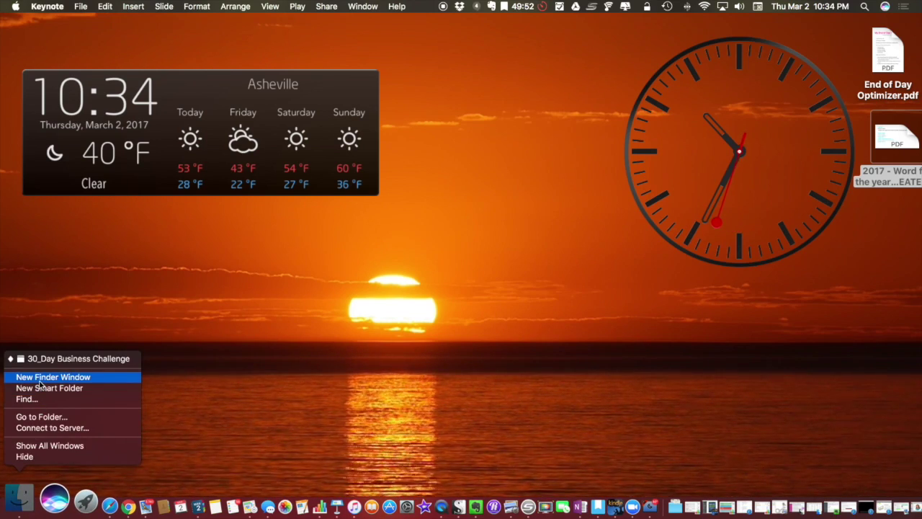
pyautogui.click(40, 377)
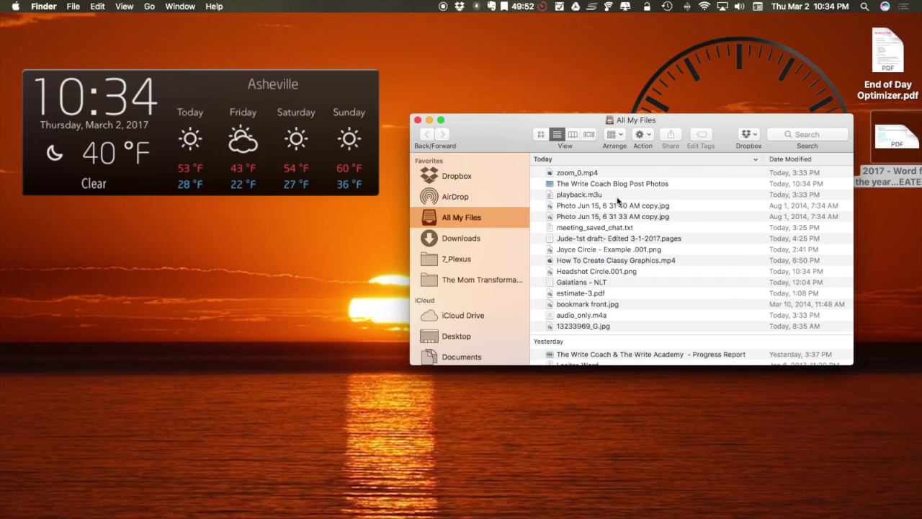
pyautogui.doubleClick(606, 271)
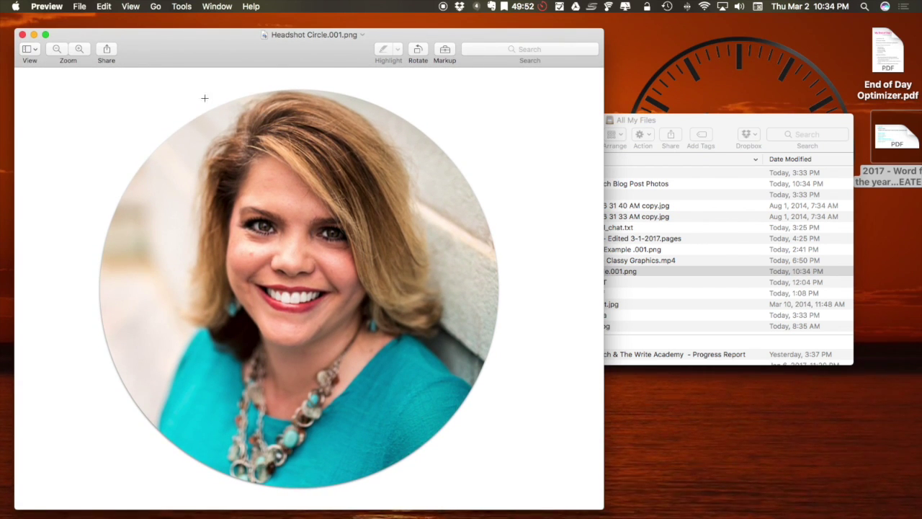
# Show the markup tools and draw an elliptical selection over the circular headshot.
pyautogui.click(77, 49)
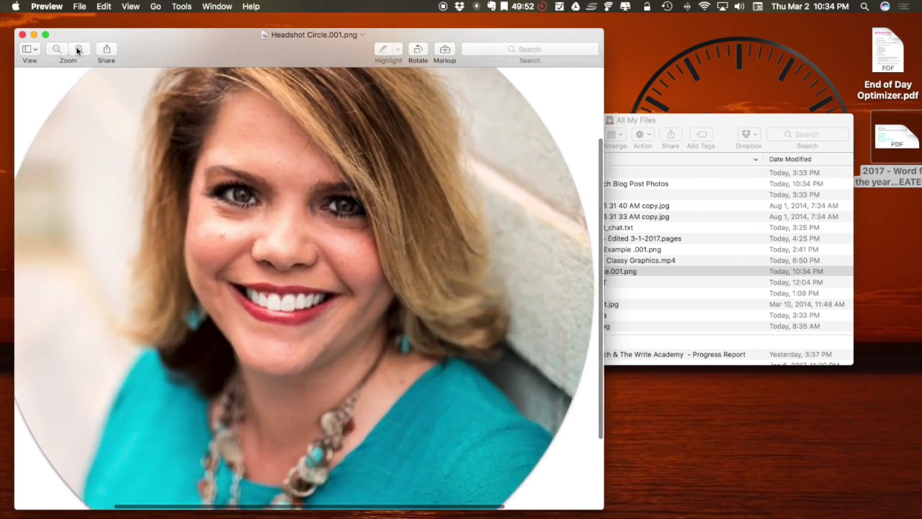
pyautogui.click(56, 49)
pyautogui.click(56, 49)
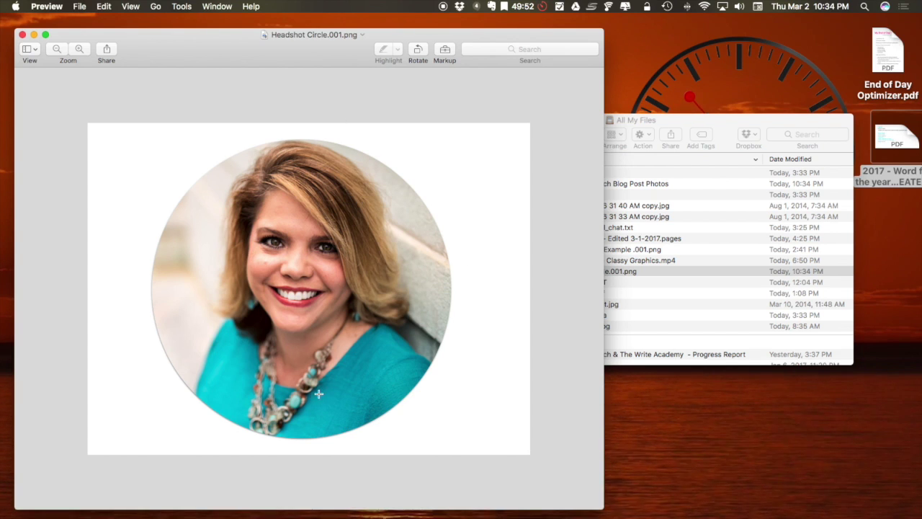
pyautogui.click(447, 51)
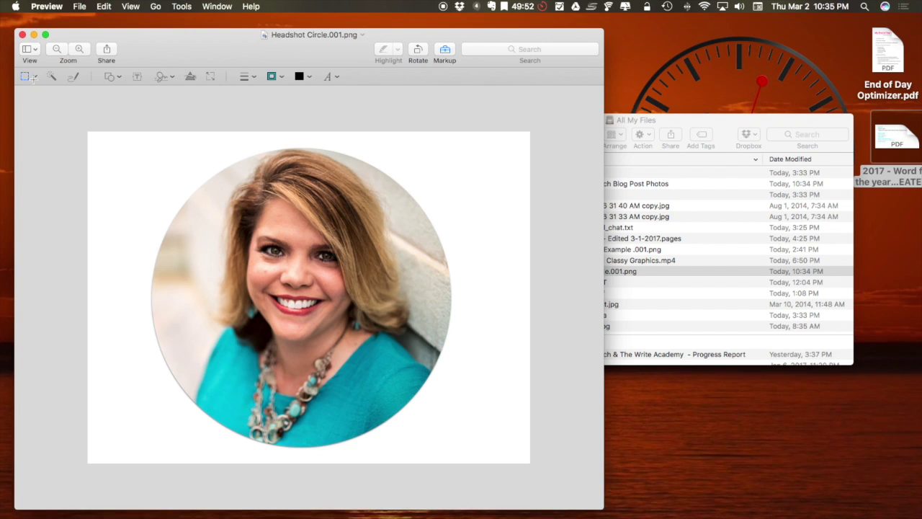
pyautogui.click(33, 75)
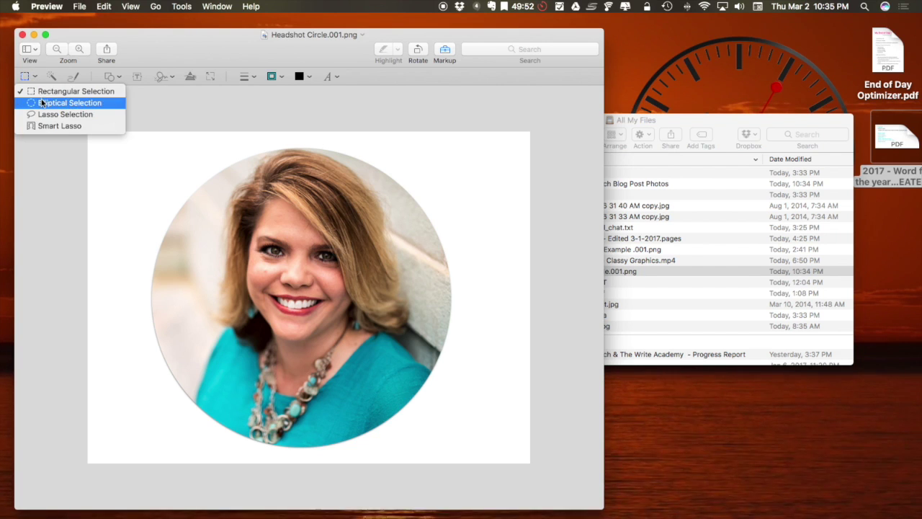
pyautogui.click(42, 104)
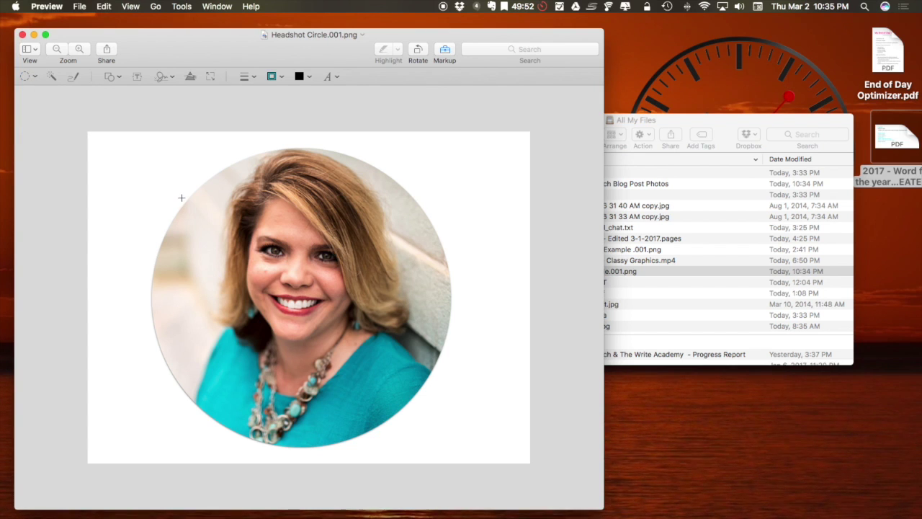
pyautogui.moveTo(184, 205); pyautogui.dragTo(432, 446)
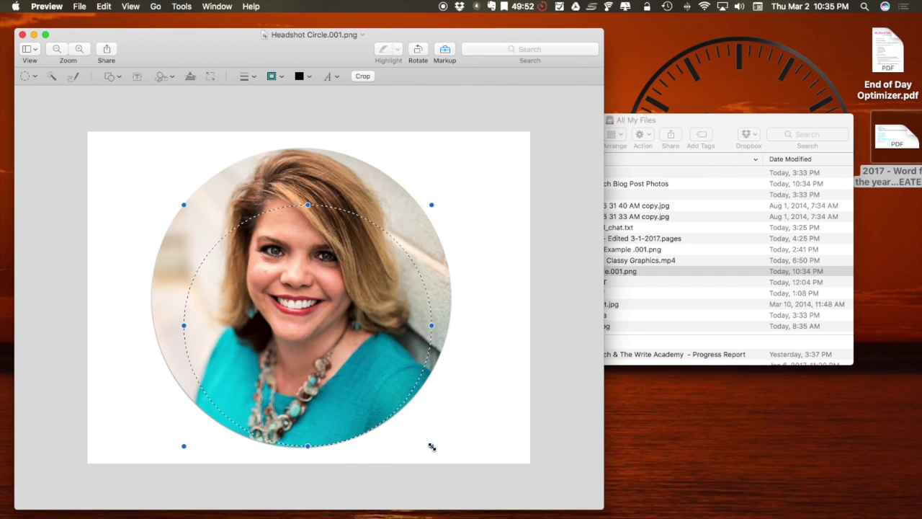
# Move and stretch the elliptical selection until it matches the edge of the headshot circle on all sides.
pyautogui.moveTo(431, 326); pyautogui.dragTo(450, 322)
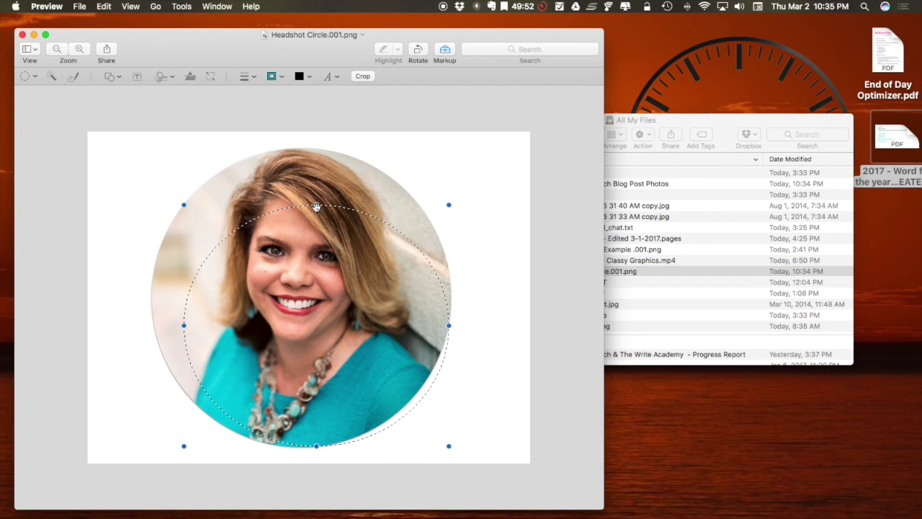
pyautogui.moveTo(316, 207); pyautogui.dragTo(304, 150)
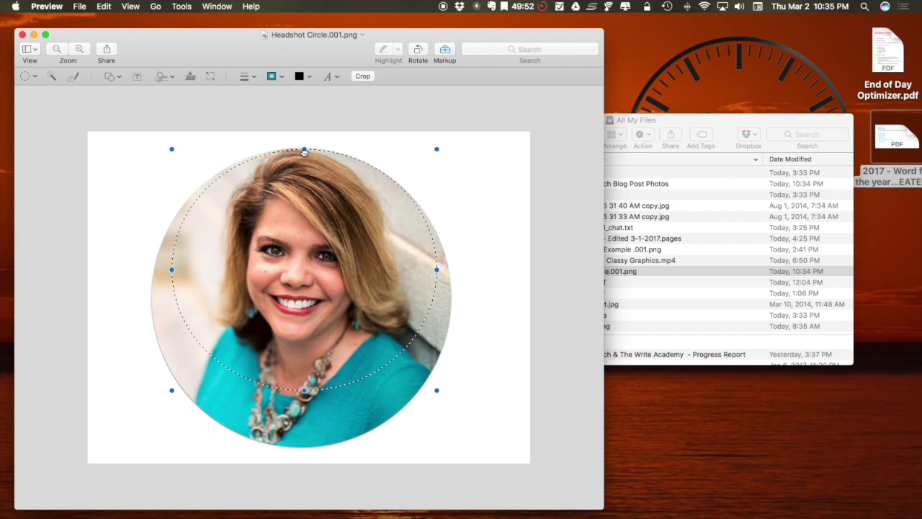
pyautogui.moveTo(437, 270); pyautogui.dragTo(446, 272)
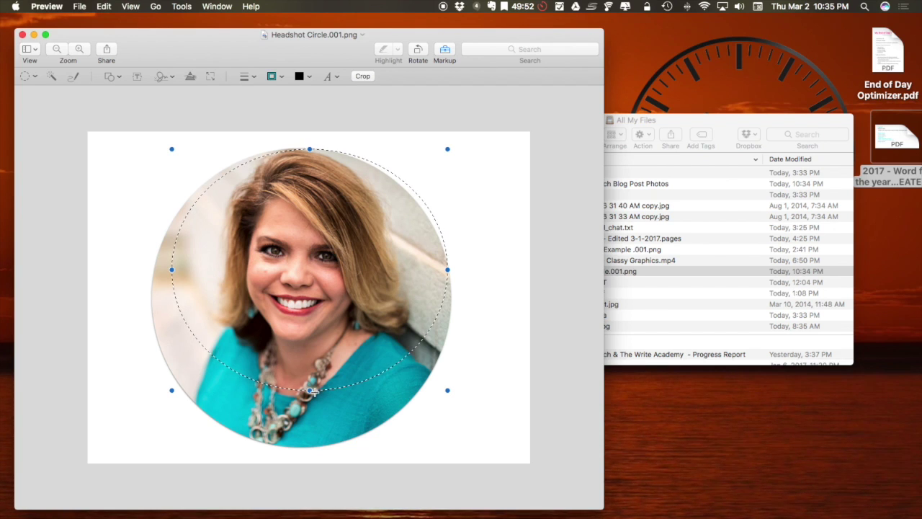
pyautogui.moveTo(310, 391); pyautogui.dragTo(296, 436)
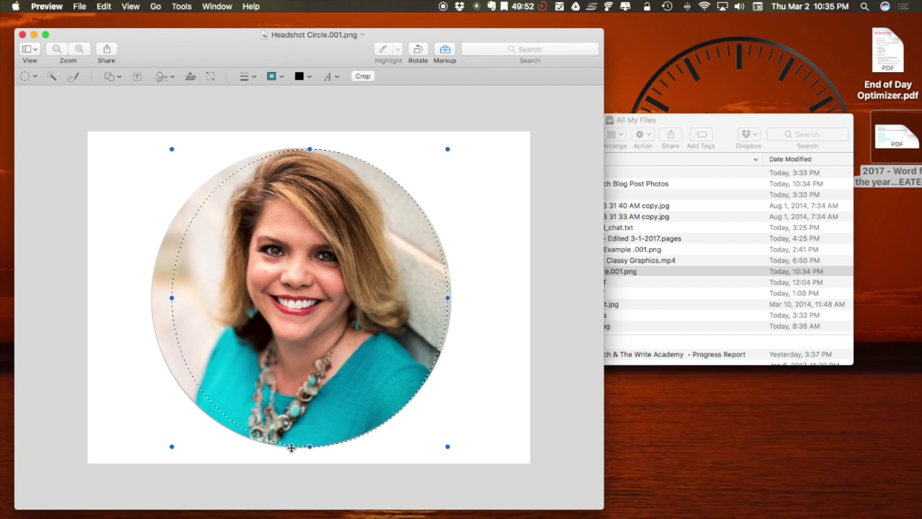
pyautogui.moveTo(172, 298); pyautogui.dragTo(152, 297)
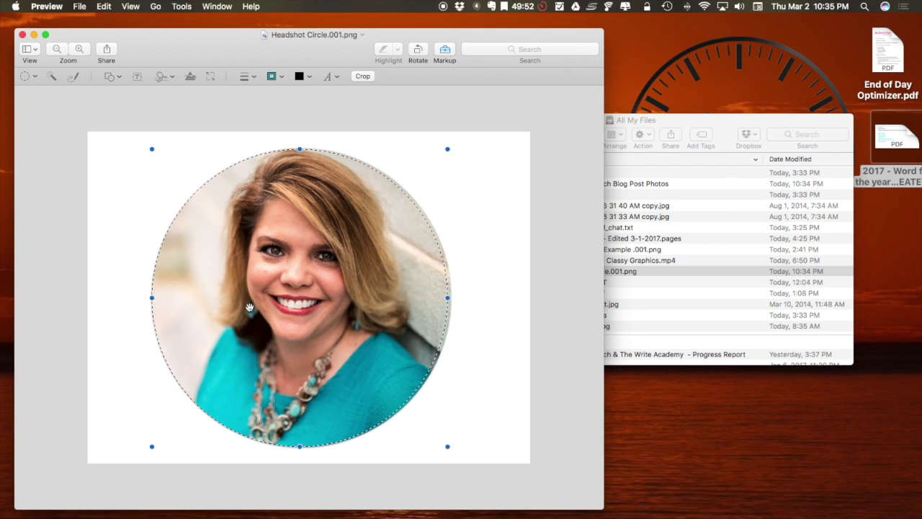
pyautogui.moveTo(447, 297); pyautogui.dragTo(450, 297)
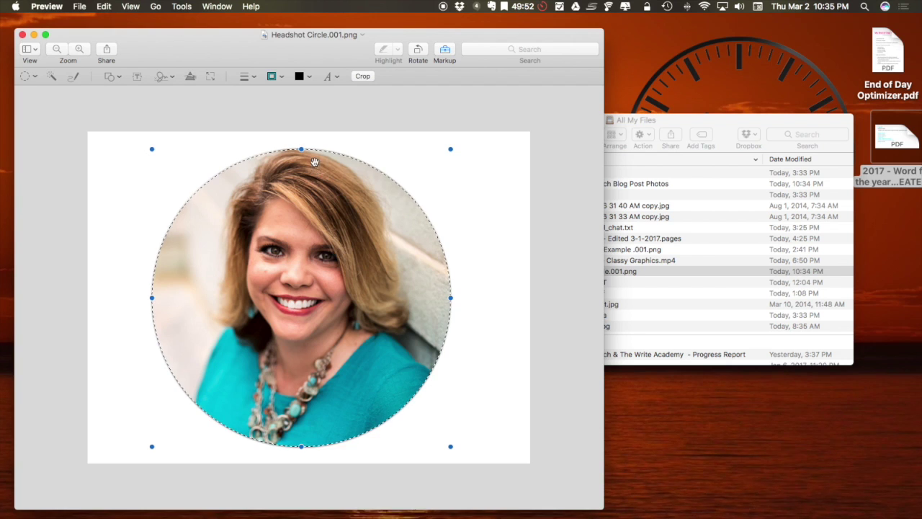
pyautogui.moveTo(303, 150); pyautogui.dragTo(301, 147)
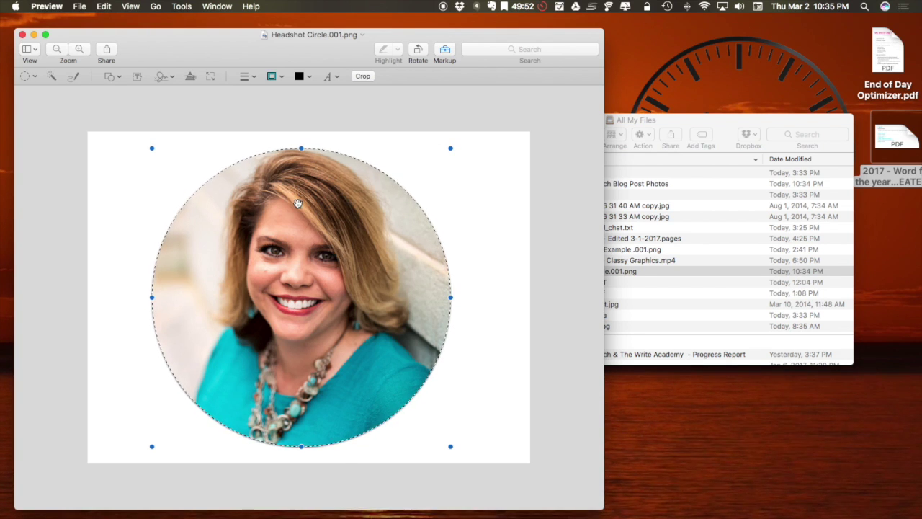
# Crop the headshot to the elliptical selection and close the image window.
pyautogui.click(362, 75)
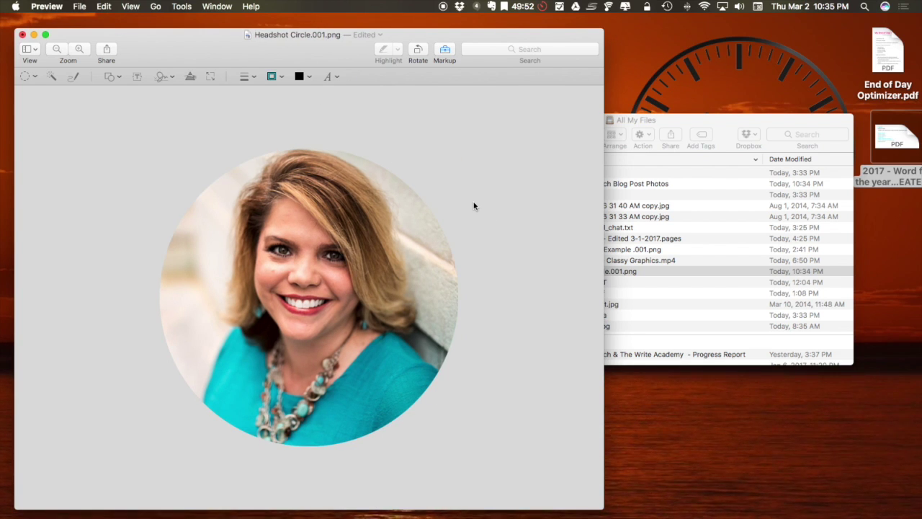
pyautogui.click(21, 35)
pyautogui.click(412, 144)
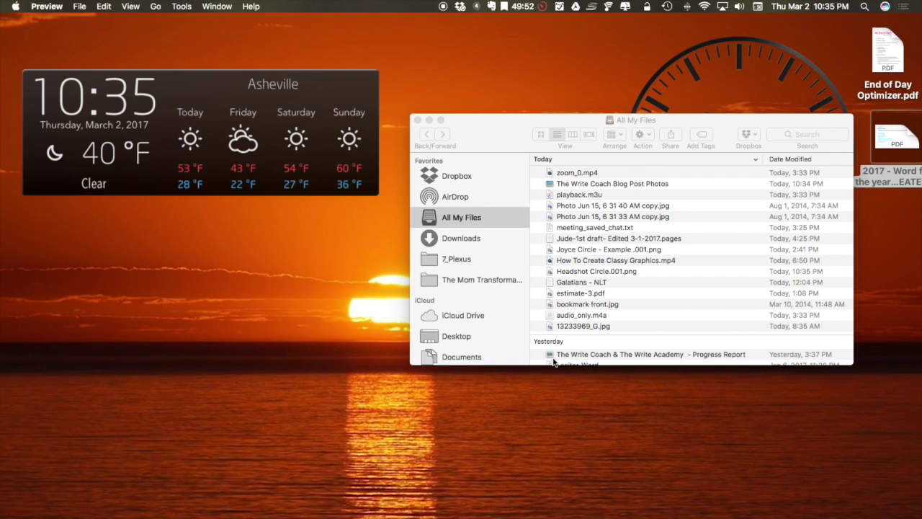
# Switch to Safari and examine the header logo and sidebar headshot on the Grammar Tip ~ Pronoun Agreement page.
pyautogui.moveTo(762, 513)
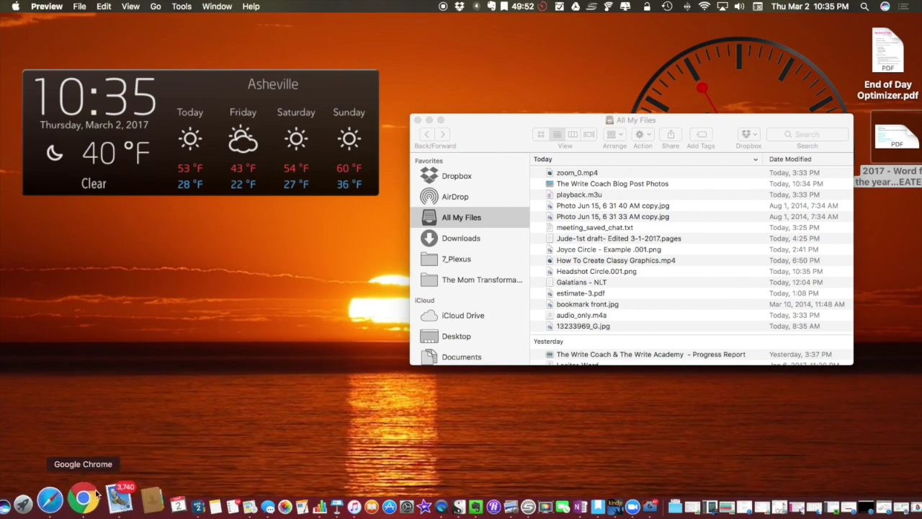
pyautogui.click(50, 500)
pyautogui.scroll(5, 245, 330)
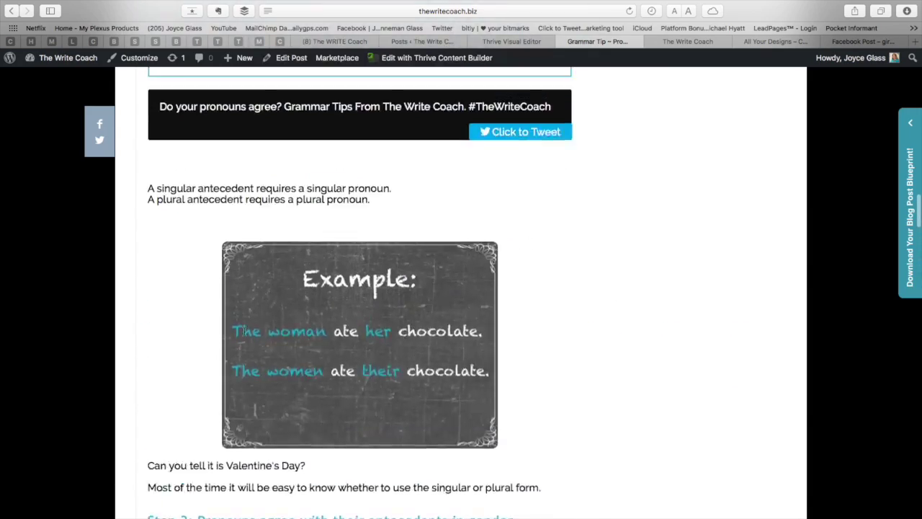
pyautogui.scroll(15, 244, 331)
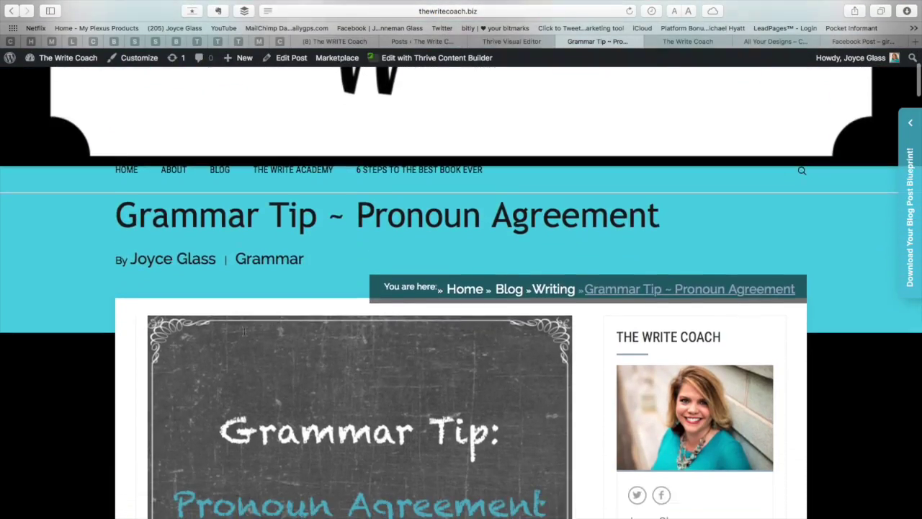
pyautogui.scroll(-3, 398, 339)
pyautogui.scroll(5, 654, 305)
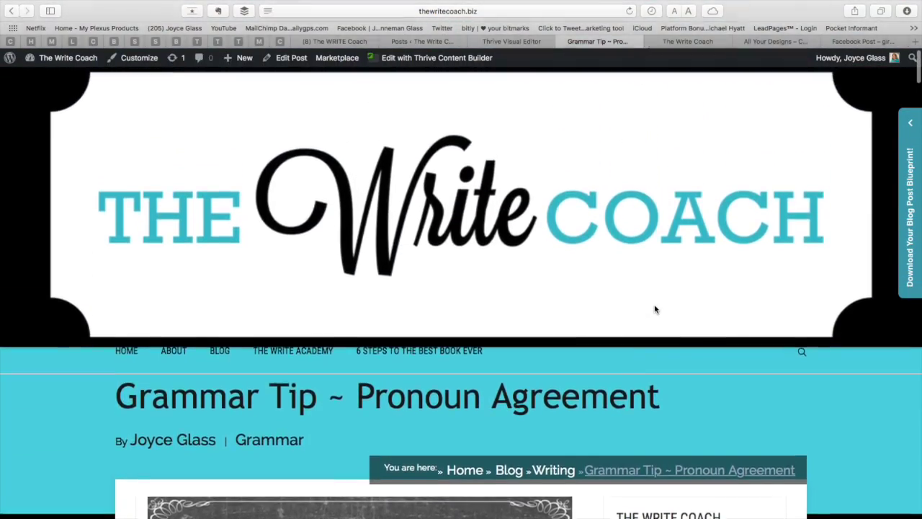
pyautogui.scroll(-4, 655, 305)
pyautogui.scroll(-2, 654, 306)
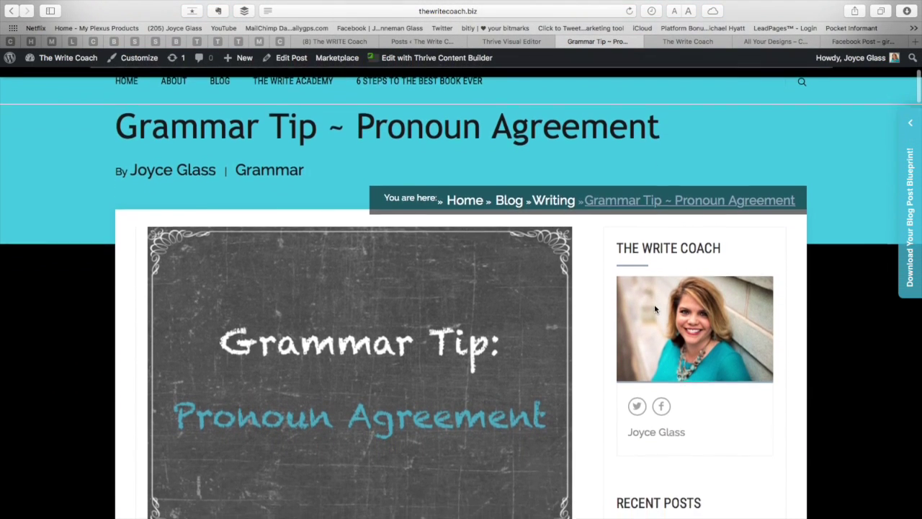
pyautogui.scroll(5, 654, 306)
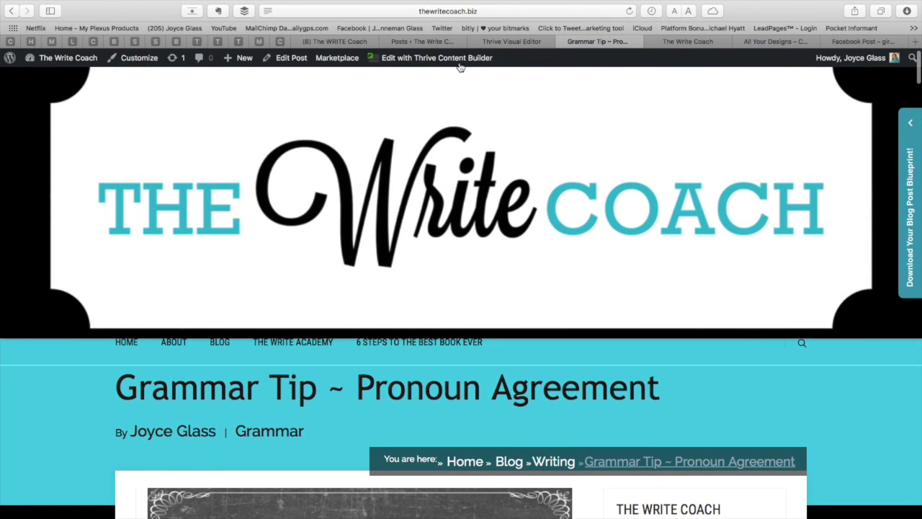
# Bring up The WRITE Coach Facebook page and examine the circular headshot and logo in its cover image.
pyautogui.click(334, 41)
pyautogui.scroll(15, 423, 201)
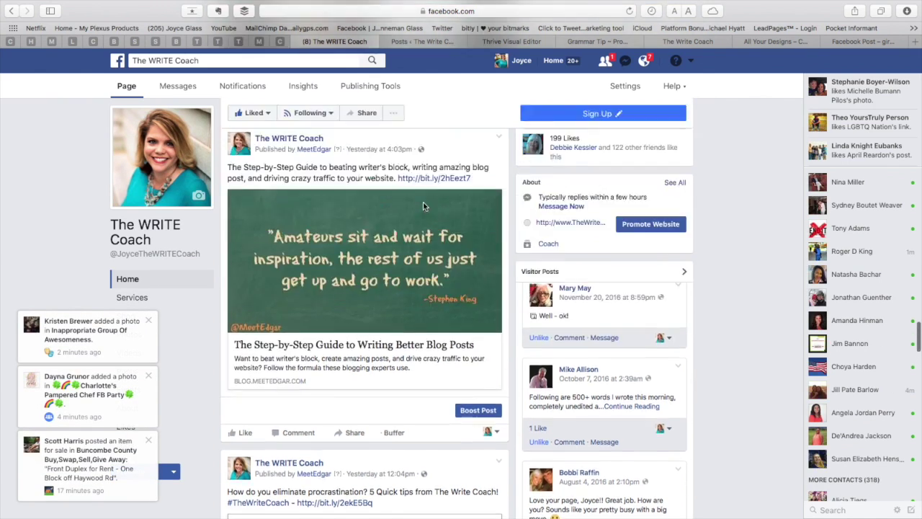
pyautogui.scroll(5, 423, 201)
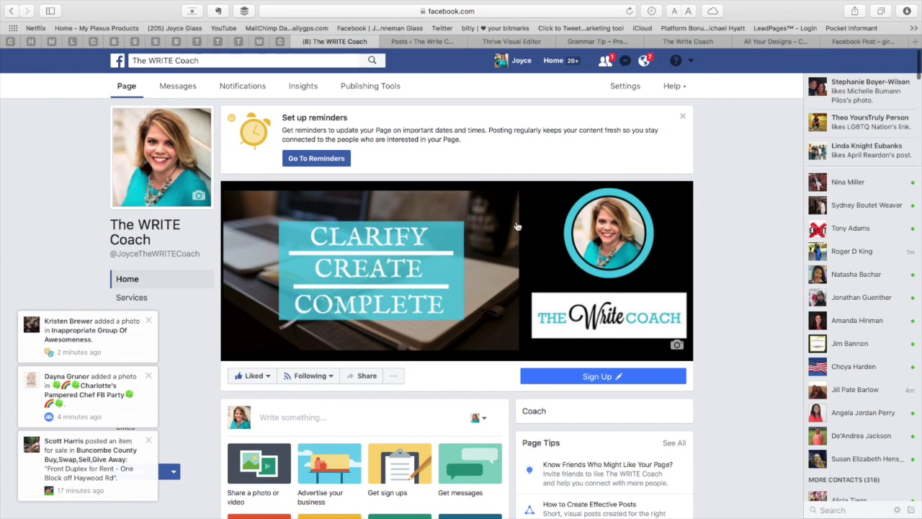
pyautogui.scroll(-3, 522, 252)
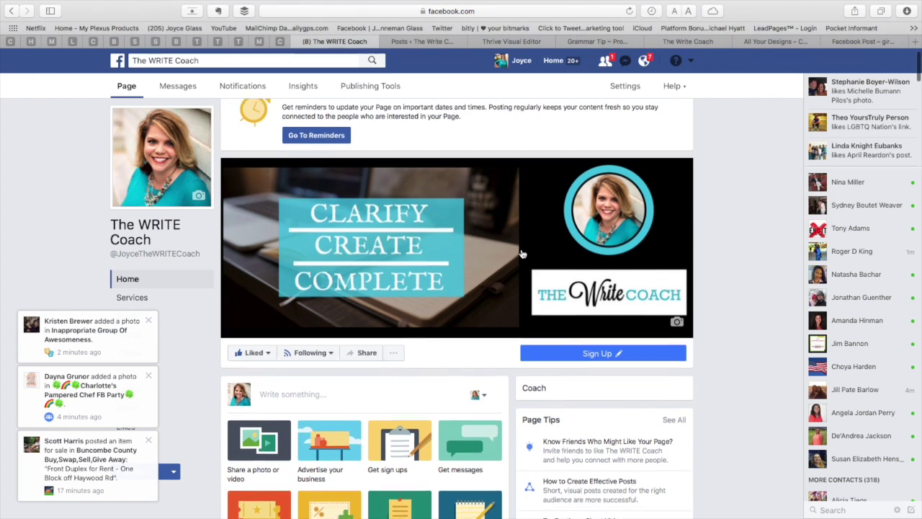
pyautogui.scroll(3, 521, 252)
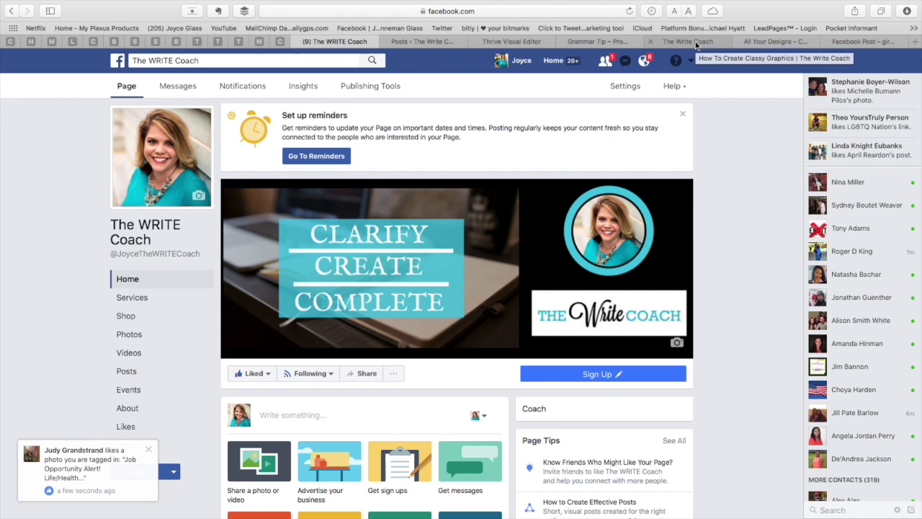
# Take Safari out of full screen and put its window away to reveal the desktop.
pyautogui.moveTo(82, 4)
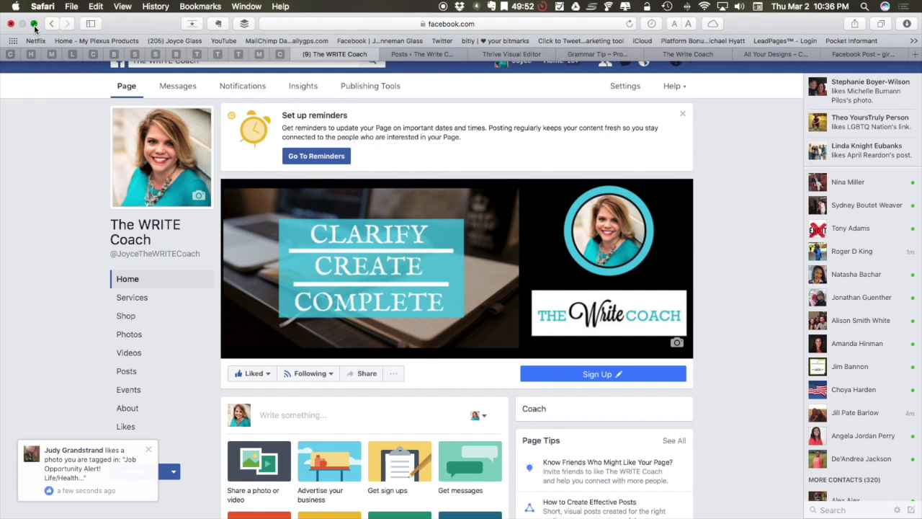
pyautogui.click(34, 23)
pyautogui.click(185, 24)
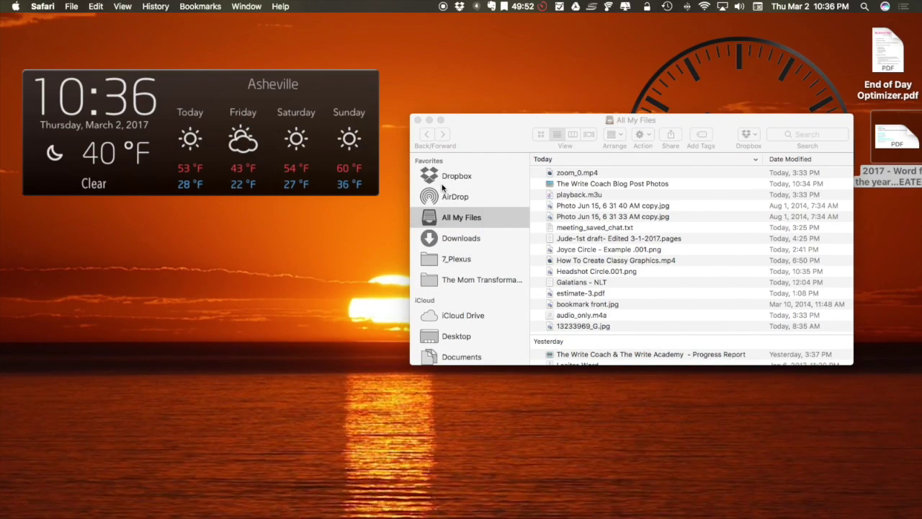
# Open the iNeed God for Moms Graphics folder inside 1_iNeed God in Dropbox.
pyautogui.click(443, 187)
pyautogui.click(445, 177)
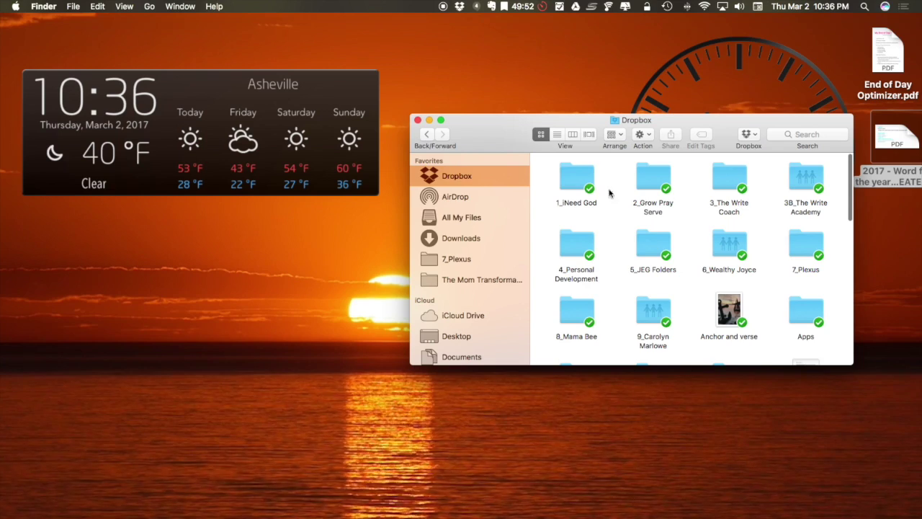
pyautogui.doubleClick(585, 174)
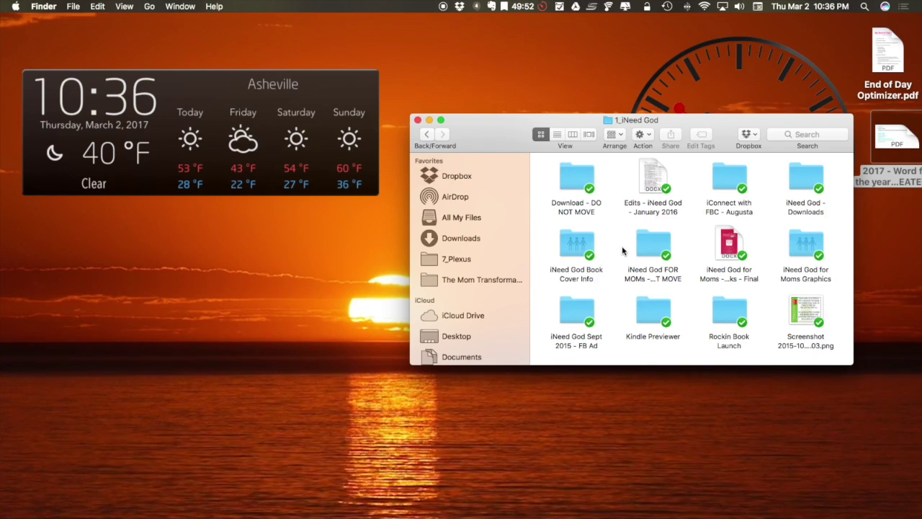
pyautogui.click(792, 251)
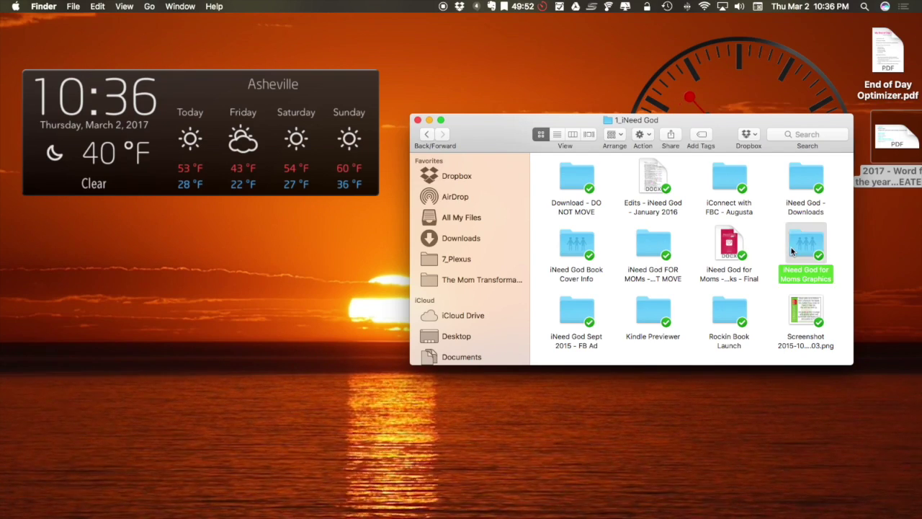
pyautogui.doubleClick(792, 250)
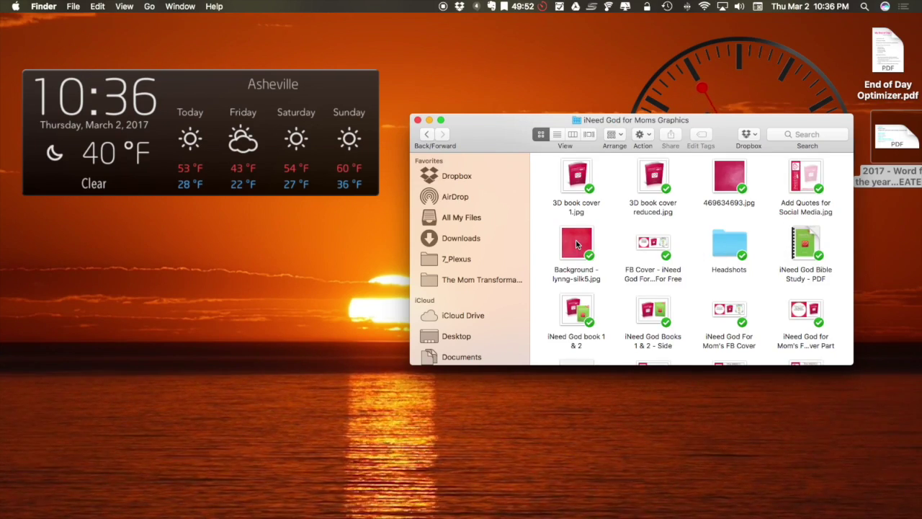
# Open Add Quotes for Social Media.jpg and 3D book cover 1.jpg in Preview and arrange their windows side by side.
pyautogui.doubleClick(809, 178)
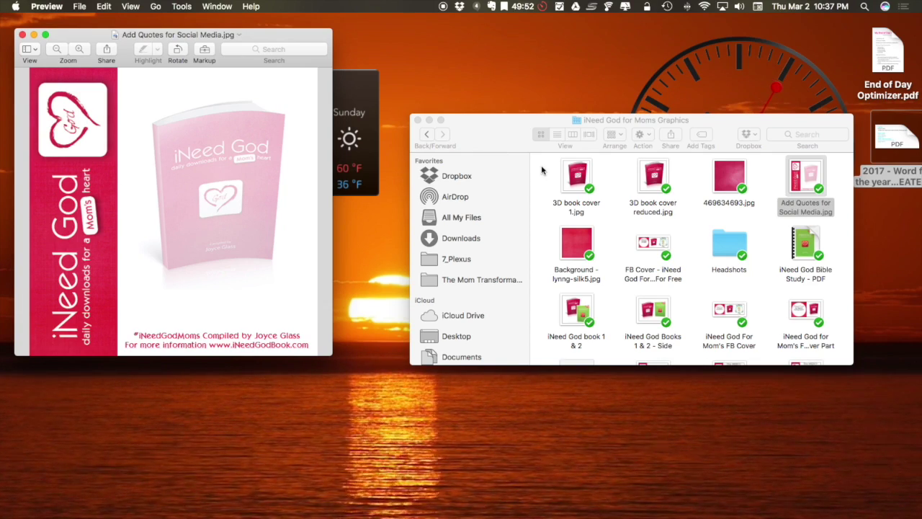
pyautogui.click(585, 173)
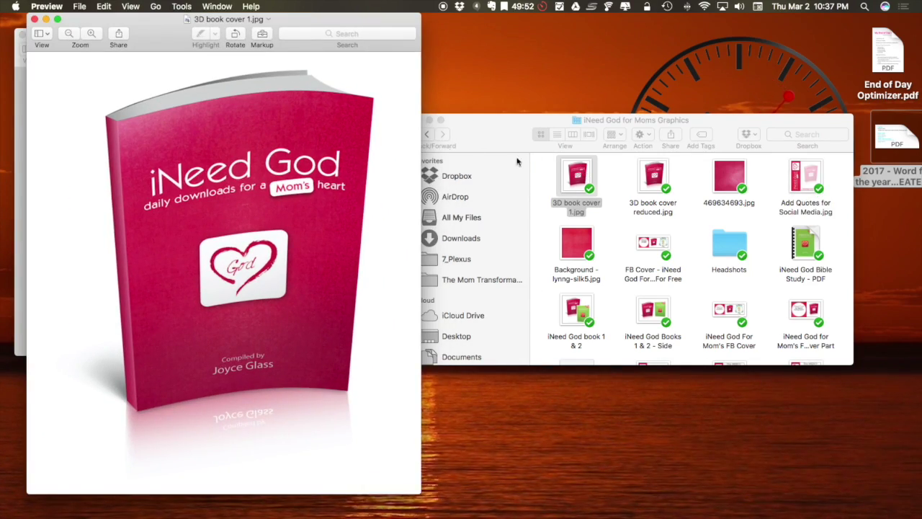
pyautogui.moveTo(153, 27); pyautogui.dragTo(538, 28)
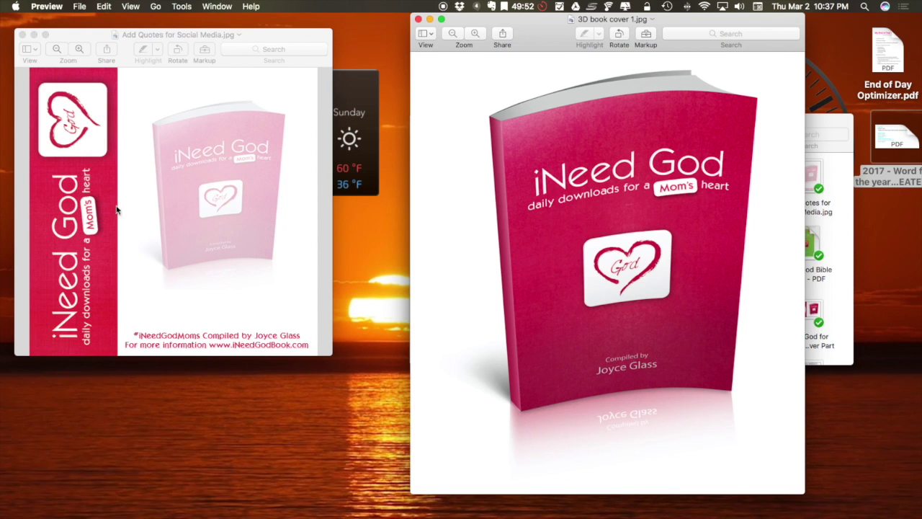
pyautogui.click(23, 35)
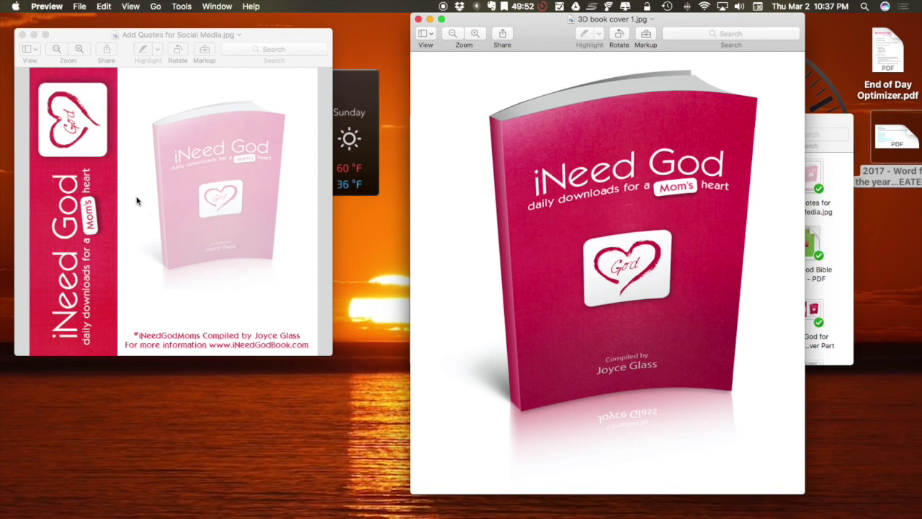
# Close the two open Preview images and view the iNeed God for Moms FREE graphic from the graphics folder.
pyautogui.click(22, 34)
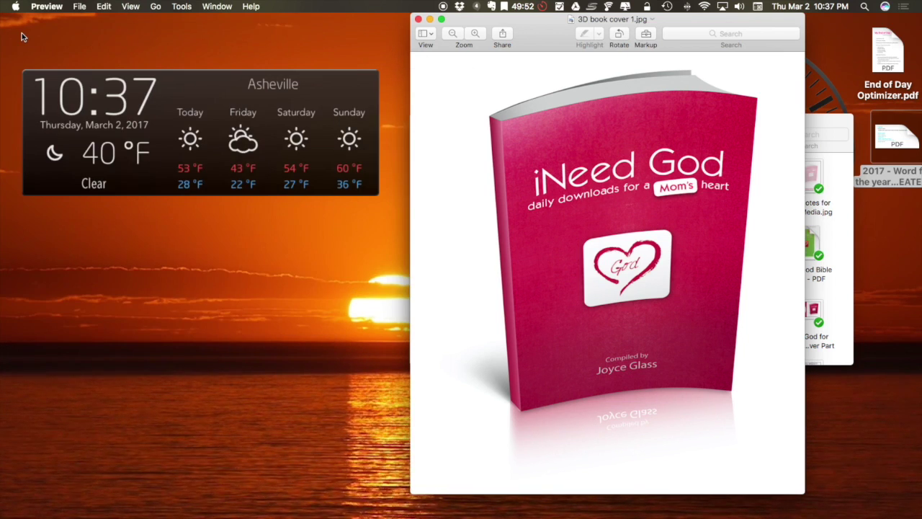
pyautogui.click(420, 19)
pyautogui.scroll(-5, 654, 216)
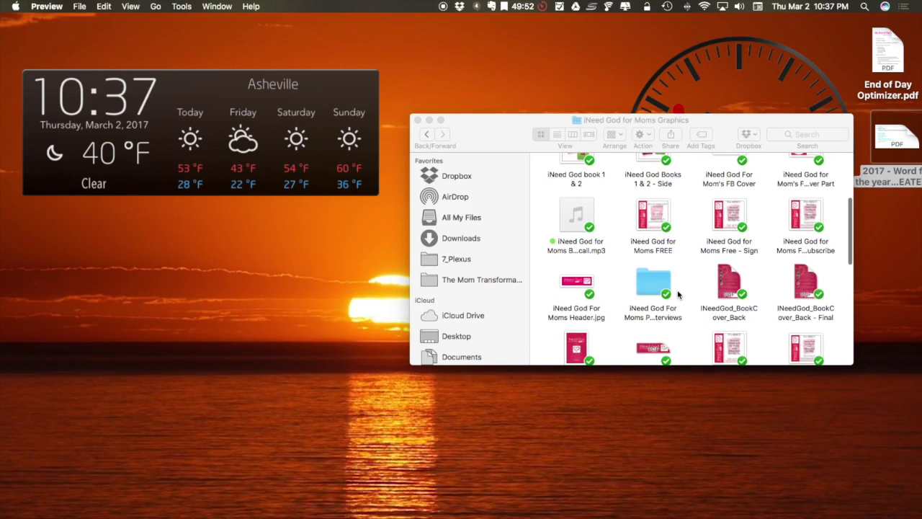
pyautogui.doubleClick(654, 216)
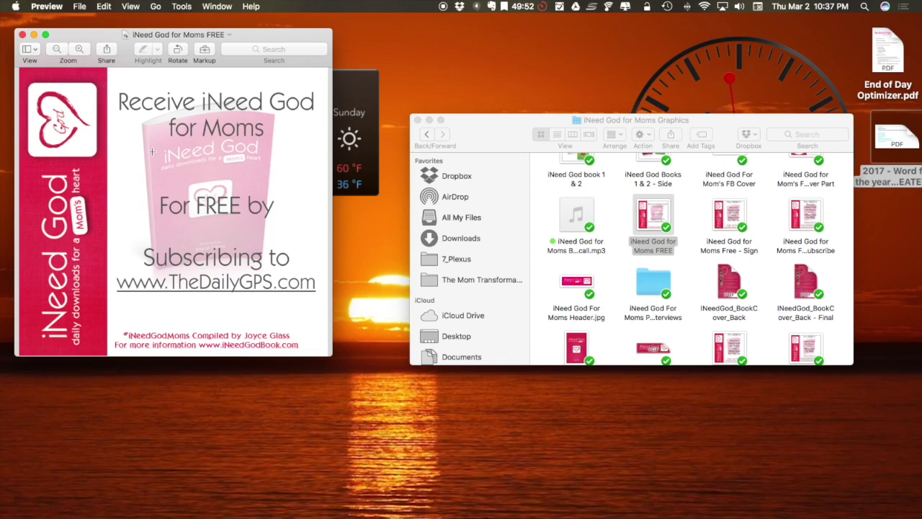
pyautogui.click(22, 35)
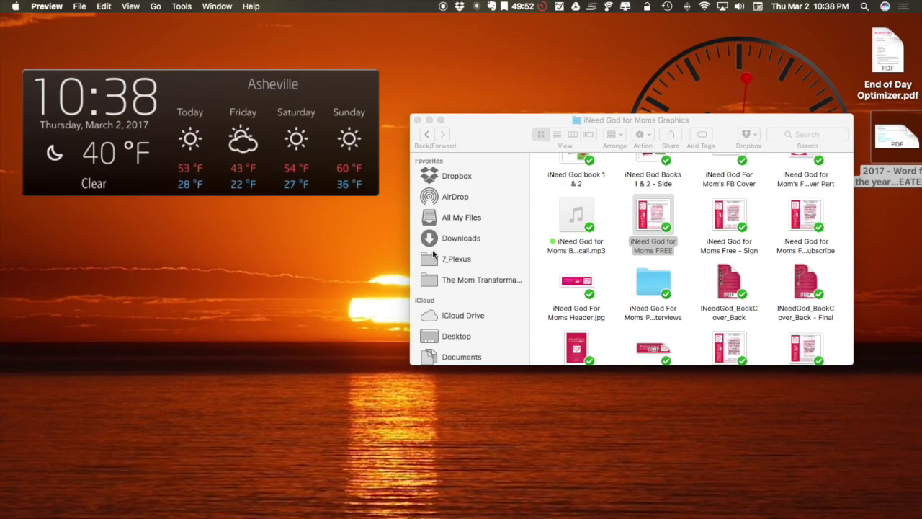
# Open iNeed God For Moms Header.jpg and view the front and back book covers, closing both covers to leave the header open.
pyautogui.doubleClick(589, 286)
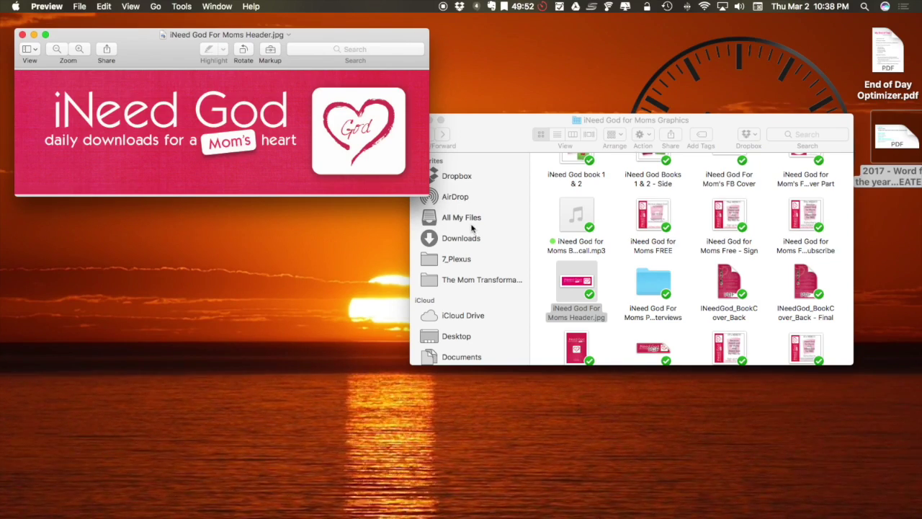
pyautogui.doubleClick(576, 343)
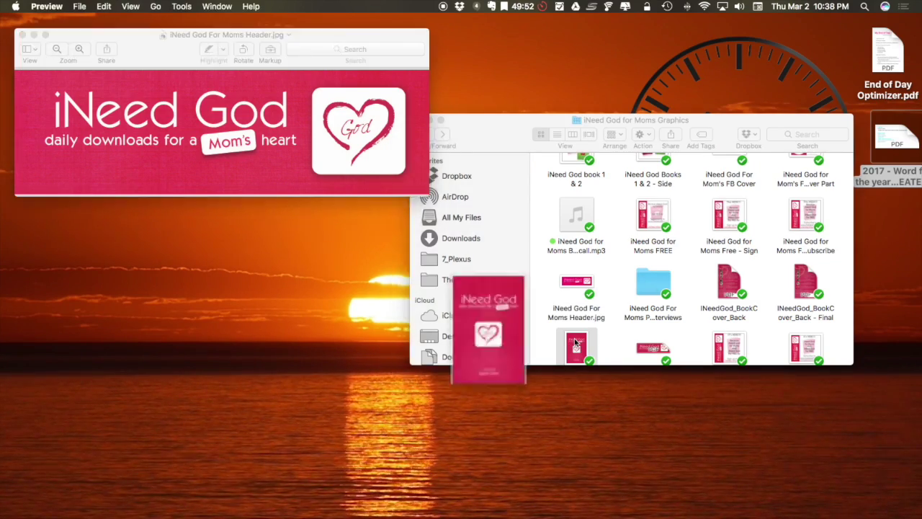
pyautogui.doubleClick(724, 281)
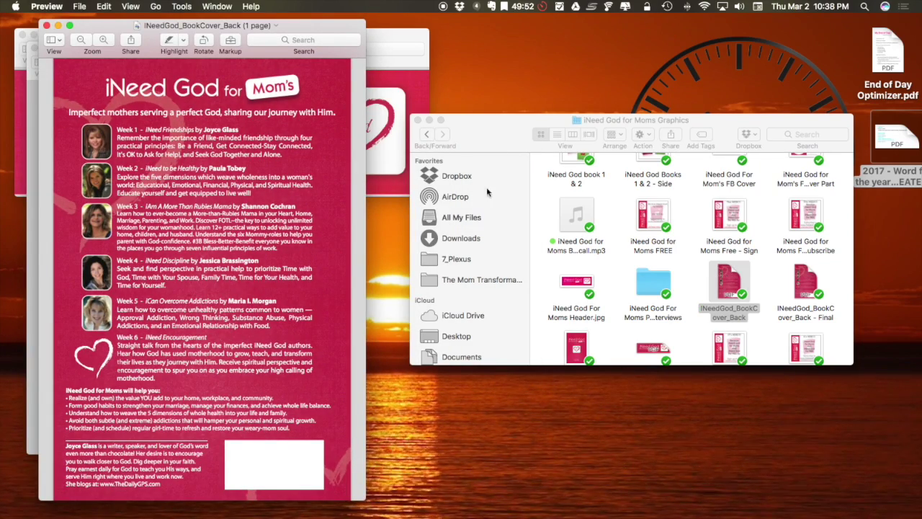
pyautogui.click(47, 26)
pyautogui.click(34, 47)
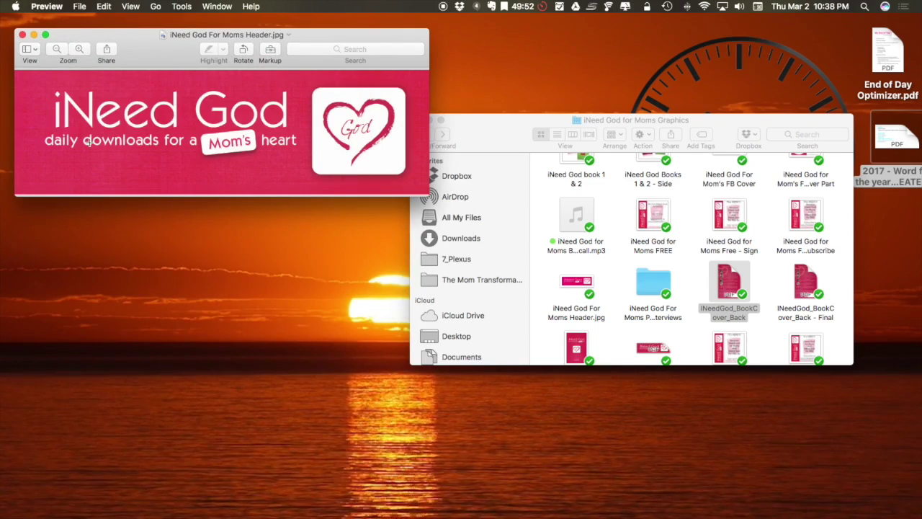
# Reopen iNeed God for Moms FREE and browse the remaining files in the iNeed God for Moms Graphics folder.
pyautogui.doubleClick(656, 209)
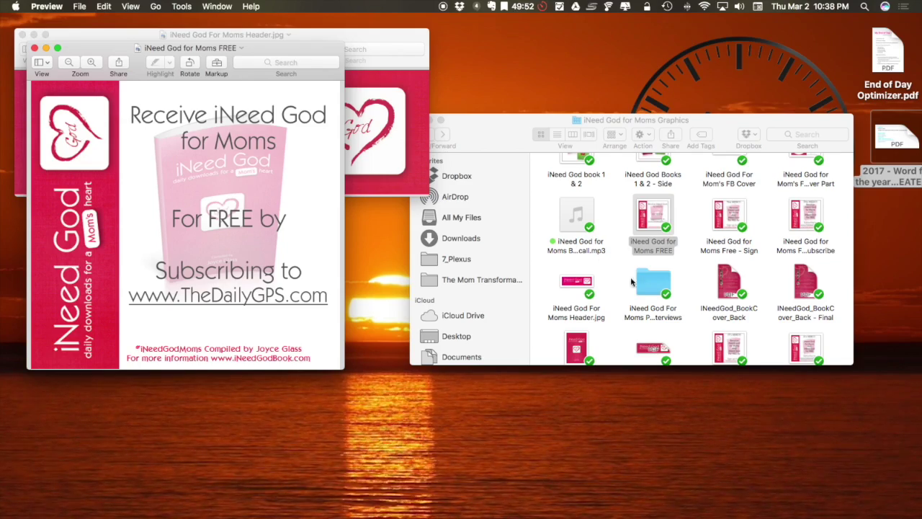
pyautogui.scroll(-10, 631, 282)
pyautogui.scroll(-6, 647, 312)
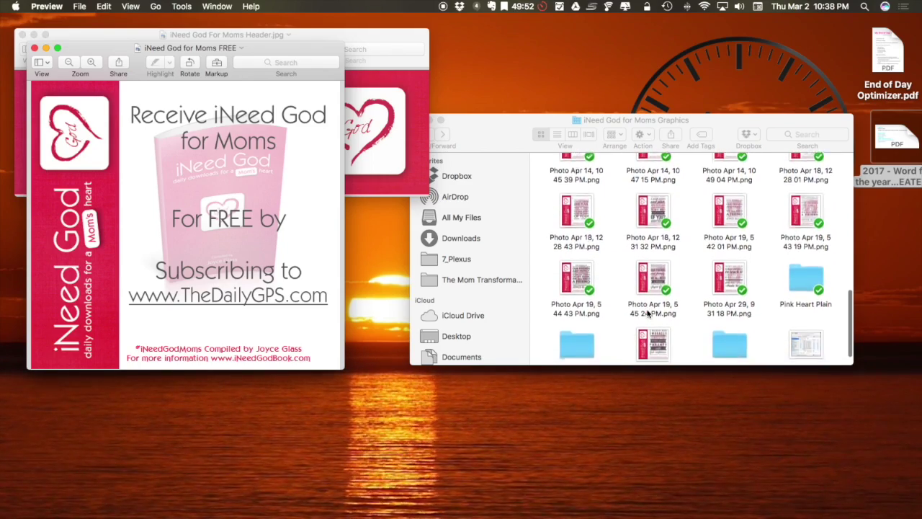
pyautogui.scroll(-2, 647, 312)
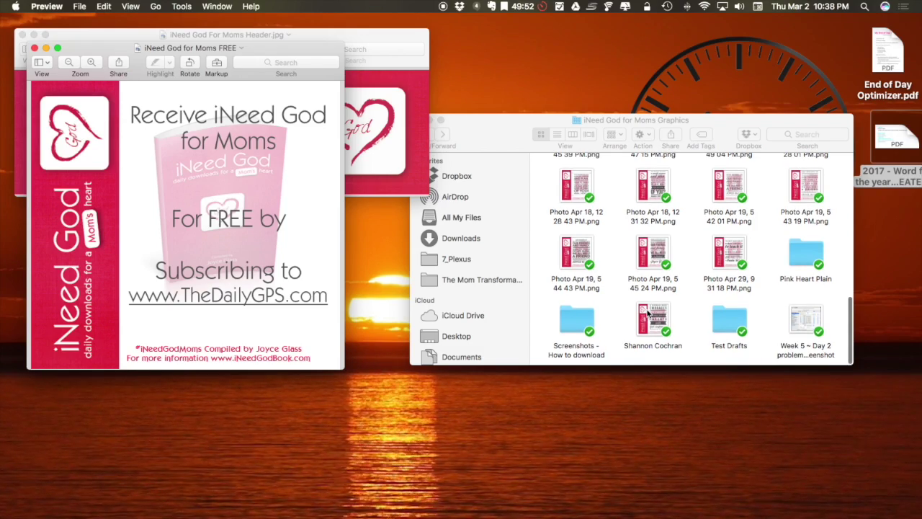
pyautogui.scroll(15, 647, 312)
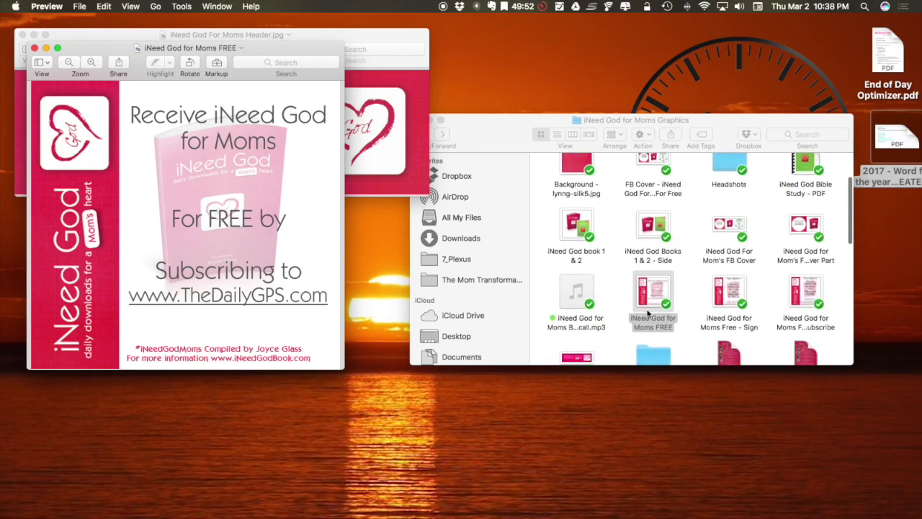
# View the overlapping book covers in iNeed God book 1 & 2 in Preview and close the image.
pyautogui.scroll(2, 647, 312)
pyautogui.moveTo(574, 310); pyautogui.dragTo(513, 288)
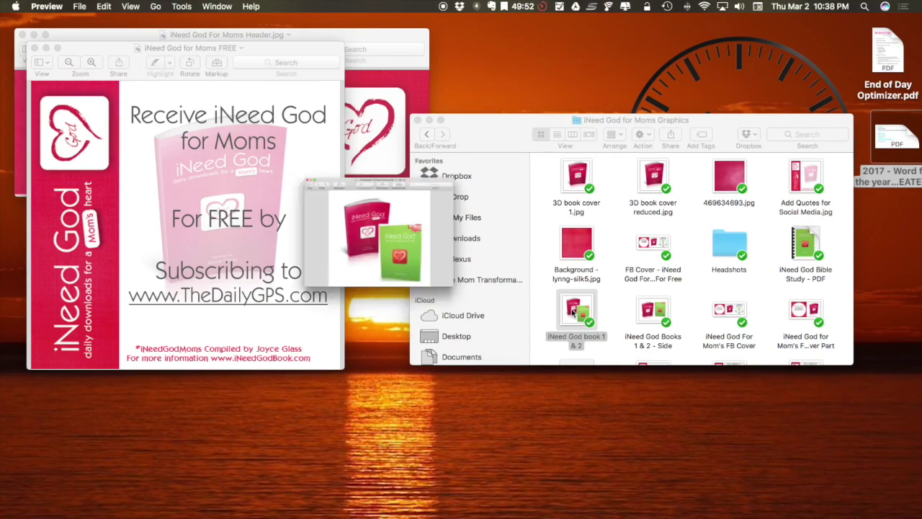
pyautogui.doubleClick(573, 310)
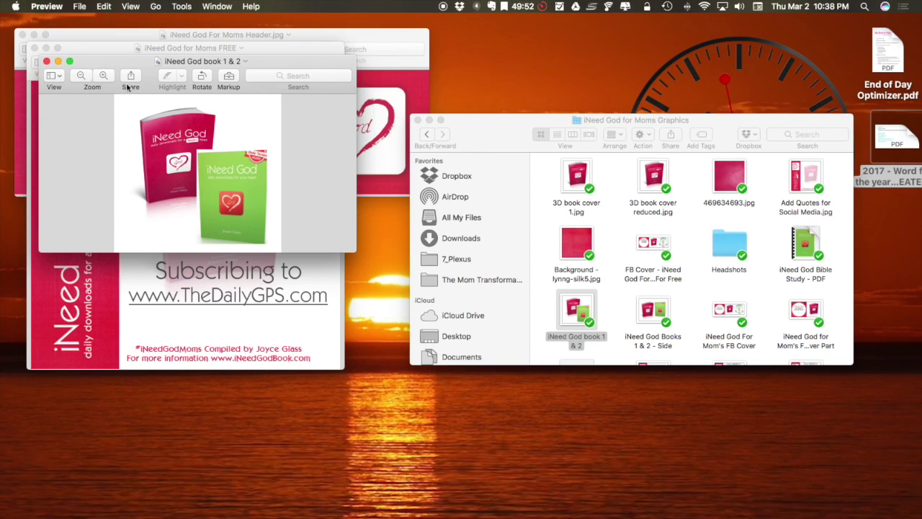
pyautogui.click(46, 62)
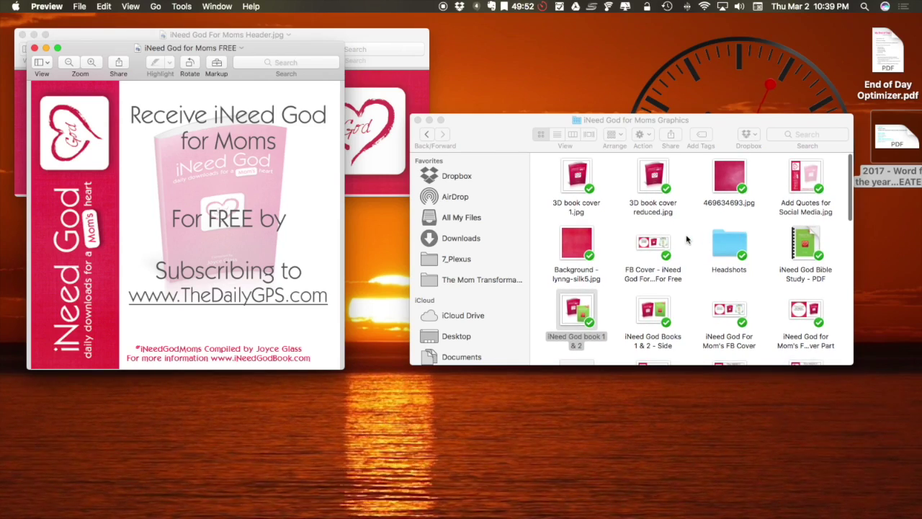
# View the side-by-side book covers in iNeed God Books 1 & 2 - Side and close the image.
pyautogui.scroll(-3, 663, 209)
pyautogui.scroll(3, 663, 208)
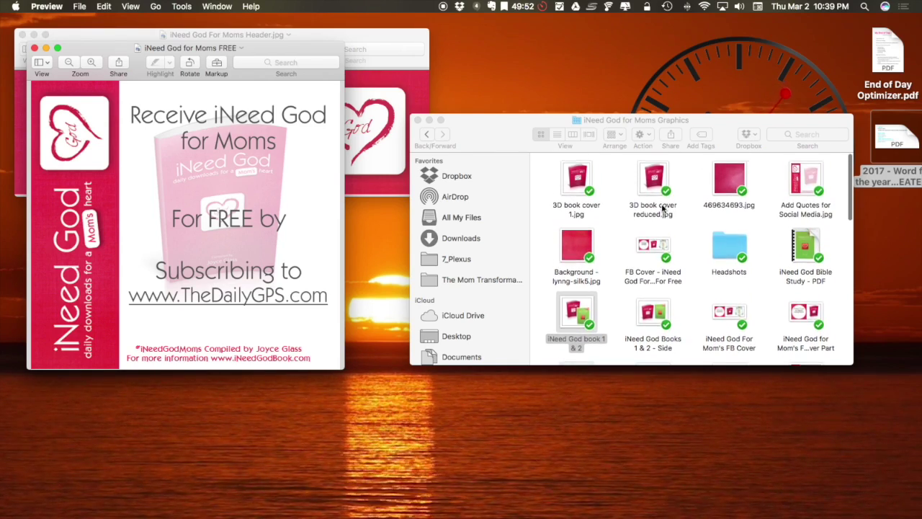
pyautogui.doubleClick(656, 311)
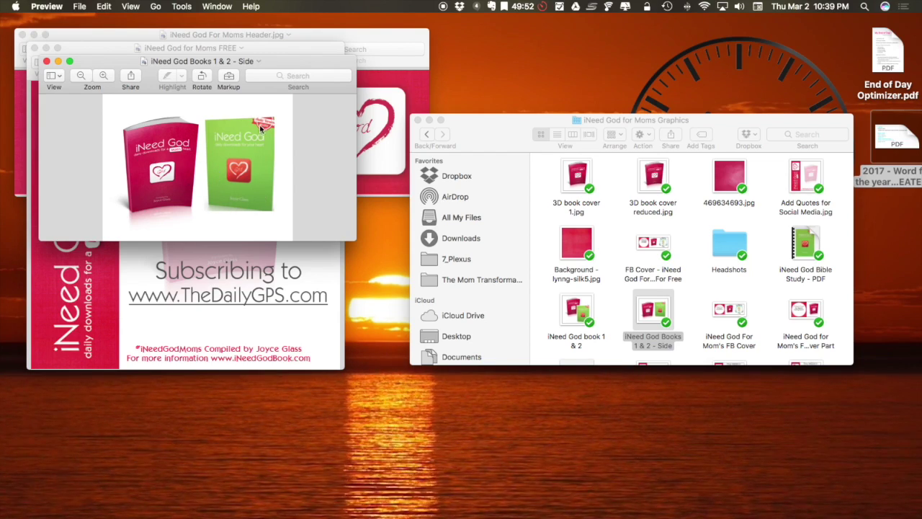
pyautogui.click(46, 61)
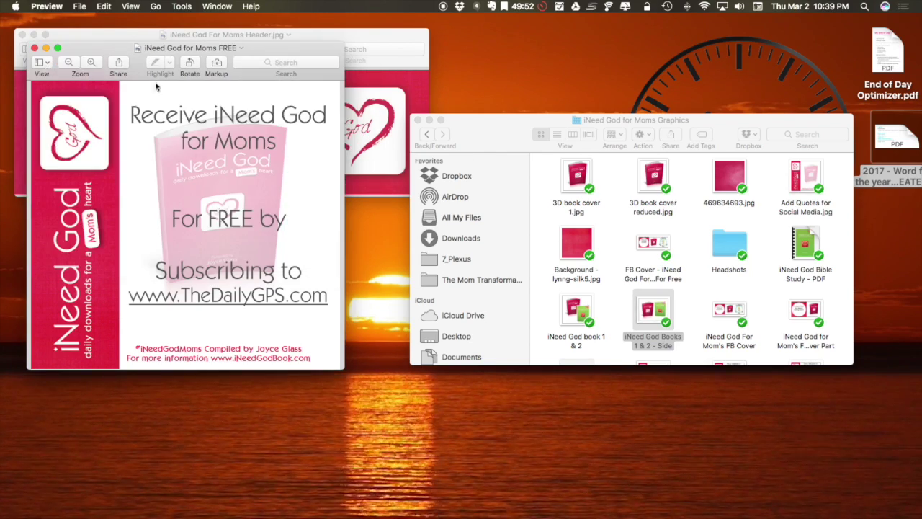
# View the Background - lynng-silk5.jpg texture, and close it together with the iNeed God for Moms FREE graphic.
pyautogui.click(573, 245)
pyautogui.doubleClick(574, 245)
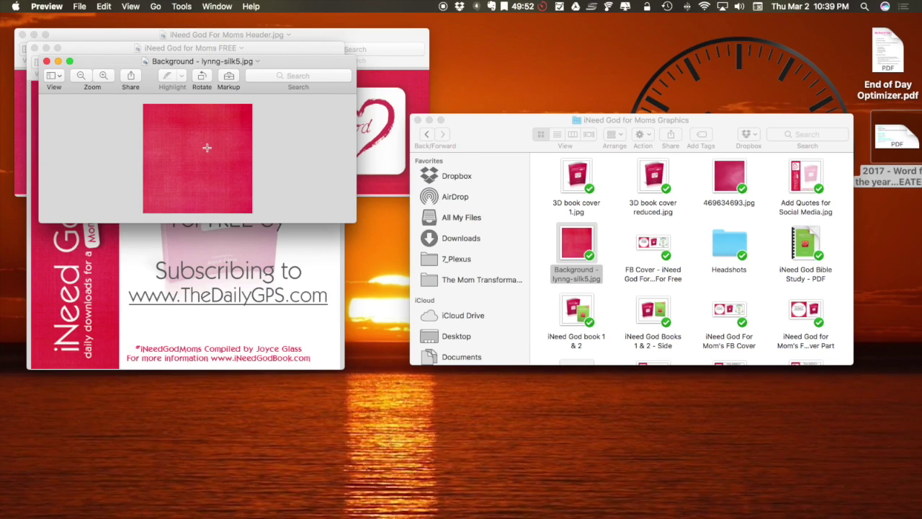
pyautogui.click(47, 61)
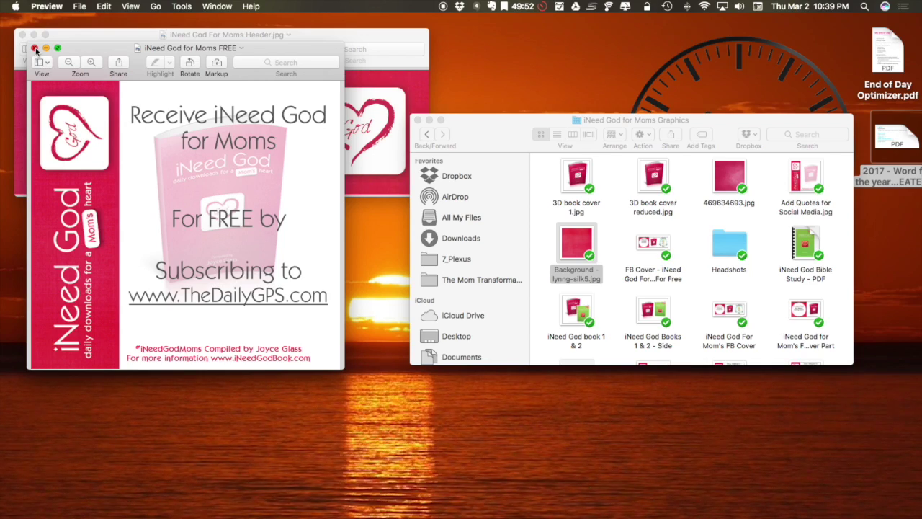
pyautogui.click(35, 48)
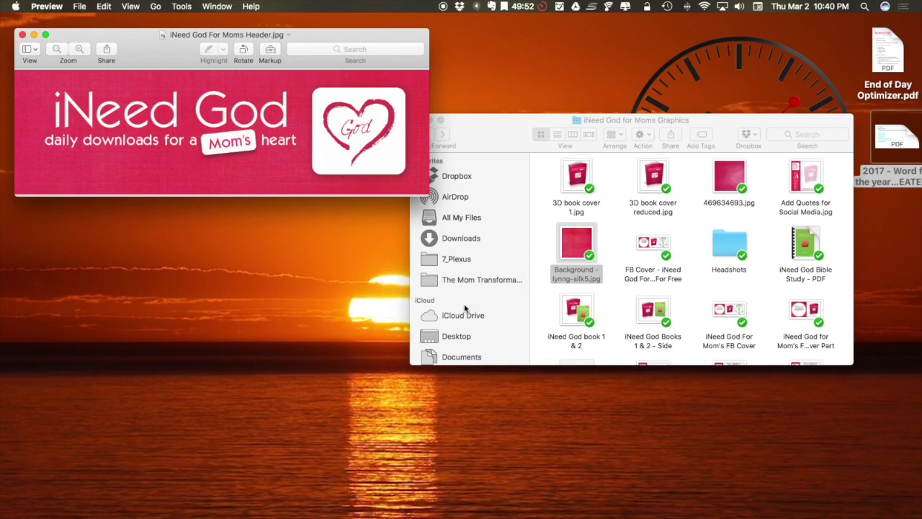
# Go back to 1_iNeed God and browse the iNeed God Book - Finals folder inside iNeed God Book Cover Info.
pyautogui.scroll(-15, 557, 227)
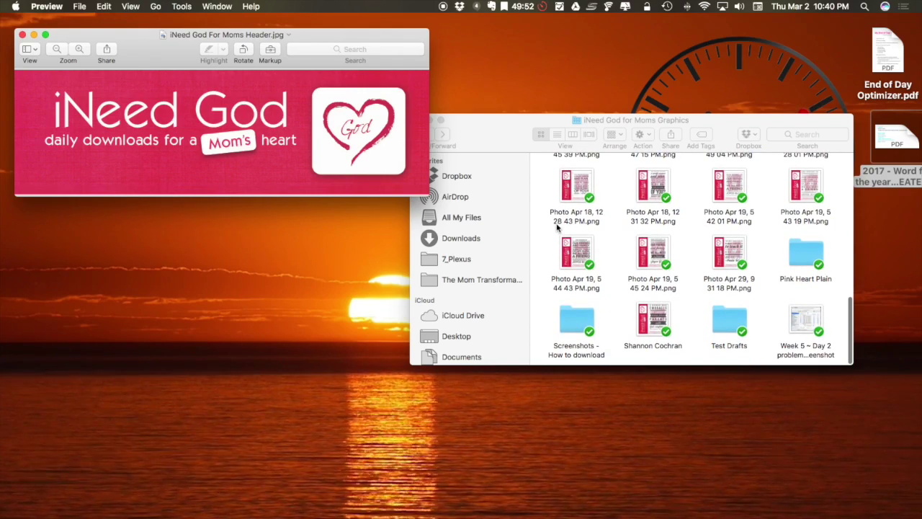
pyautogui.click(471, 139)
pyautogui.click(426, 134)
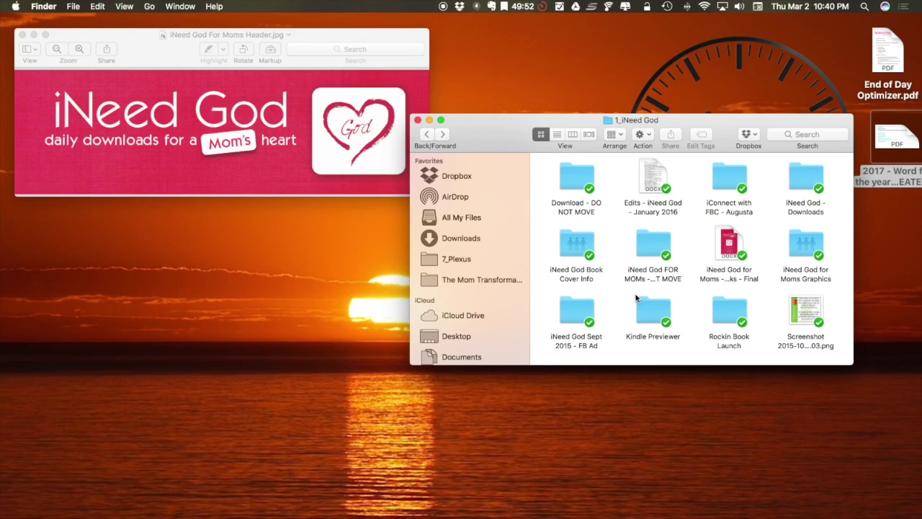
pyautogui.doubleClick(578, 243)
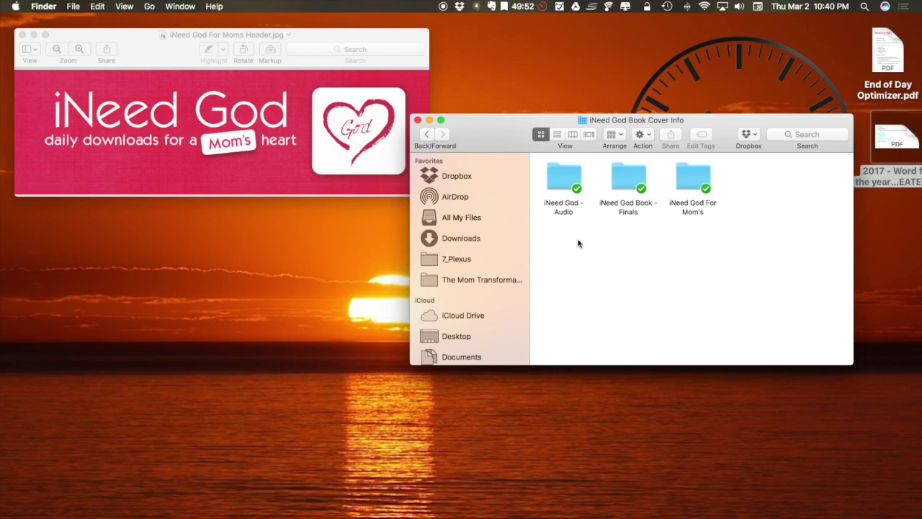
pyautogui.click(617, 185)
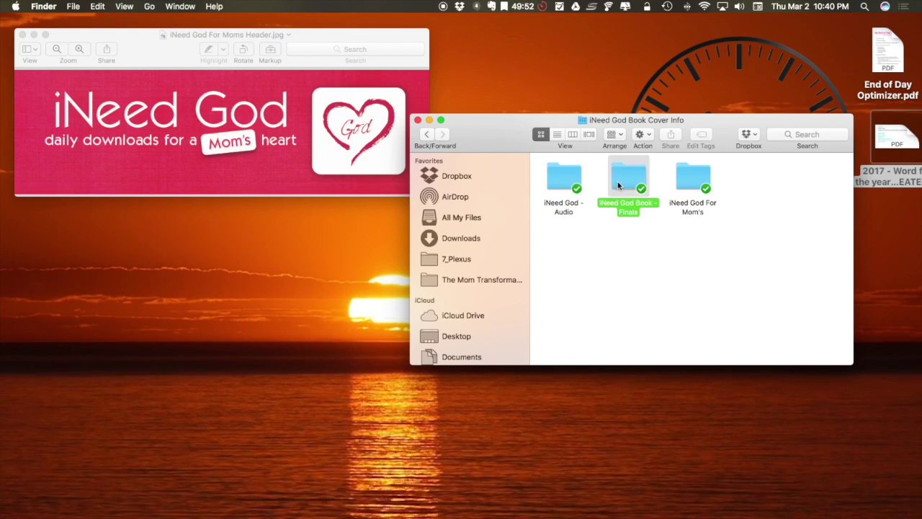
pyautogui.doubleClick(618, 186)
pyautogui.scroll(-4, 615, 289)
pyautogui.scroll(-3, 614, 289)
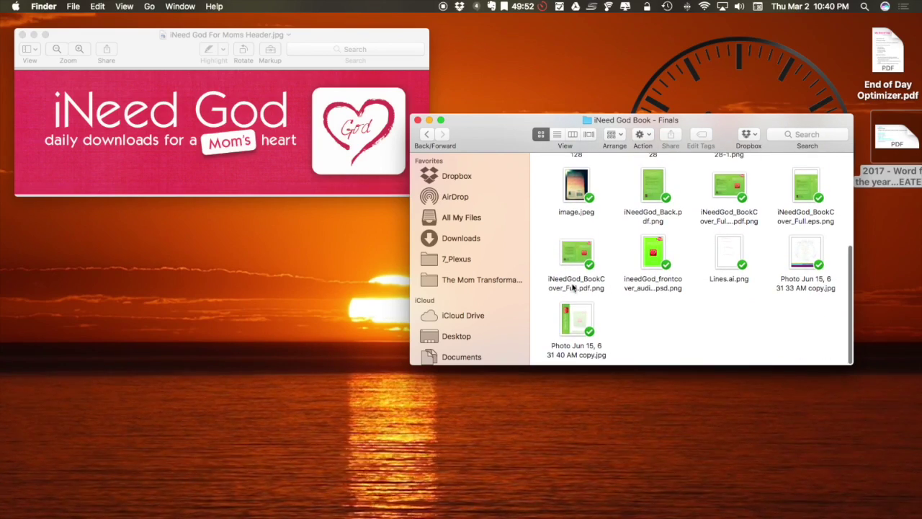
# View iNeedGod_BookCover_Full.pdf.png in an enlarged window and iNeedGod_BookCover_Full_FINAL.pdf.png, closing each image.
pyautogui.doubleClick(583, 261)
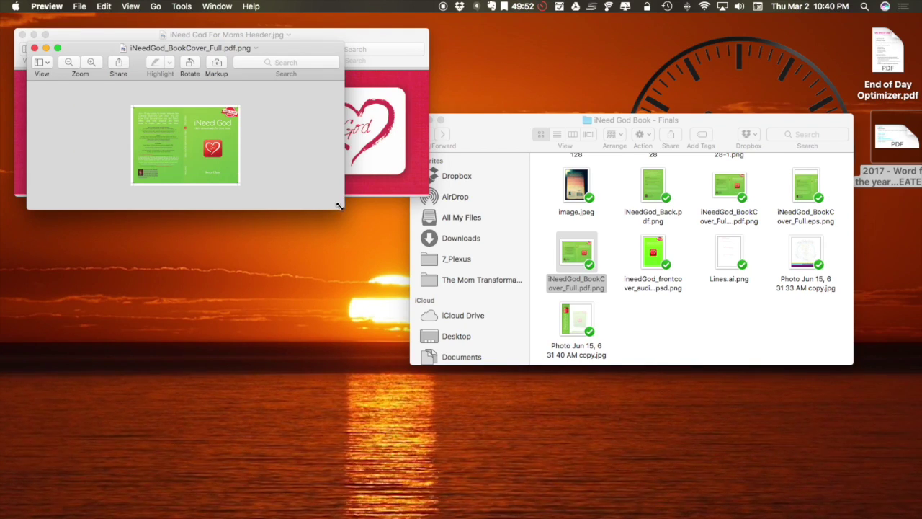
pyautogui.moveTo(340, 209); pyautogui.dragTo(448, 435)
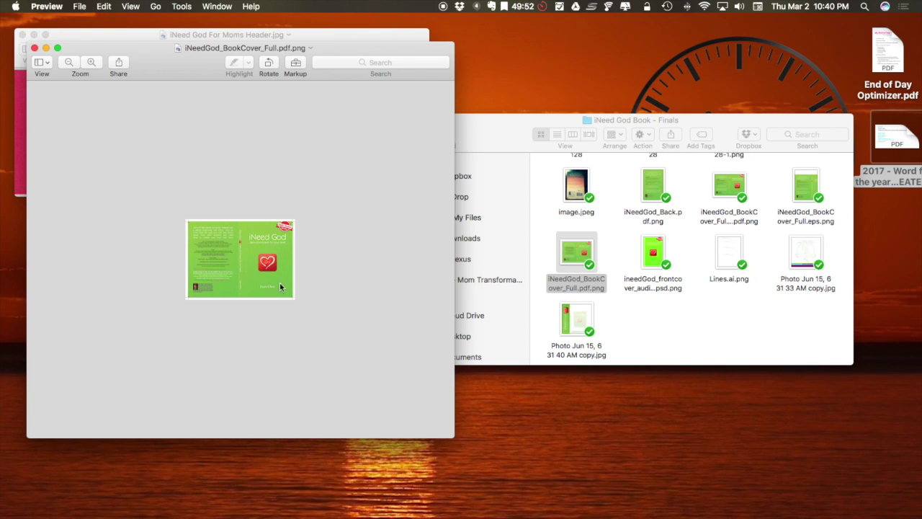
pyautogui.click(34, 48)
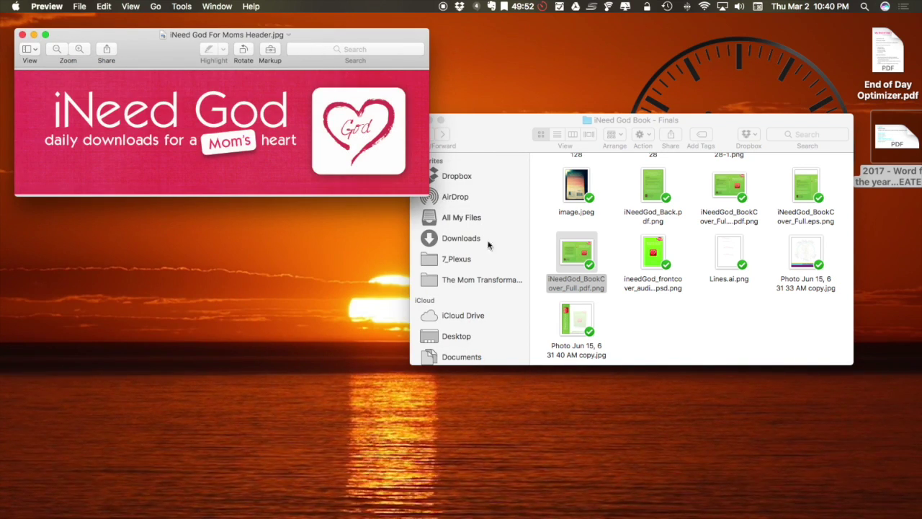
pyautogui.doubleClick(728, 186)
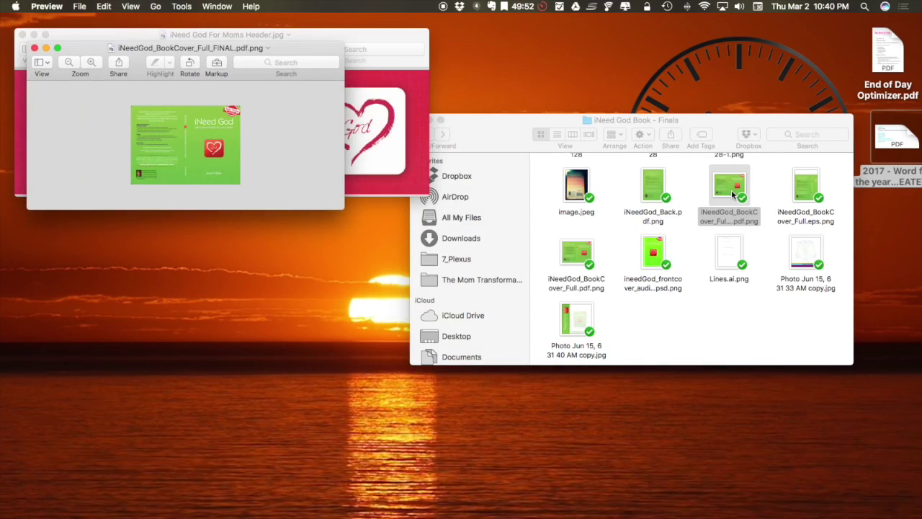
pyautogui.click(34, 47)
# Close iNeed God For Moms Header.jpg and return to the iNeed God Book Cover Info folder.
pyautogui.scroll(5, 648, 216)
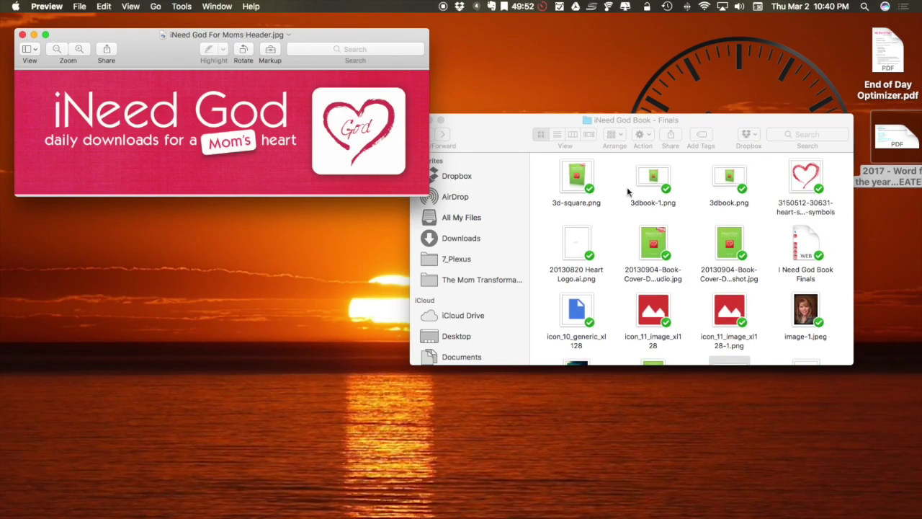
pyautogui.scroll(1, 709, 209)
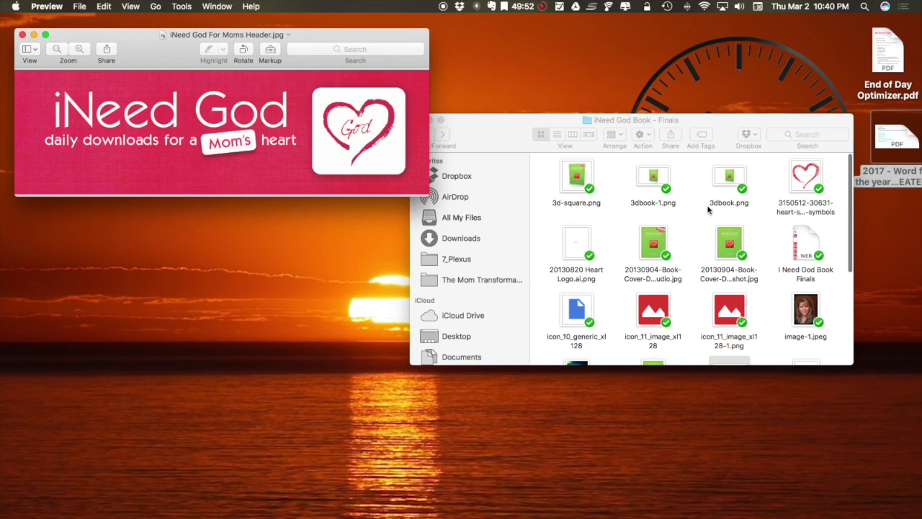
pyautogui.click(23, 34)
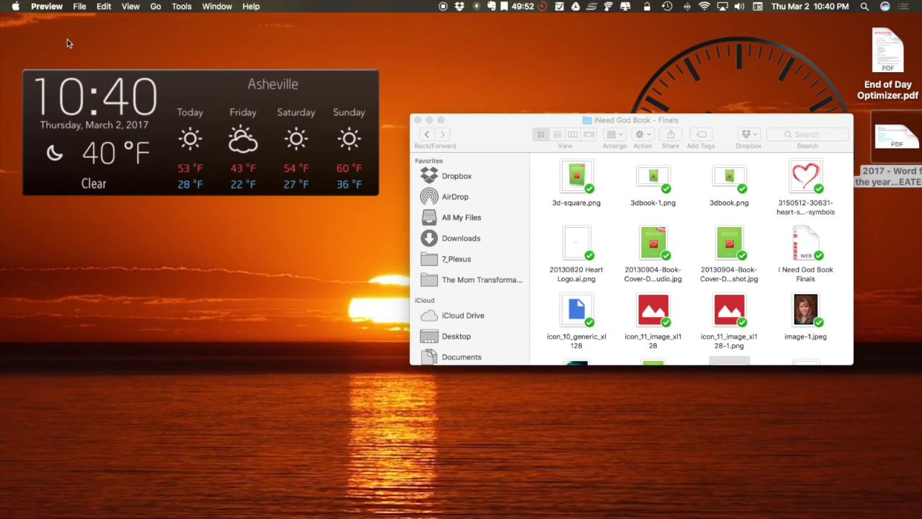
pyautogui.scroll(-3, 626, 301)
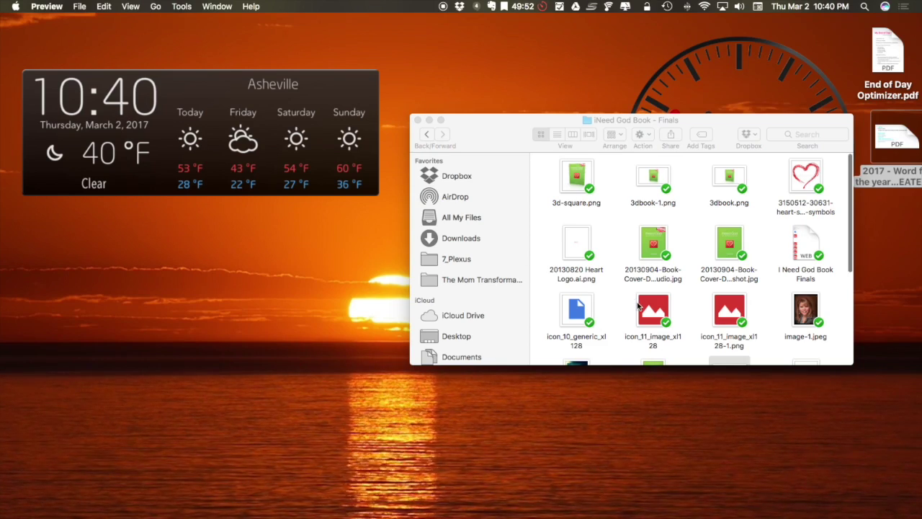
pyautogui.click(427, 134)
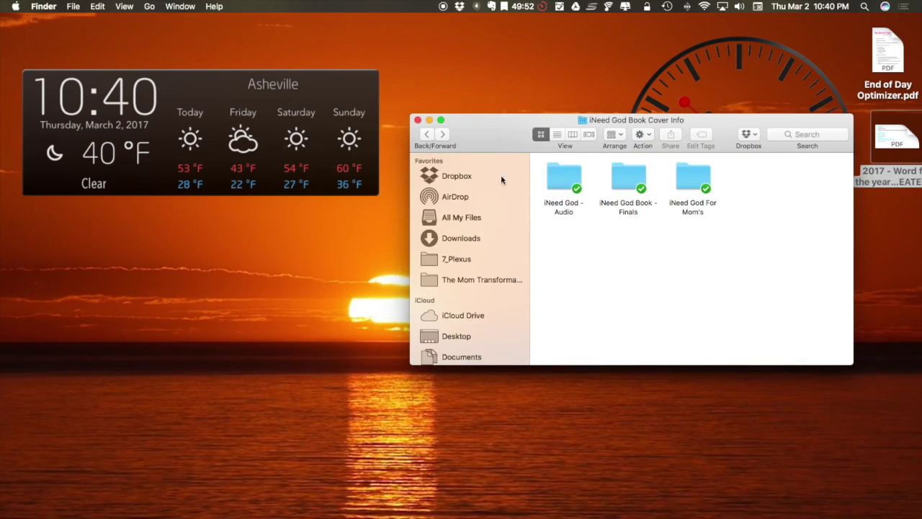
# Go back to 1_iNeed God, look inside the iNeed God Sept 2015 - FB Ad folder, and return.
pyautogui.click(426, 134)
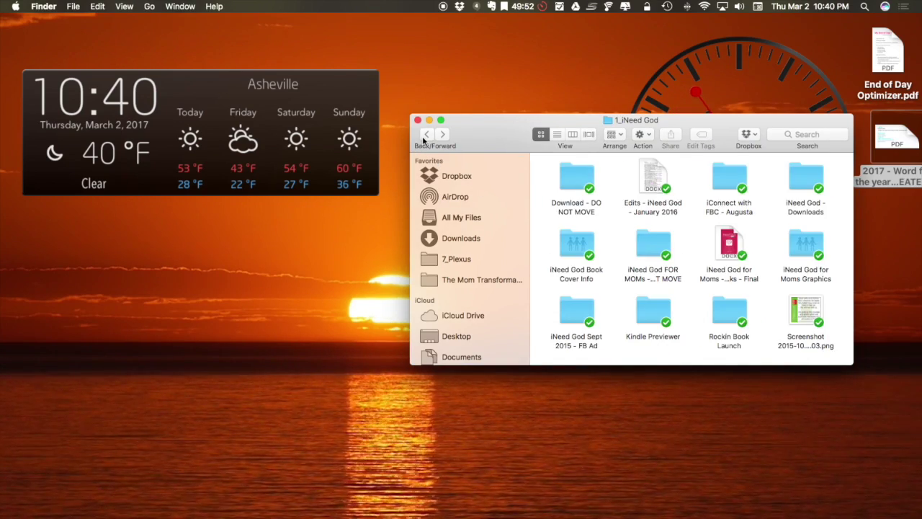
pyautogui.scroll(-1, 791, 306)
pyautogui.scroll(1, 791, 305)
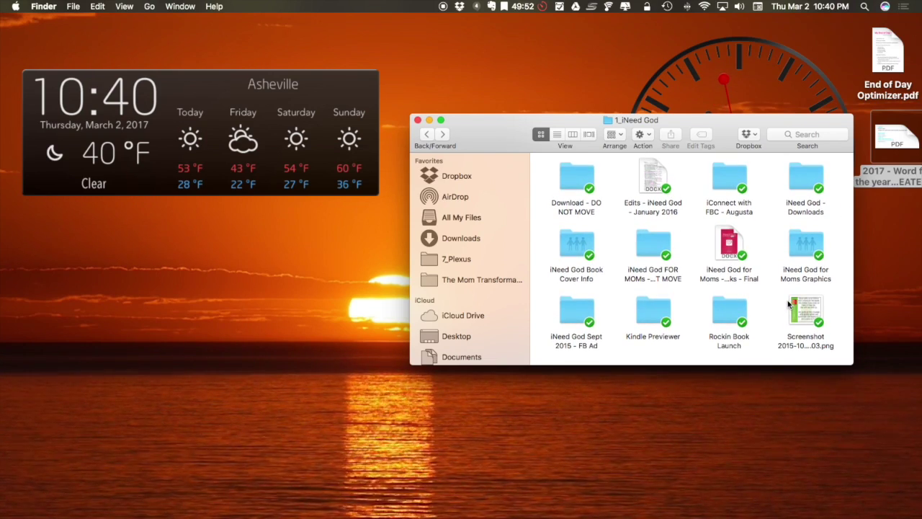
pyautogui.doubleClick(576, 318)
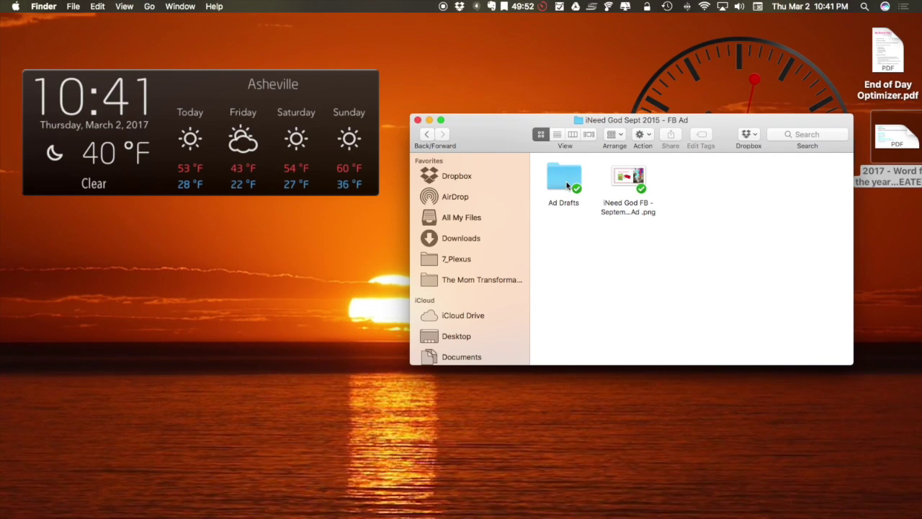
pyautogui.click(426, 133)
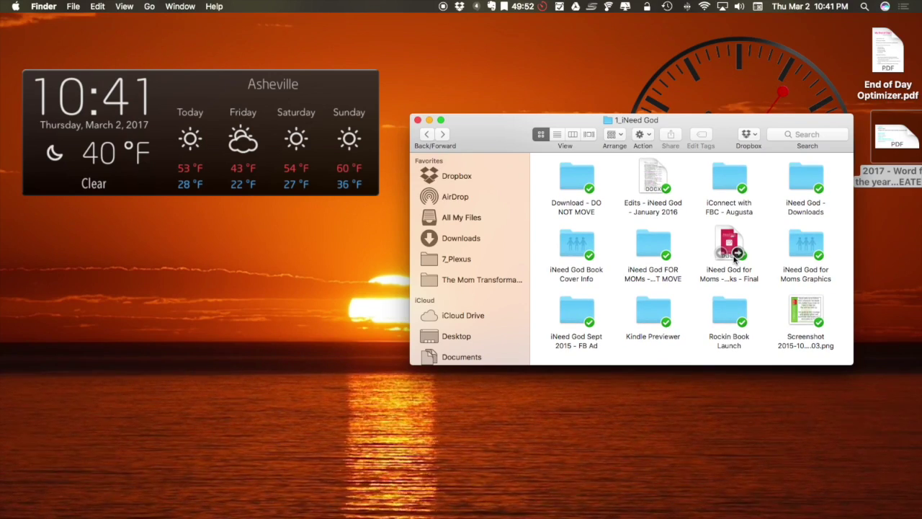
# Look inside the iNeed God - Downloads folder, go back, and close the Finder window.
pyautogui.doubleClick(810, 175)
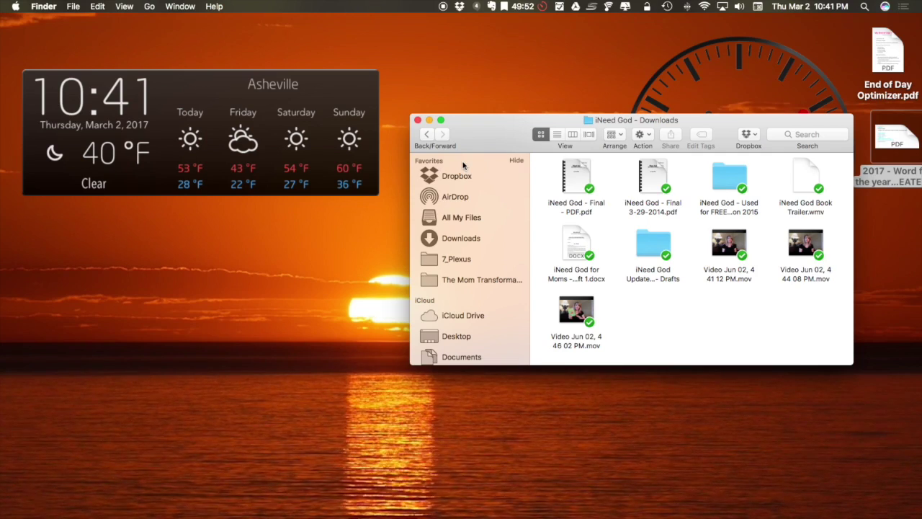
pyautogui.click(427, 134)
pyautogui.click(417, 120)
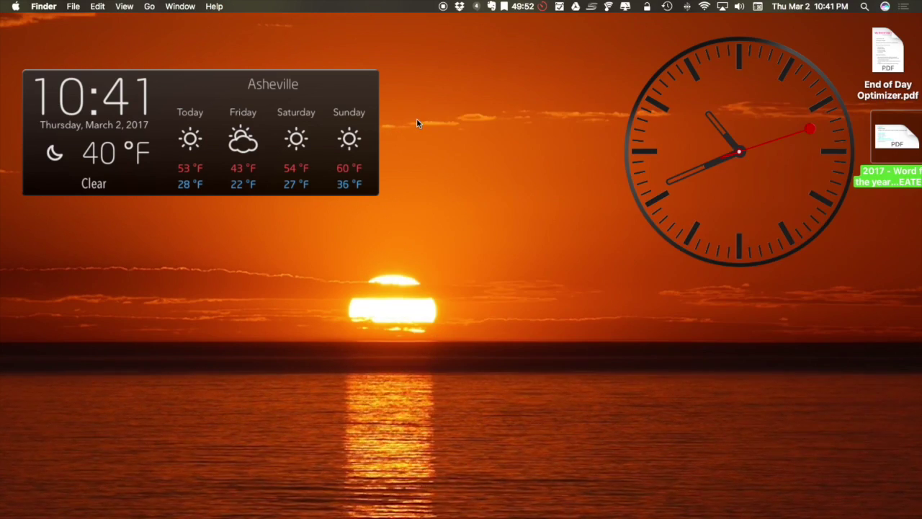
# Switch to Safari, bring the whole browser window on screen, and show the beginning of the How To Create Classy Graphics post.
pyautogui.moveTo(880, 514)
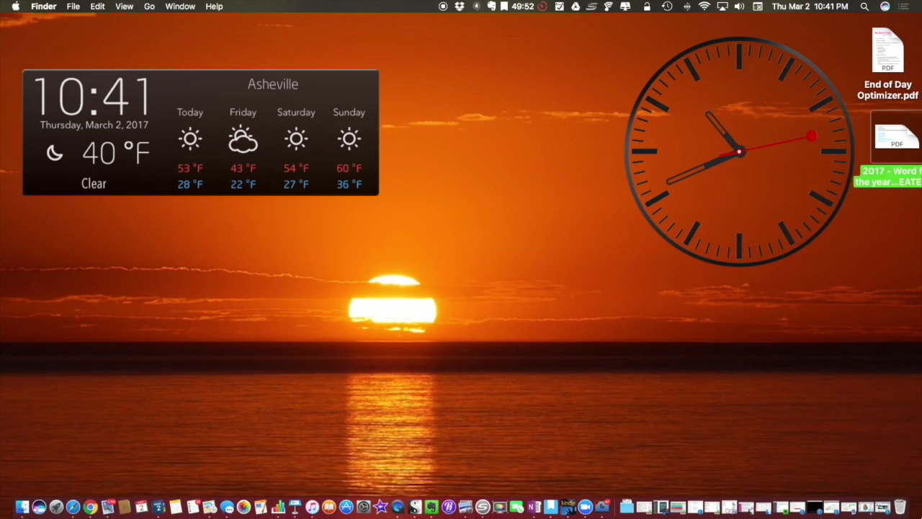
pyautogui.click(885, 507)
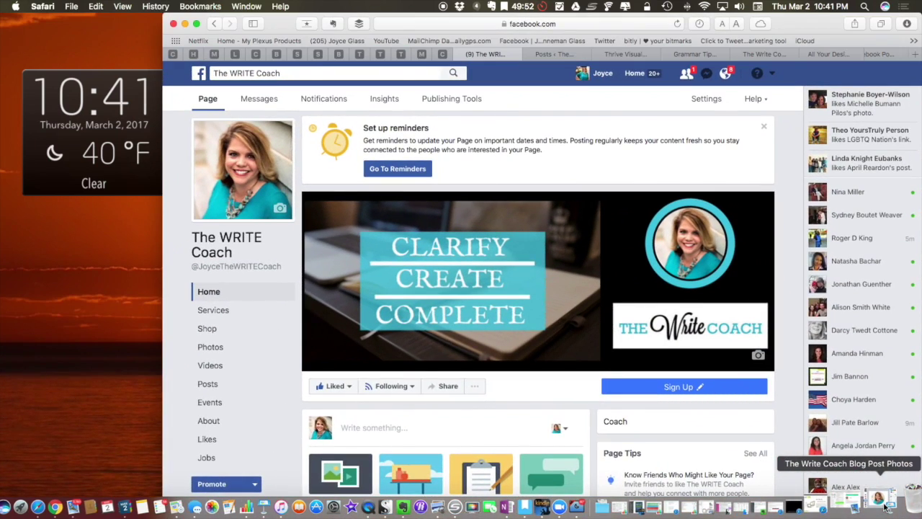
pyautogui.click(765, 55)
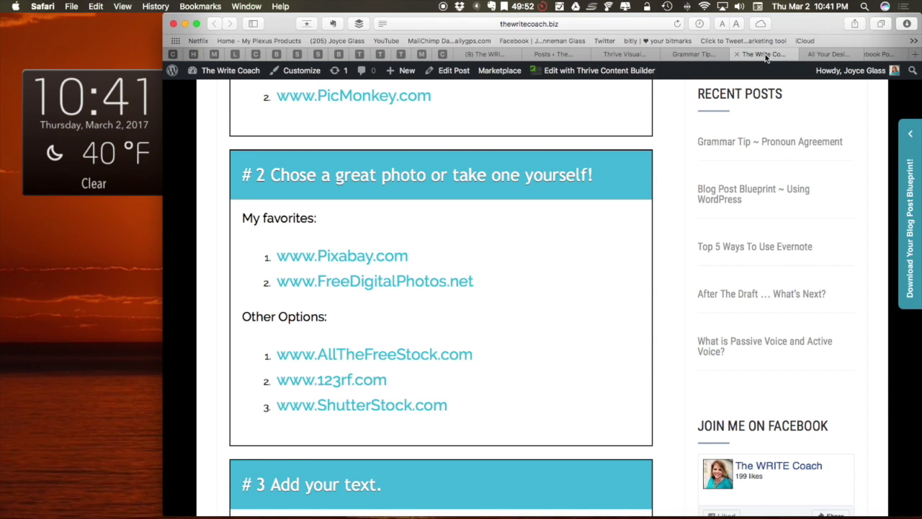
pyautogui.moveTo(809, 29); pyautogui.dragTo(643, 27)
pyautogui.scroll(10, 438, 149)
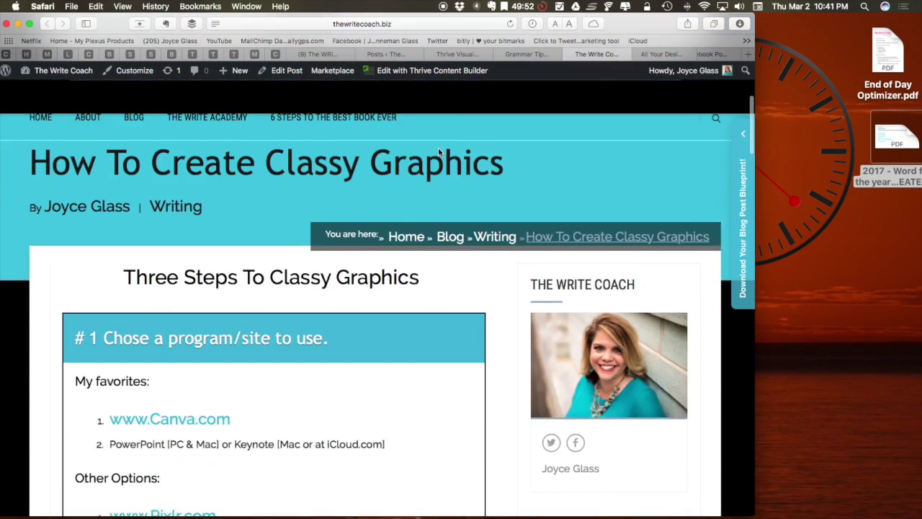
# Review the post's step 1 program and site options and its step 2 photo source recommendations.
pyautogui.scroll(-5, 438, 153)
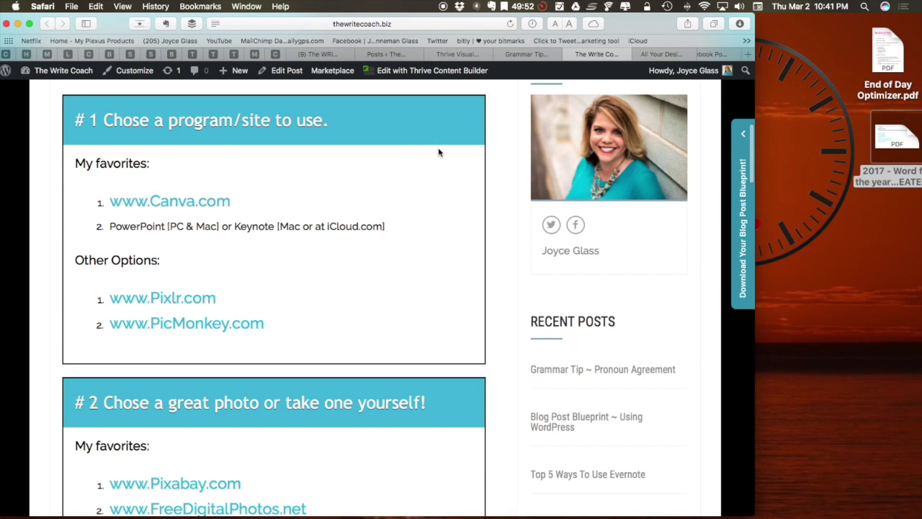
pyautogui.scroll(-1, 439, 152)
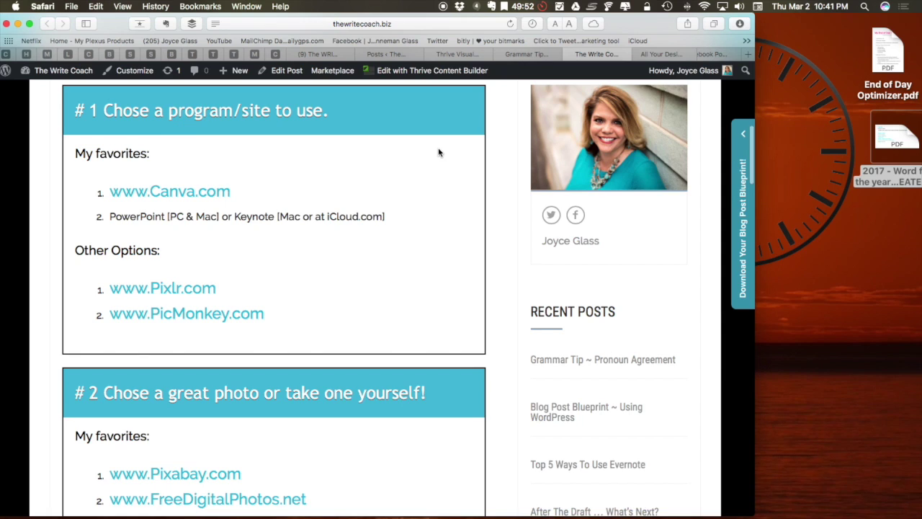
pyautogui.scroll(-5, 439, 152)
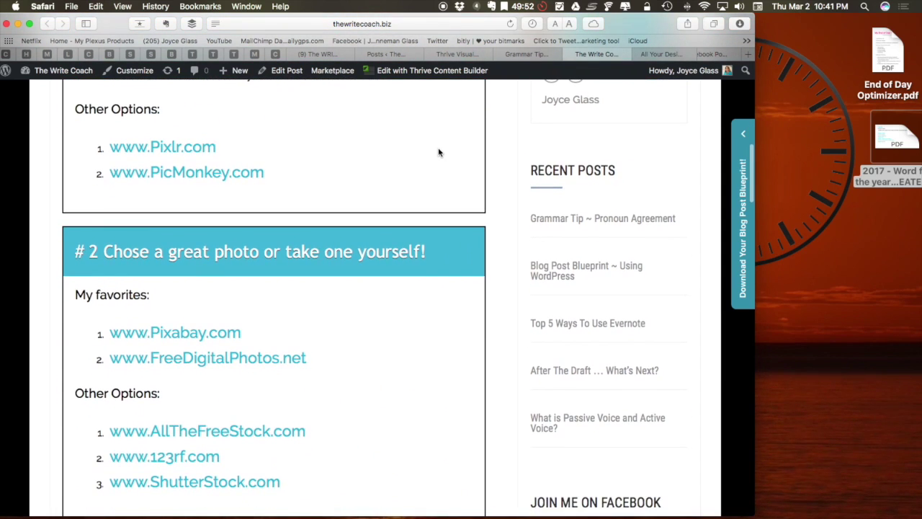
pyautogui.scroll(6, 438, 153)
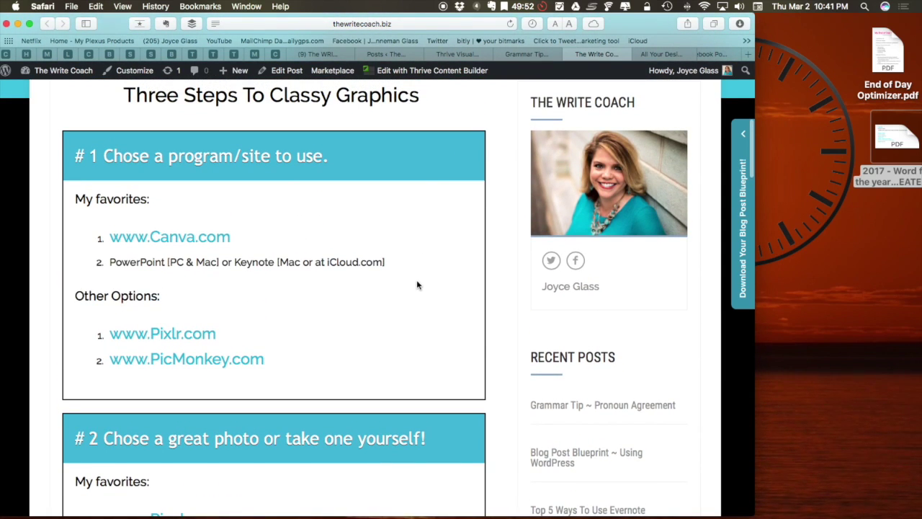
pyautogui.scroll(-5, 417, 284)
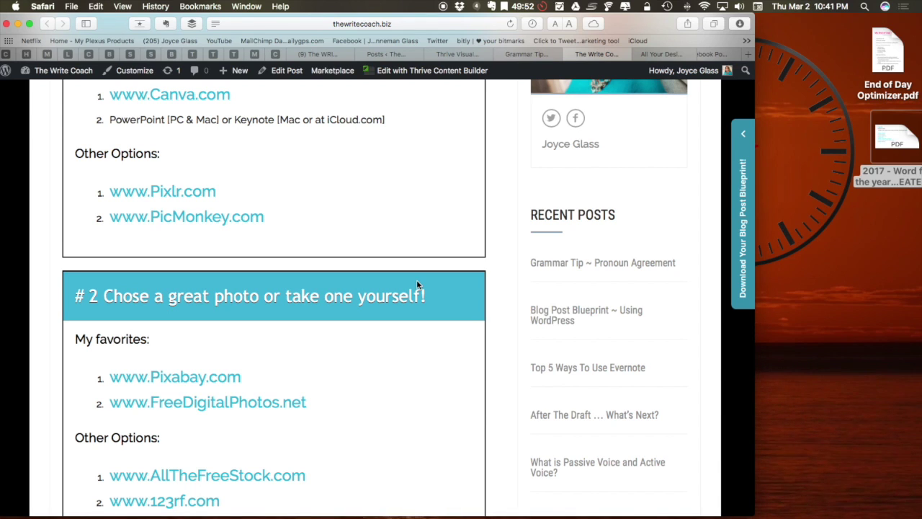
pyautogui.scroll(-1, 402, 387)
pyautogui.scroll(-5, 401, 389)
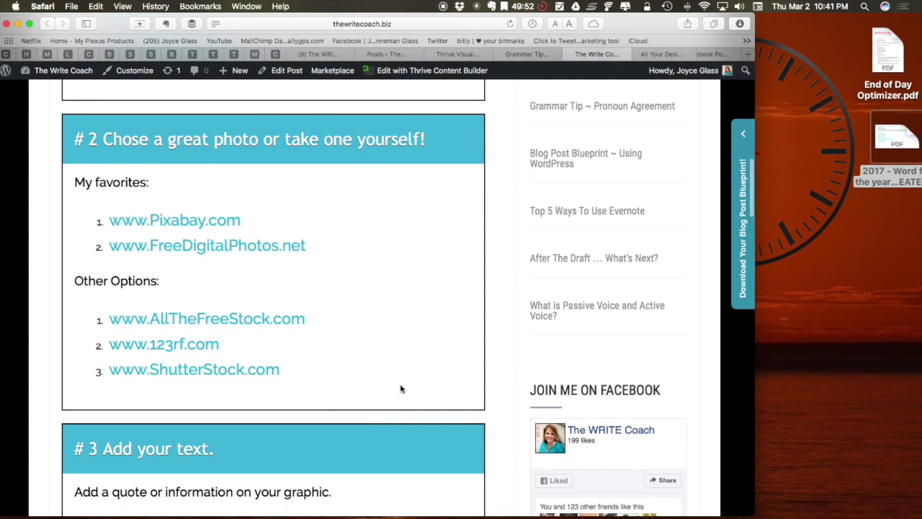
# Read the post's step 3 text and font advice, the video section, and the question inviting Facebook comments.
pyautogui.scroll(-2, 402, 390)
pyautogui.scroll(-8, 401, 389)
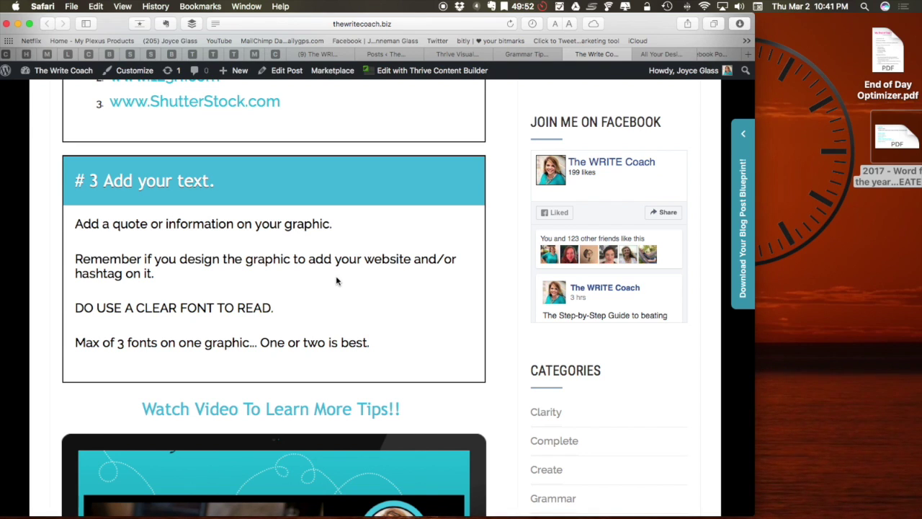
pyautogui.scroll(-4, 335, 281)
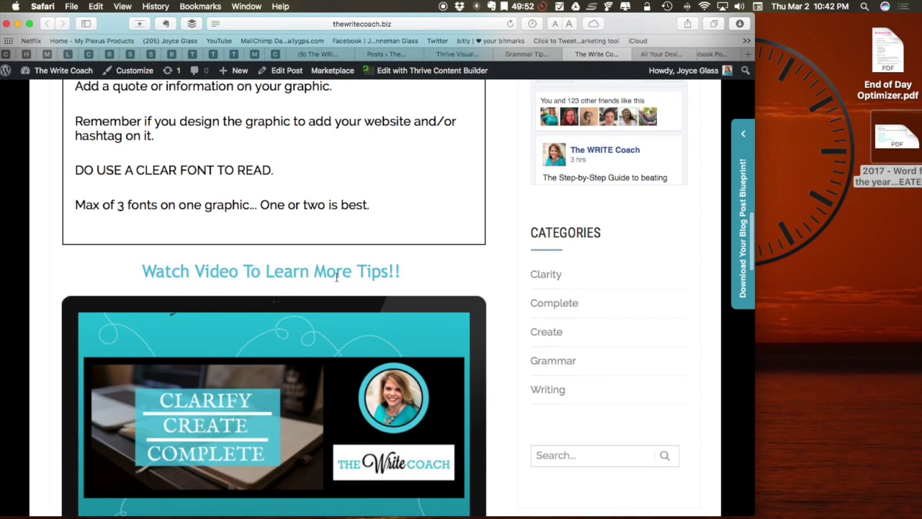
pyautogui.scroll(-3, 335, 278)
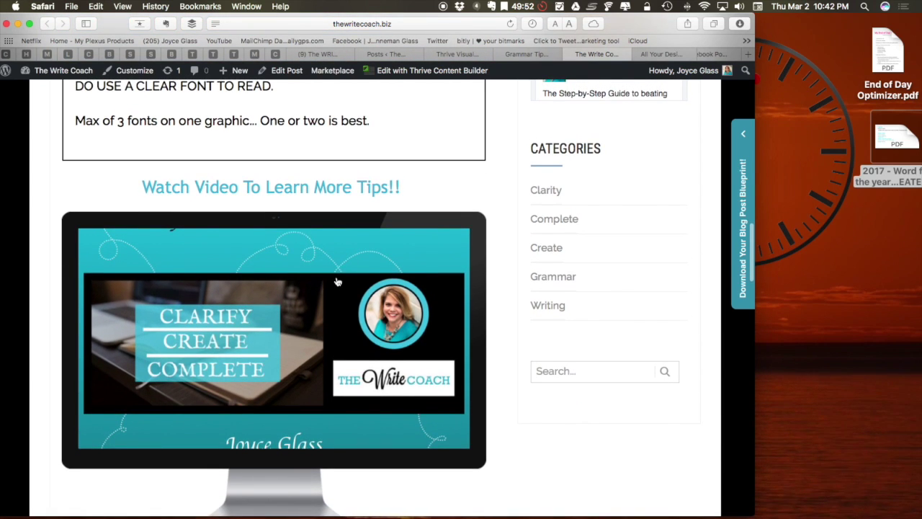
pyautogui.scroll(-7, 336, 281)
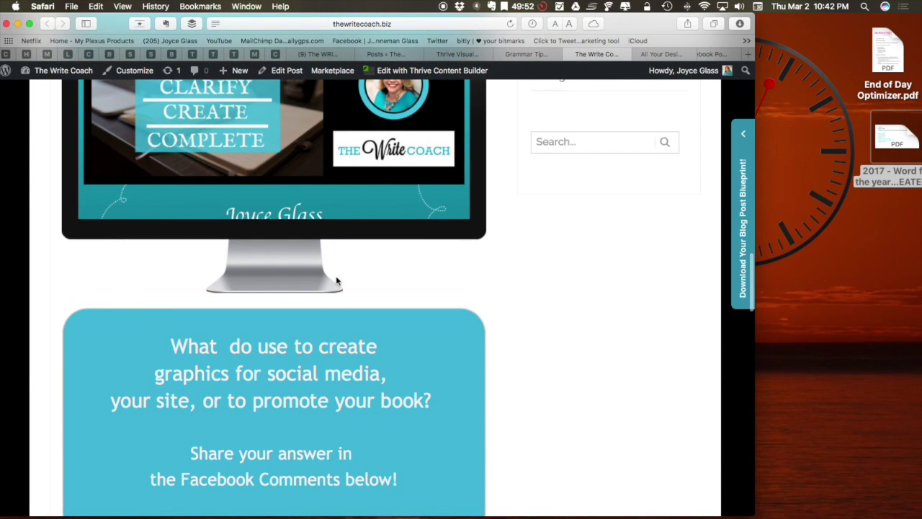
pyautogui.scroll(-10, 336, 281)
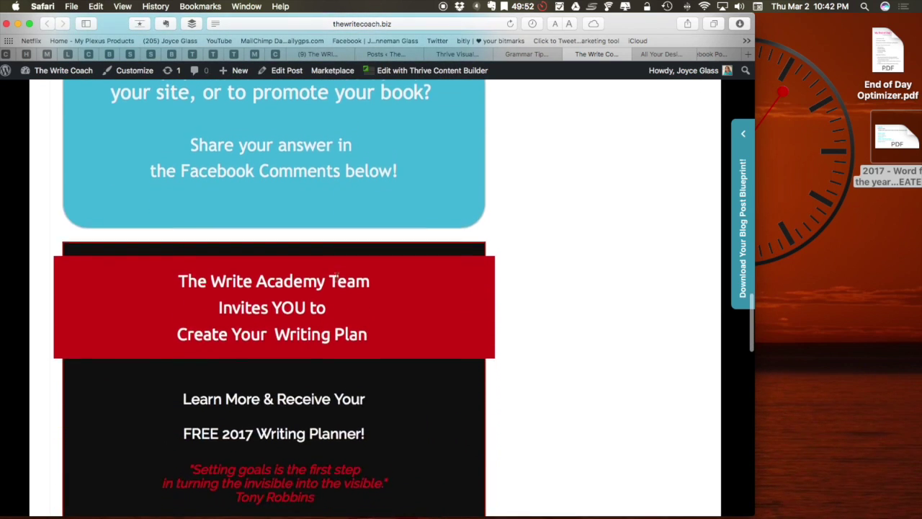
# Examine The Write Academy Team's writing plan invitation with the free 2017 Writing Planner offer and sign-up address.
pyautogui.scroll(-7, 336, 281)
pyautogui.scroll(3, 336, 281)
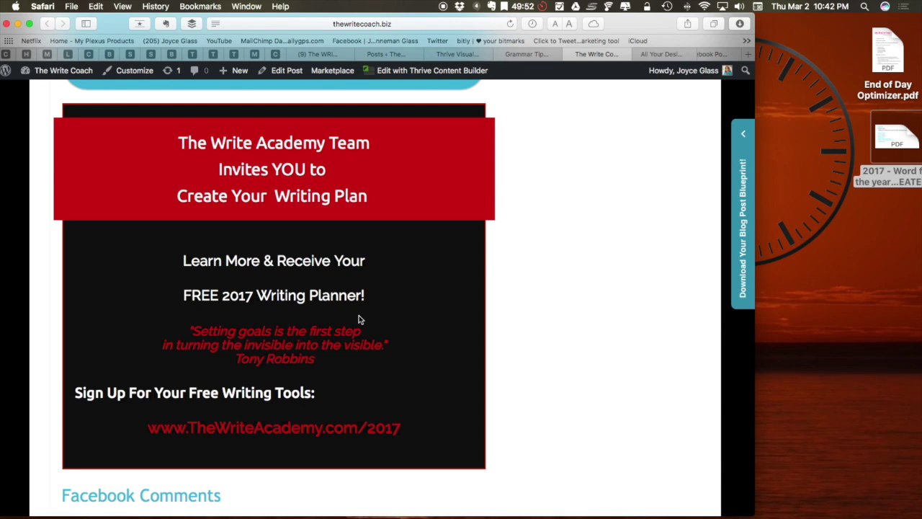
pyautogui.scroll(-2, 360, 319)
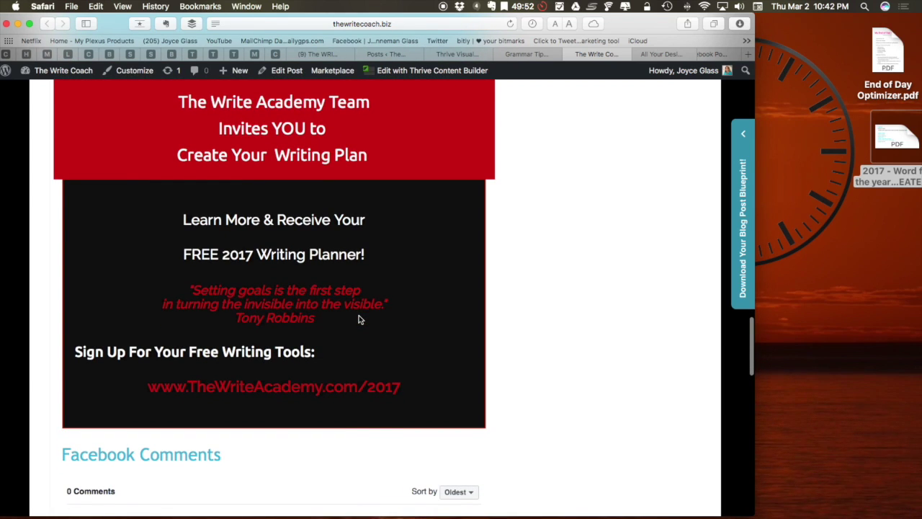
pyautogui.scroll(3, 420, 386)
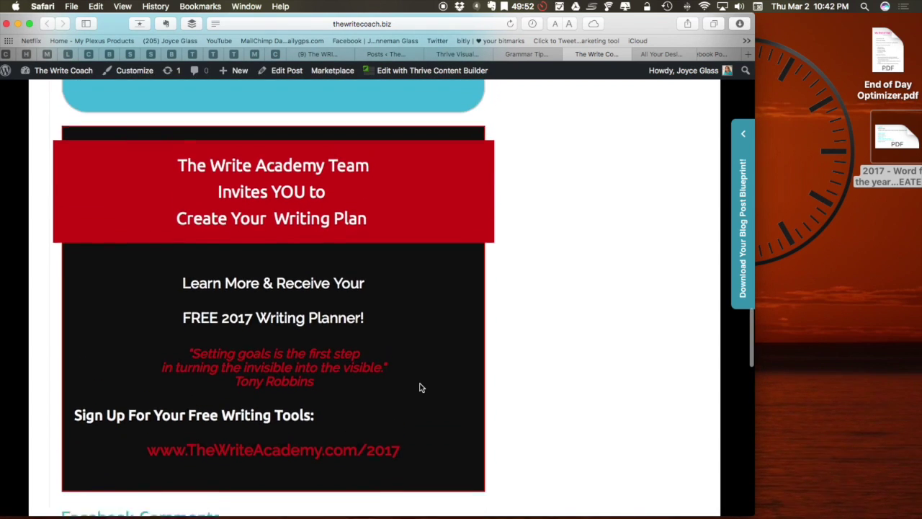
pyautogui.scroll(-2, 421, 387)
pyautogui.scroll(2, 422, 387)
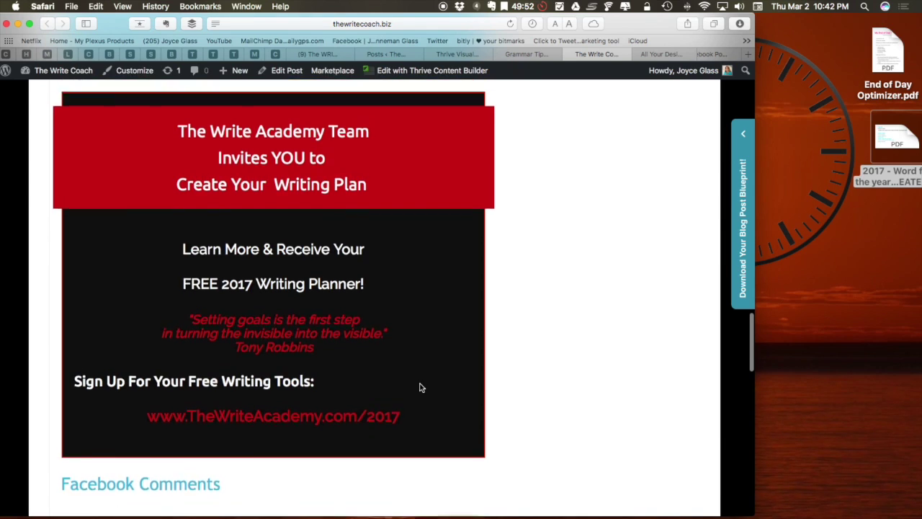
pyautogui.scroll(-1, 421, 388)
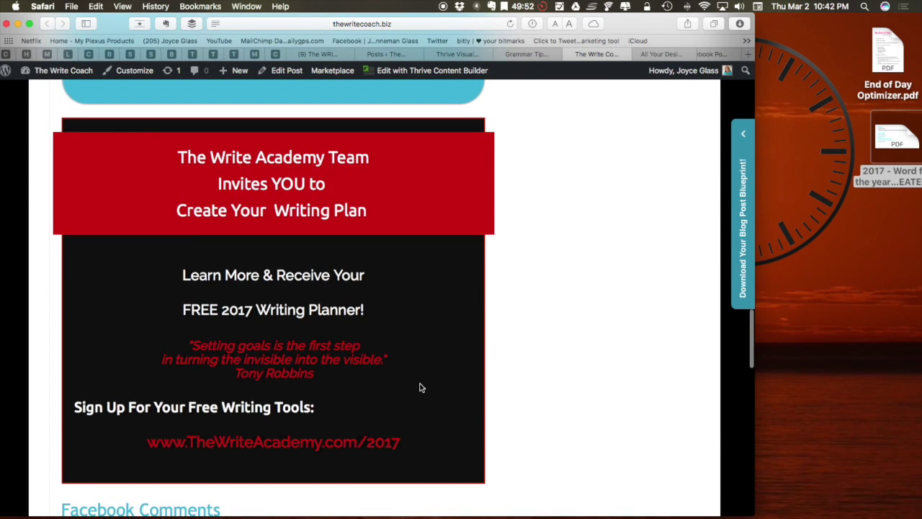